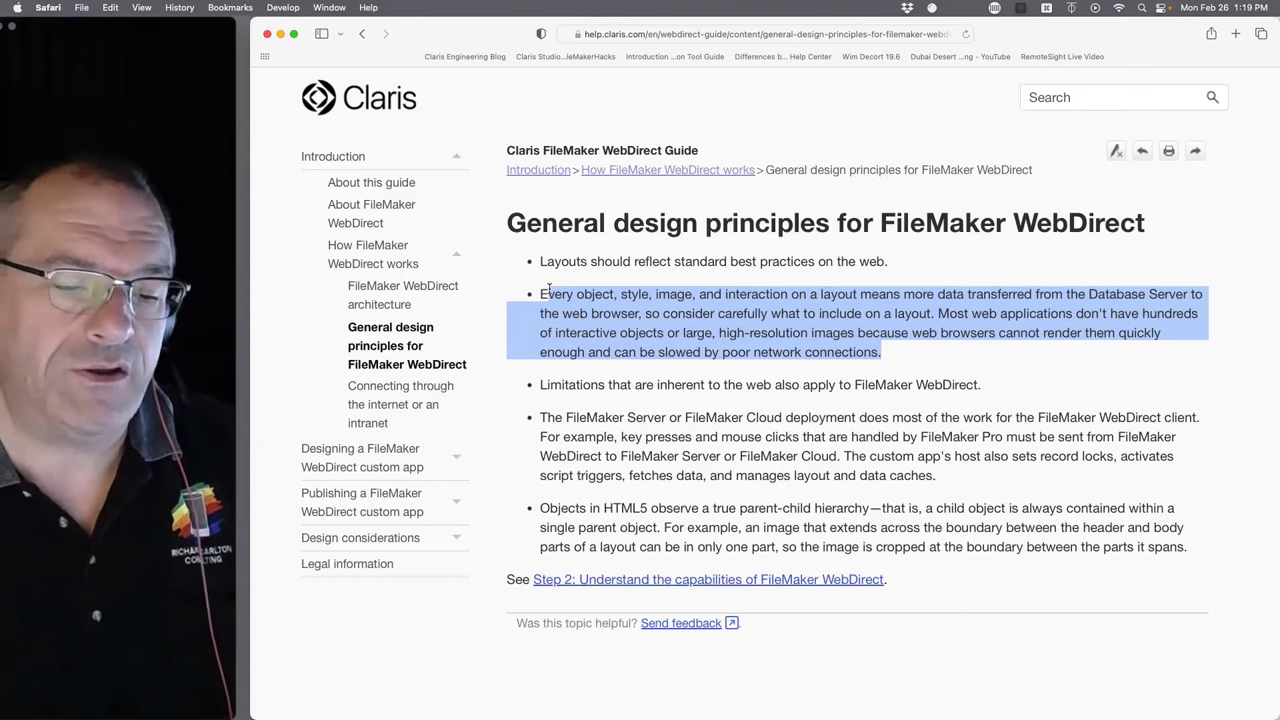
- Go to the 'Step 2: Understand the capabilities of FileMaker WebDirect' page and select its capability bullets
{"action": "left_click", "coordinate": [626, 580]}
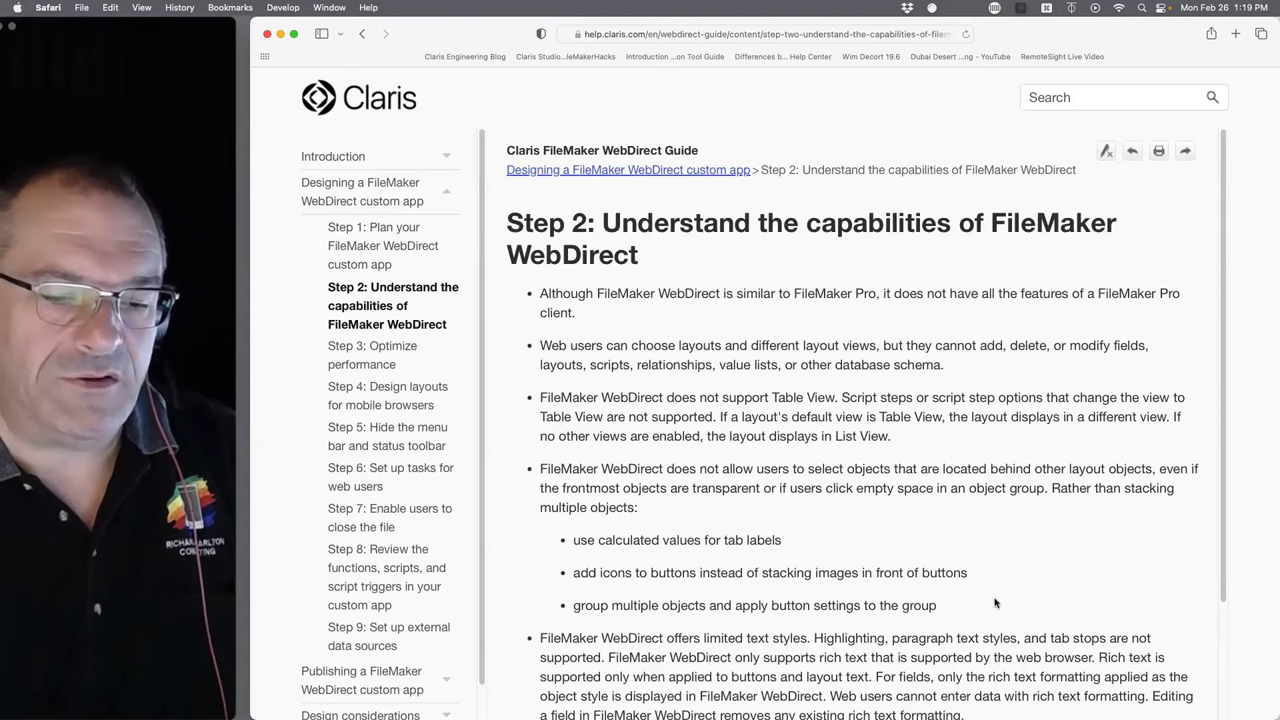
{"action": "left_click_drag", "start_coordinate": [995, 603], "coordinate": [517, 290]}
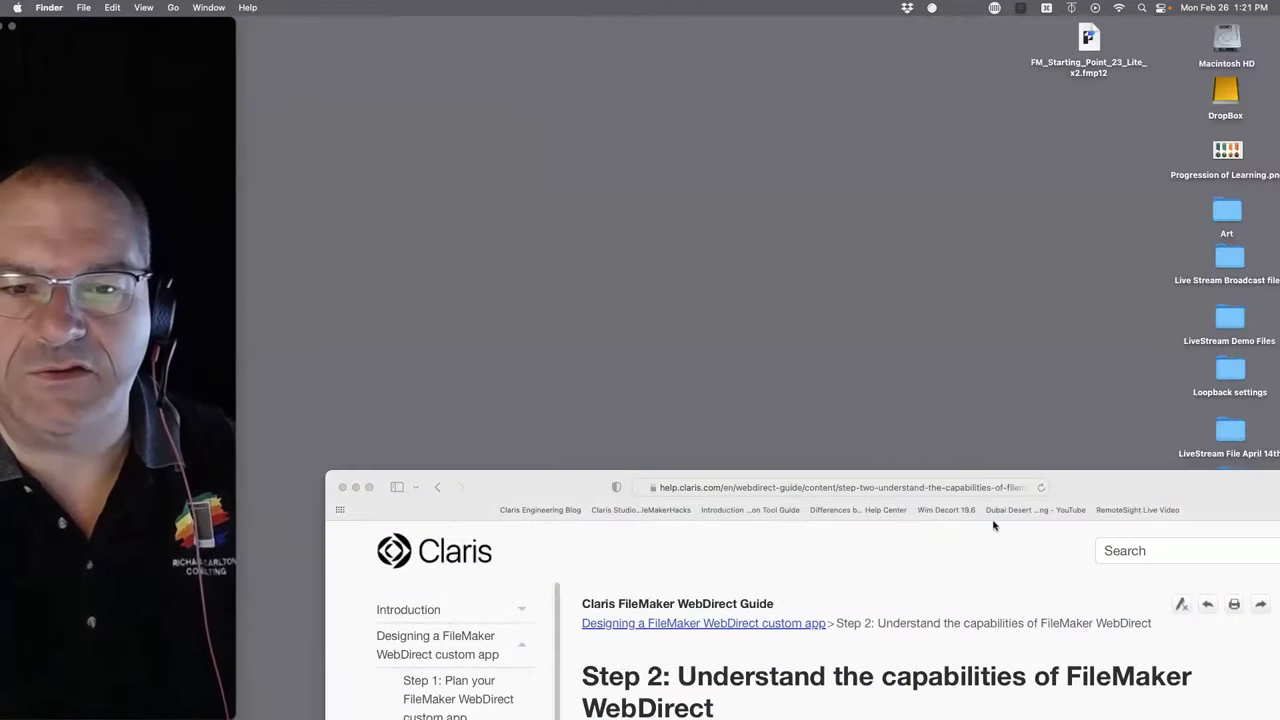
- Sign in to stream.atrcc.com/admin-con with the saved admin credentials and maximize the Safari window
{"action": "left_click_drag", "start_coordinate": [1089, 76], "coordinate": [1108, 222]}
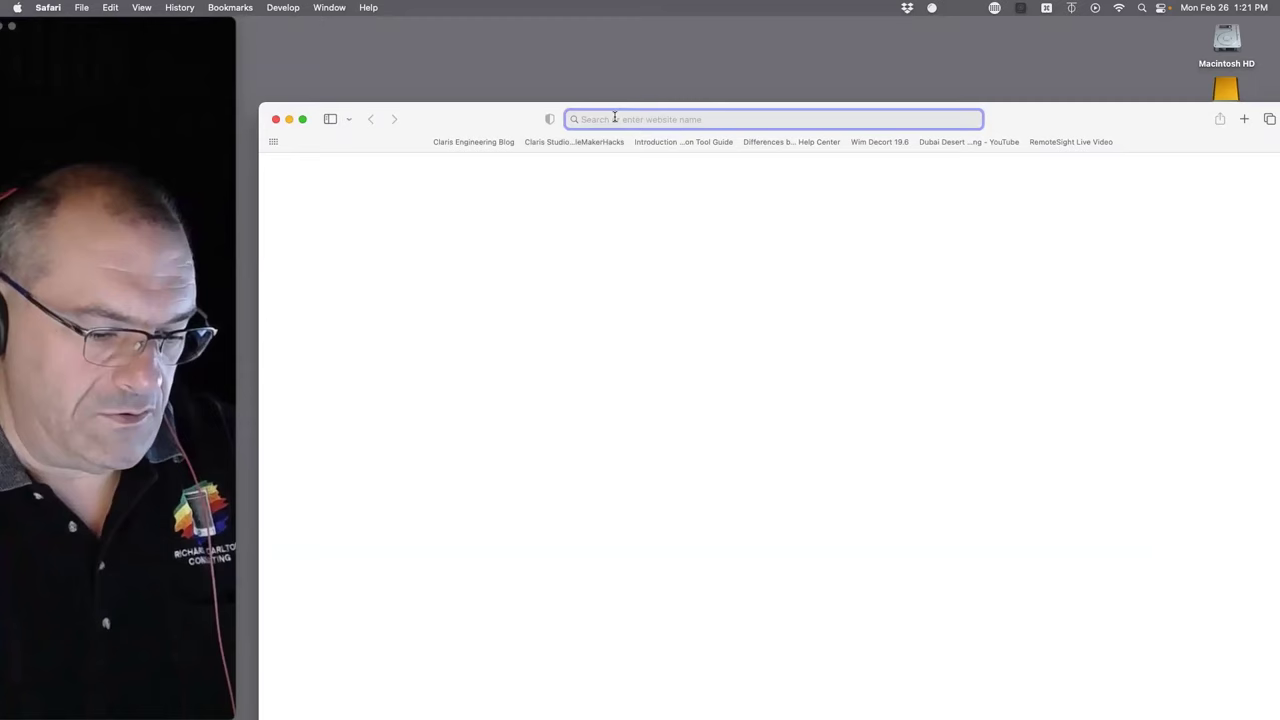
{"action": "type", "text": "stream.atr"}
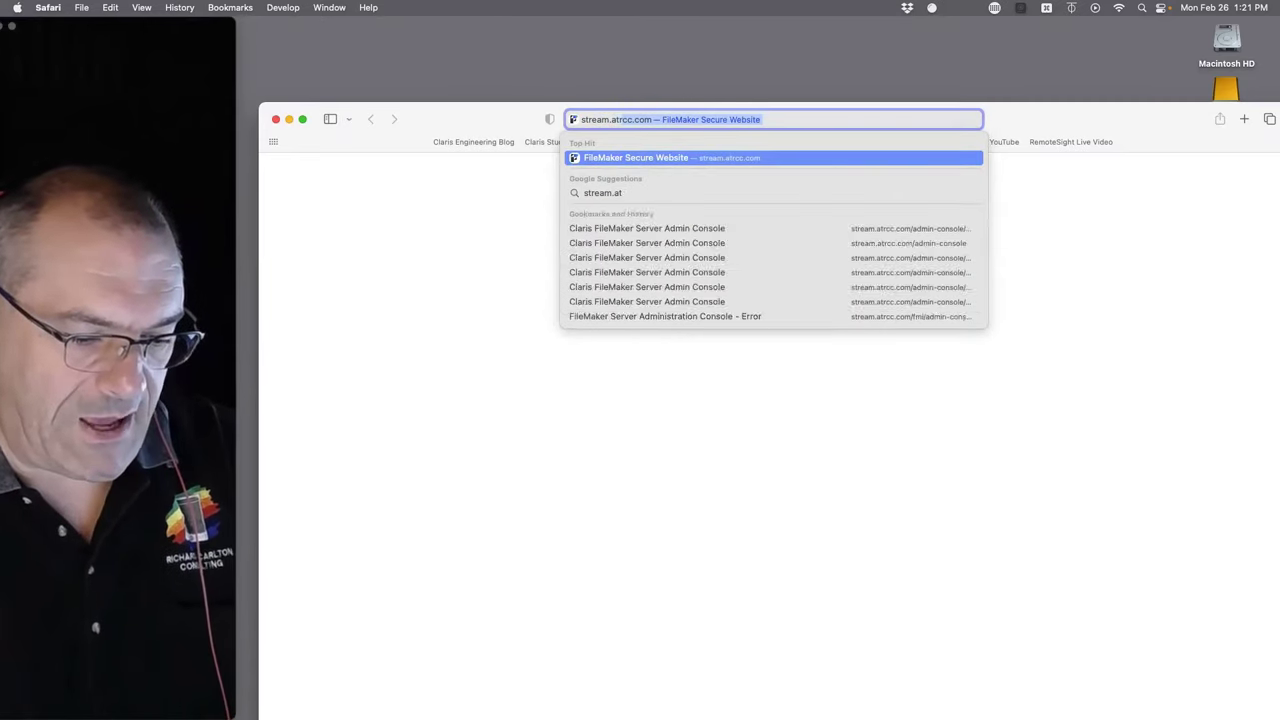
{"action": "type", "text": "cc.com"}
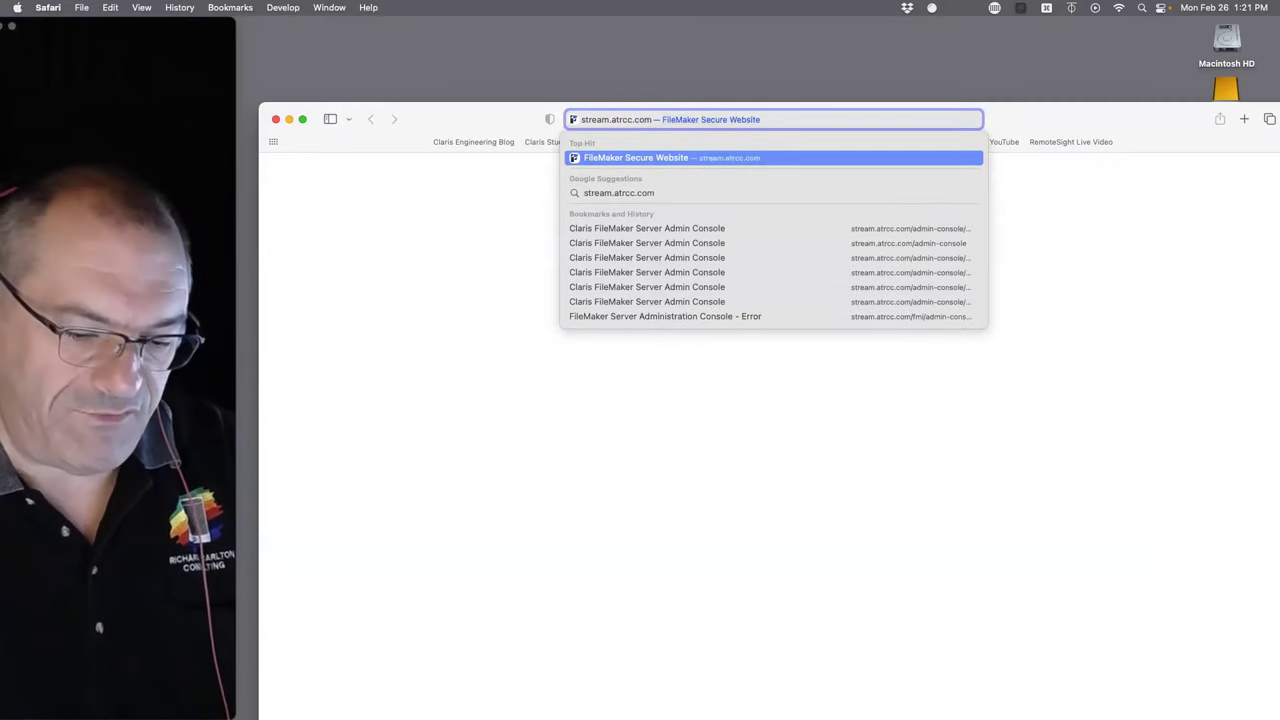
{"action": "type", "text": "/admin-co"}
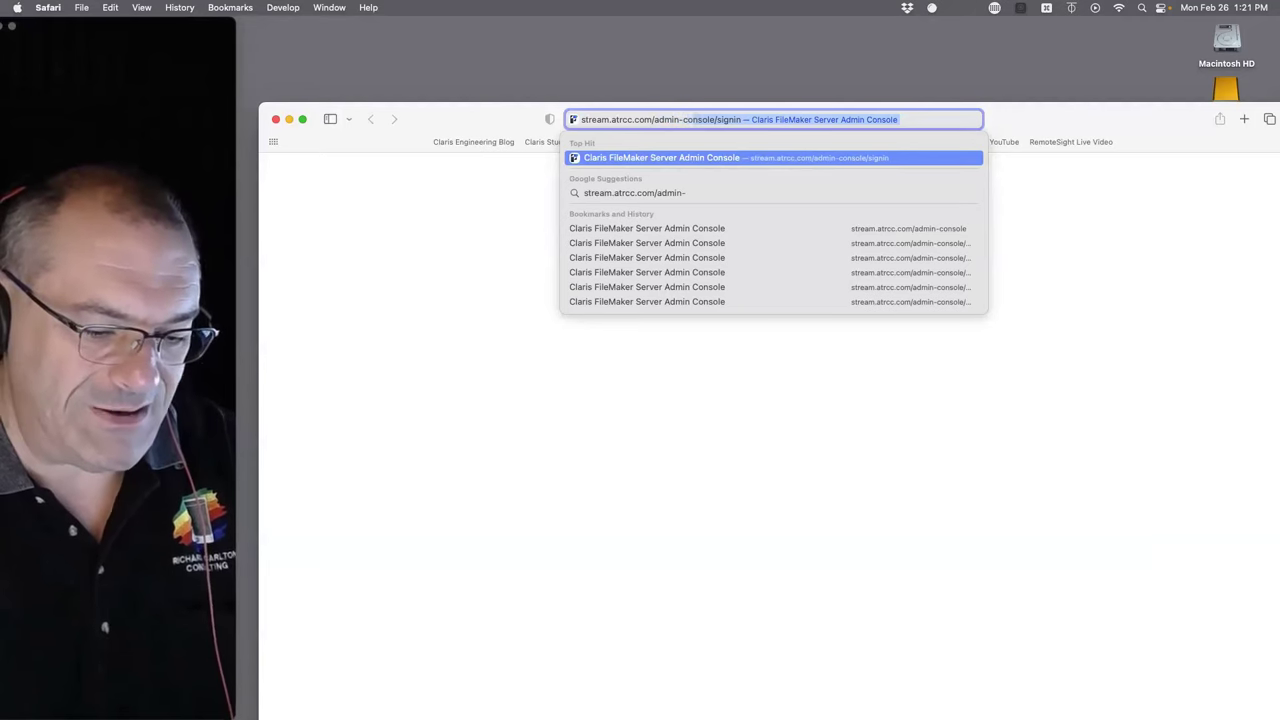
{"action": "type", "text": "nsole"}
{"action": "key", "text": "Return"}
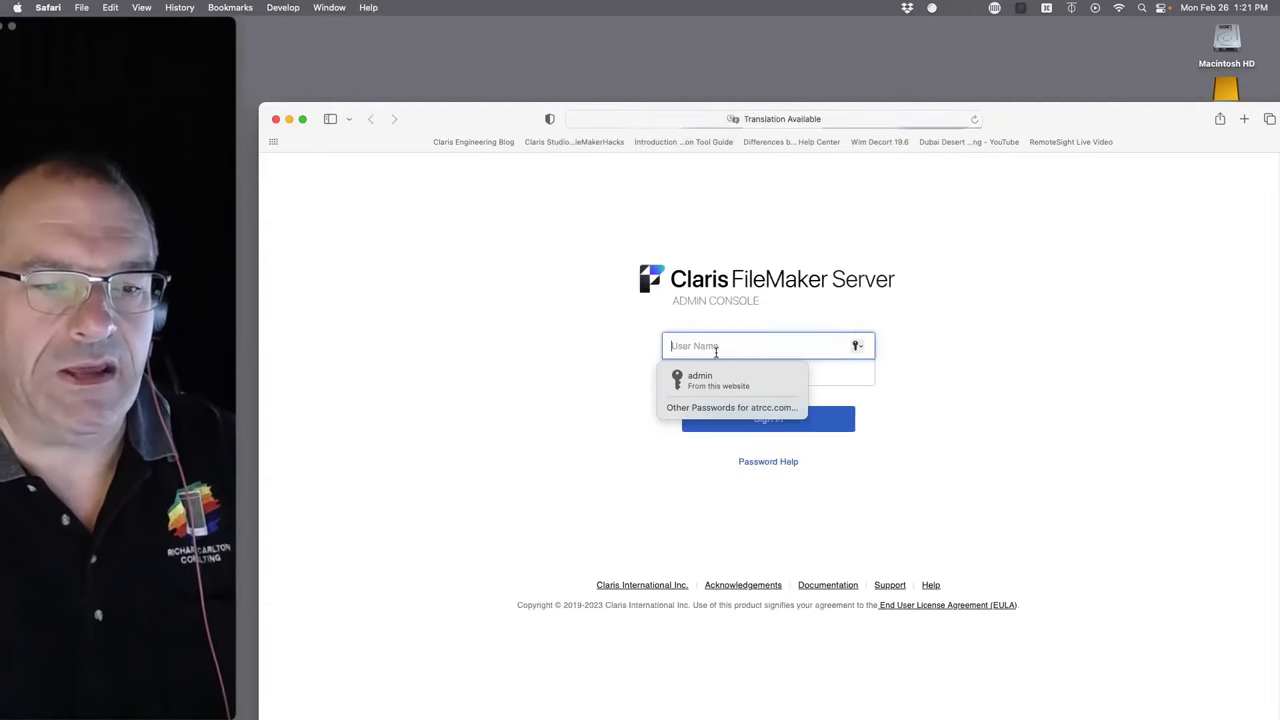
{"action": "left_click", "coordinate": [709, 378]}
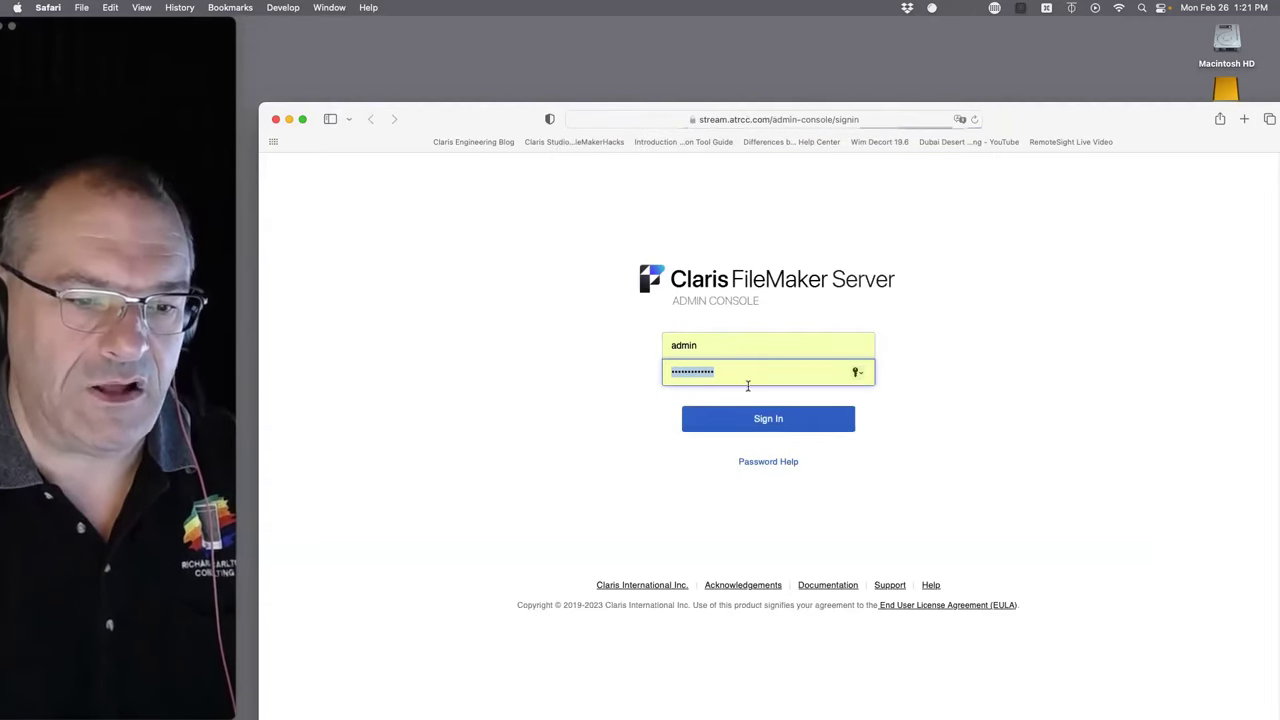
{"action": "left_click", "coordinate": [766, 418]}
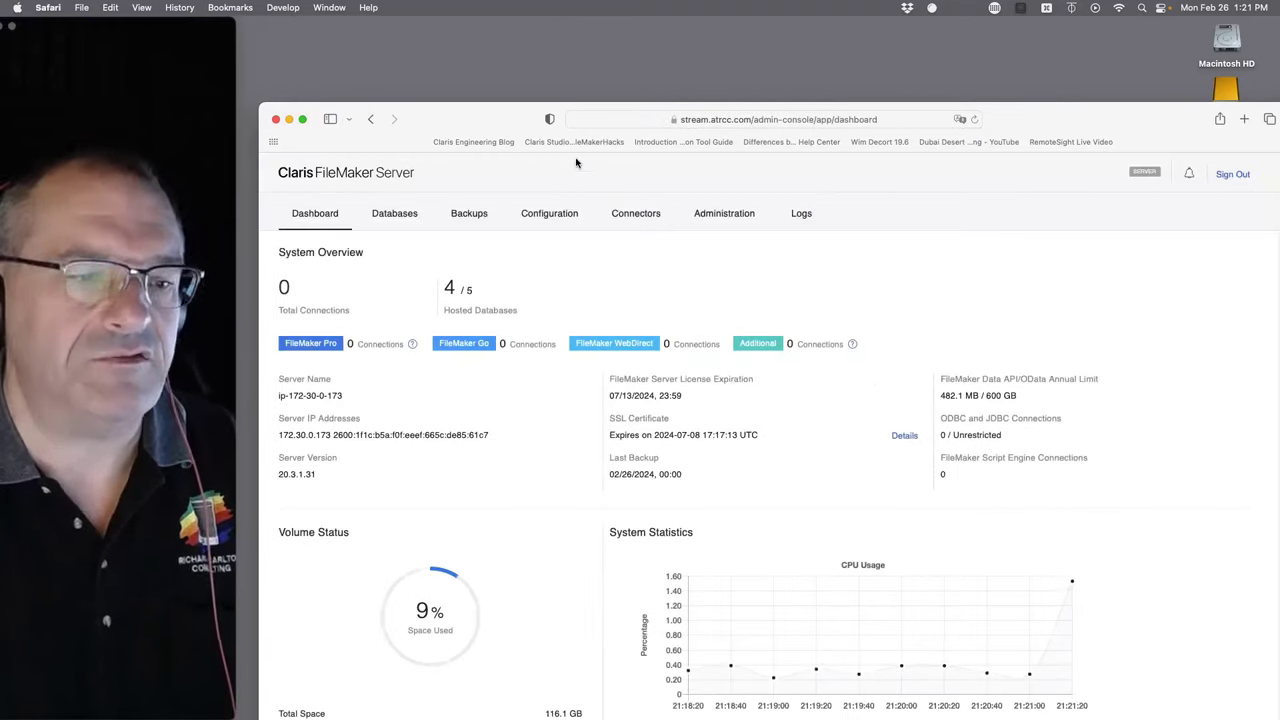
{"action": "key", "text": "ctrl+alt+Return"}
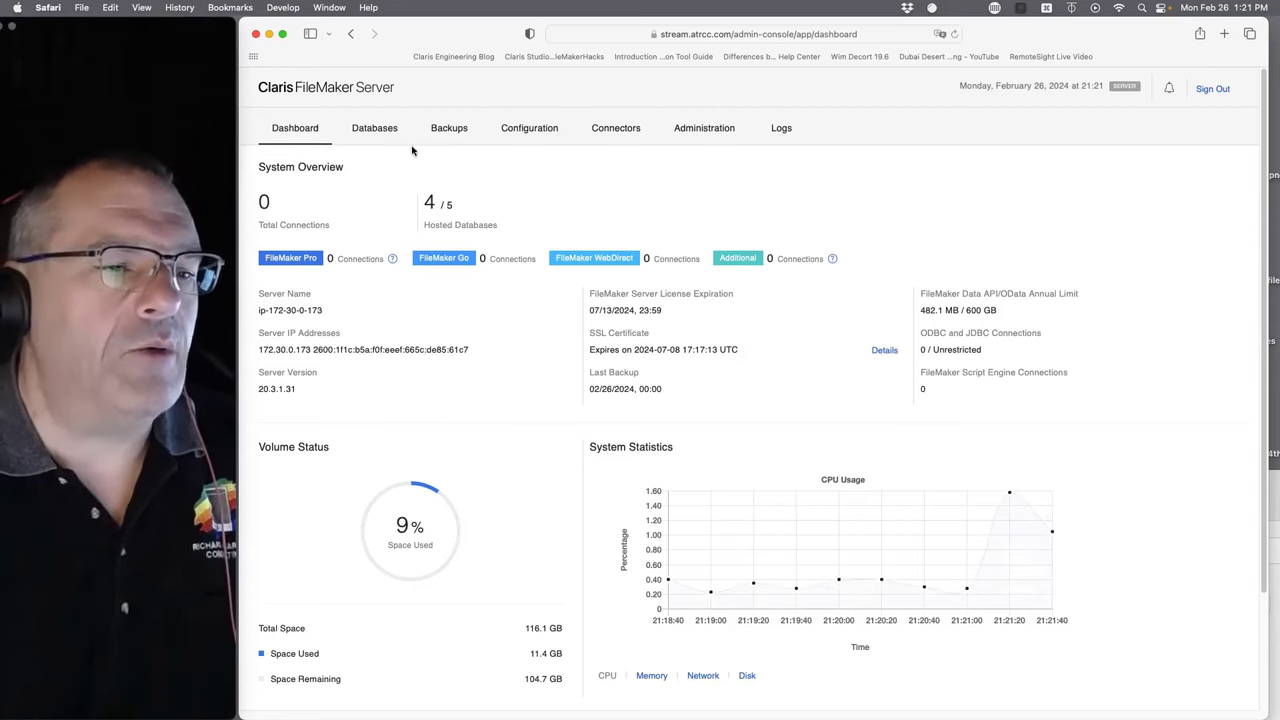
- Review the Databases, Administration and Configuration tabs, then FileMaker Clients, Folders and General Settings
{"action": "left_click", "coordinate": [382, 135]}
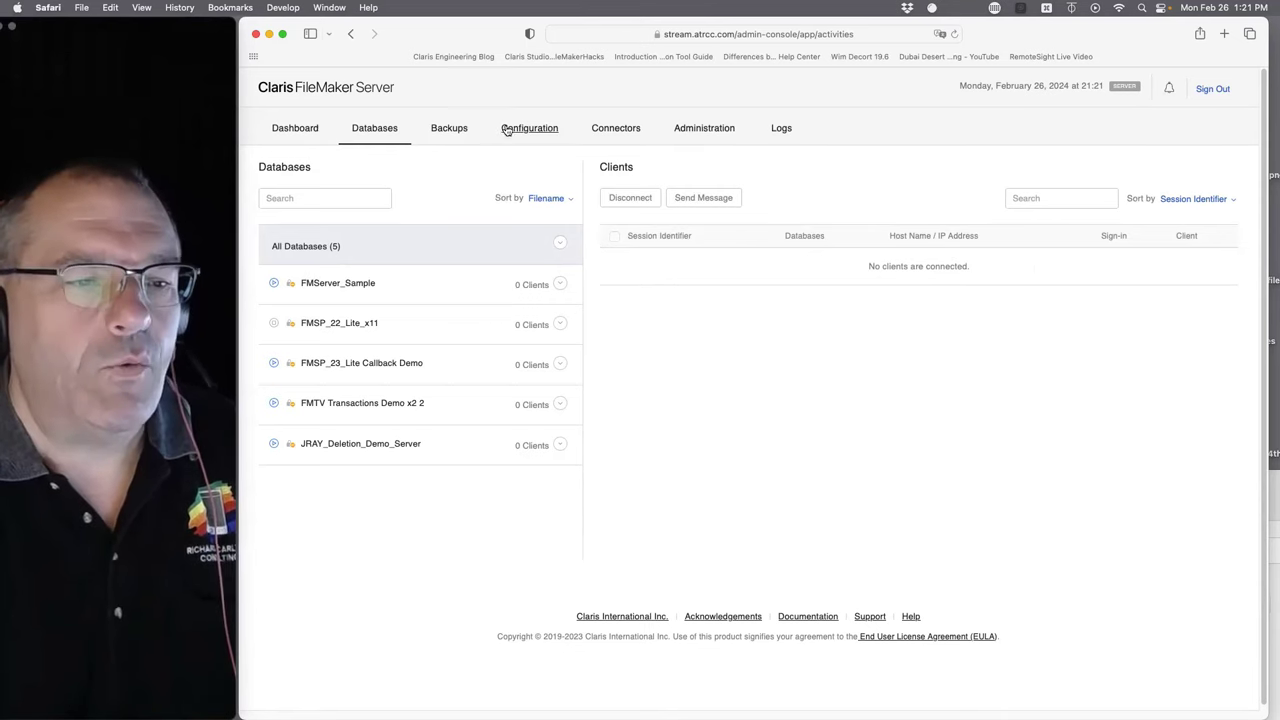
{"action": "left_click", "coordinate": [689, 128]}
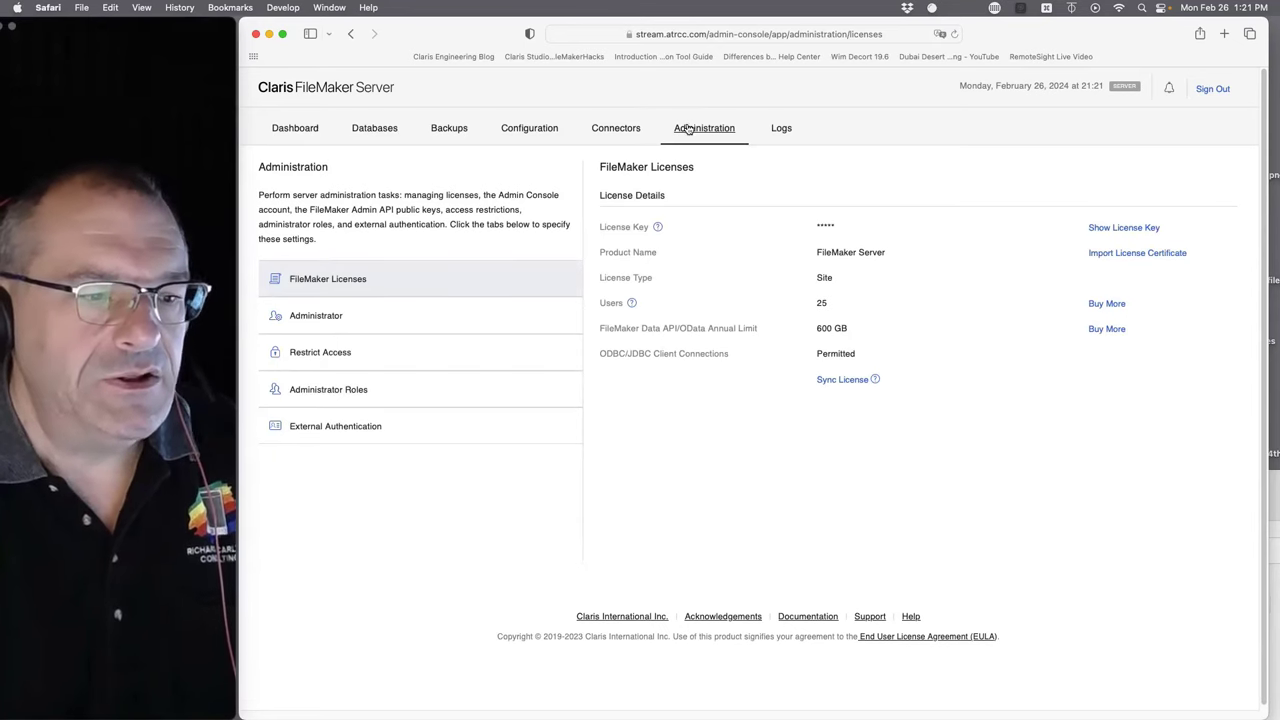
{"action": "left_click", "coordinate": [555, 133]}
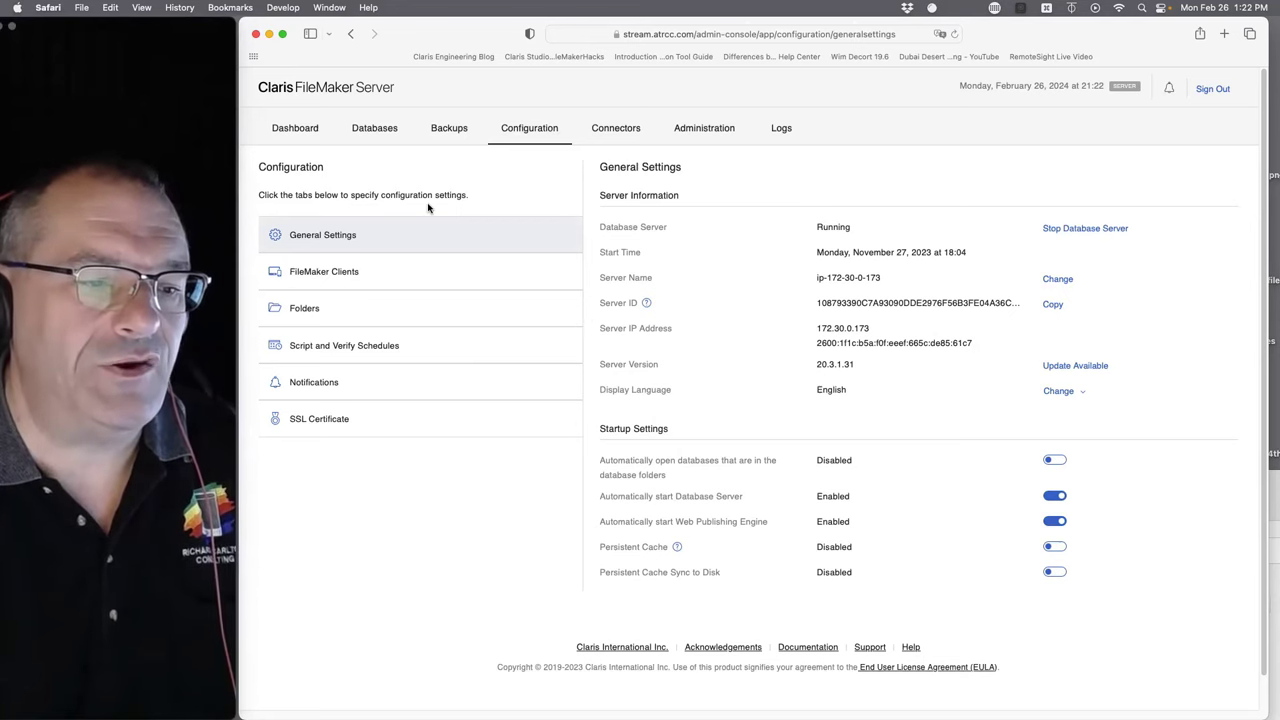
{"action": "left_click", "coordinate": [309, 281]}
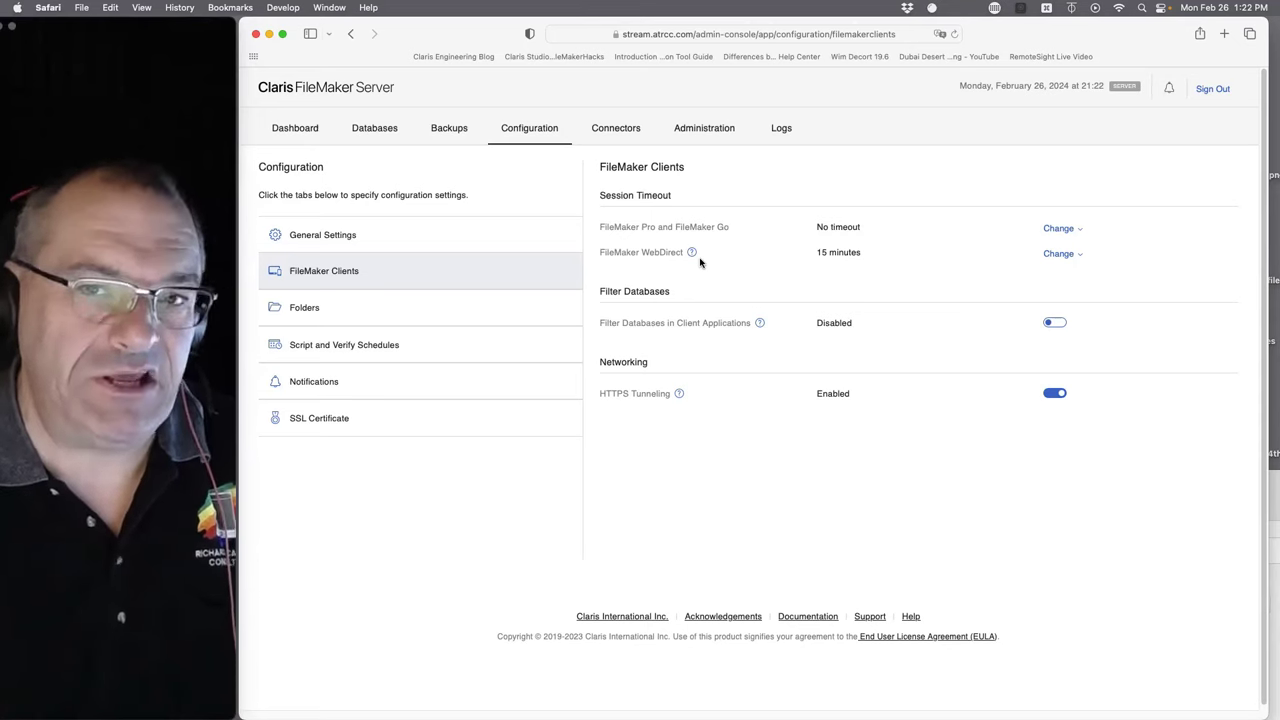
{"action": "left_click", "coordinate": [338, 310]}
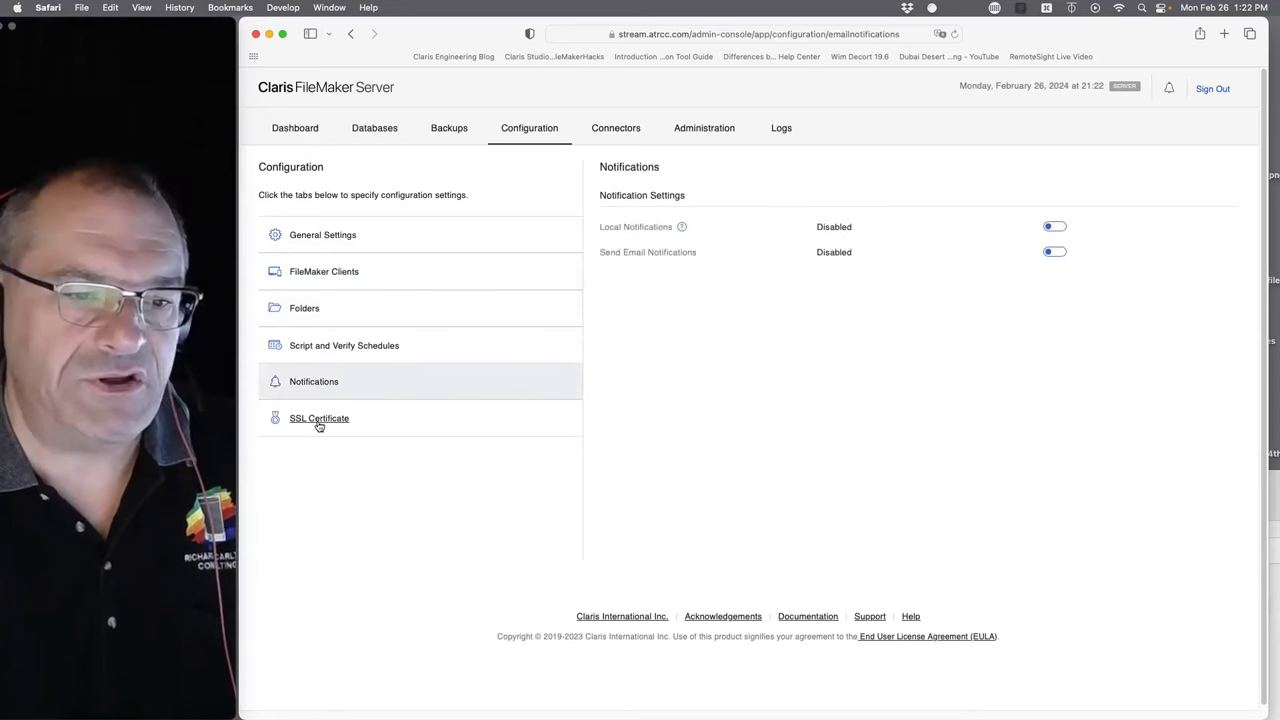
{"action": "left_click", "coordinate": [330, 238]}
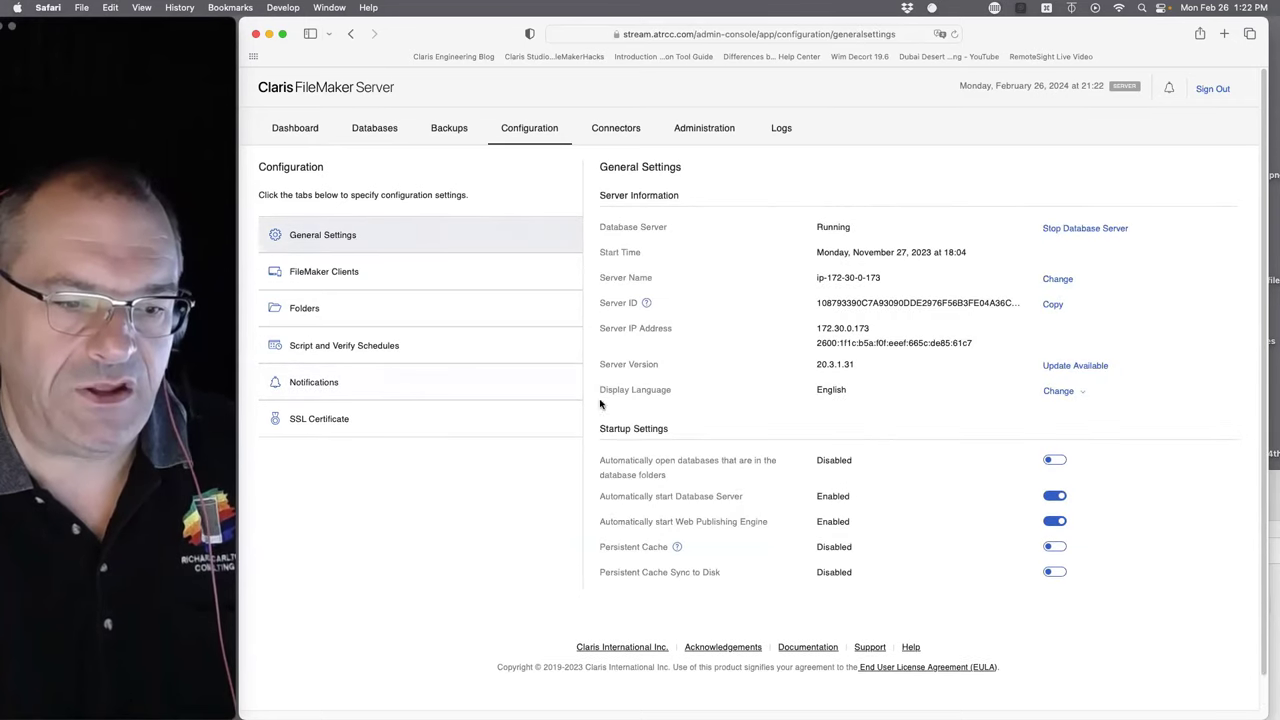
- Show the Connectors Web Publishing page with WebDirect enabled, then shrink the Safari window
{"action": "left_click", "coordinate": [614, 130]}
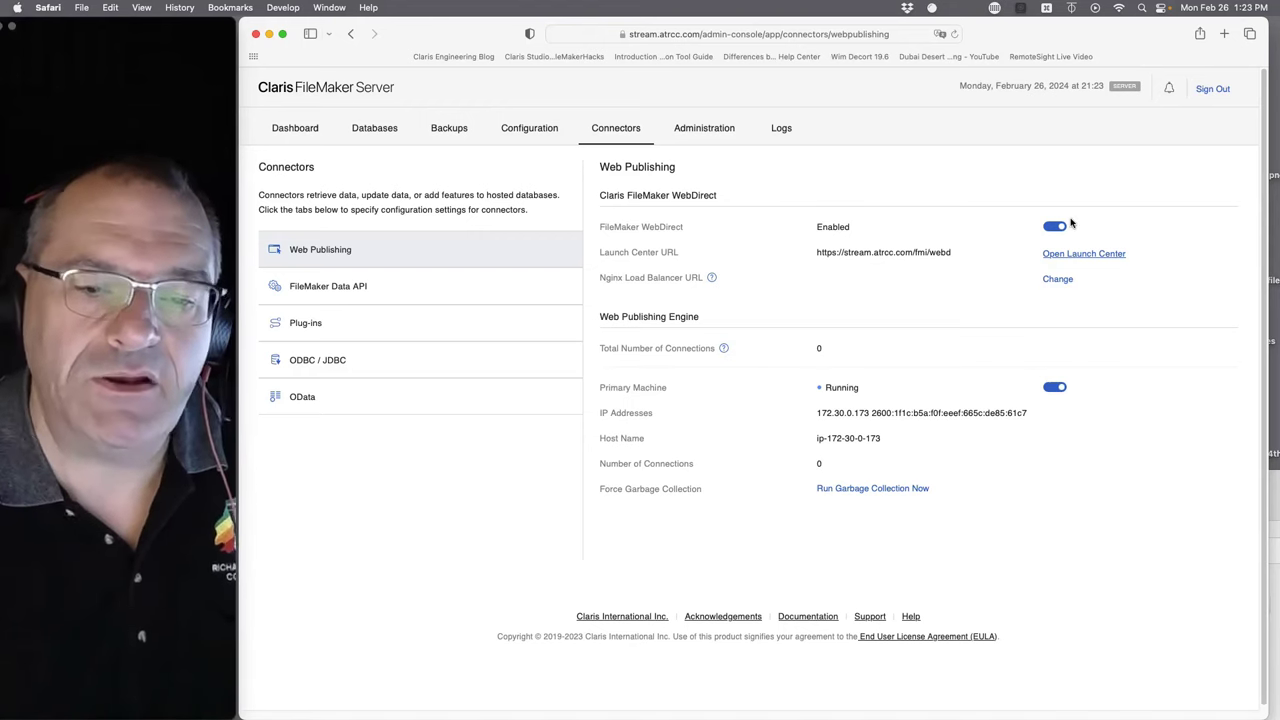
{"action": "double_click", "coordinate": [415, 40]}
- Open FM_Starting_Point_23_Lite_x2.fmp12 from the desktop, dismiss the Software Update notice, and reposition its window
{"action": "left_click", "coordinate": [1103, 190]}
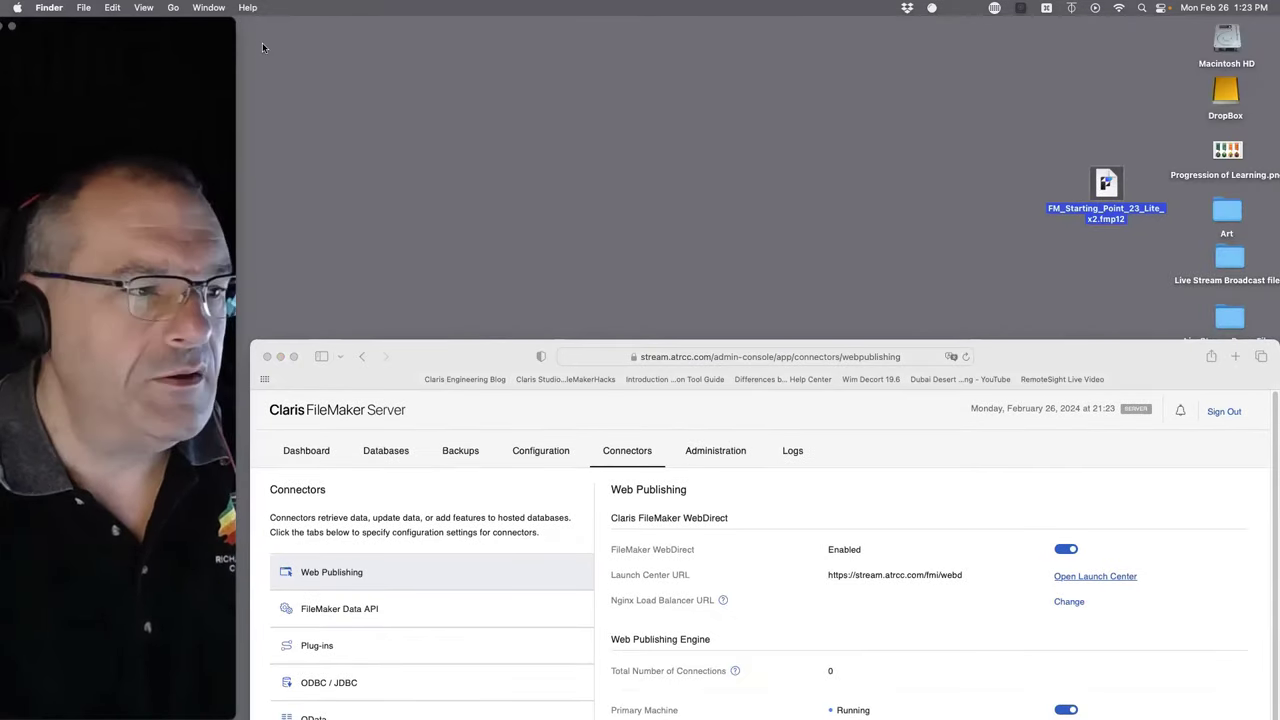
{"action": "double_click", "coordinate": [1101, 204]}
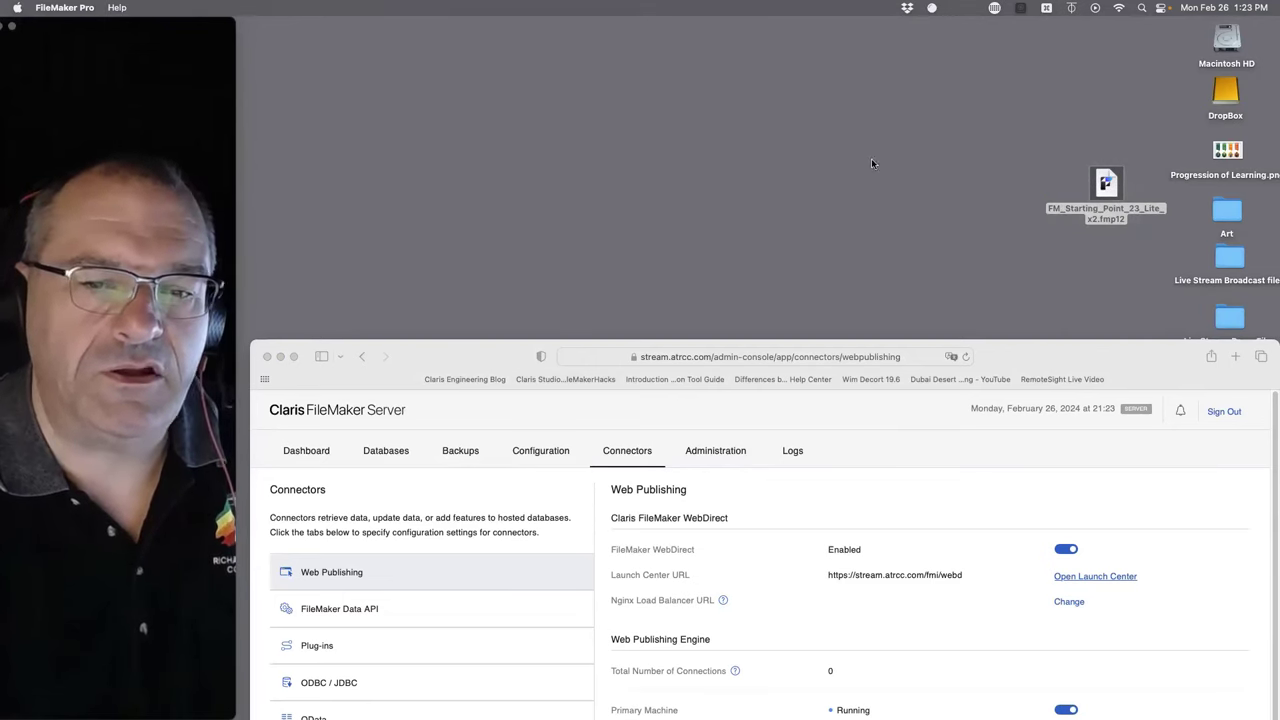
{"action": "mouse_move", "coordinate": [8, 268]}
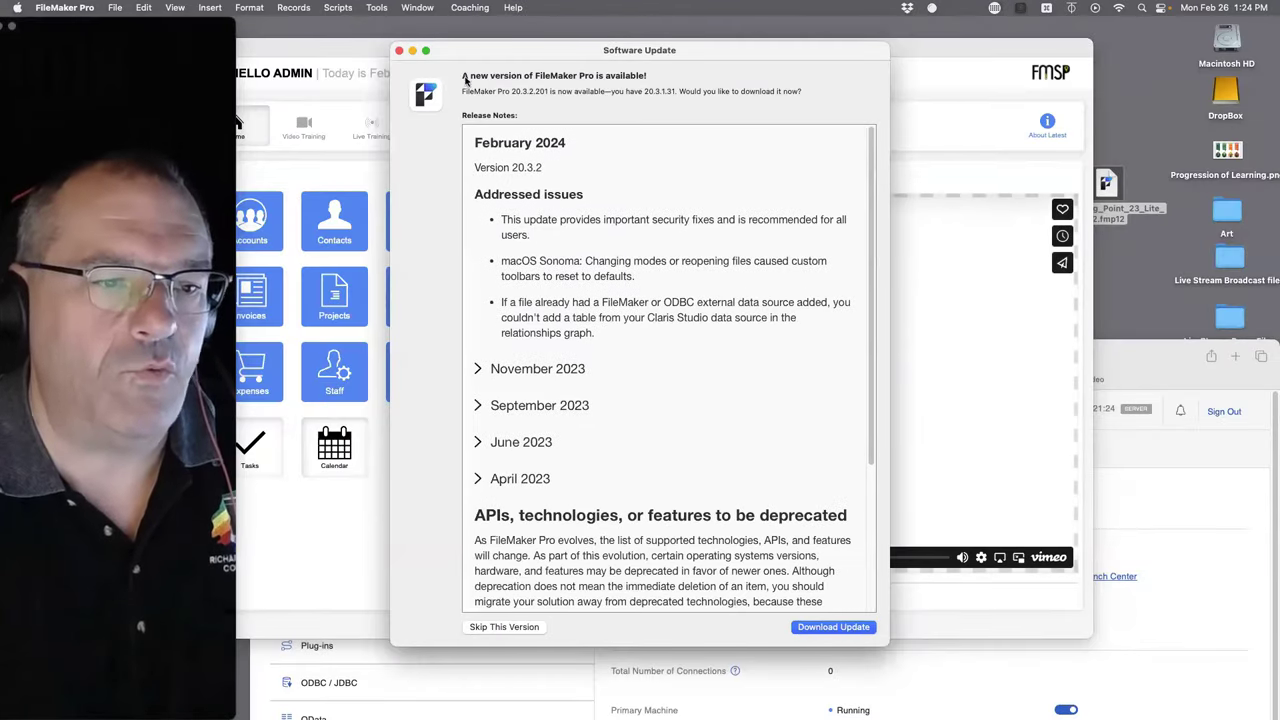
{"action": "left_click", "coordinate": [399, 50]}
{"action": "left_click_drag", "start_coordinate": [410, 50], "coordinate": [518, 87]}
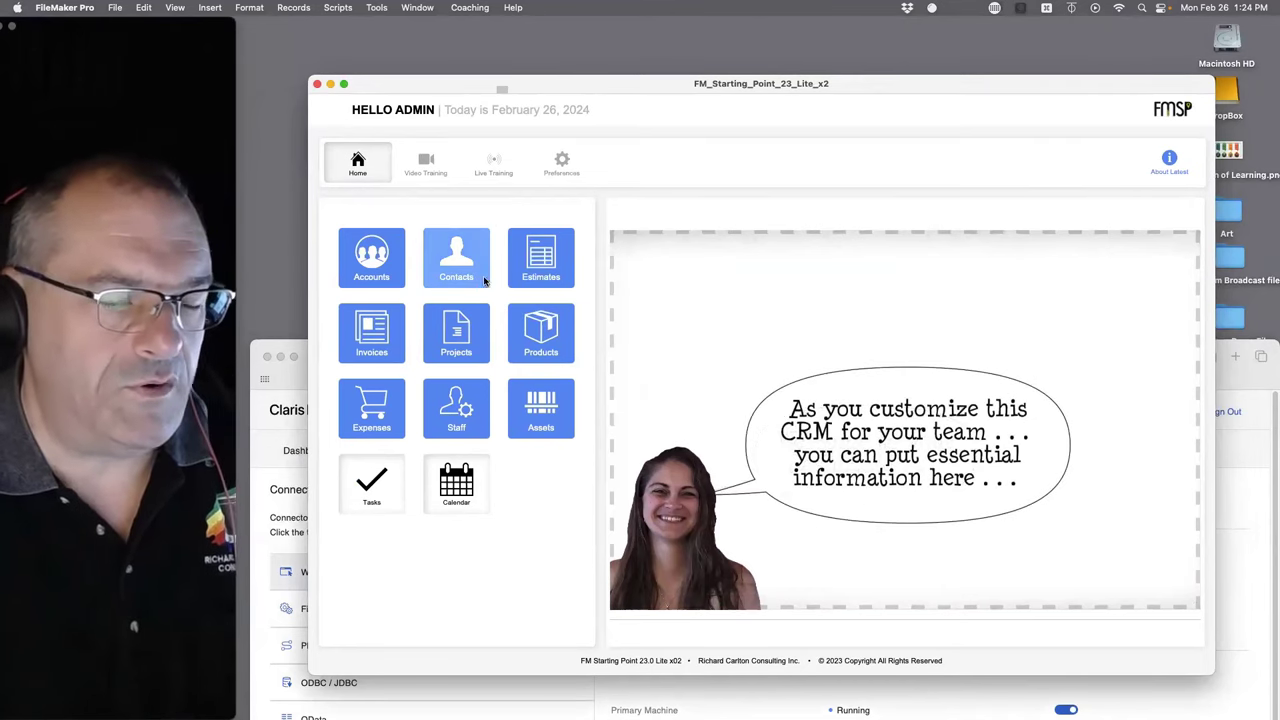
{"action": "left_click", "coordinate": [116, 7]}
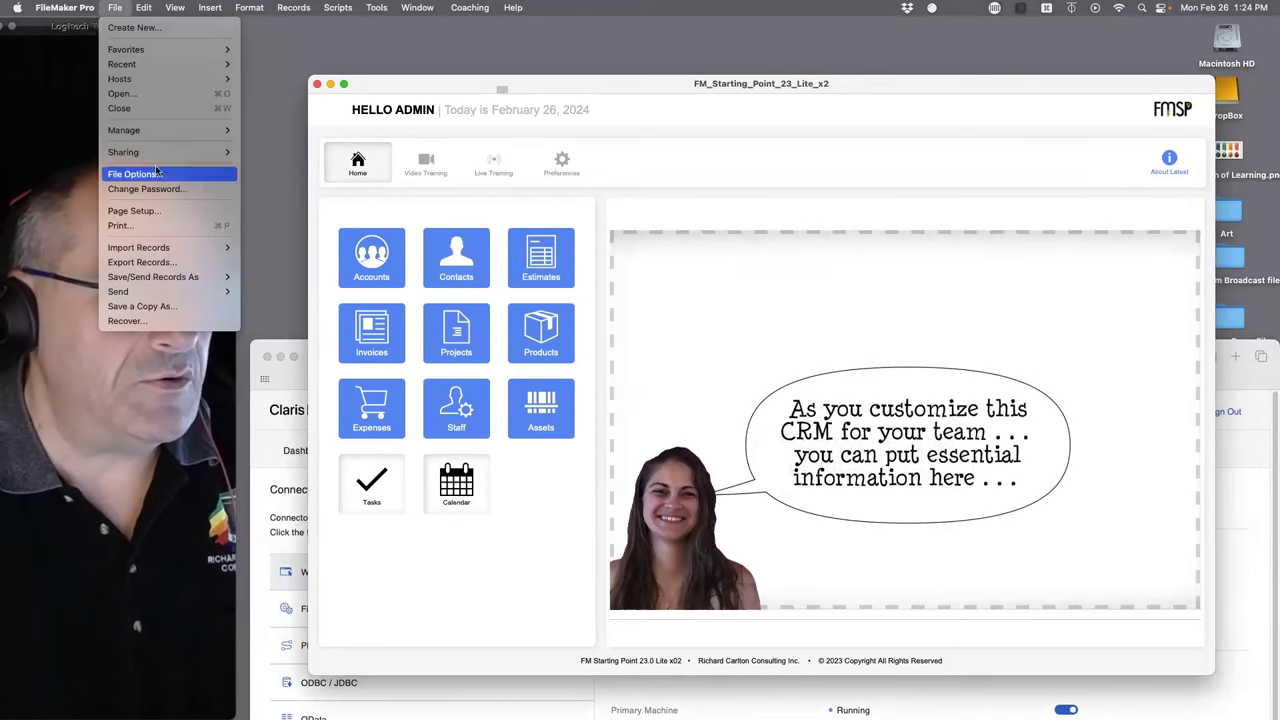
- In Manage Security, set and confirm a new password for the admin account
{"action": "mouse_move", "coordinate": [159, 126]}
{"action": "left_click", "coordinate": [268, 145]}
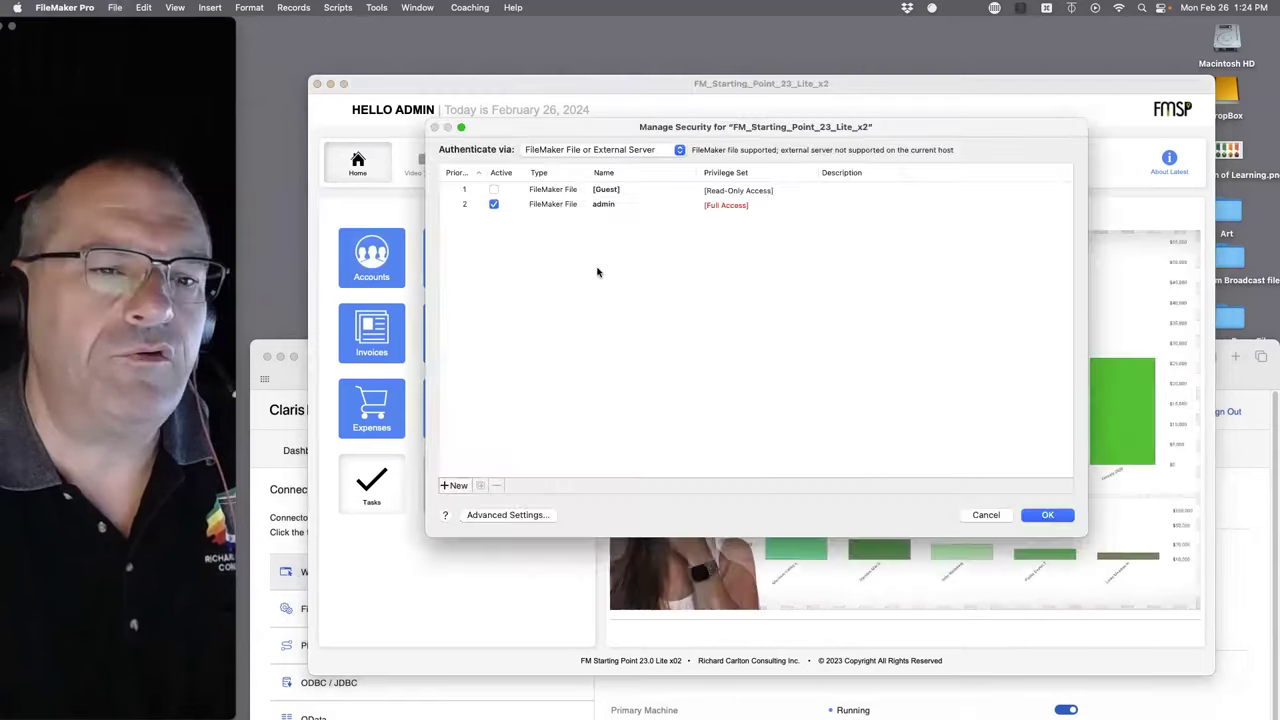
{"action": "left_click", "coordinate": [551, 205]}
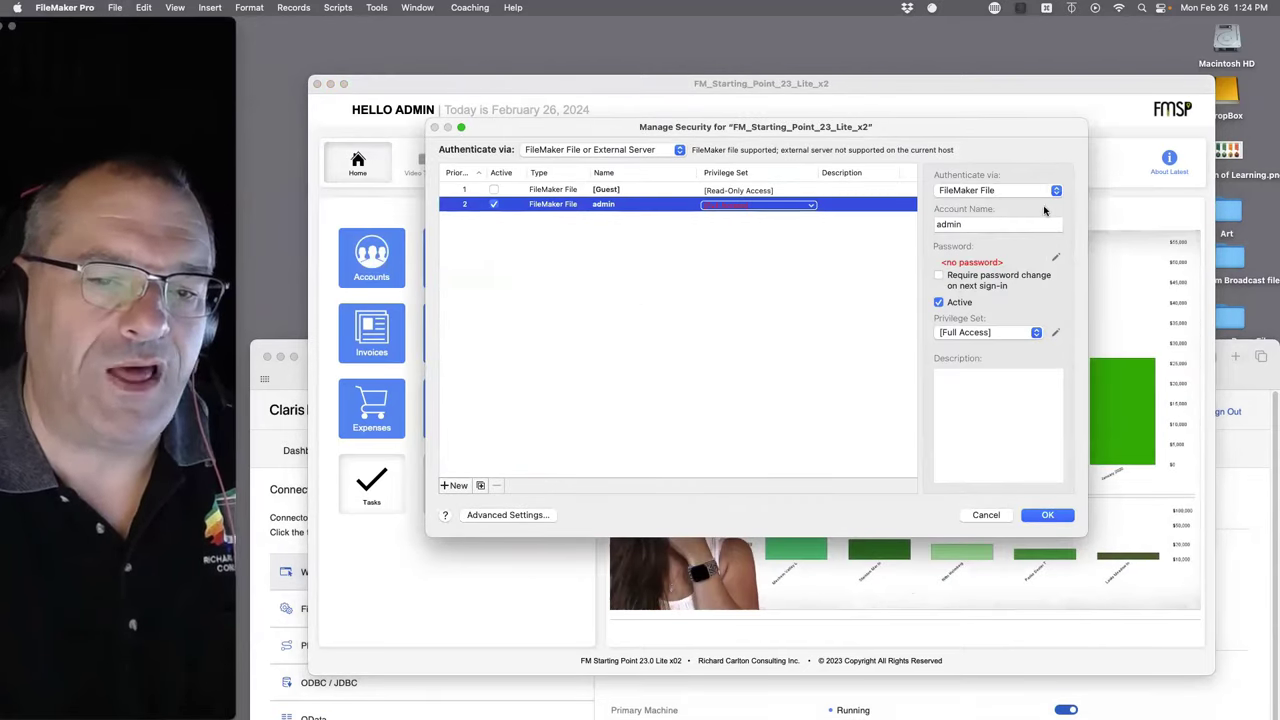
{"action": "left_click", "coordinate": [1055, 258]}
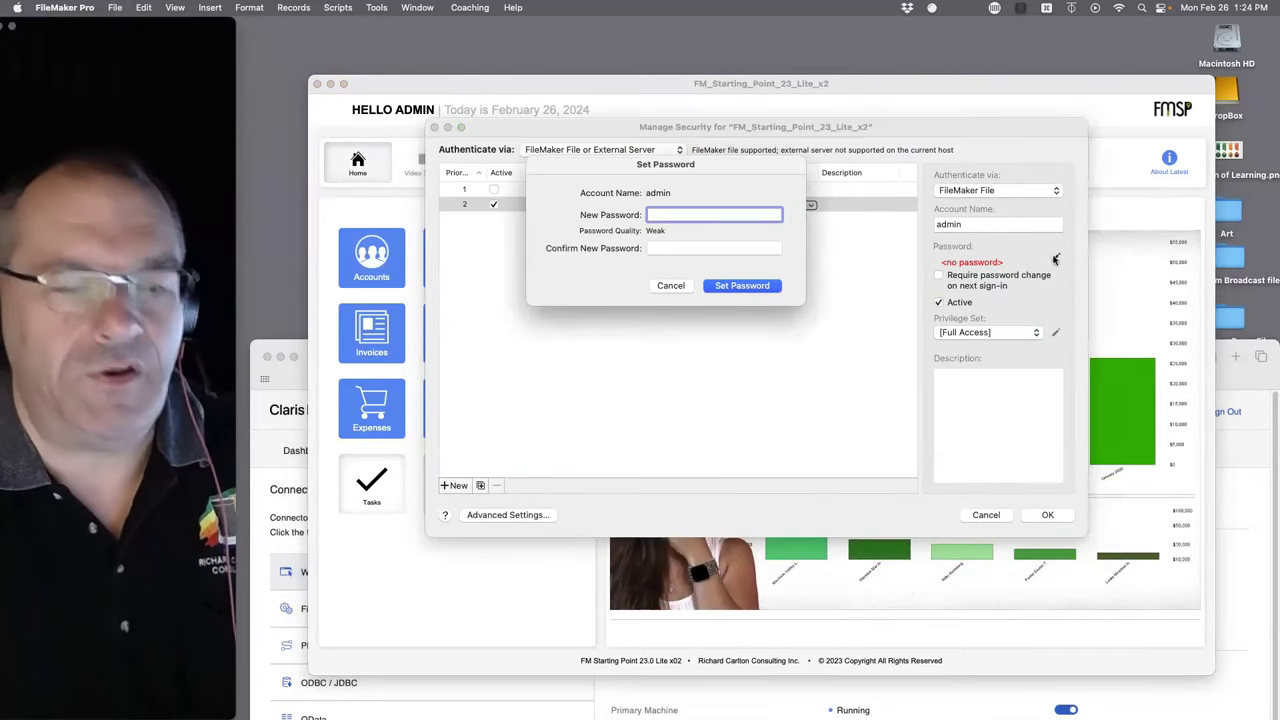
{"action": "type", "text": "••••"}
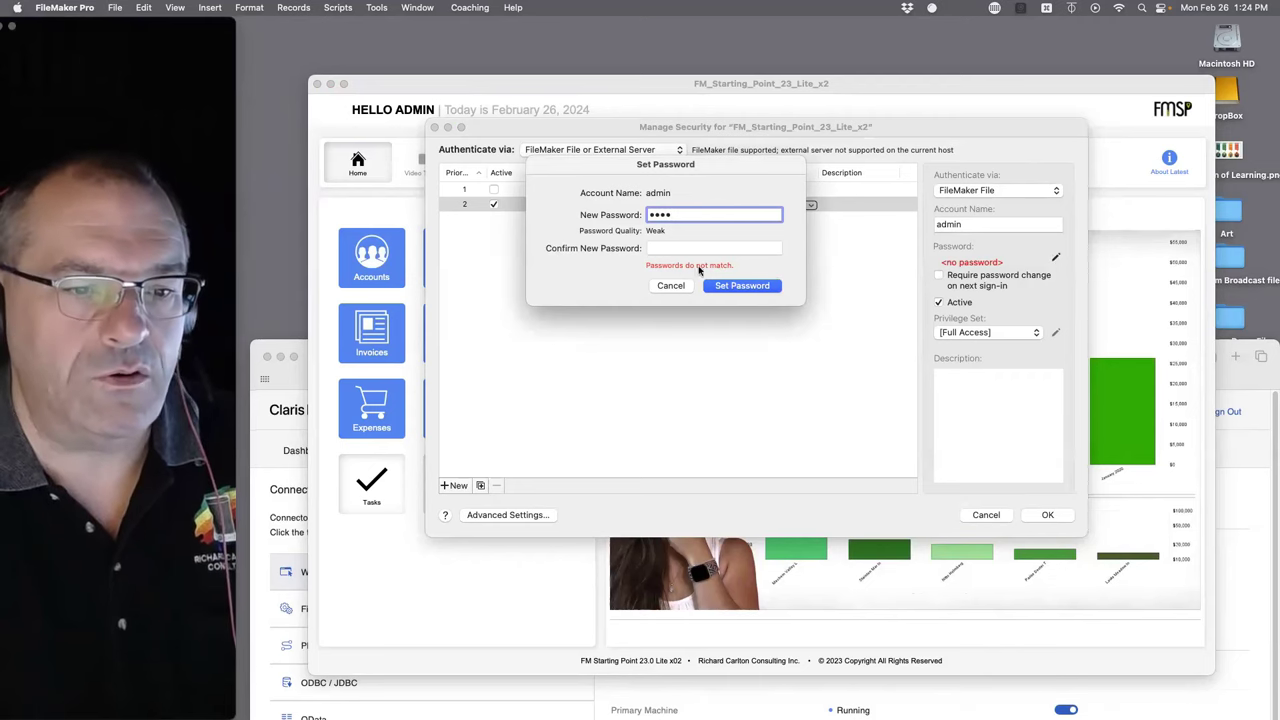
{"action": "left_click", "coordinate": [677, 248]}
{"action": "type", "text": "••••"}
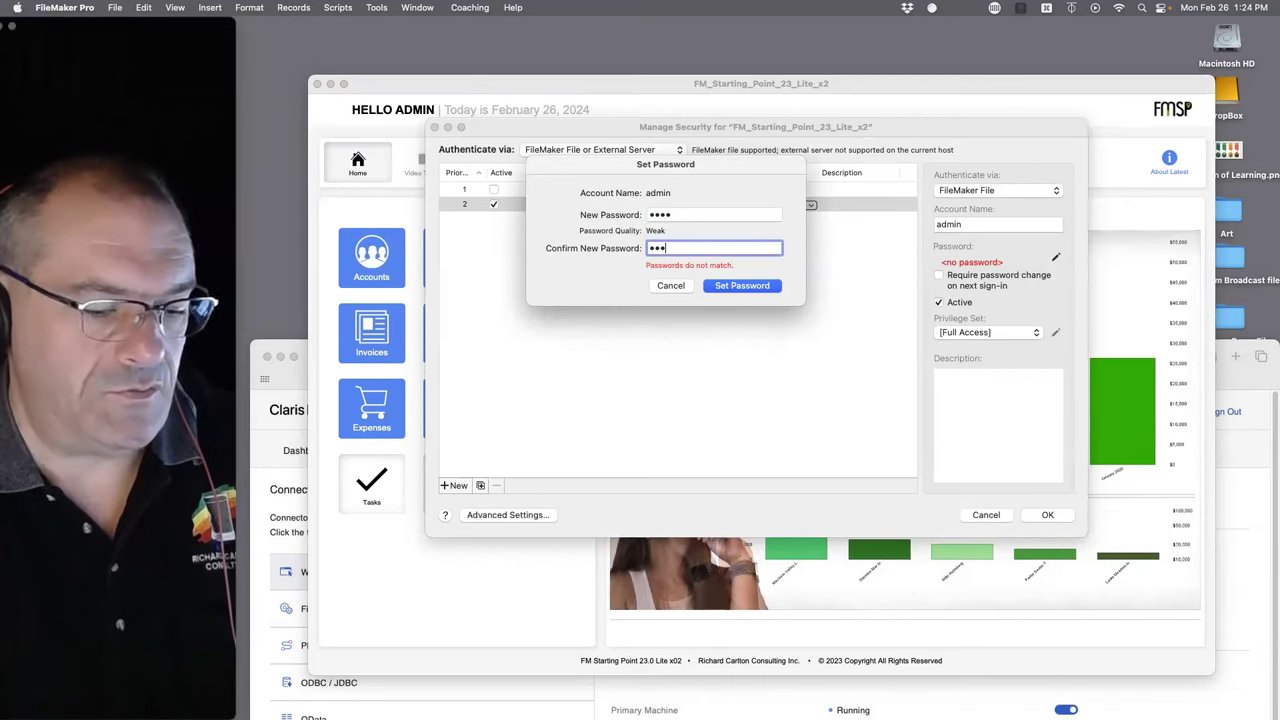
{"action": "left_click", "coordinate": [745, 287]}
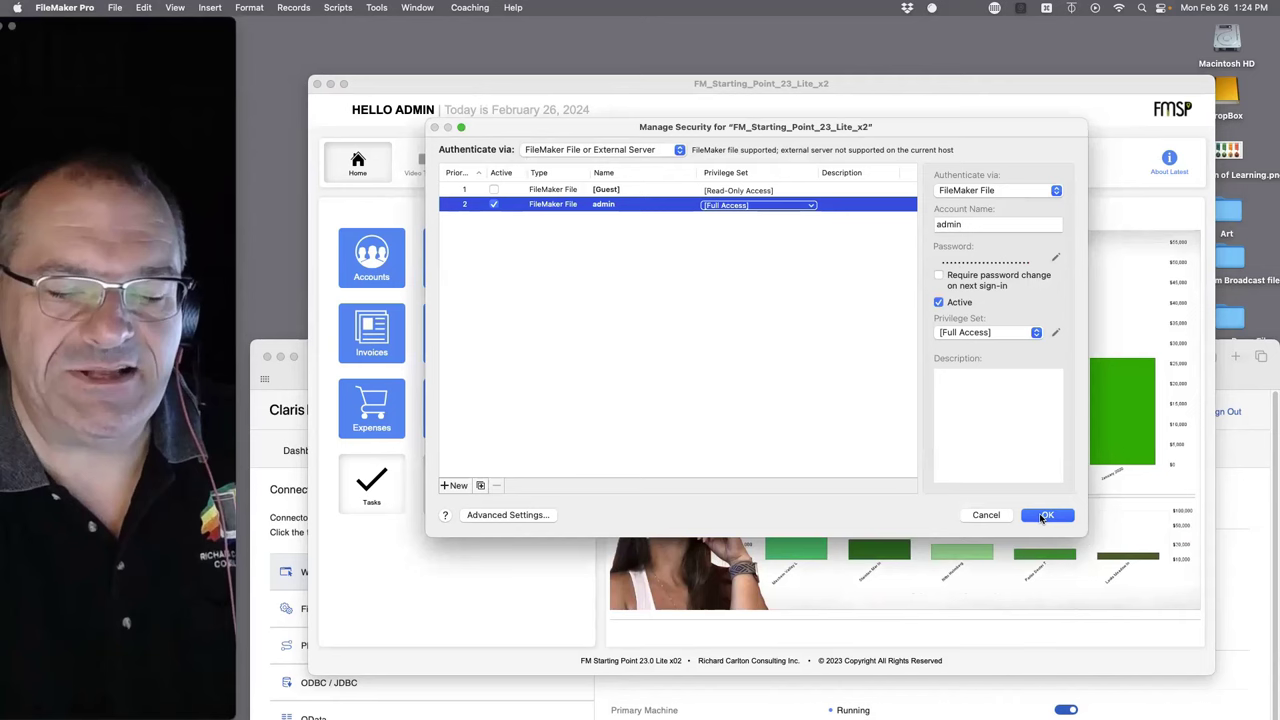
- Apply the security changes, verifying with the admin account name and its password
{"action": "left_click", "coordinate": [1046, 514]}
{"action": "type", "text": "admin"}
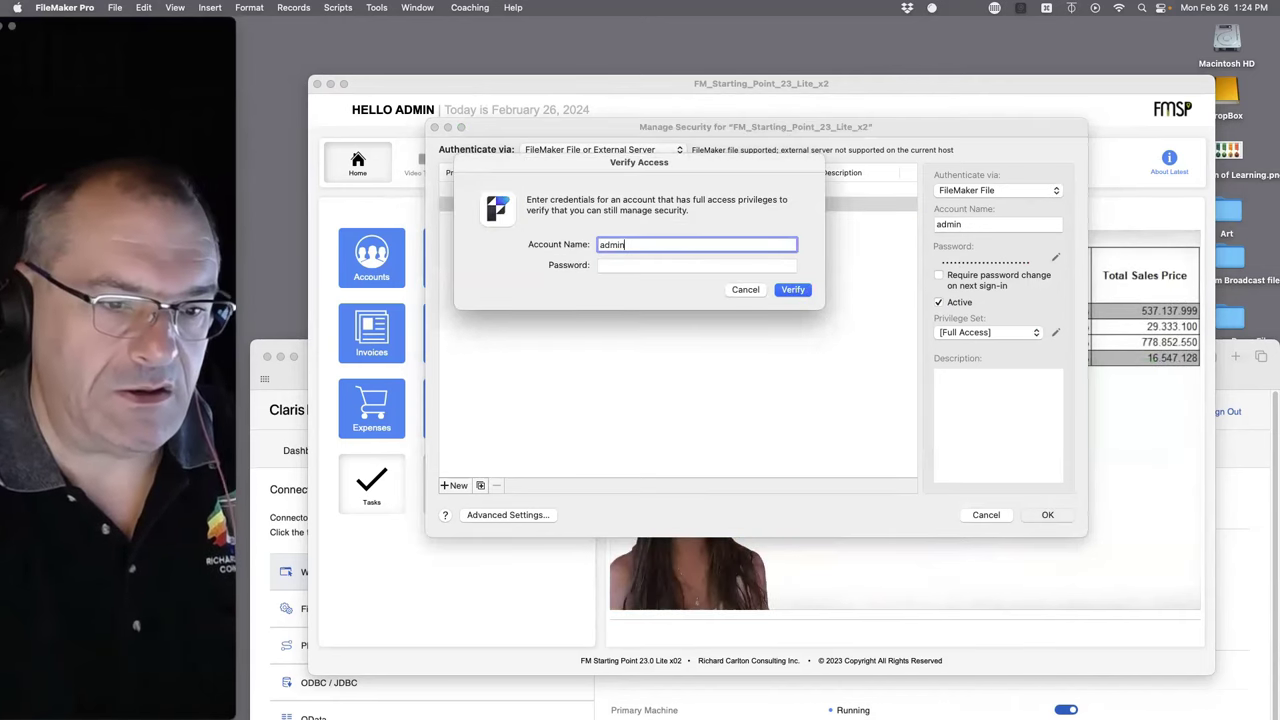
{"action": "key", "text": "Tab"}
{"action": "type", "text": "•••••"}
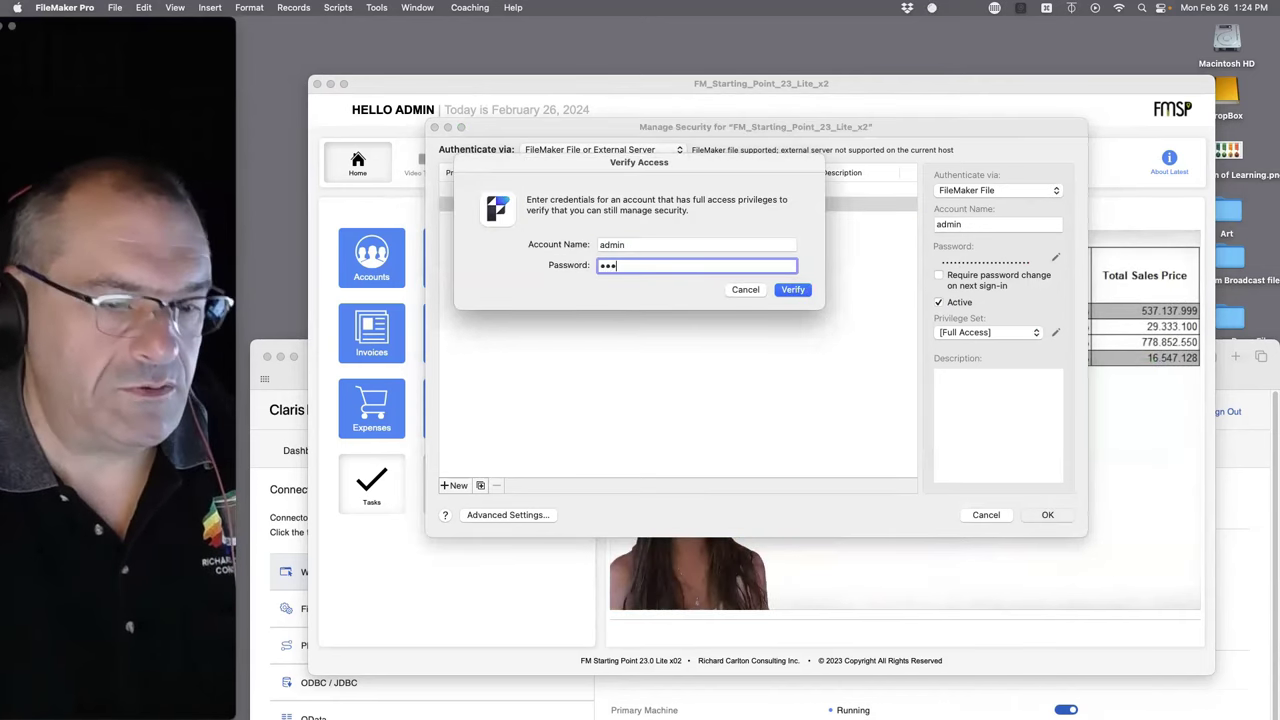
{"action": "key", "text": "Return"}
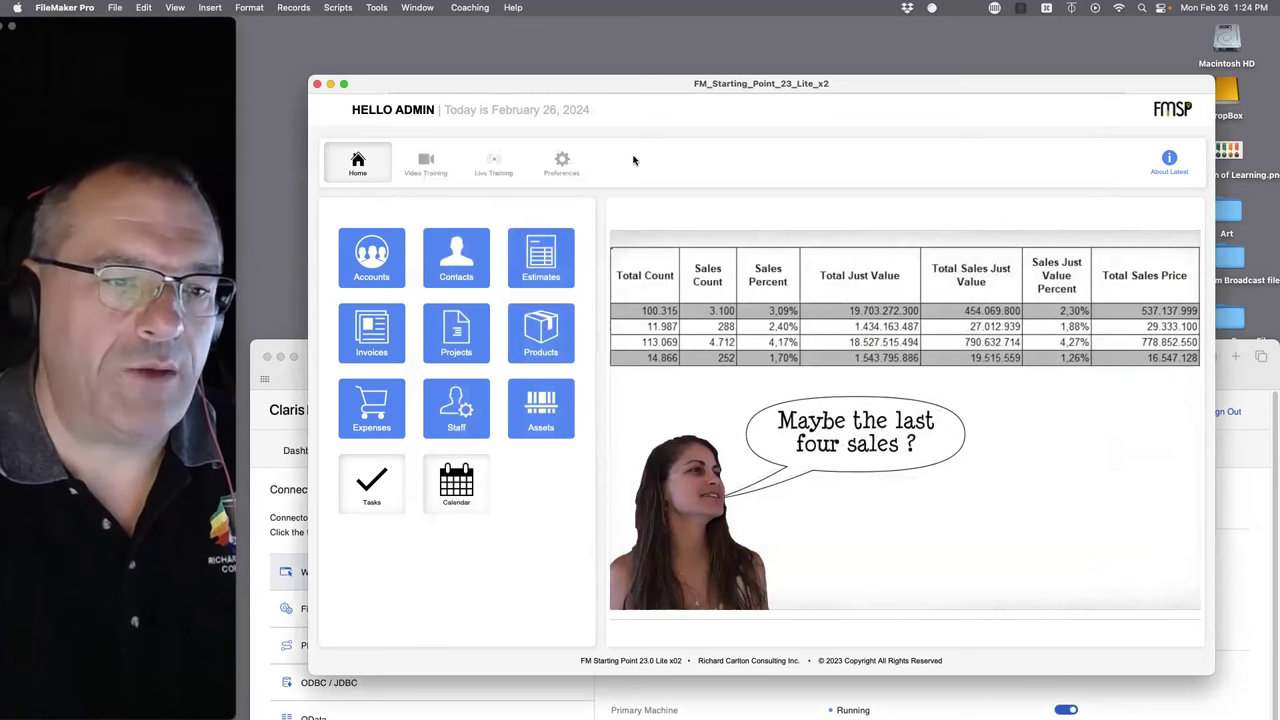
- Show the toolbar and choose Share > Upload to Host, agreeing to close the file
{"action": "key", "text": "super+alt+s"}
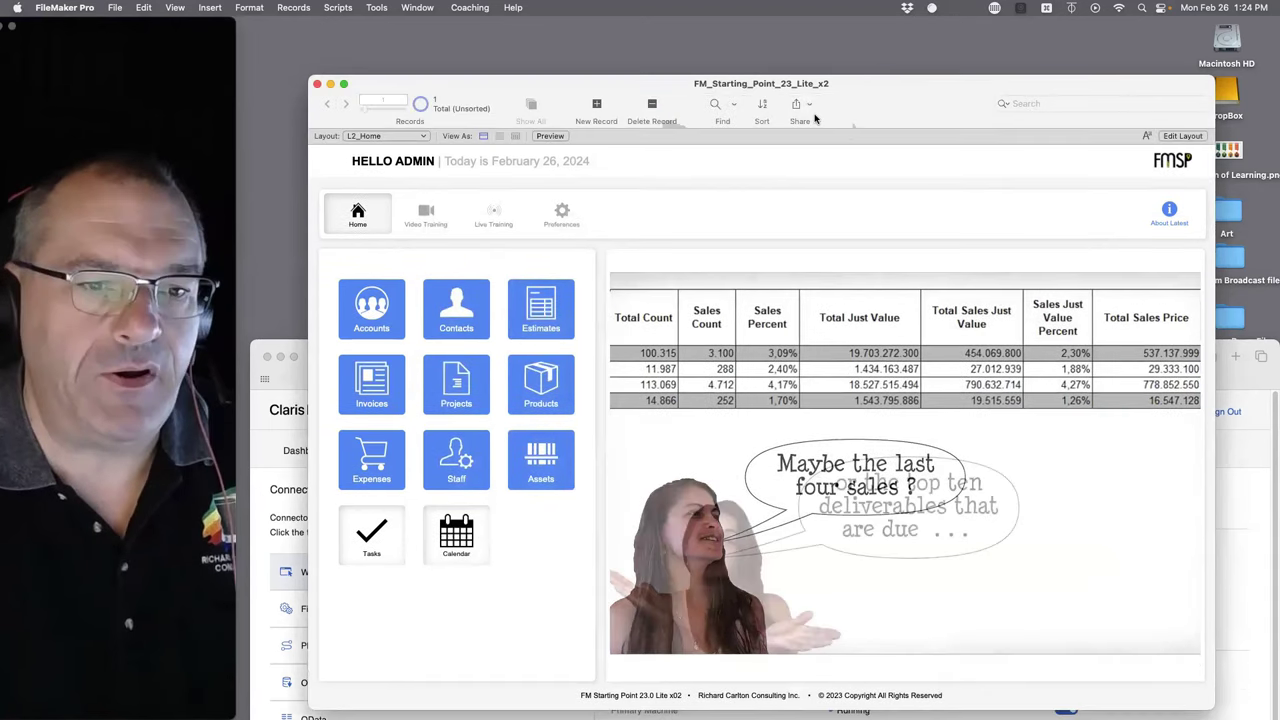
{"action": "left_click", "coordinate": [796, 104]}
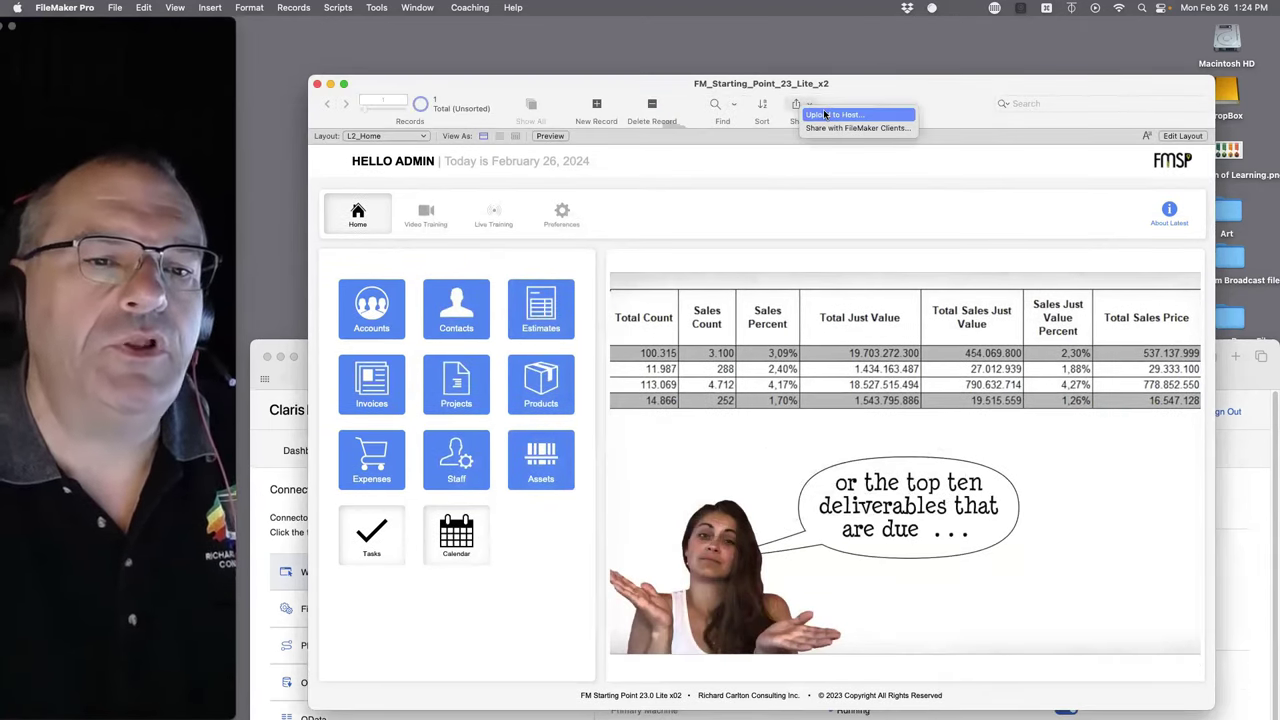
{"action": "left_click", "coordinate": [824, 114]}
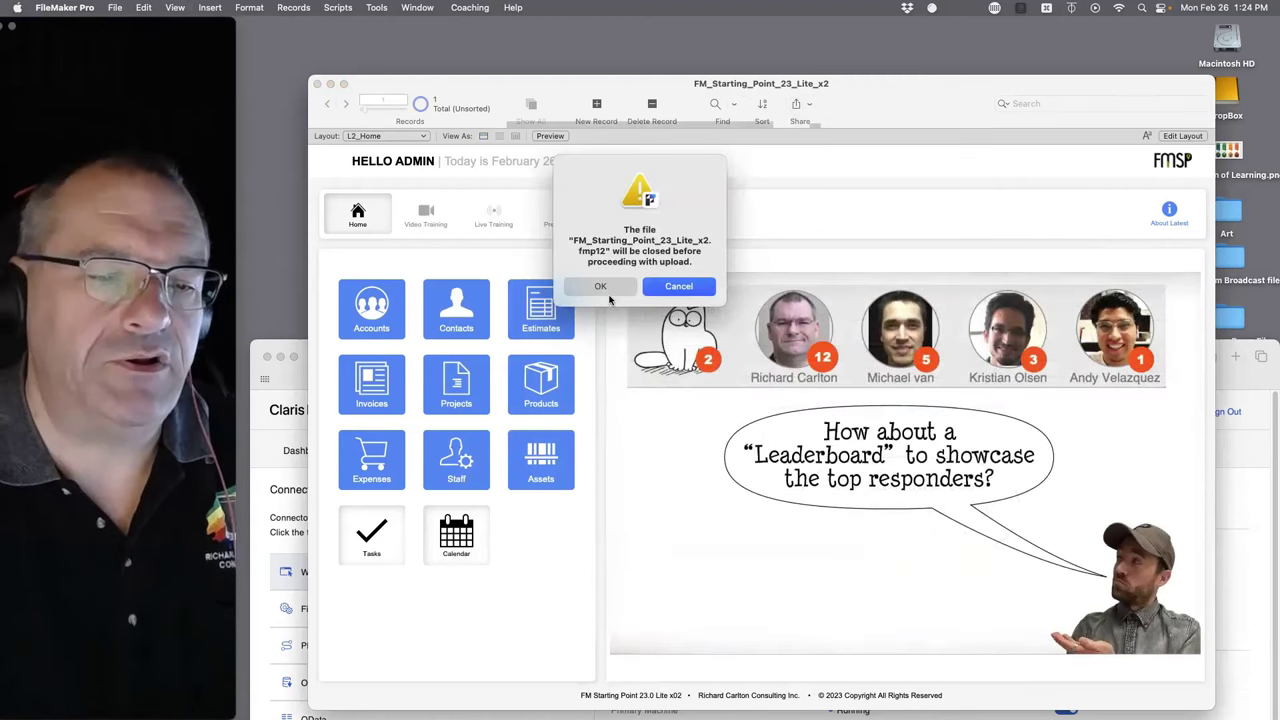
{"action": "left_click", "coordinate": [601, 287]}
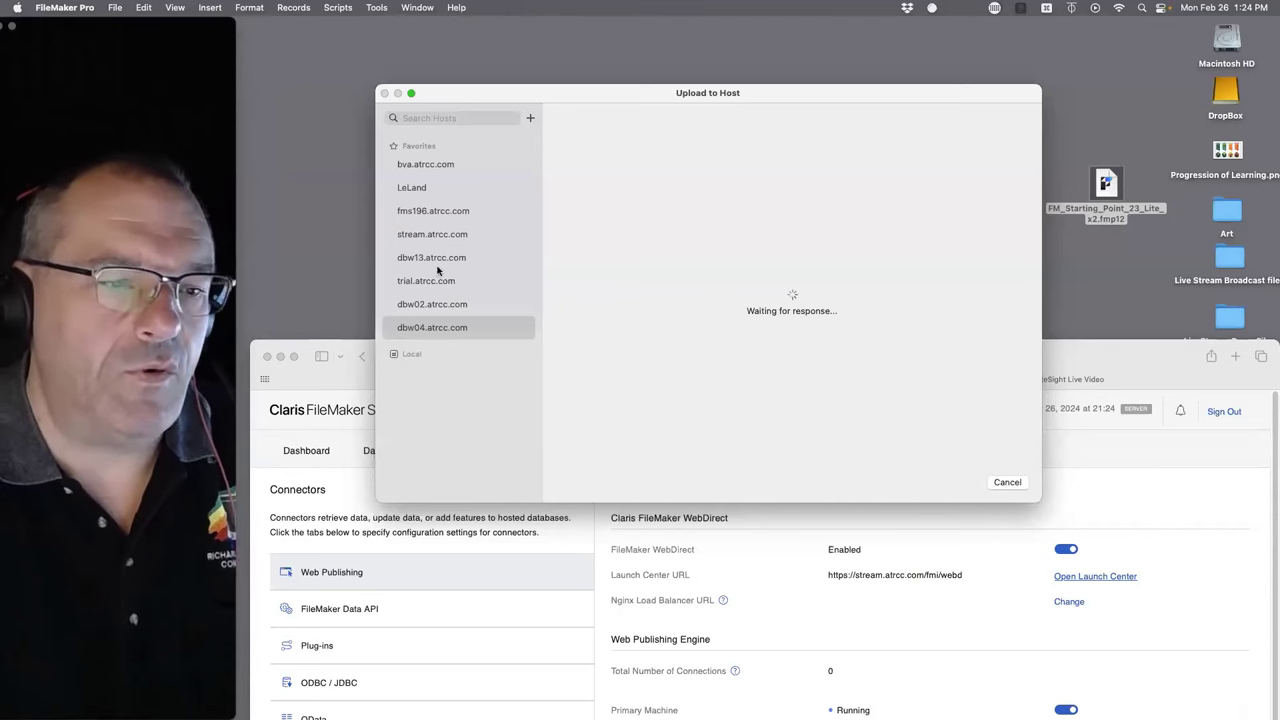
- Add stream.atrcc.com as a new favourite host and save it
{"action": "left_click", "coordinate": [531, 118]}
{"action": "type", "text": "str"}
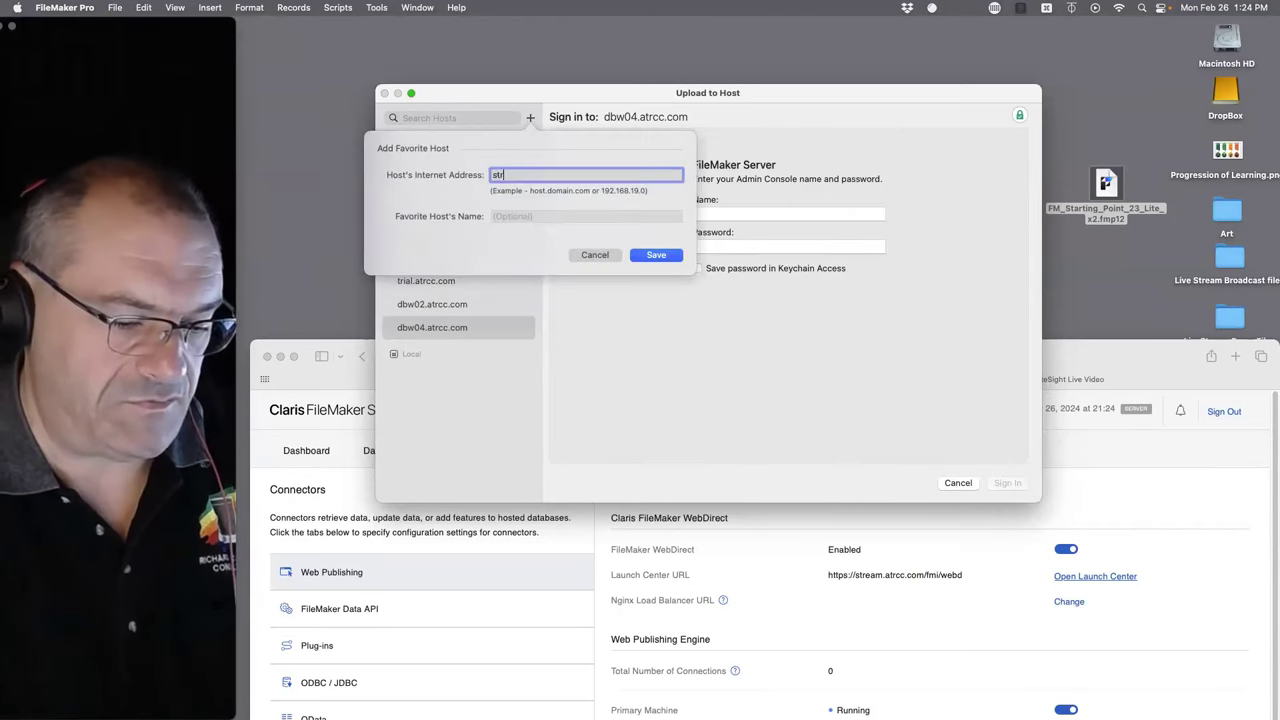
{"action": "type", "text": "eam.a"}
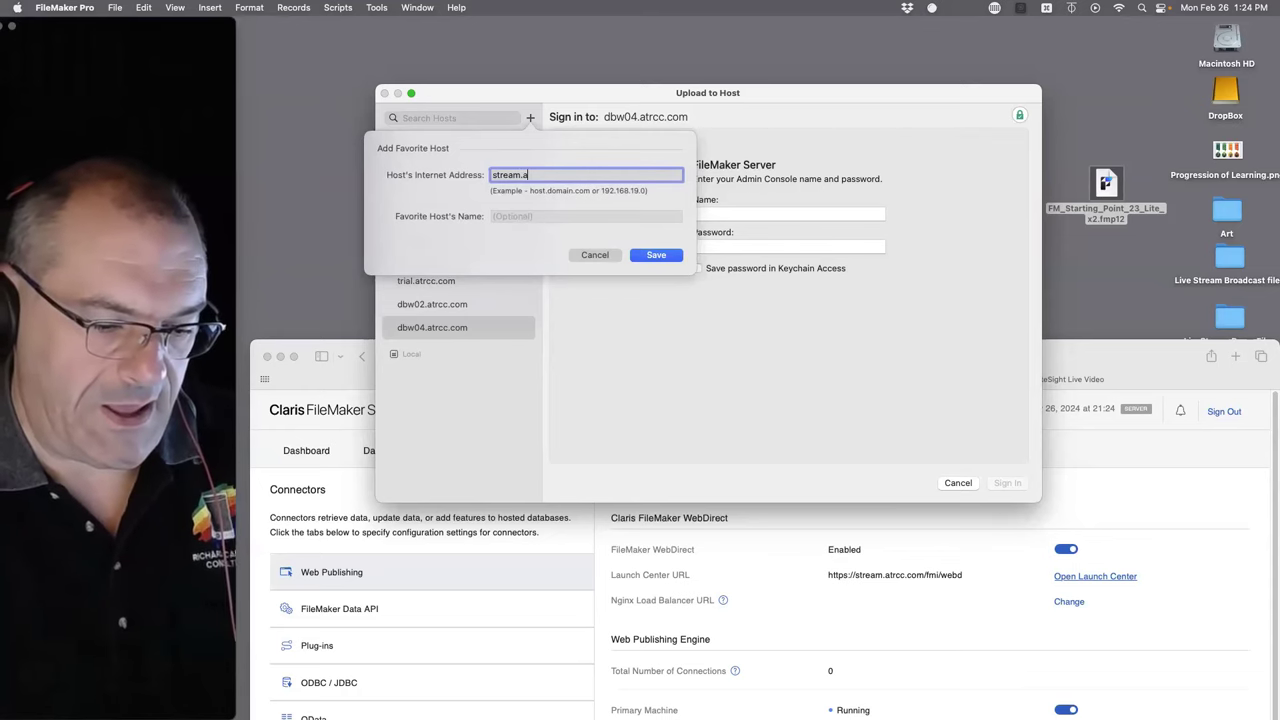
{"action": "type", "text": "trcc.co"}
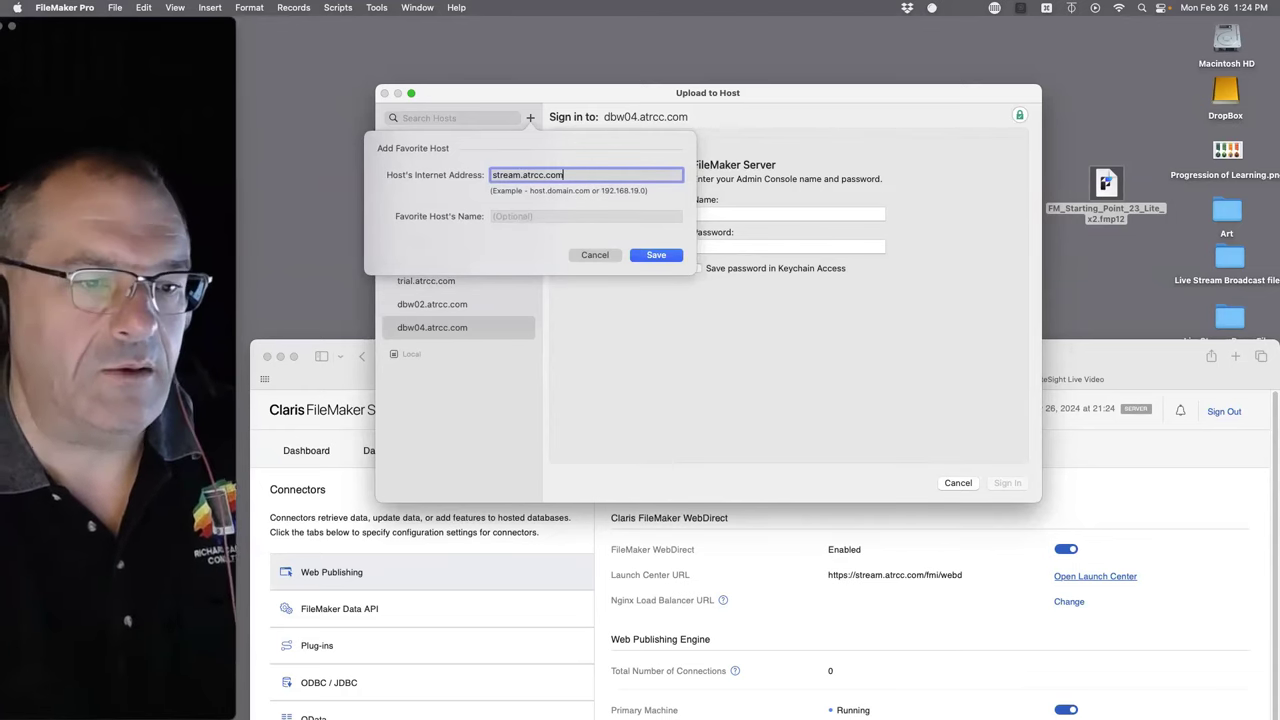
{"action": "type", "text": "m"}
{"action": "left_click", "coordinate": [655, 254]}
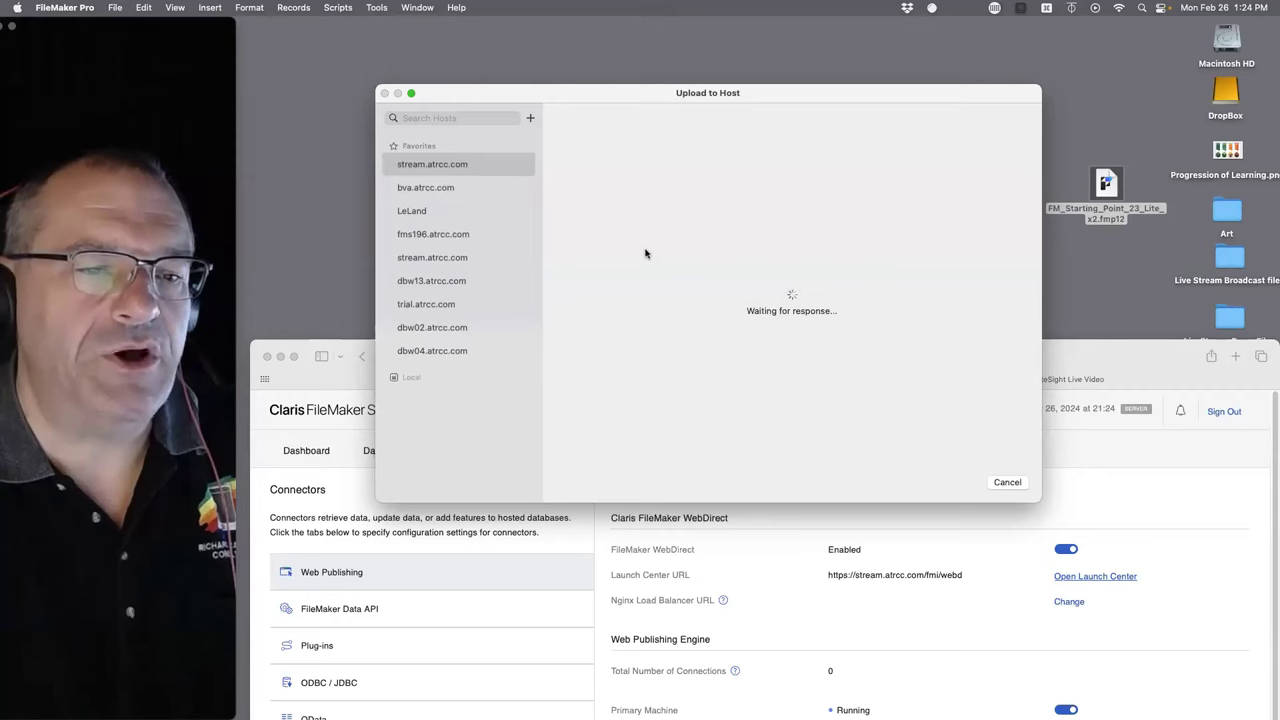
- Sign in to stream.atrcc.com as Admin with the console password, saving it in Keychain Access
{"action": "left_click", "coordinate": [742, 214]}
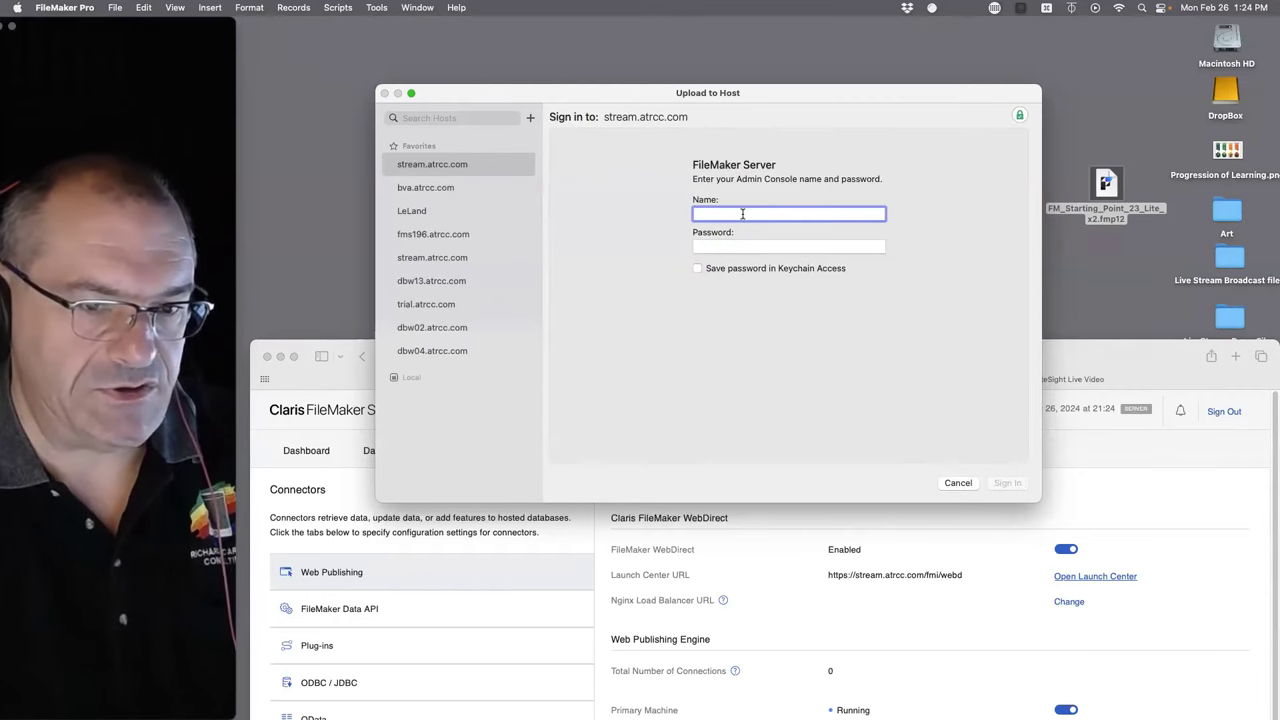
{"action": "type", "text": "Richard Carlton"}
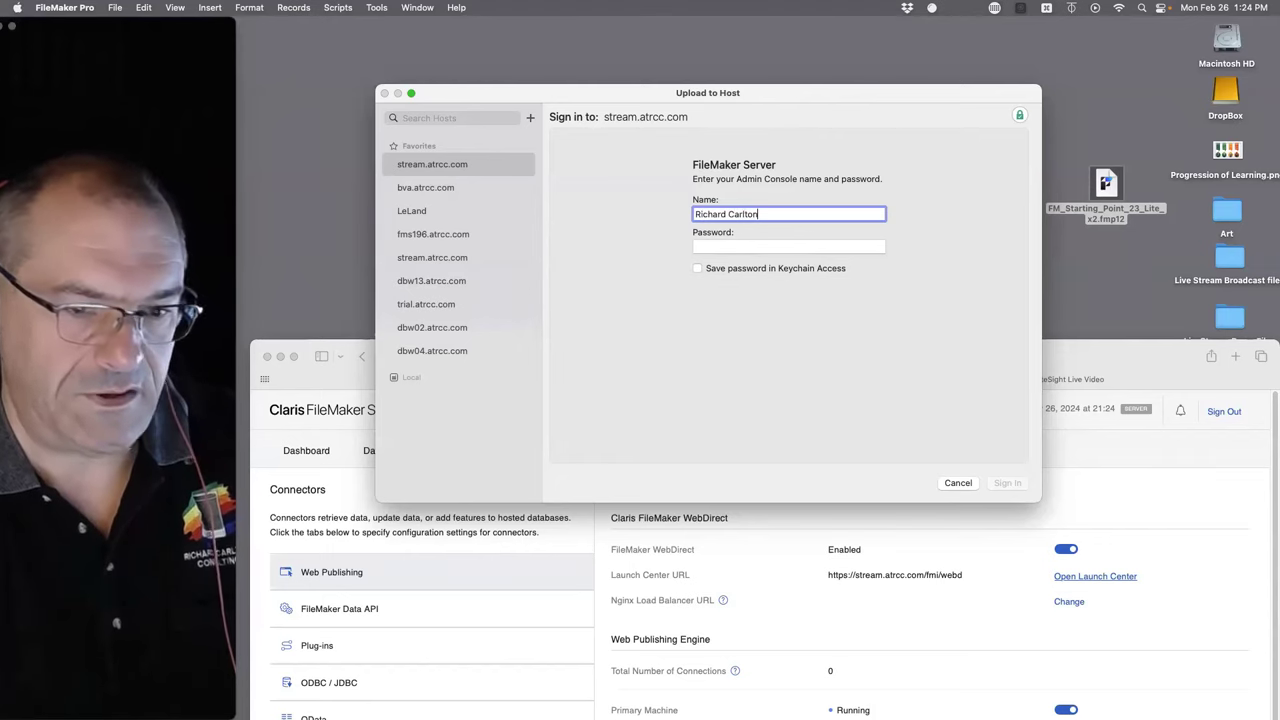
{"action": "key", "text": "Tab"}
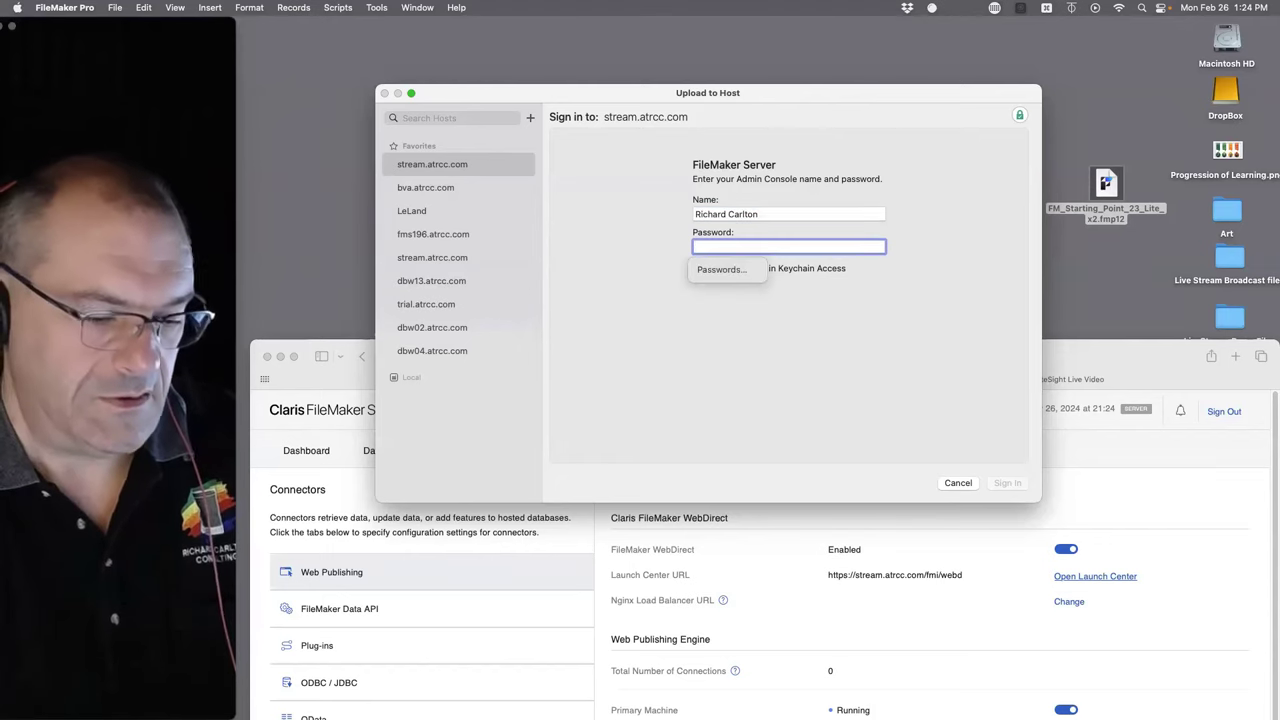
{"action": "type", "text": "••••"}
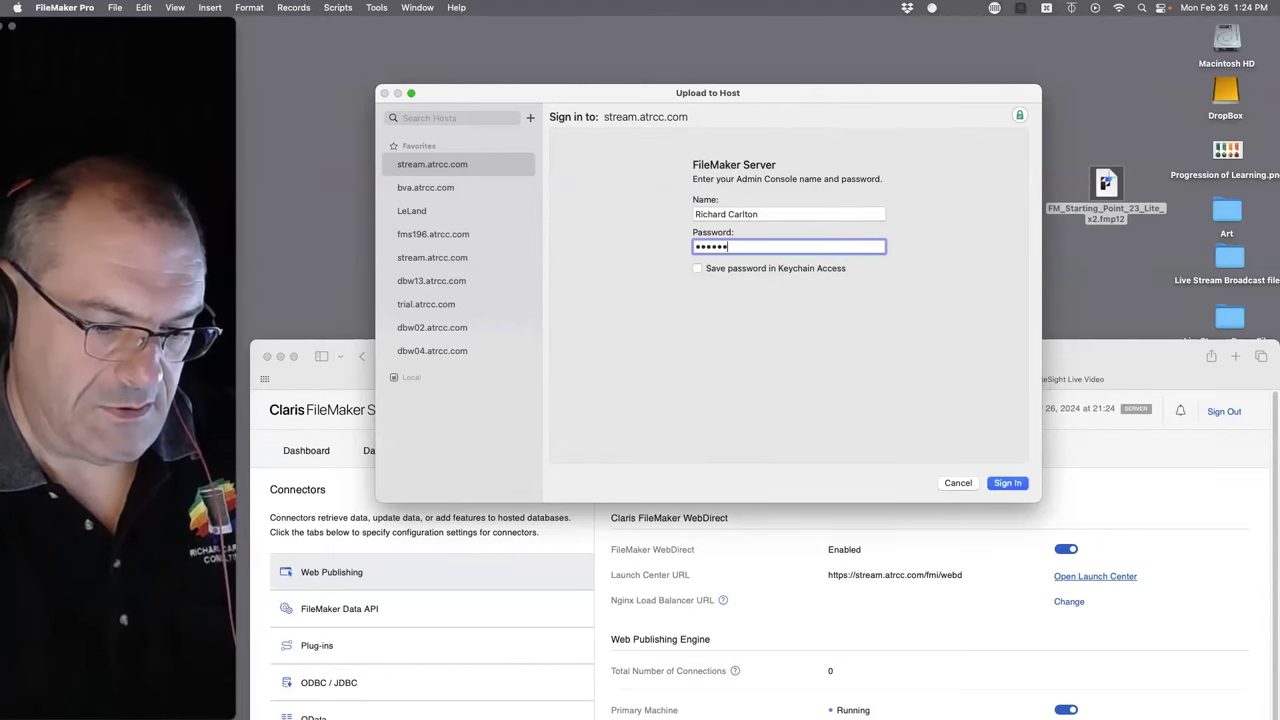
{"action": "type", "text": "•••••••••"}
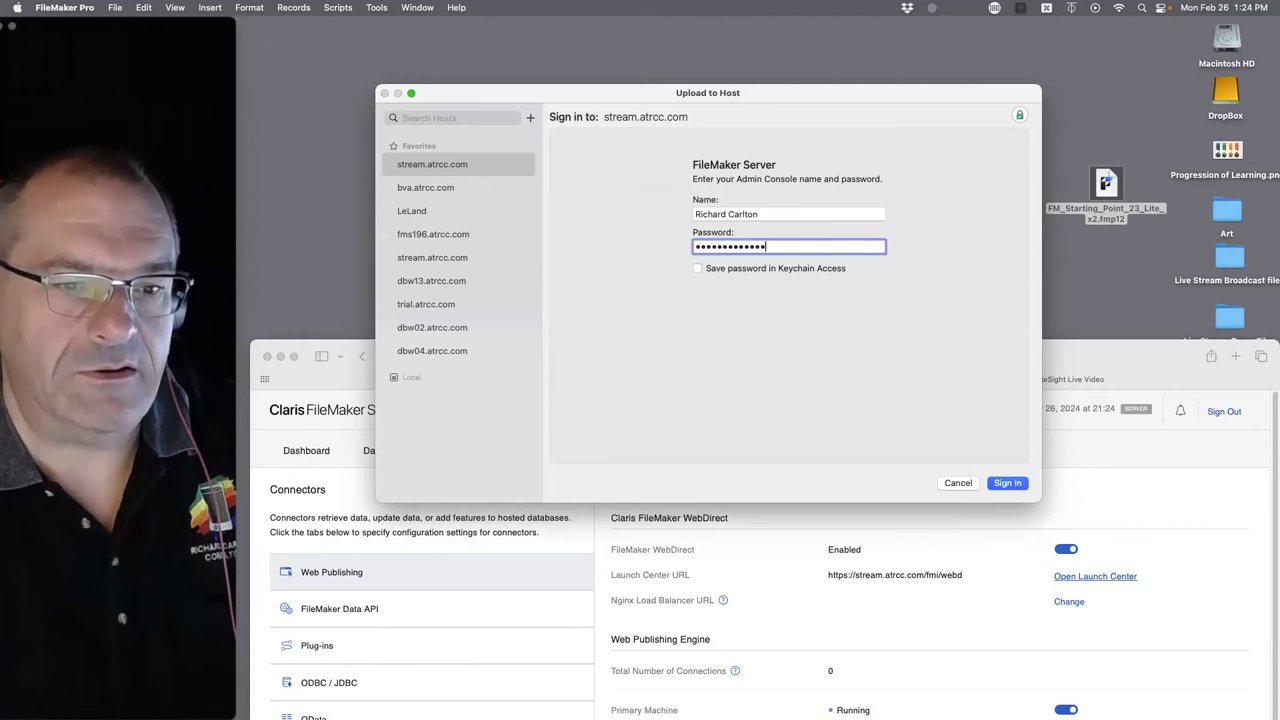
{"action": "left_click_drag", "start_coordinate": [784, 214], "coordinate": [665, 210]}
{"action": "type", "text": "Admin"}
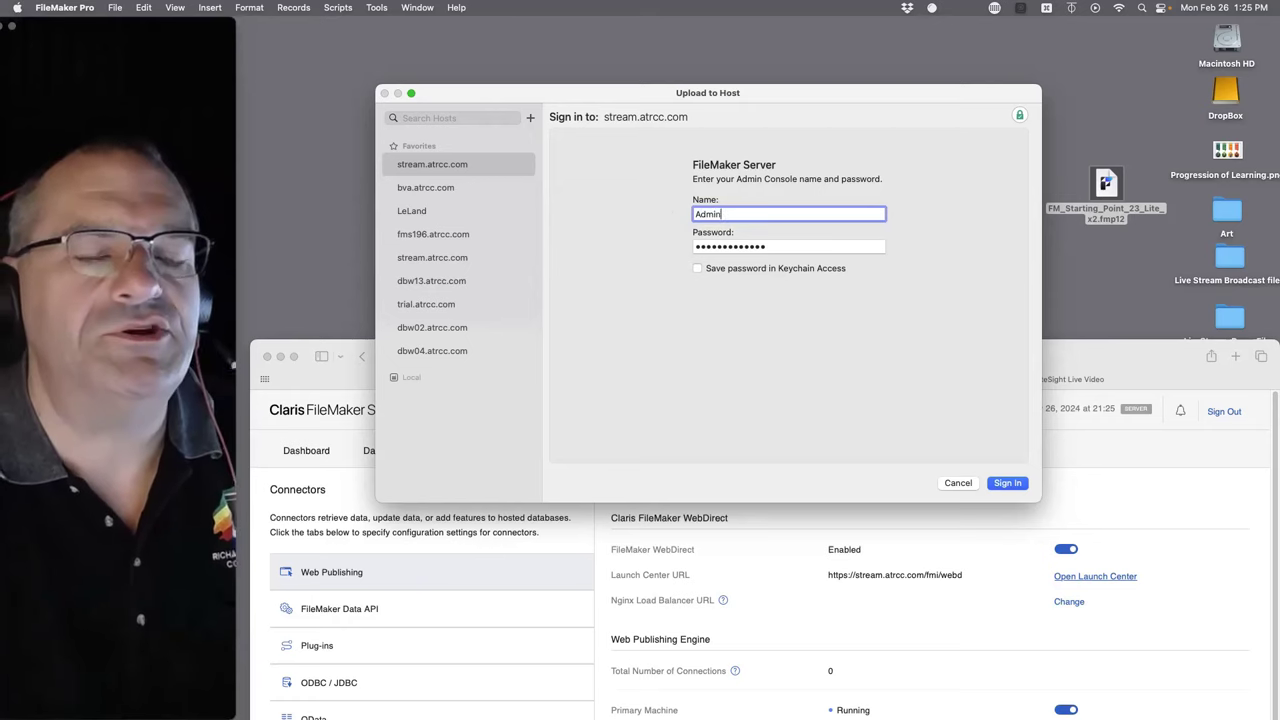
{"action": "left_click", "coordinate": [698, 268]}
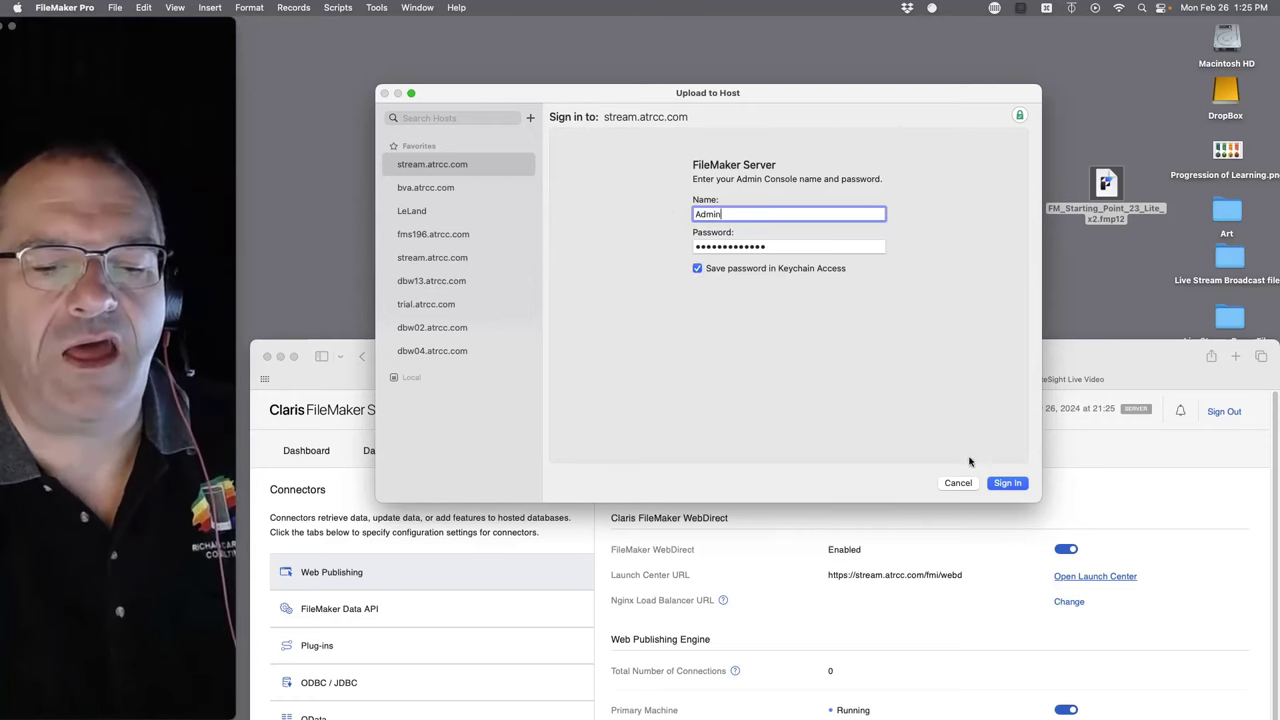
{"action": "left_click", "coordinate": [1008, 483]}
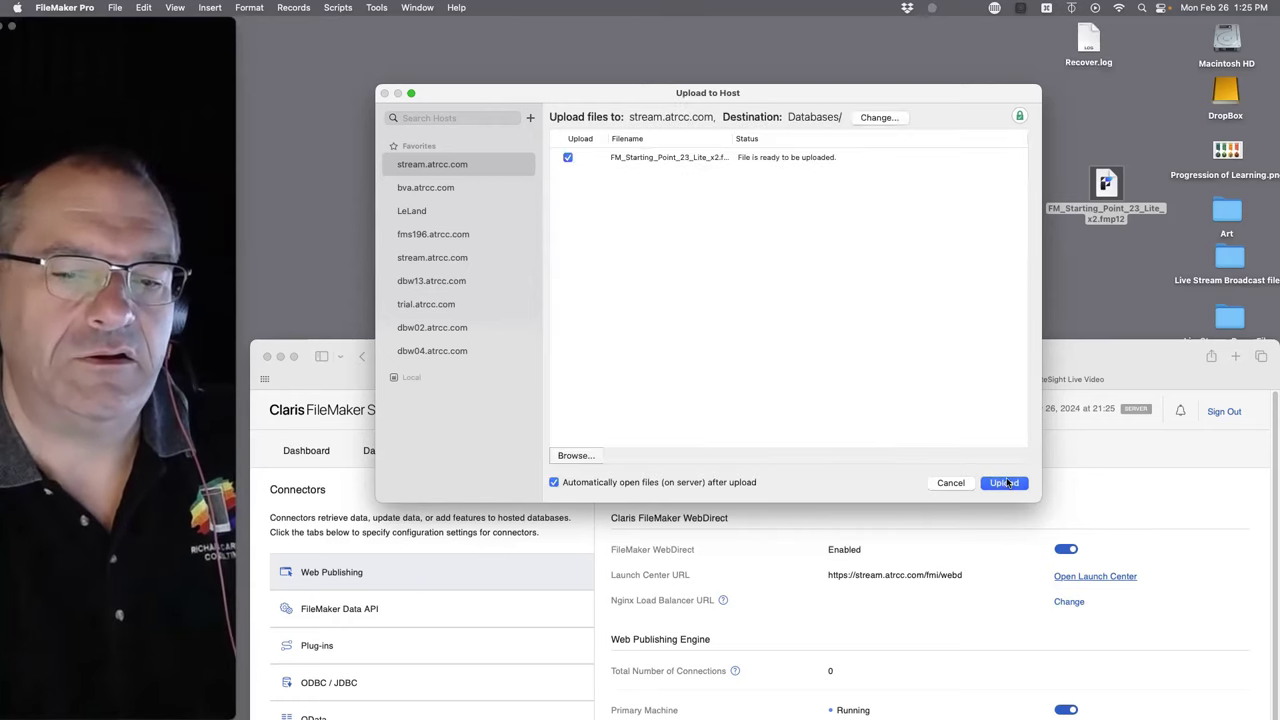
- Upload FM_Starting_Point_23_Lite_x2 to the server, then open the hosted copy signing in as admin
{"action": "left_click", "coordinate": [1006, 484]}
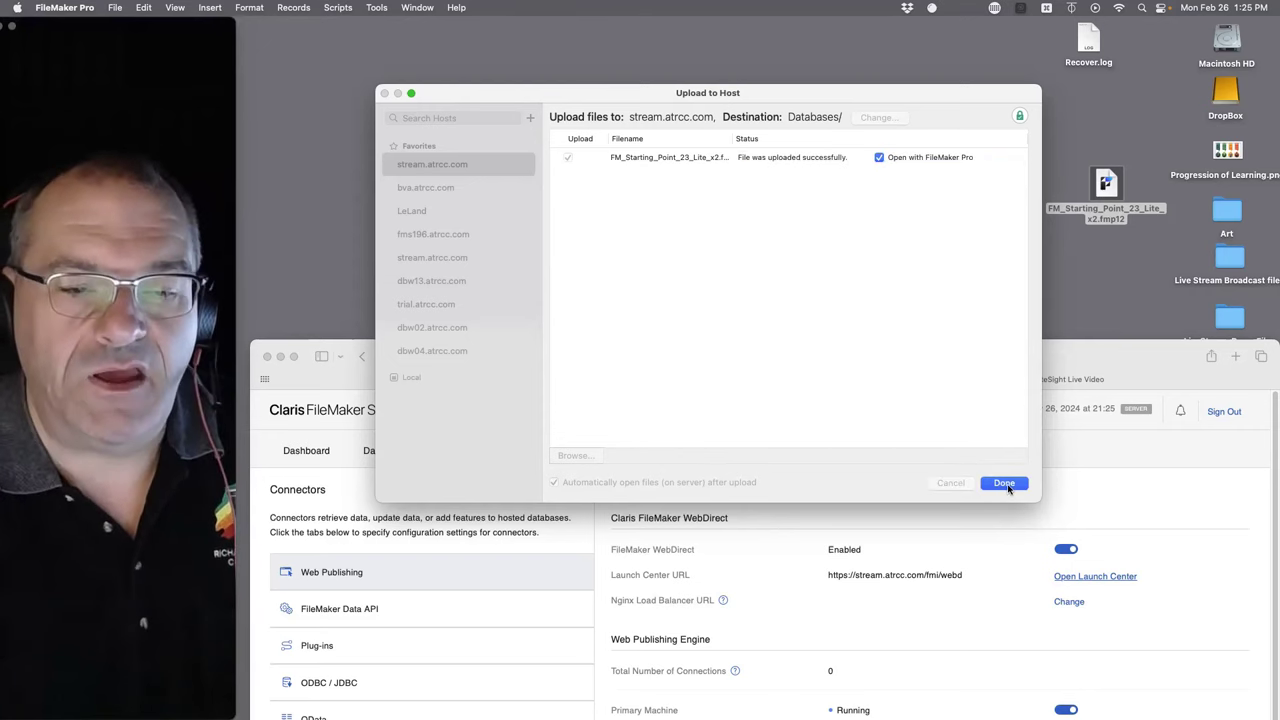
{"action": "left_click", "coordinate": [1006, 485]}
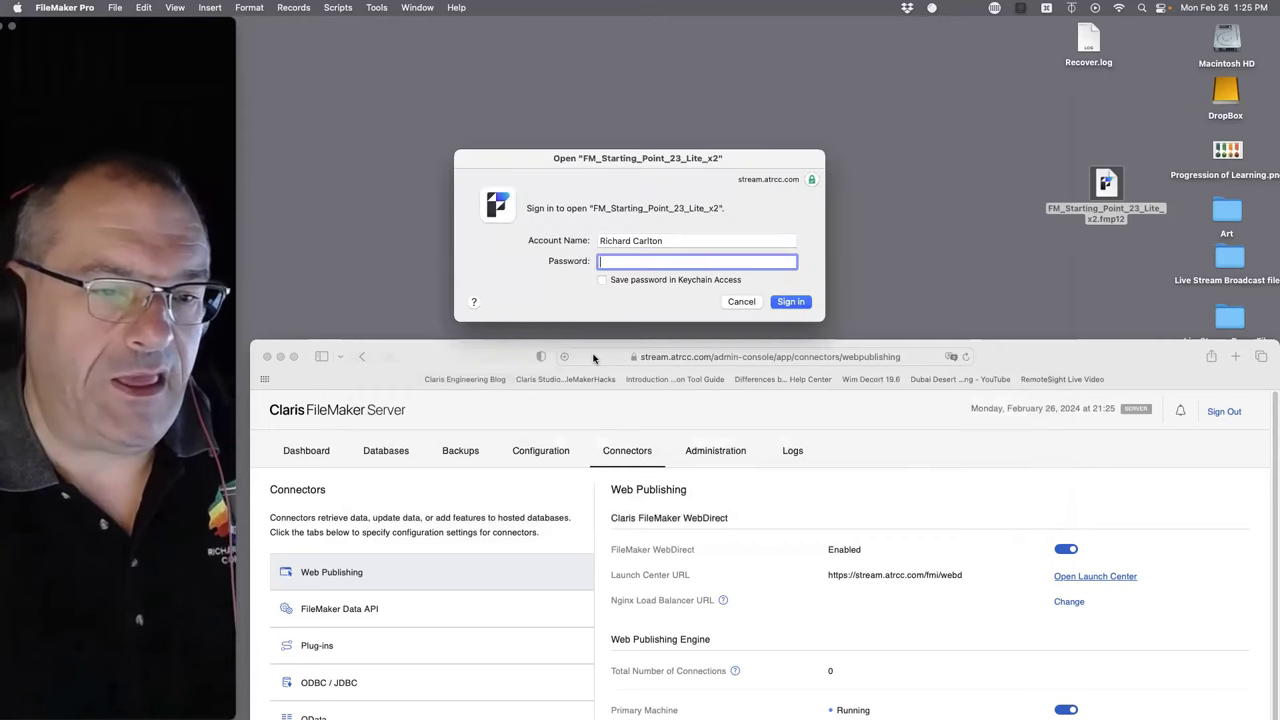
{"action": "triple_click", "coordinate": [660, 240]}
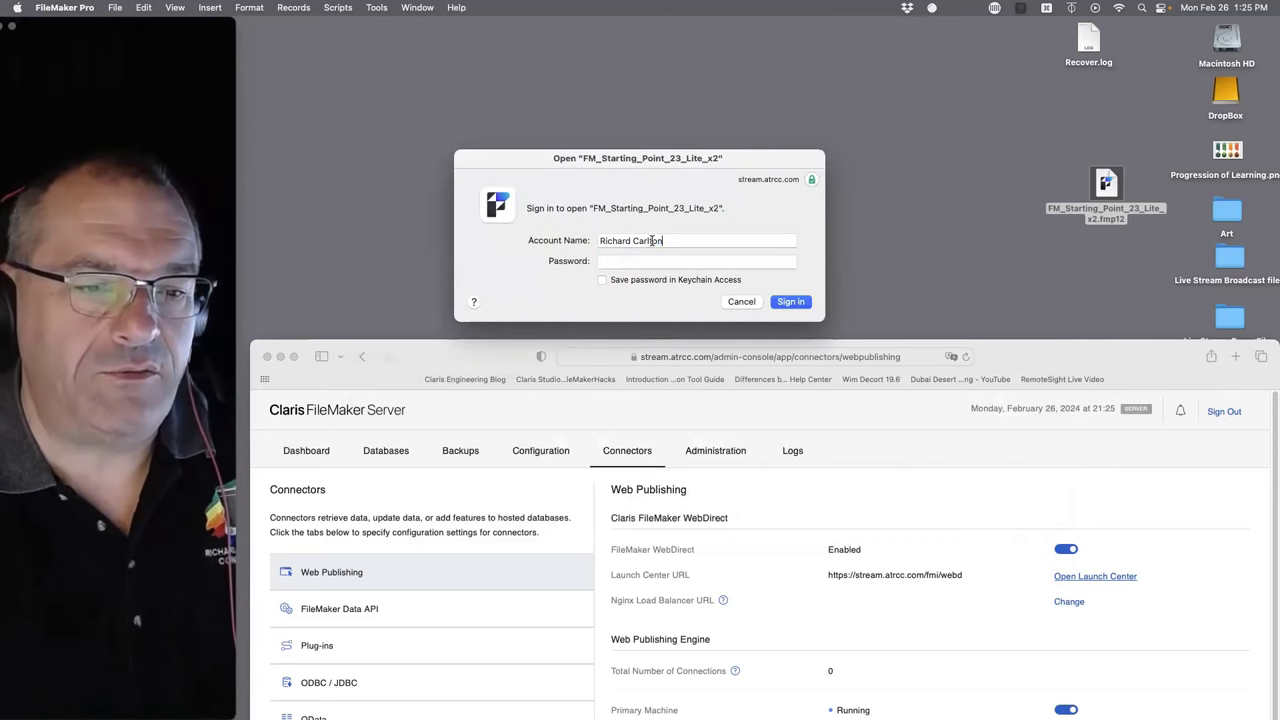
{"action": "type", "text": "admin"}
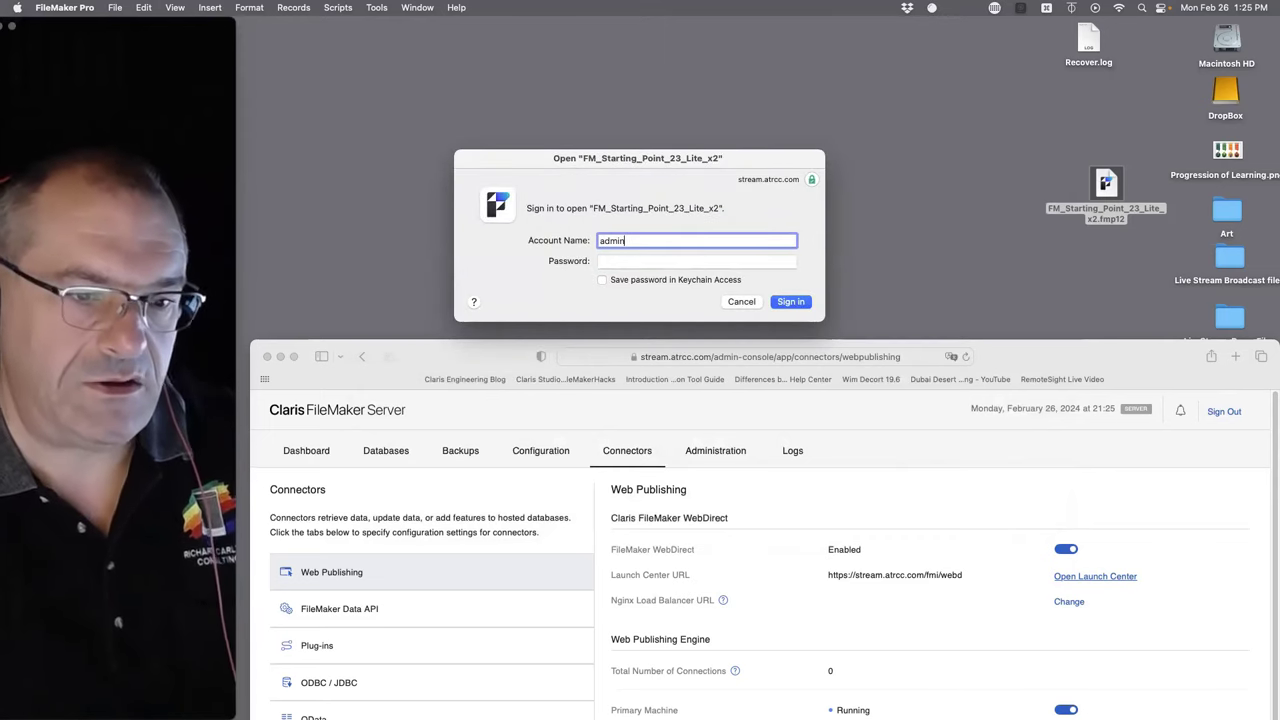
{"action": "key", "text": "Tab"}
{"action": "type", "text": "admin"}
{"action": "key", "text": "Return"}
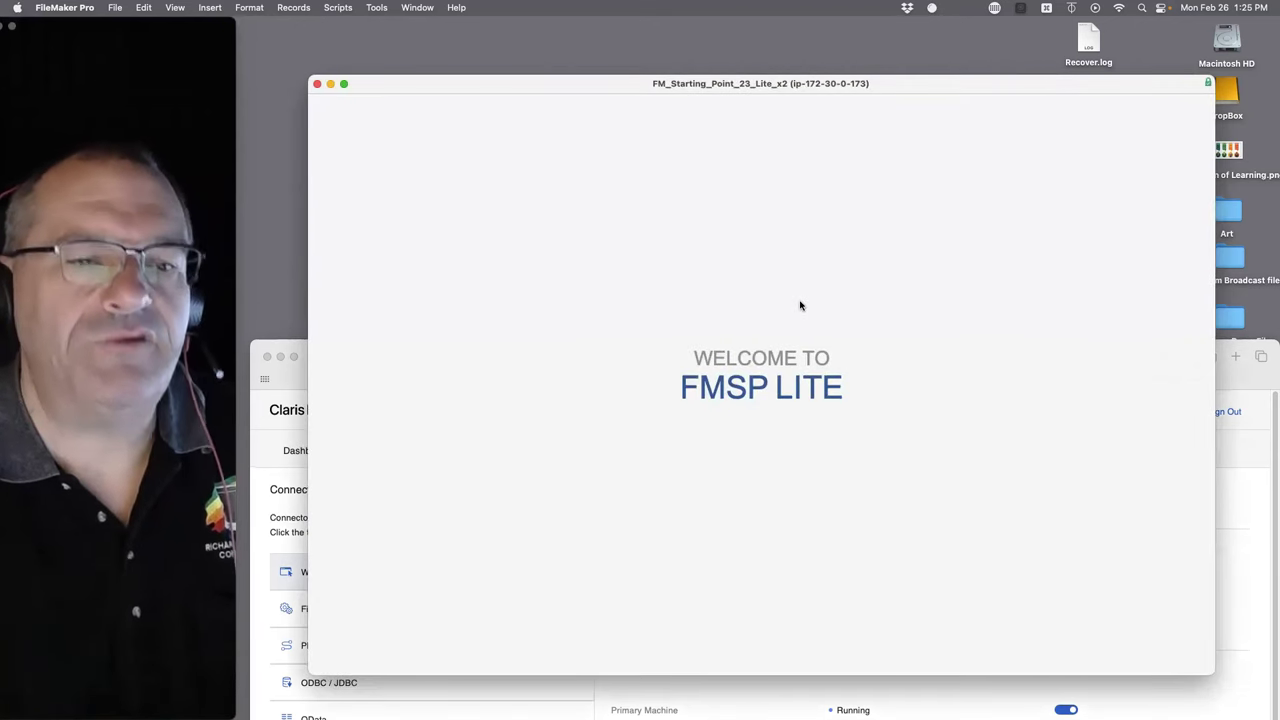
- Browse several contact records in the hosted Contacts module, then bring the Safari admin console forward
{"action": "left_click", "coordinate": [451, 263]}
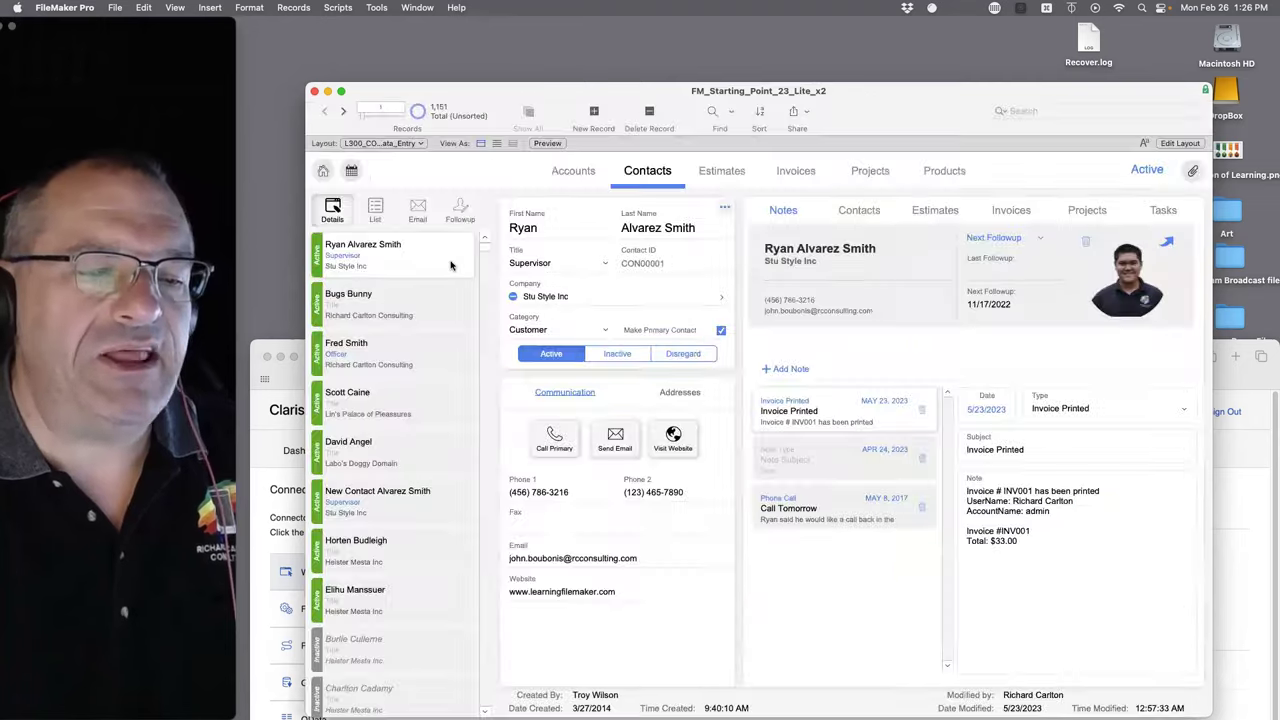
{"action": "left_click", "coordinate": [400, 368]}
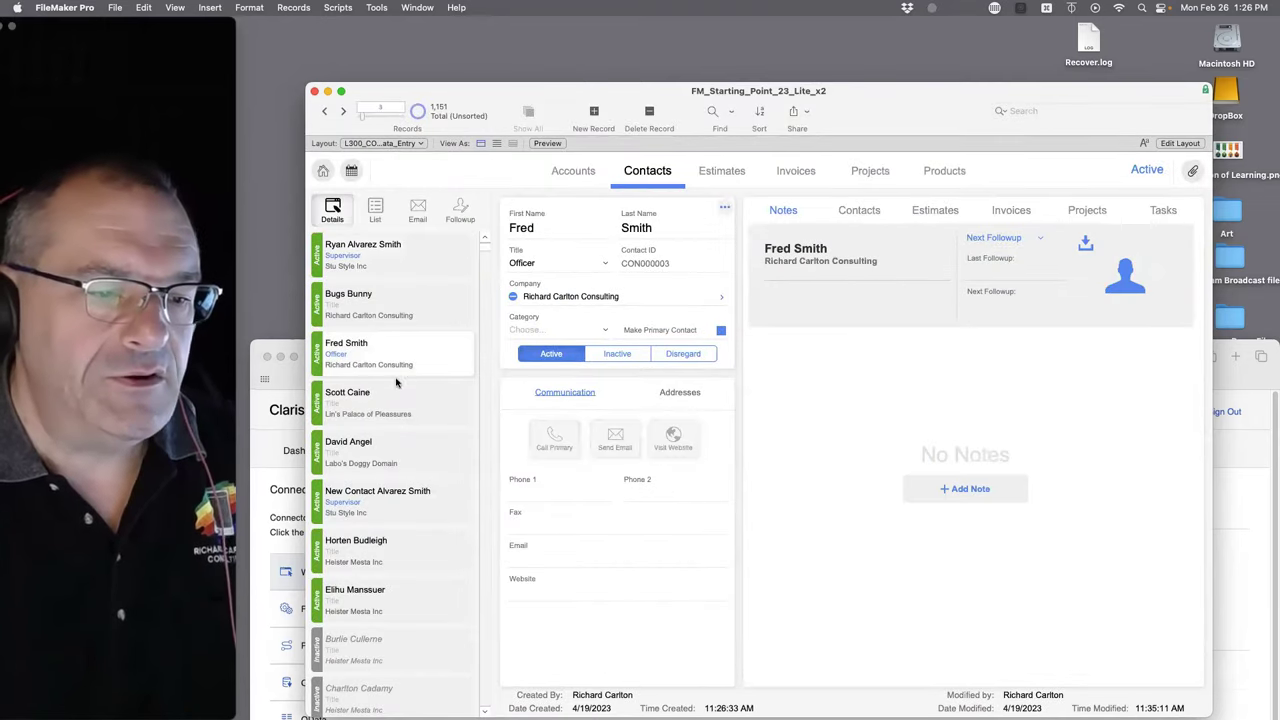
{"action": "left_click", "coordinate": [393, 444]}
{"action": "left_click", "coordinate": [389, 500]}
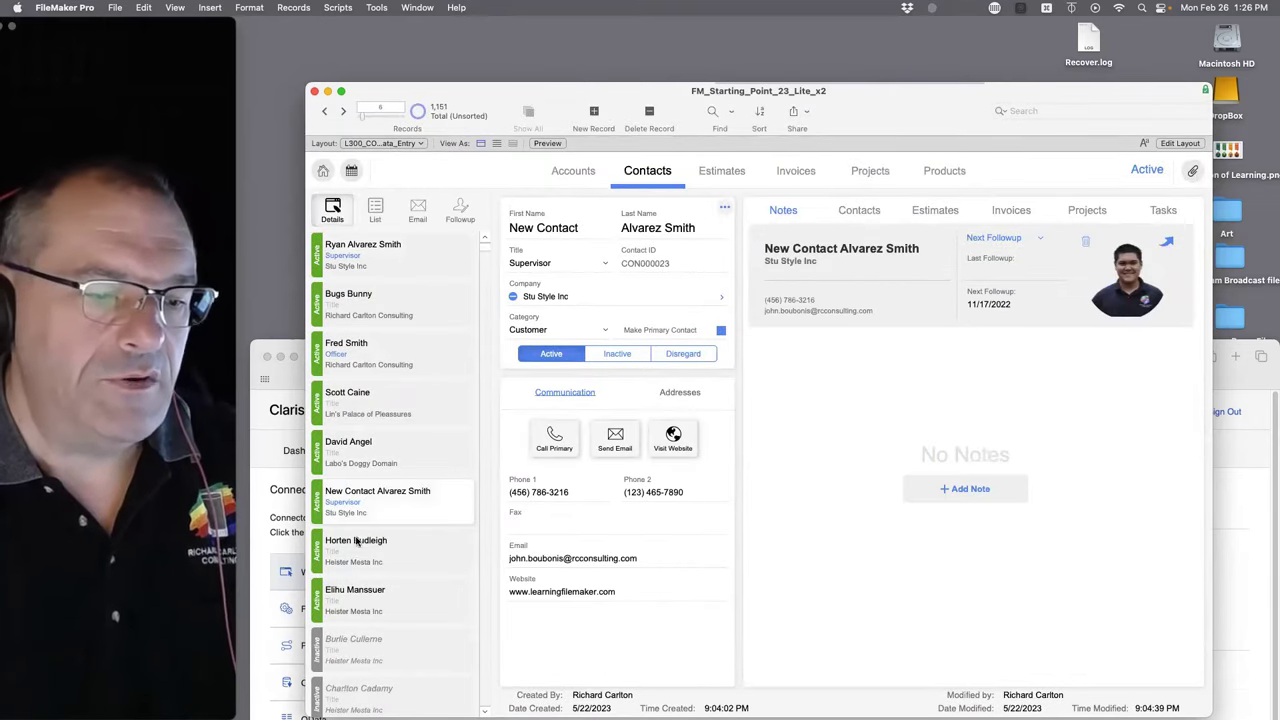
{"action": "left_click", "coordinate": [357, 541]}
{"action": "left_click", "coordinate": [375, 499]}
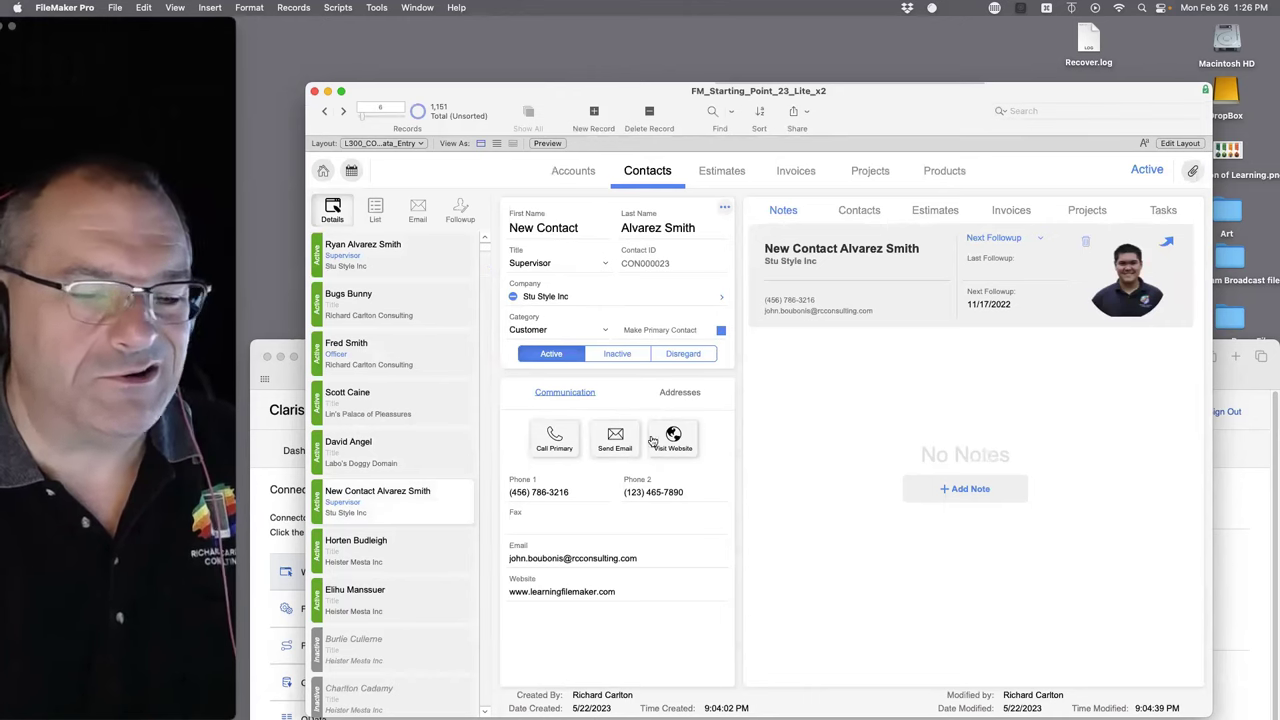
{"action": "scroll", "coordinate": [429, 546], "scroll_direction": "down", "scroll_amount": 2}
{"action": "left_click", "coordinate": [390, 515]}
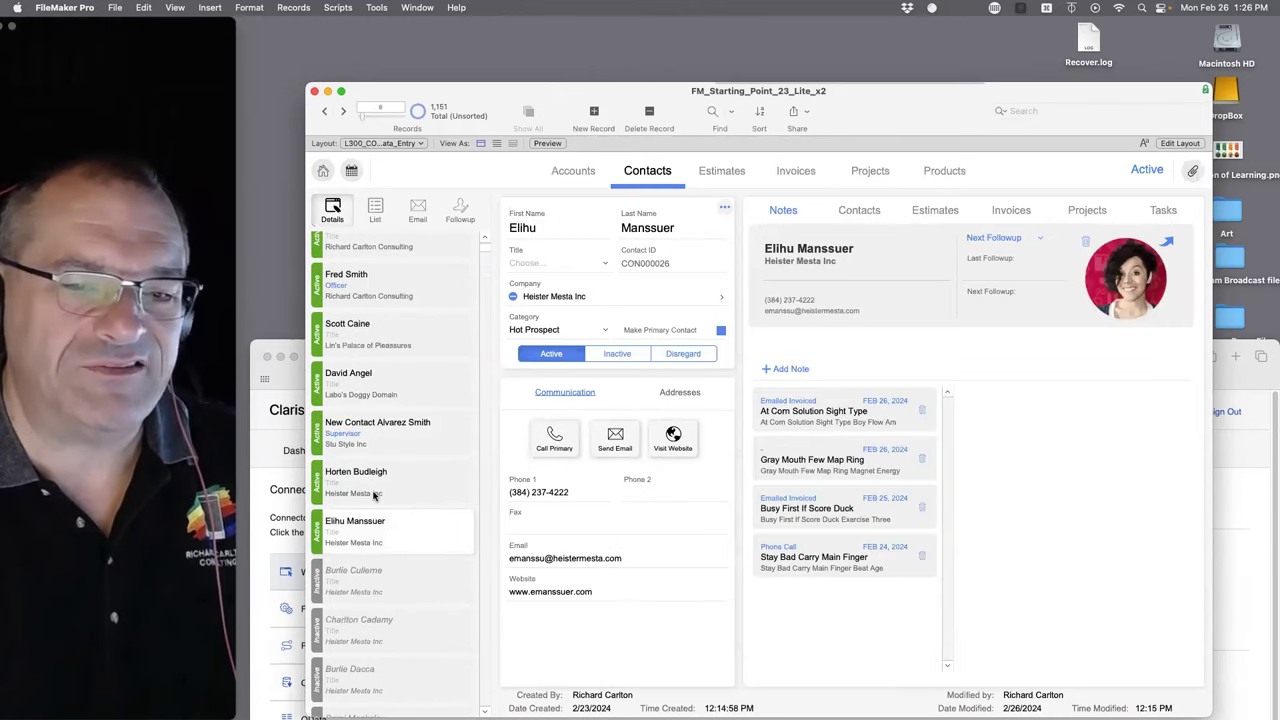
{"action": "left_click", "coordinate": [375, 496]}
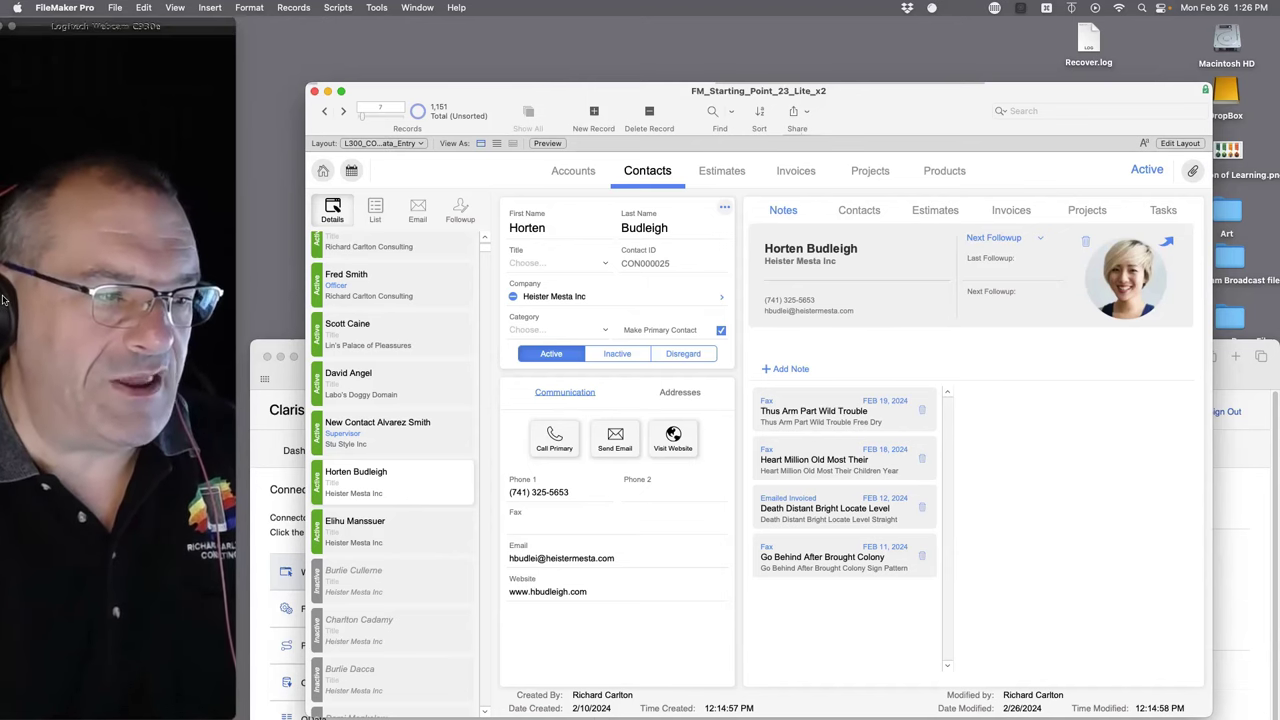
{"action": "mouse_move", "coordinate": [3, 305]}
{"action": "left_click", "coordinate": [25, 98]}
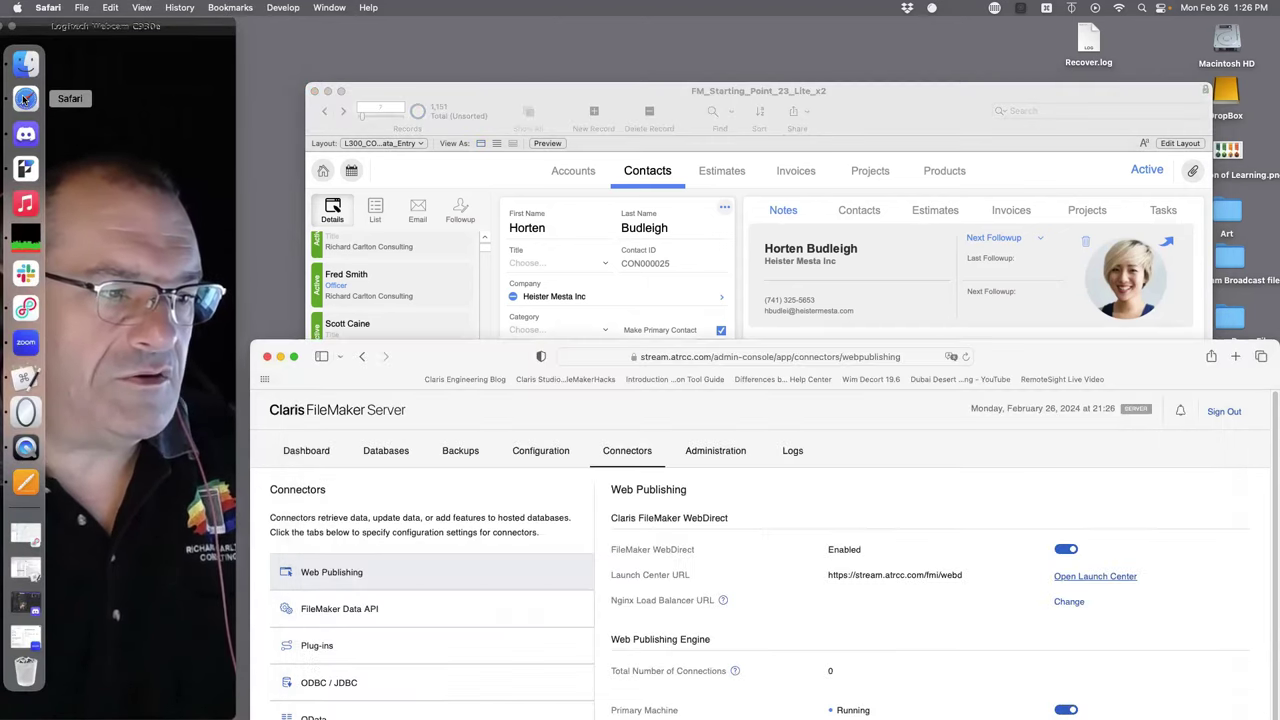
- In Admin Console's Databases tab, select FM_Starting_Point_23_Lite_x2 to list its single Pro client
{"action": "left_click_drag", "start_coordinate": [425, 356], "coordinate": [423, 81]}
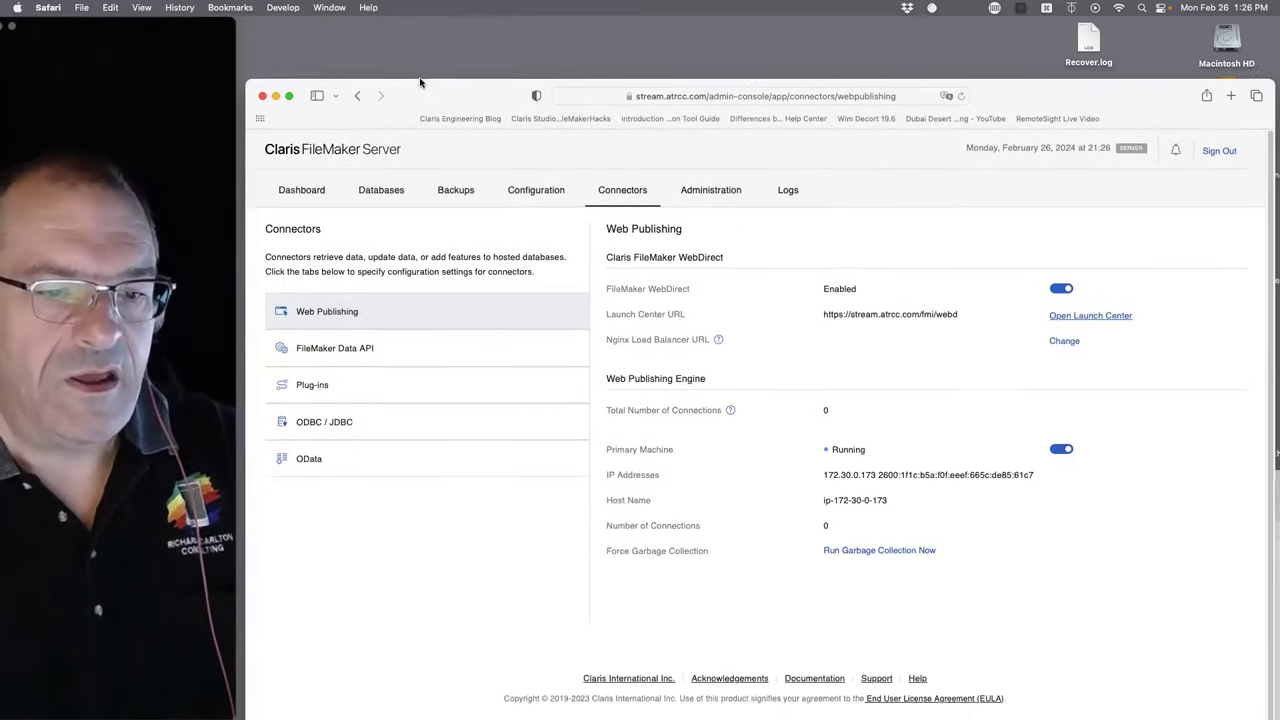
{"action": "left_click", "coordinate": [289, 175]}
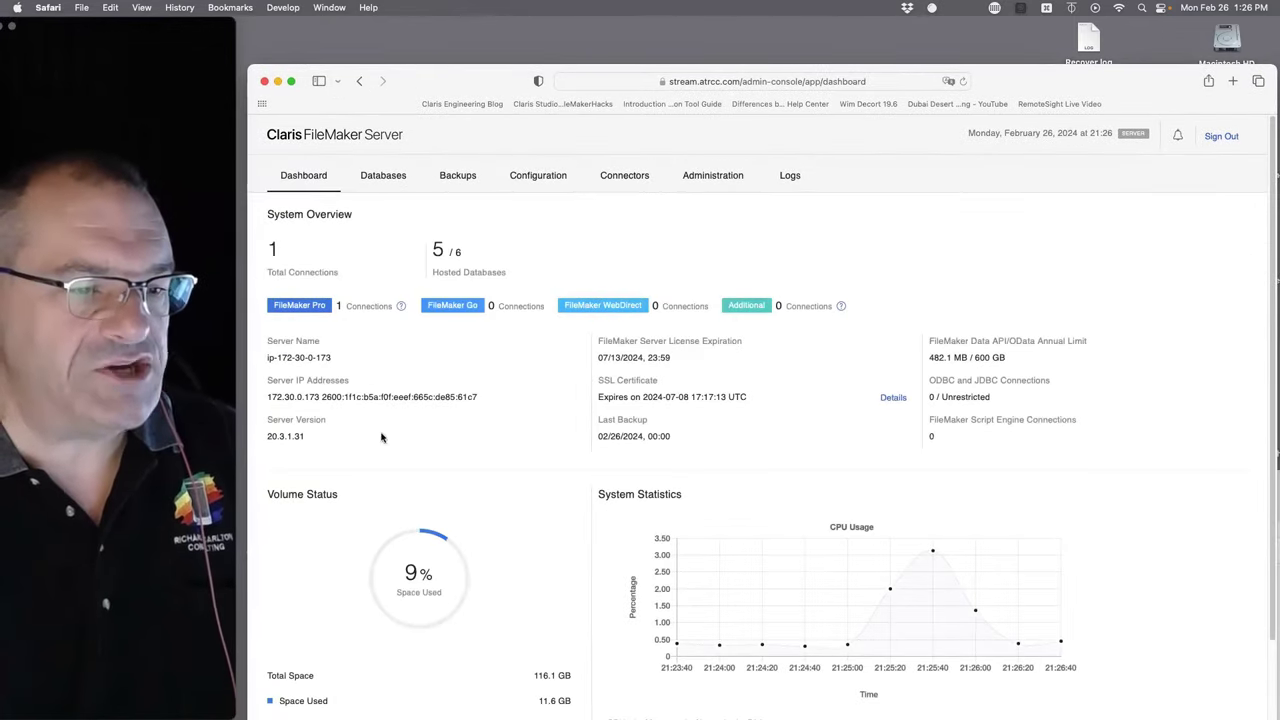
{"action": "left_click", "coordinate": [384, 175]}
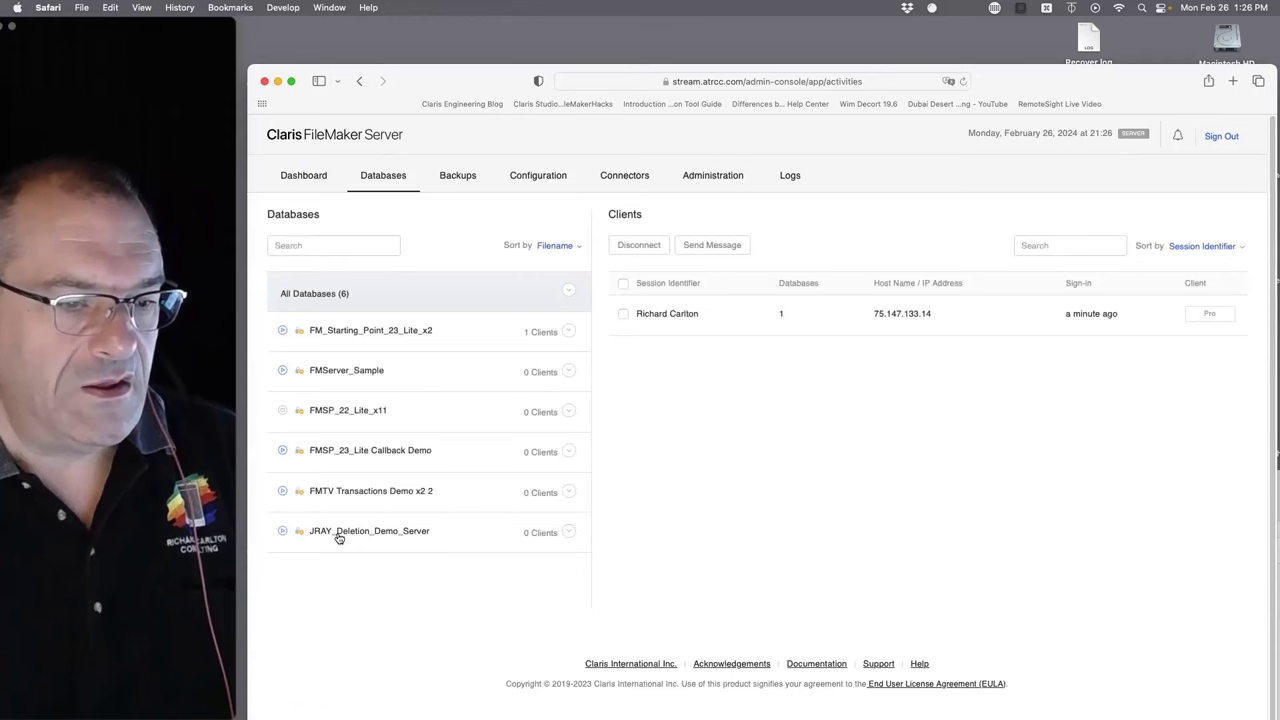
{"action": "left_click", "coordinate": [362, 338]}
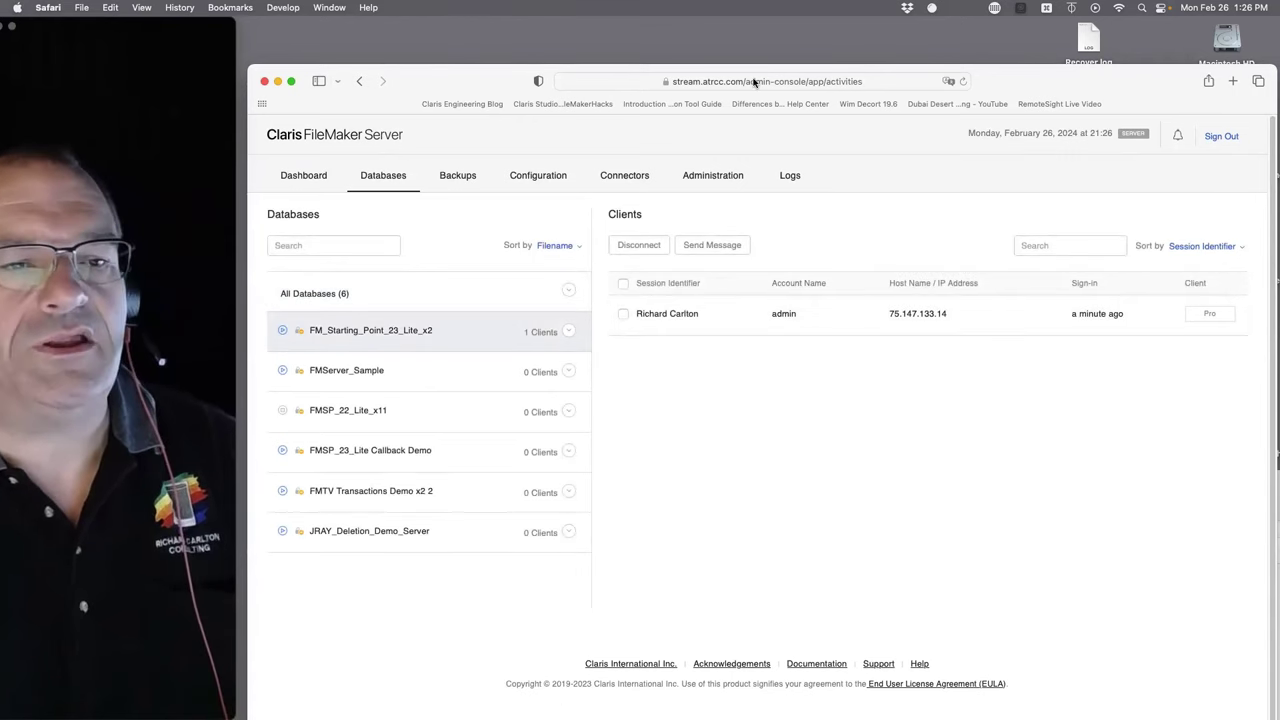
- Highlight the server host name in the Admin Console page's web address
{"action": "left_click", "coordinate": [677, 82]}
{"action": "left_click", "coordinate": [668, 82]}
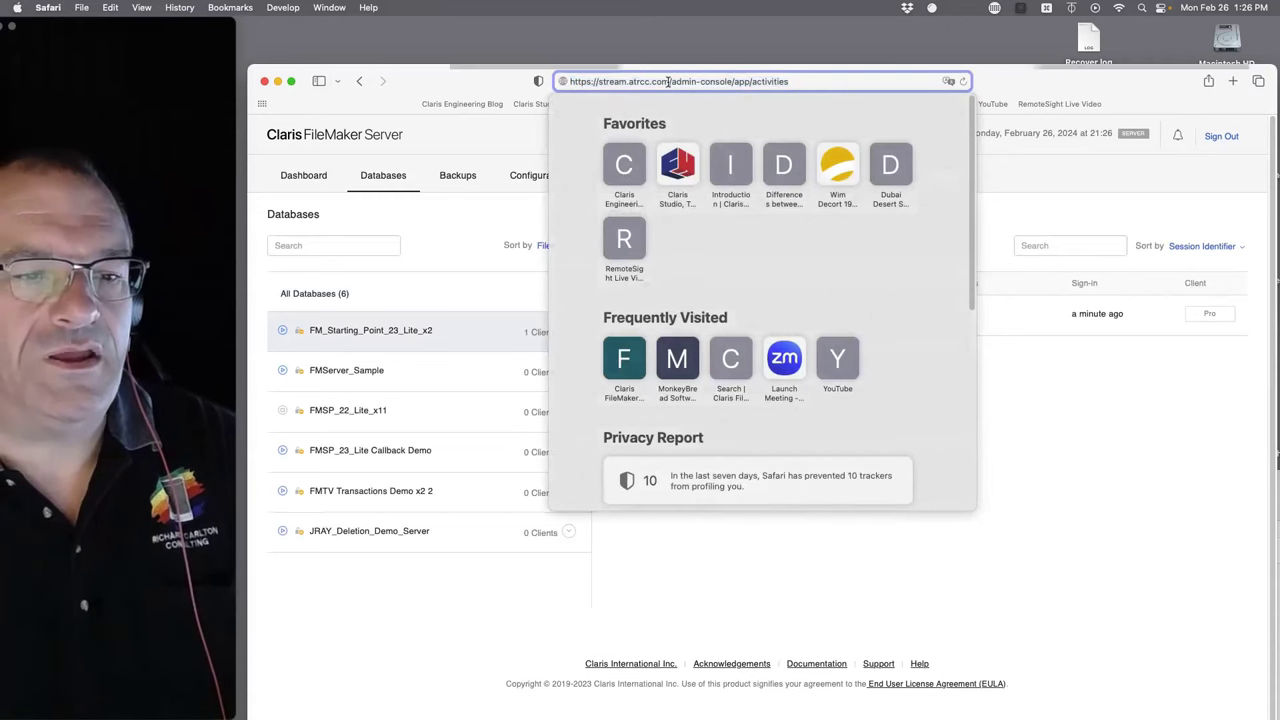
{"action": "left_click_drag", "start_coordinate": [669, 82], "coordinate": [597, 82]}
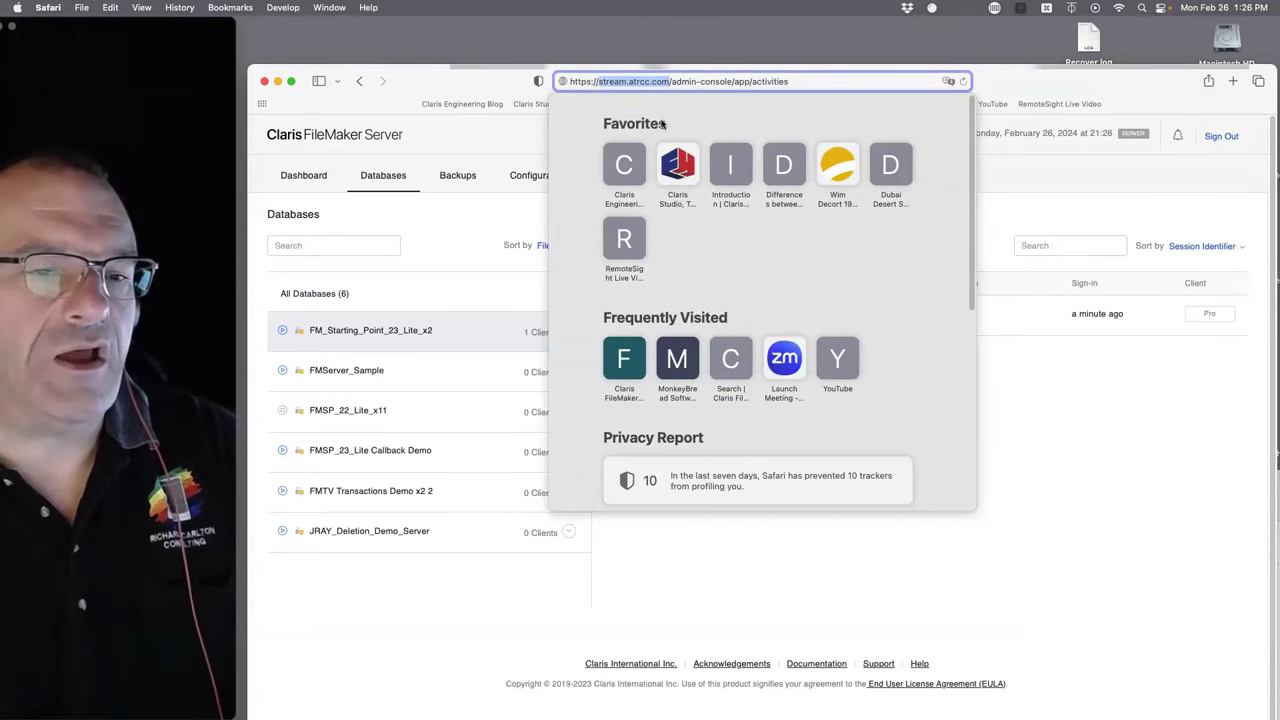
{"action": "left_click", "coordinate": [457, 591]}
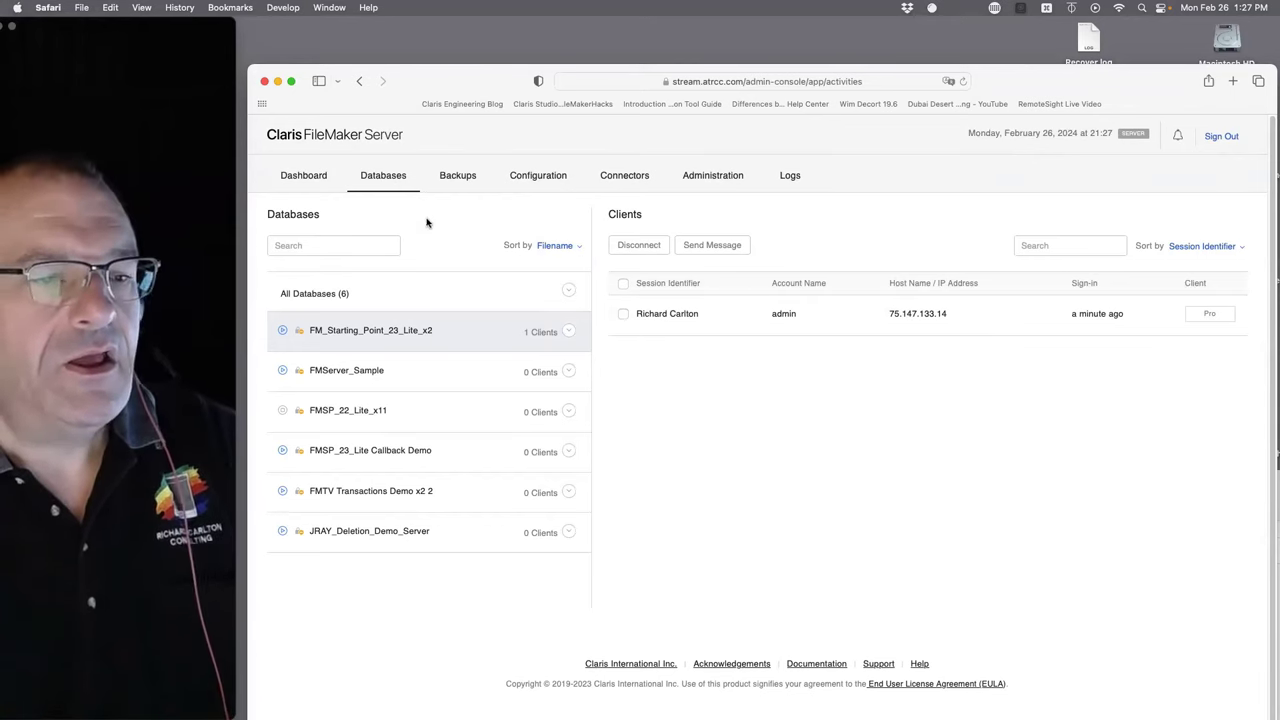
{"action": "left_click", "coordinate": [90, 8]}
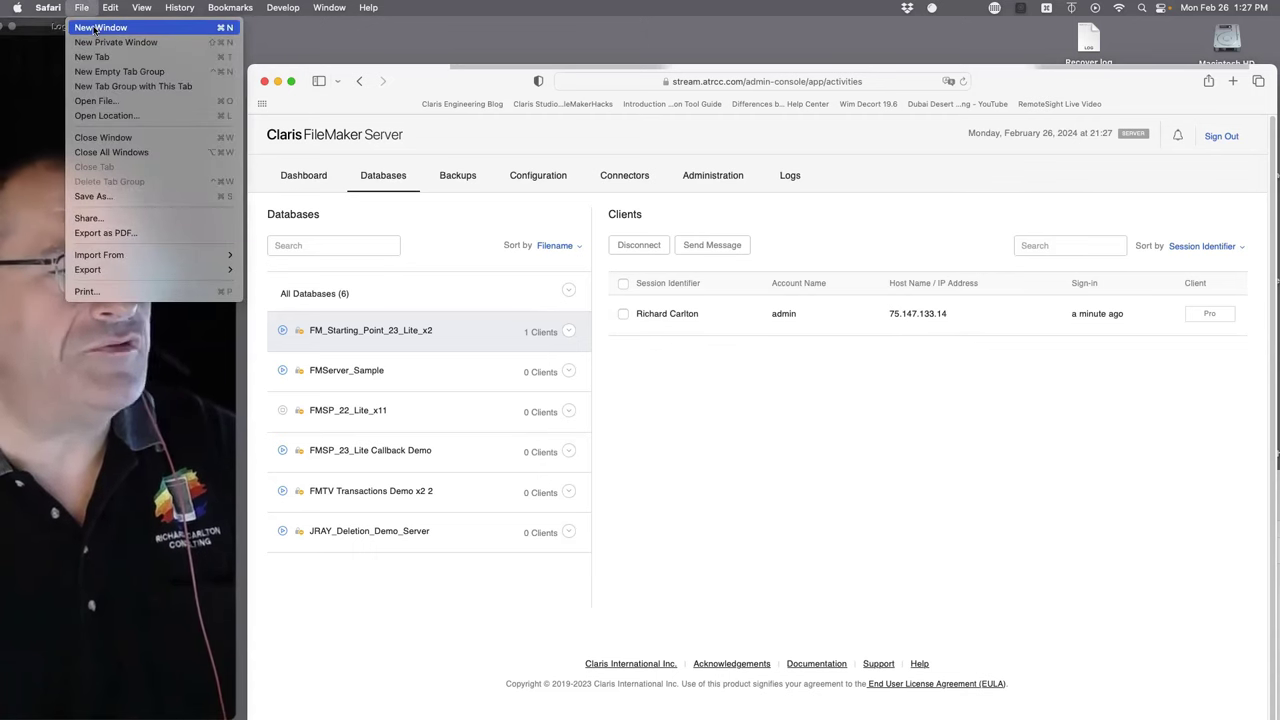
- Open a new Safari window and load stream.atrcc.com/fmi/WebD
{"action": "left_click", "coordinate": [95, 28]}
{"action": "left_click_drag", "start_coordinate": [268, 33], "coordinate": [614, 209]}
{"action": "left_click", "coordinate": [690, 207]}
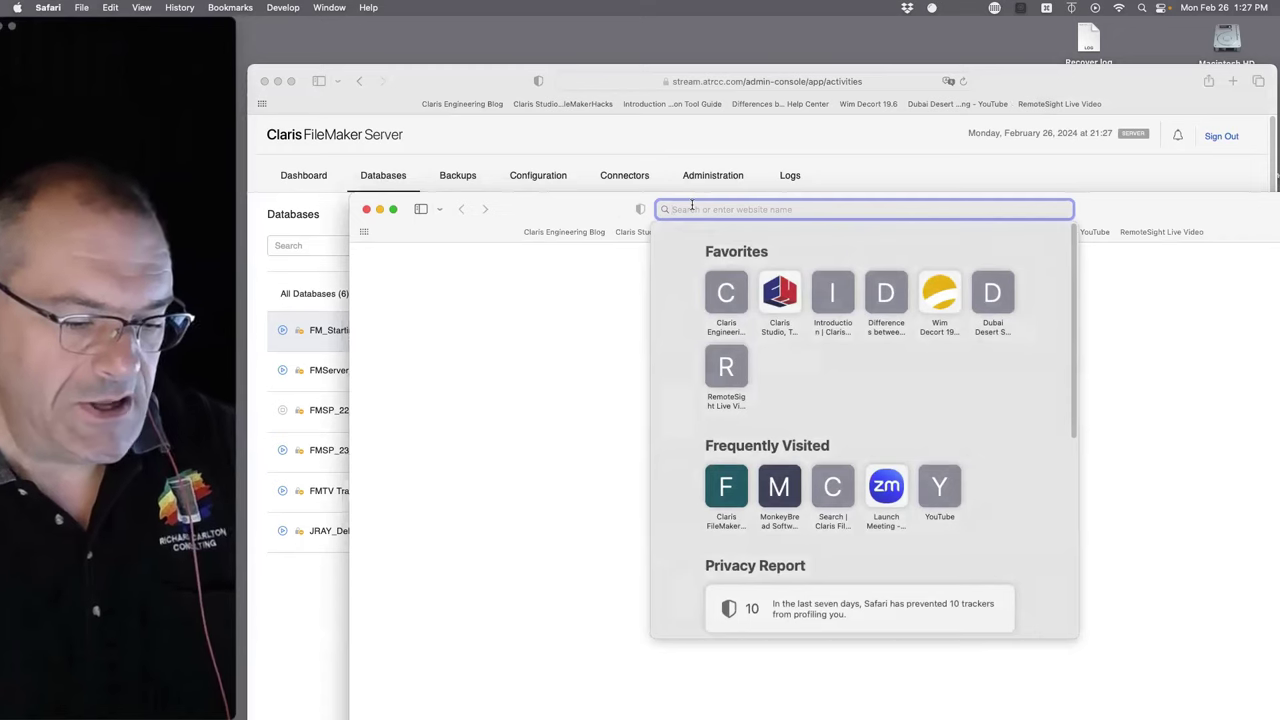
{"action": "type", "text": "stream."}
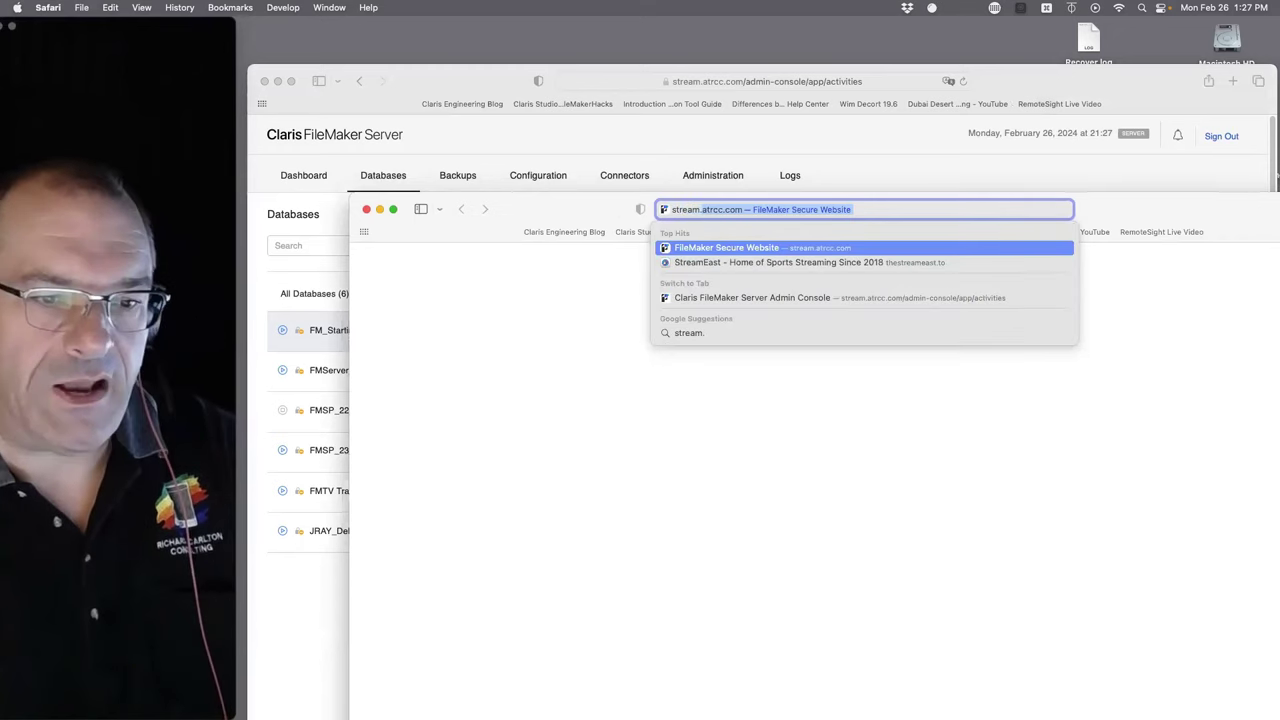
{"action": "key", "text": "Right"}
{"action": "type", "text": "/"}
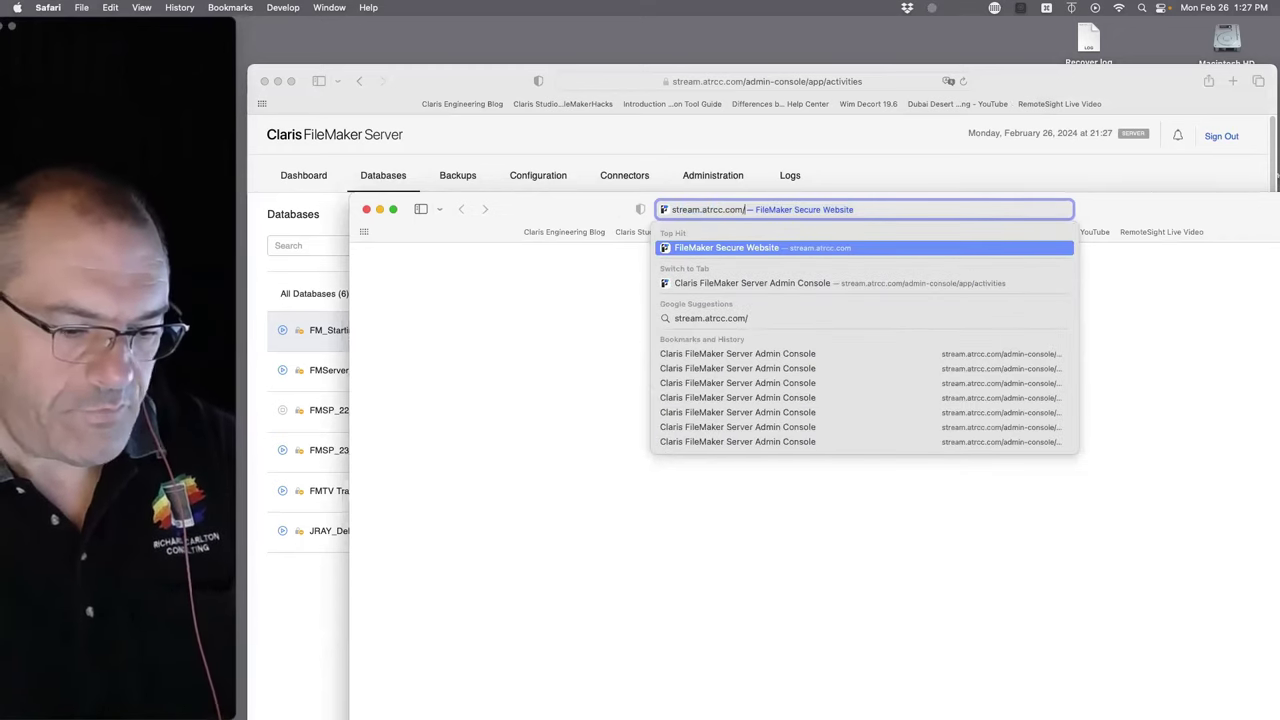
{"action": "type", "text": "fmi/Web"}
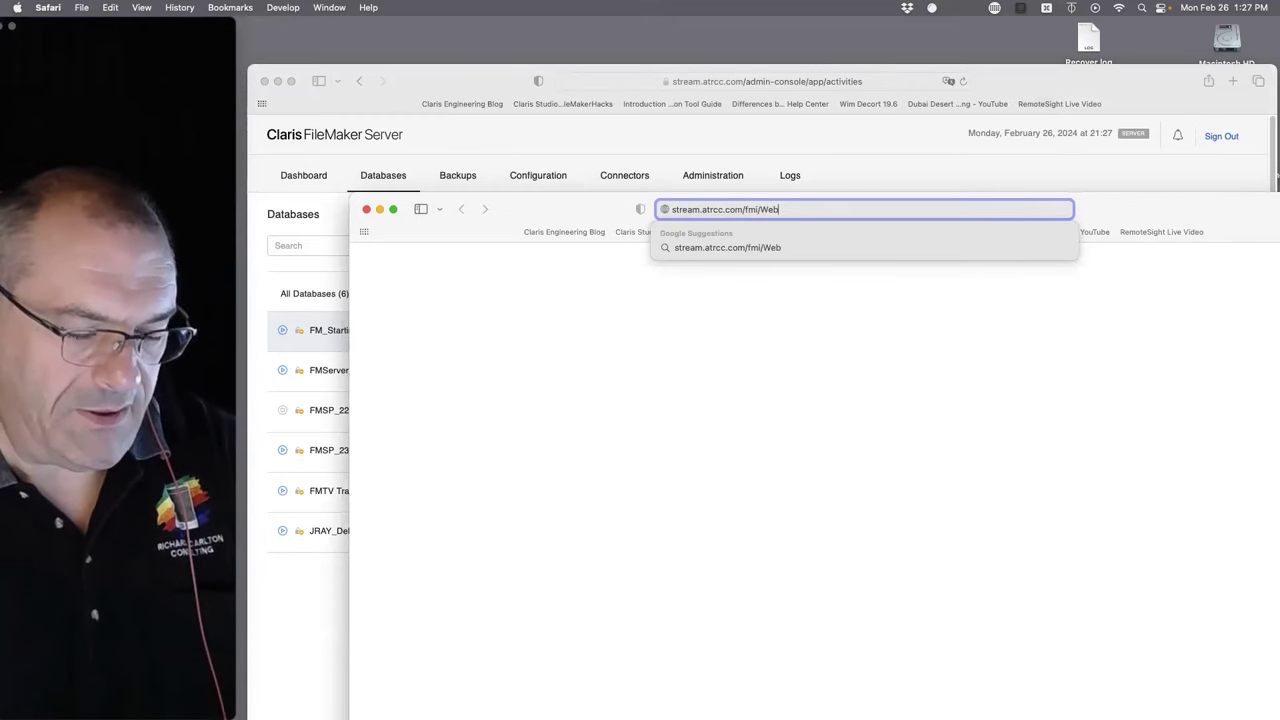
{"action": "type", "text": "D"}
{"action": "key", "text": "Return"}
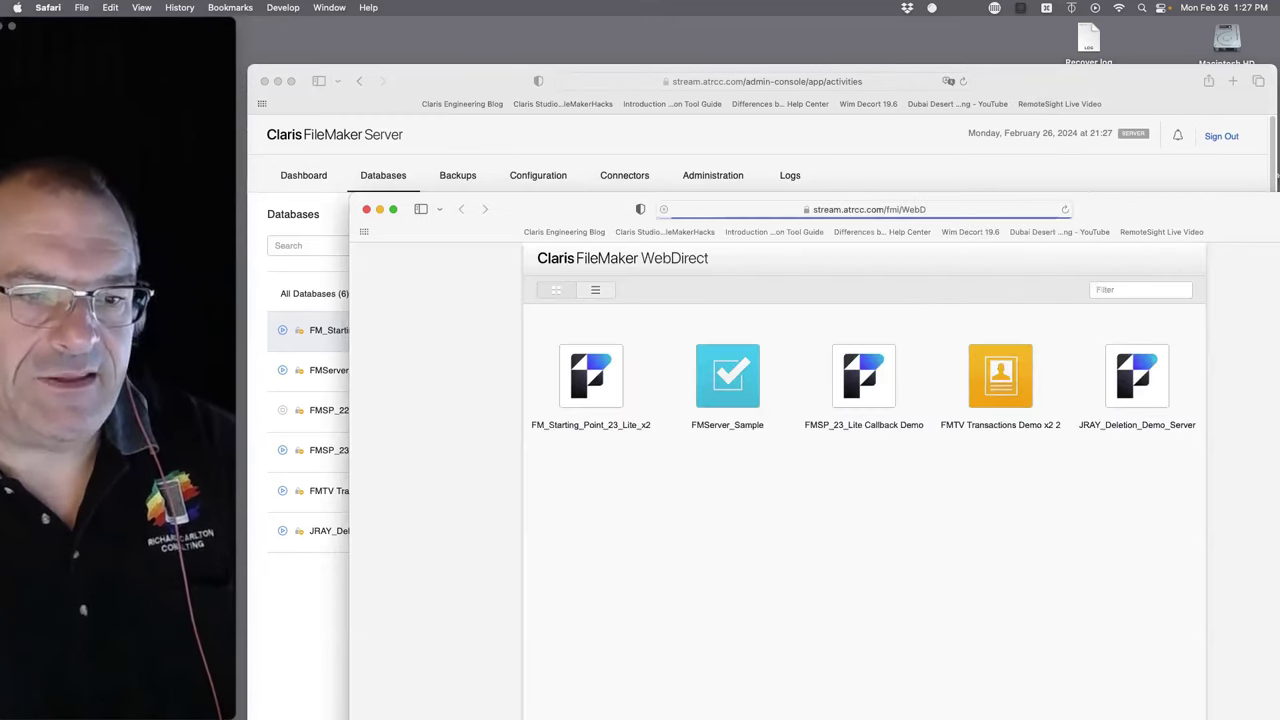
- Open FM_Starting_Point_23_Lite_x2 from the file list and sign in with the admin account
{"action": "left_click", "coordinate": [960, 212]}
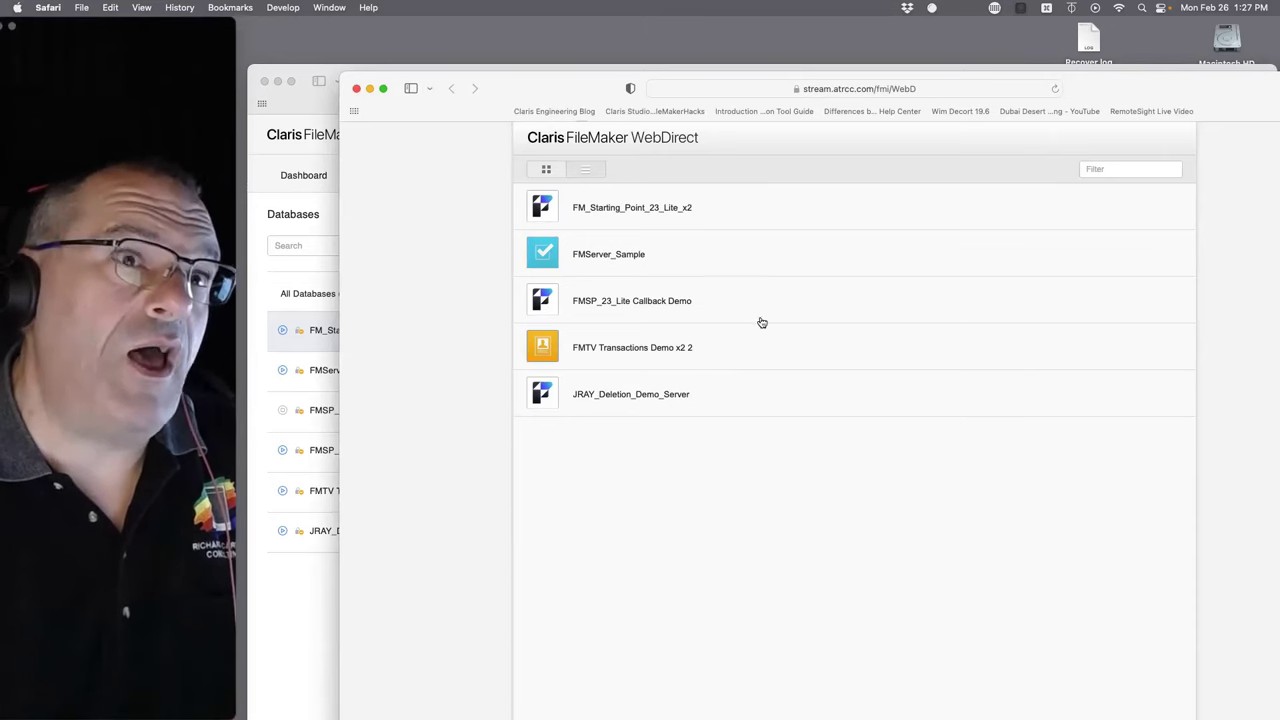
{"action": "left_click", "coordinate": [658, 212]}
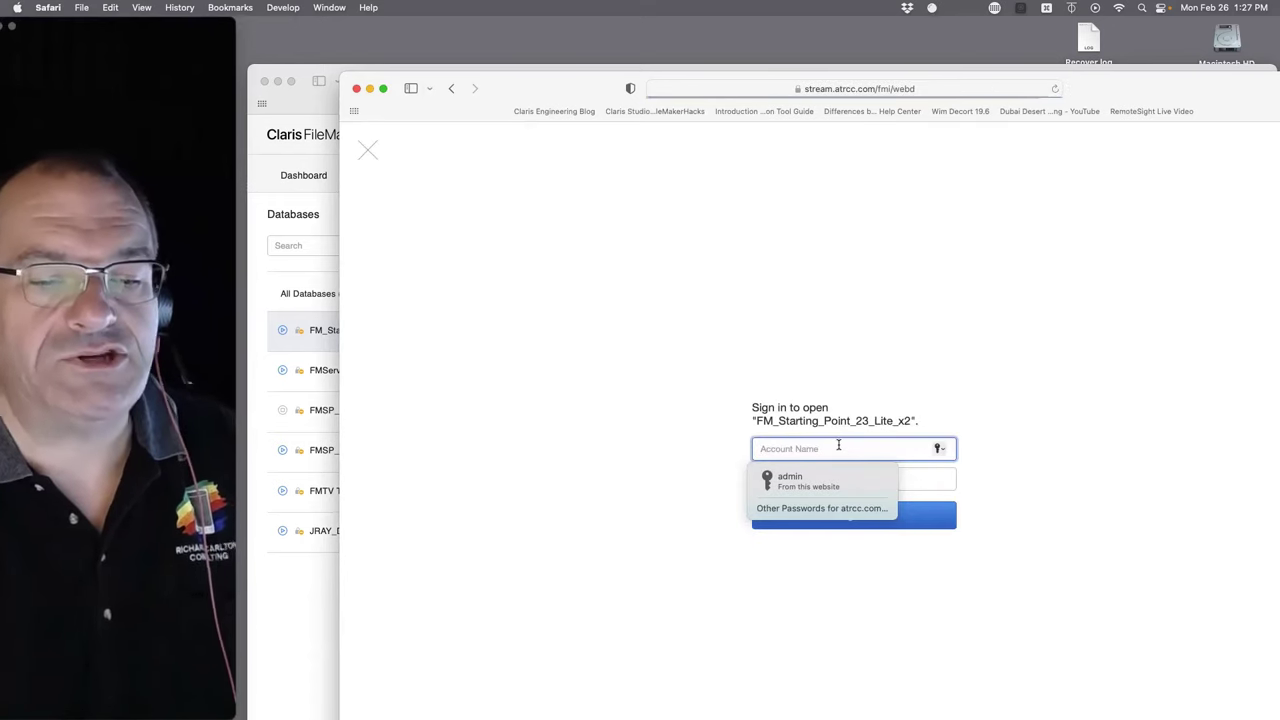
{"action": "type", "text": "a"}
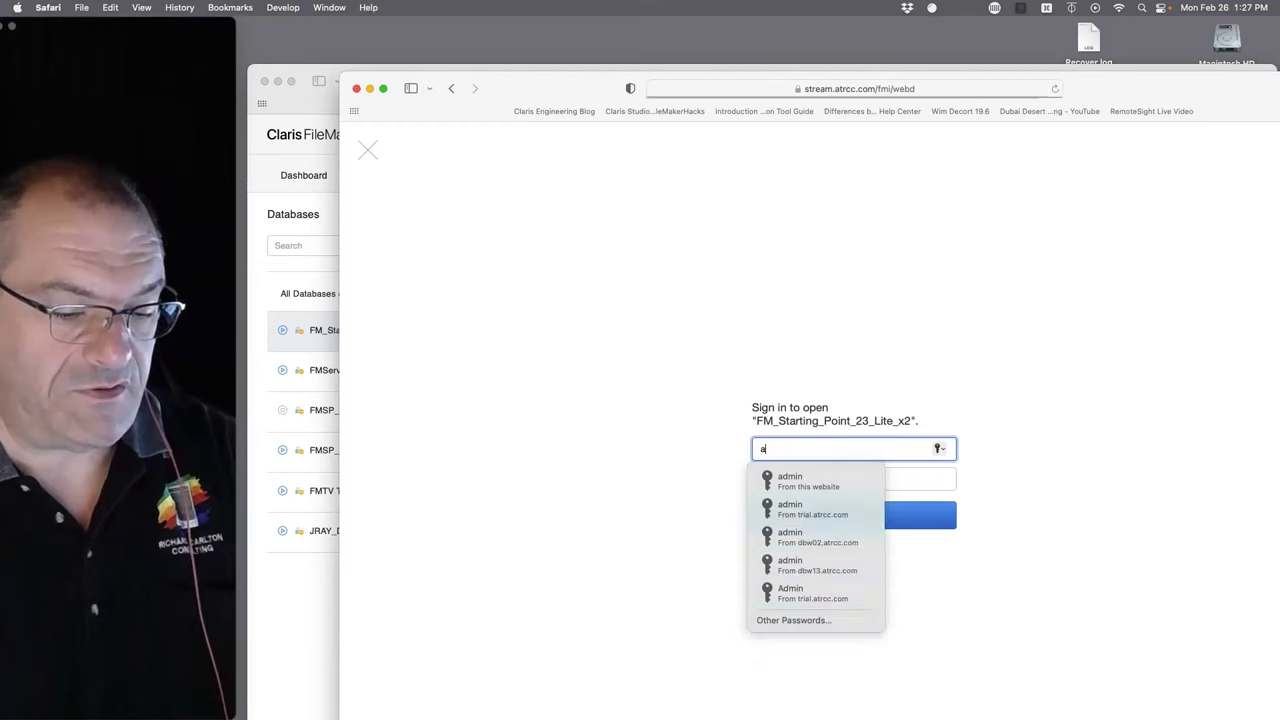
{"action": "type", "text": "dmin"}
{"action": "key", "text": "Tab"}
{"action": "type", "text": "a"}
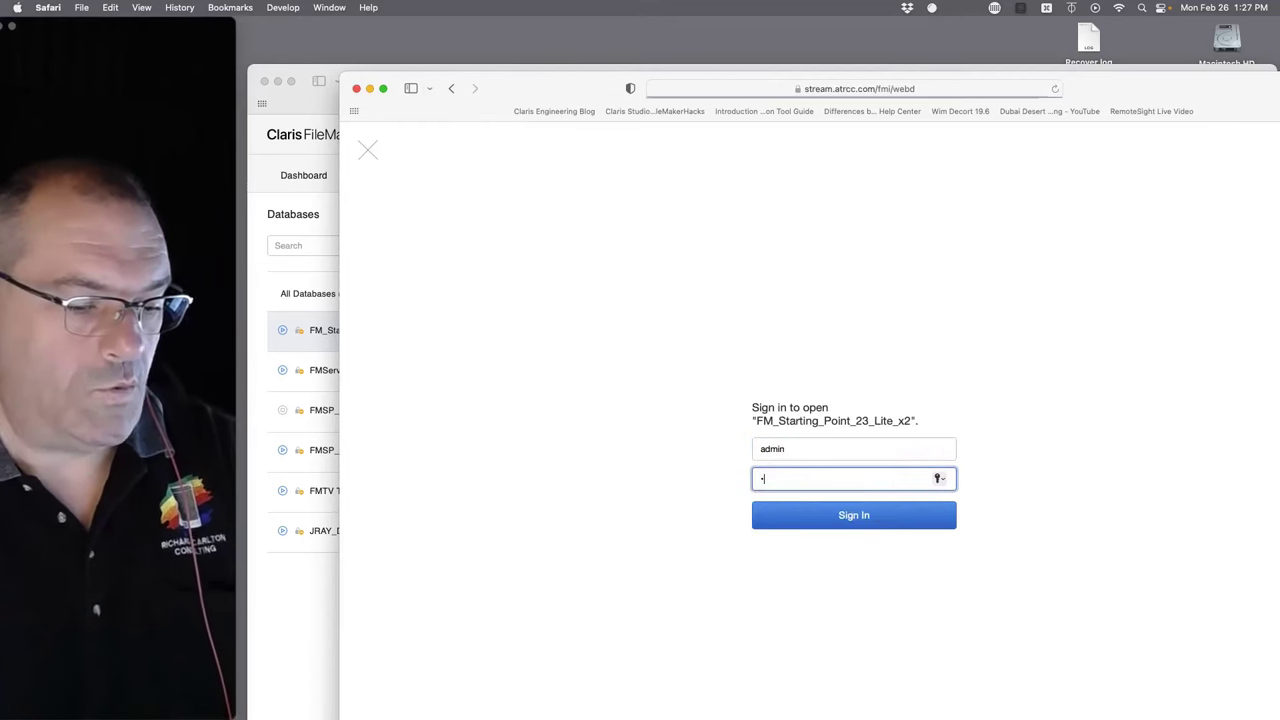
{"action": "type", "text": "dmin"}
{"action": "left_click", "coordinate": [878, 516]}
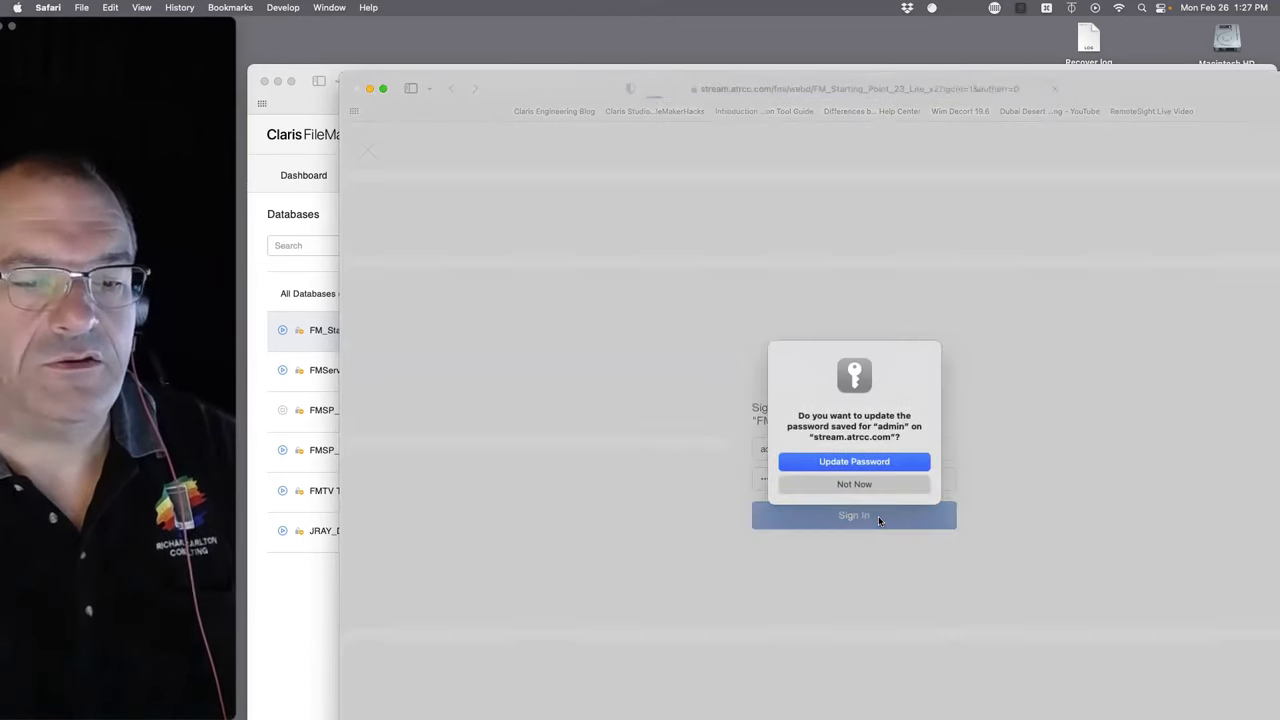
{"action": "left_click", "coordinate": [863, 463]}
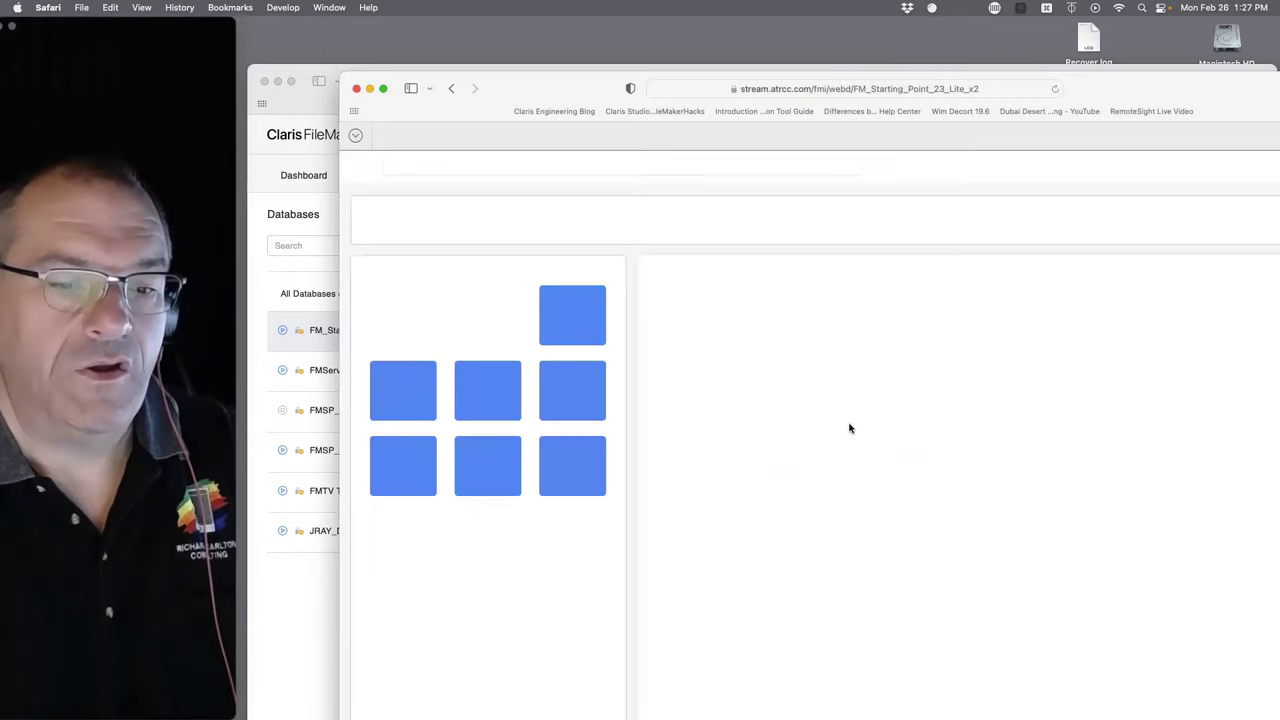
- Reposition and enlarge the WebDirect window to show more of the Contacts layout
{"action": "left_click_drag", "start_coordinate": [507, 88], "coordinate": [440, 34]}
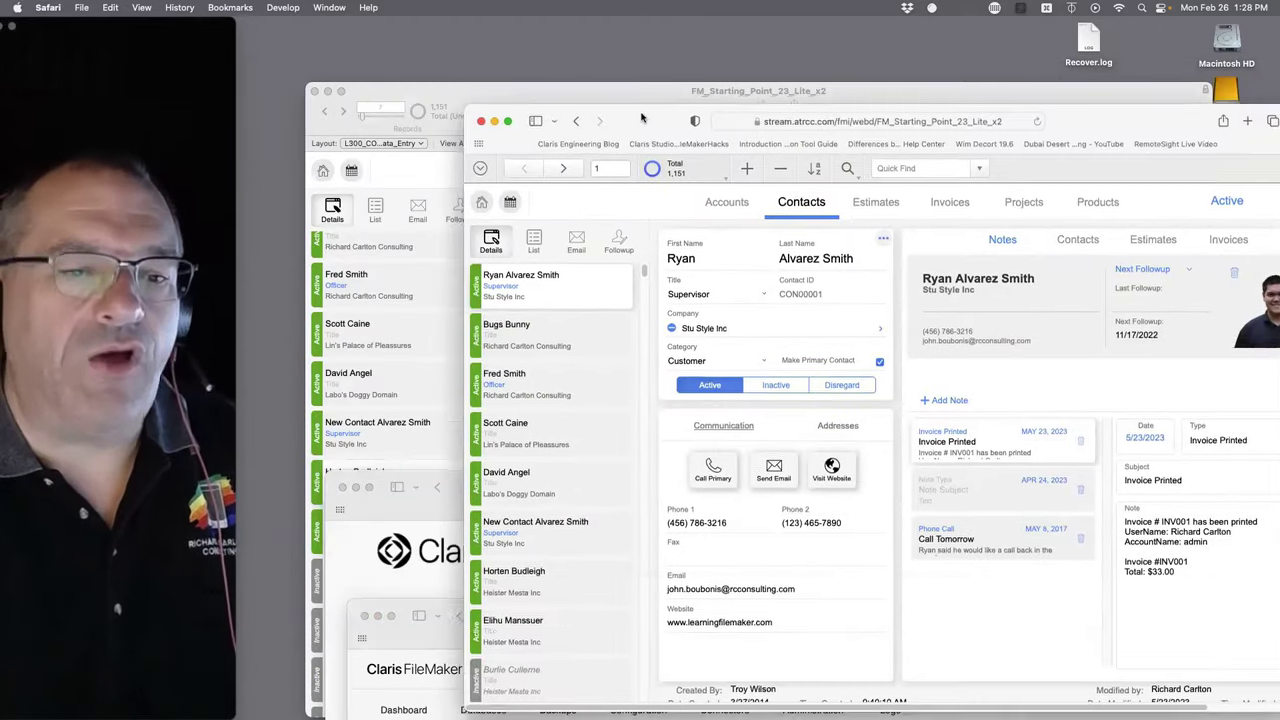
{"action": "double_click", "coordinate": [622, 135]}
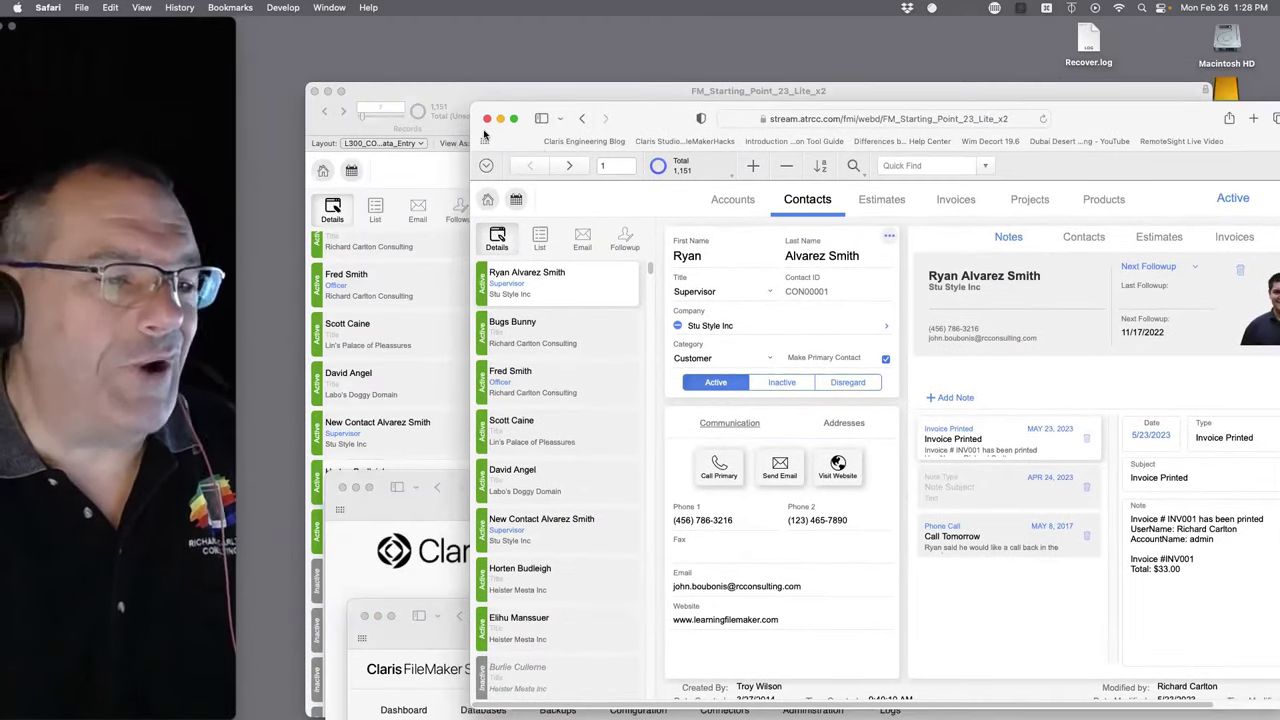
{"action": "left_click", "coordinate": [425, 111]}
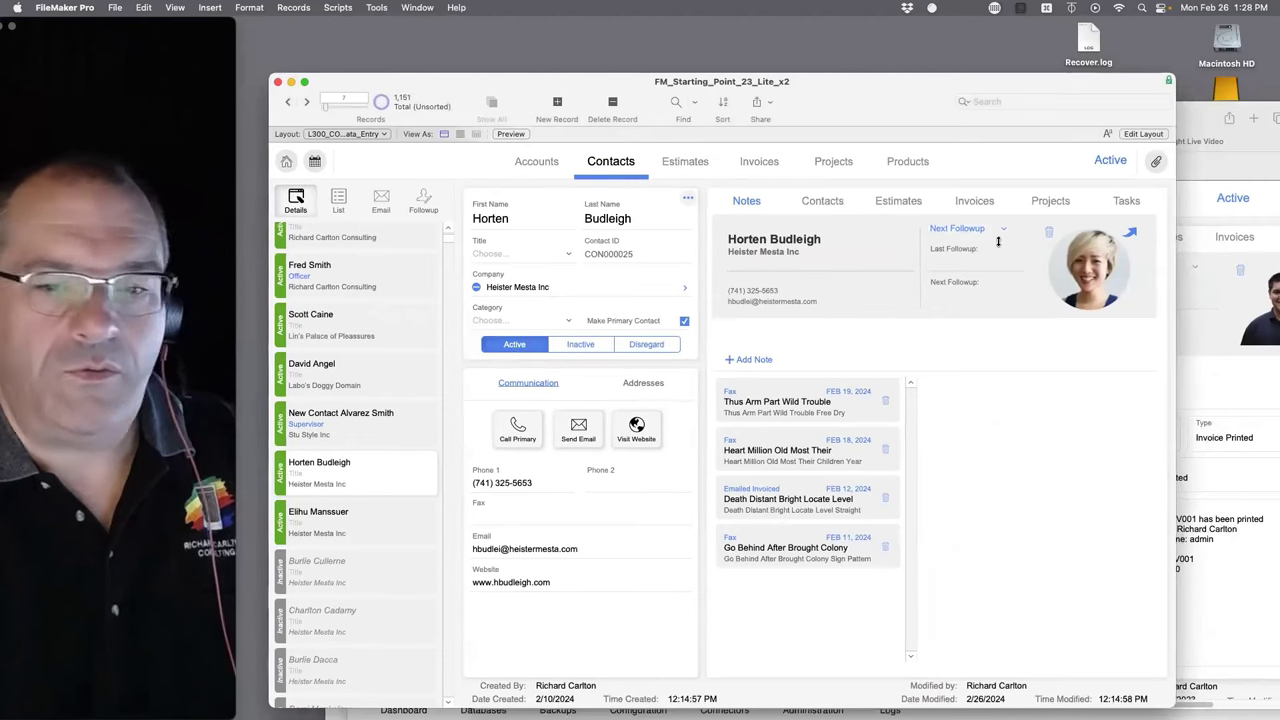
{"action": "key", "text": "super+Tab"}
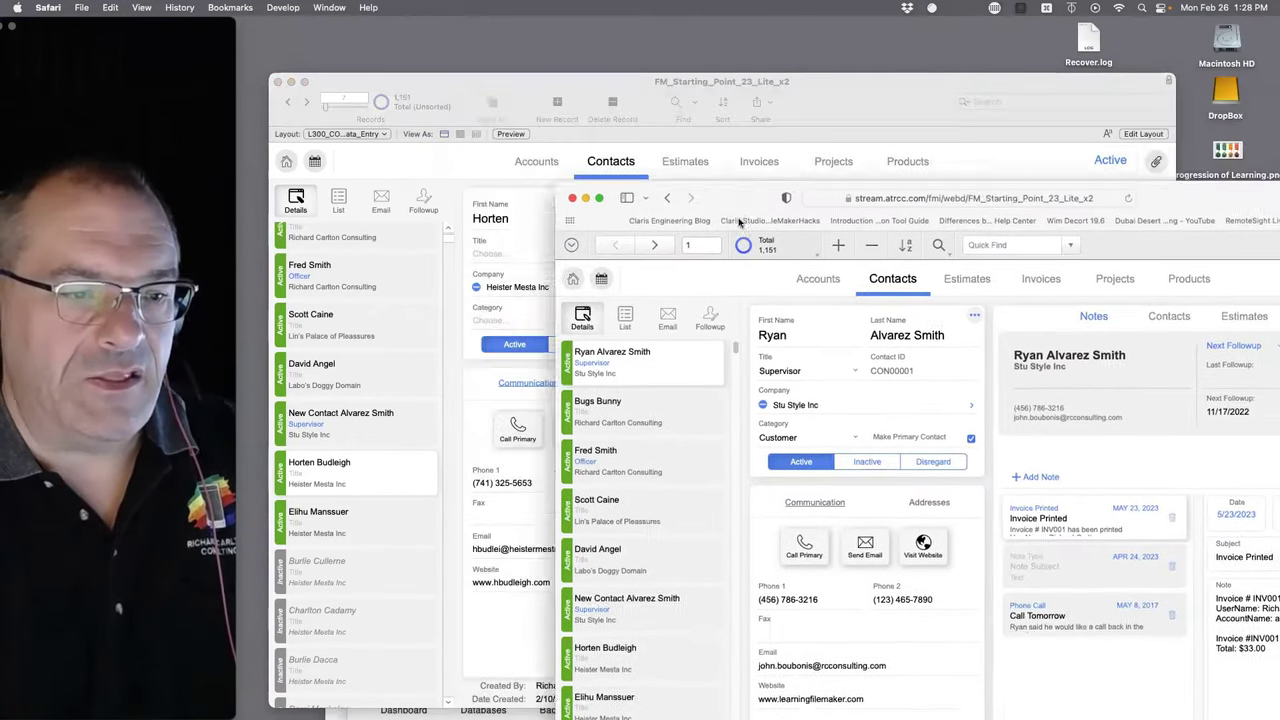
- View the second and fifth contact records, then go back to the WebDirect file list
{"action": "left_click_drag", "start_coordinate": [740, 222], "coordinate": [664, 95]}
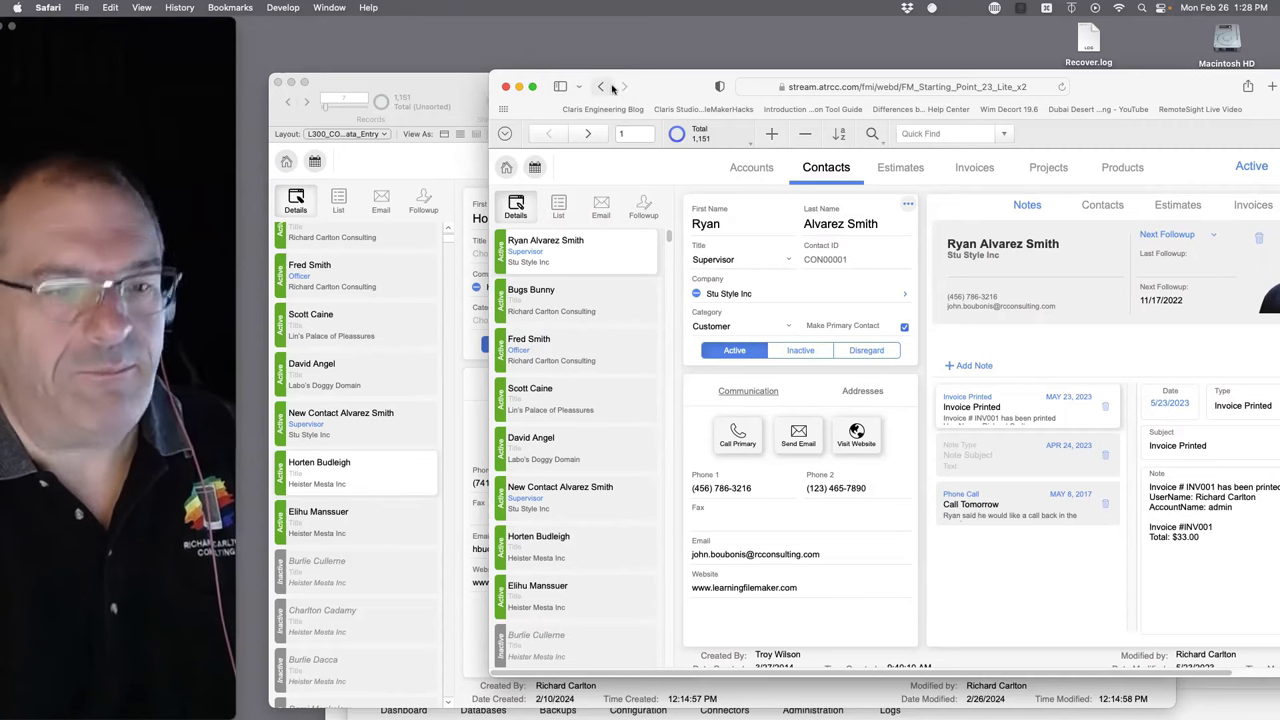
{"action": "left_click", "coordinate": [561, 296]}
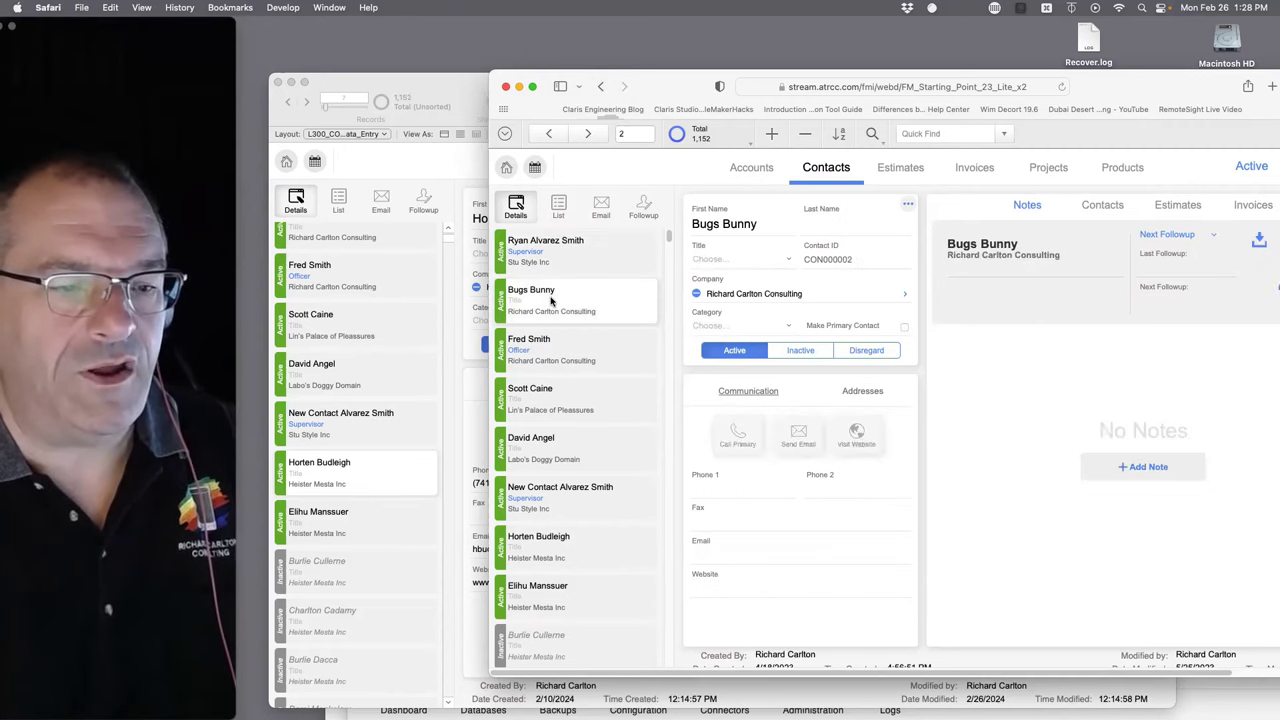
{"action": "left_click", "coordinate": [529, 449]}
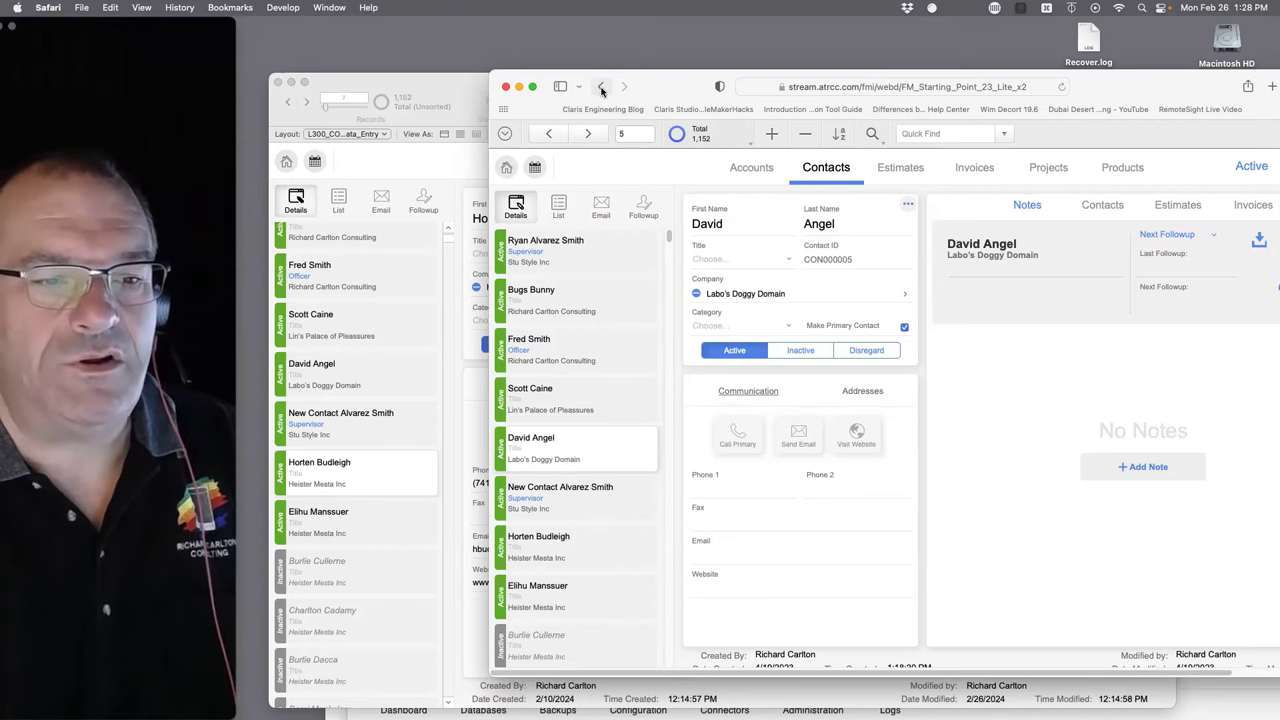
{"action": "left_click", "coordinate": [601, 87]}
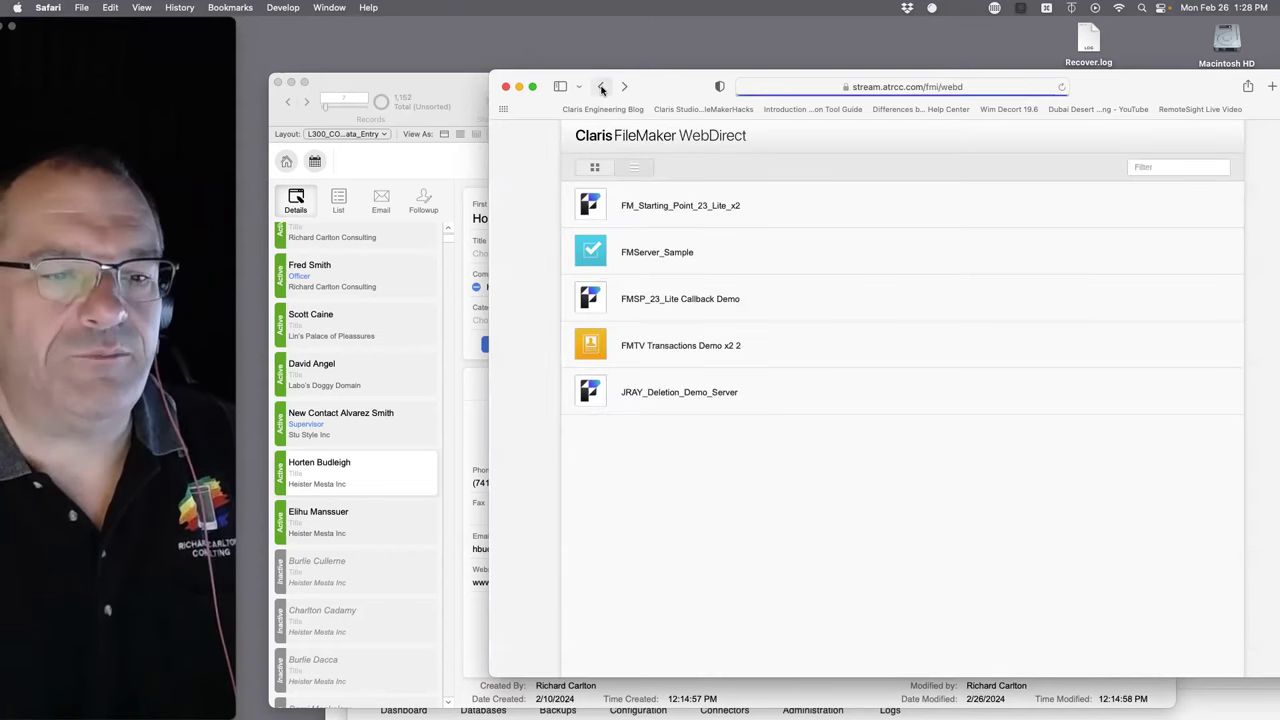
- Reopen FM_Starting_Point_23_Lite_x2 and sign in with the saved admin account to reach Home
{"action": "left_click", "coordinate": [638, 210]}
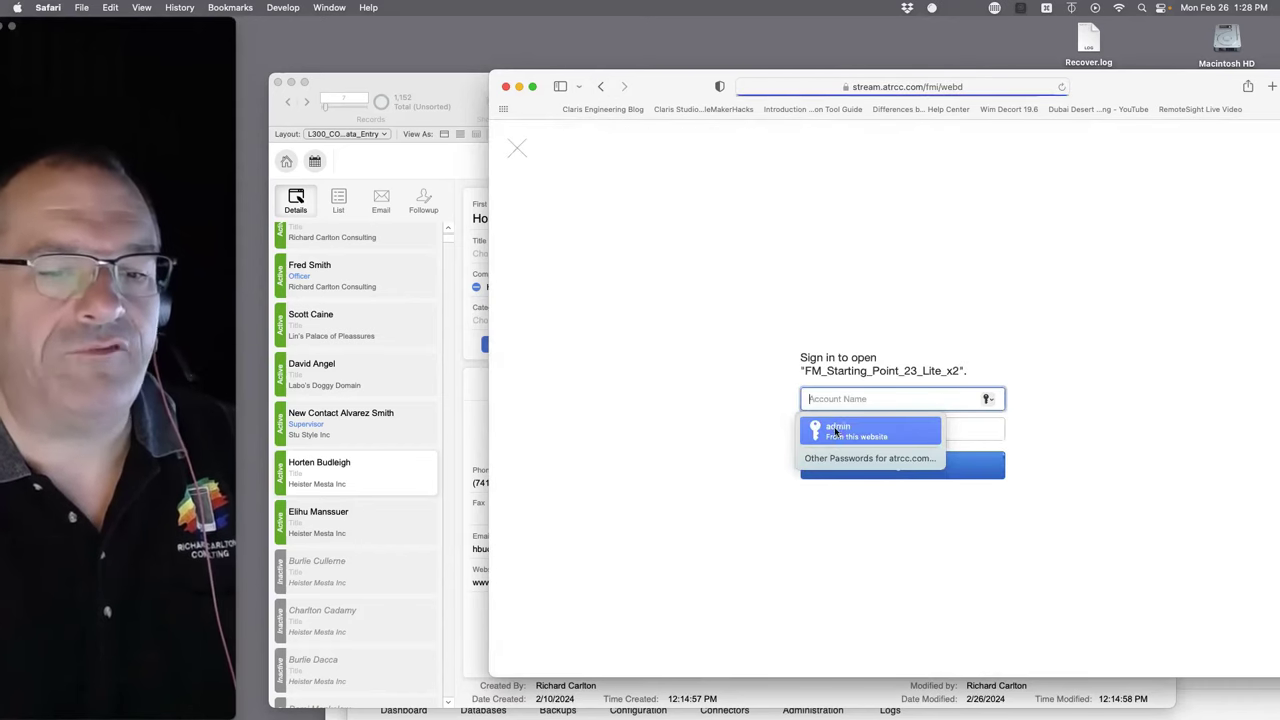
{"action": "type", "text": "admin"}
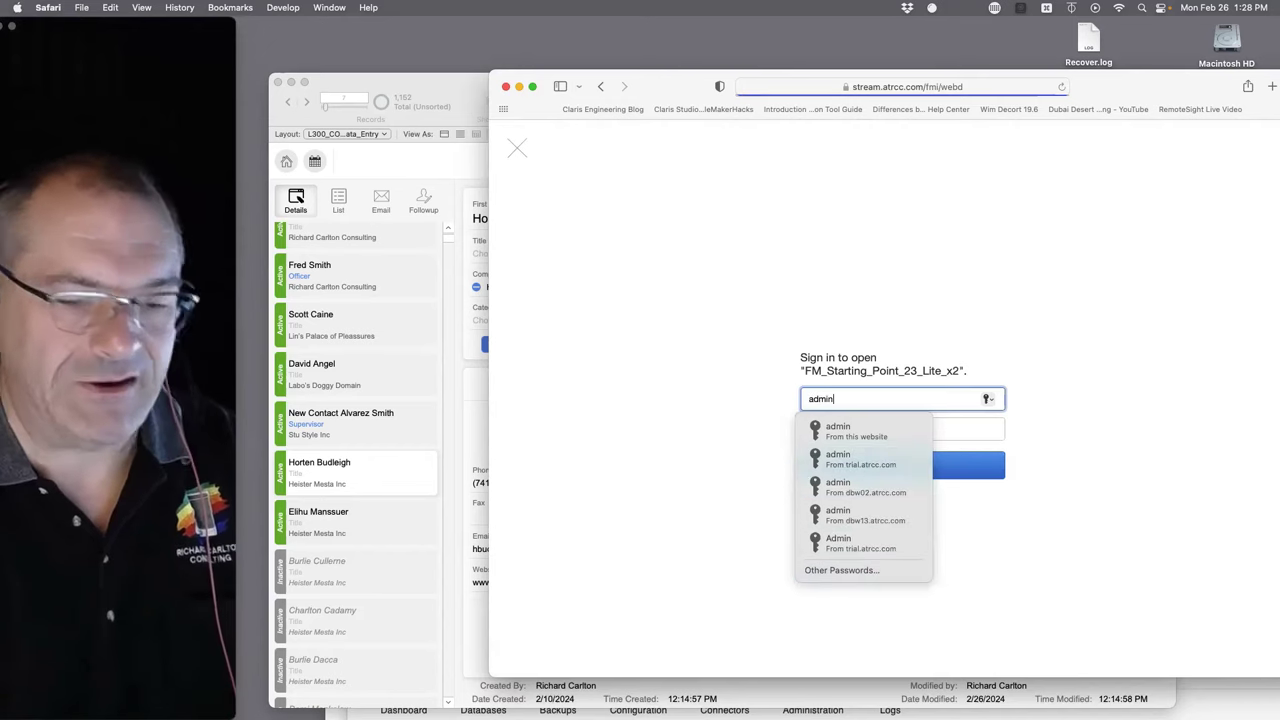
{"action": "key", "text": "Tab"}
{"action": "type", "text": "•"}
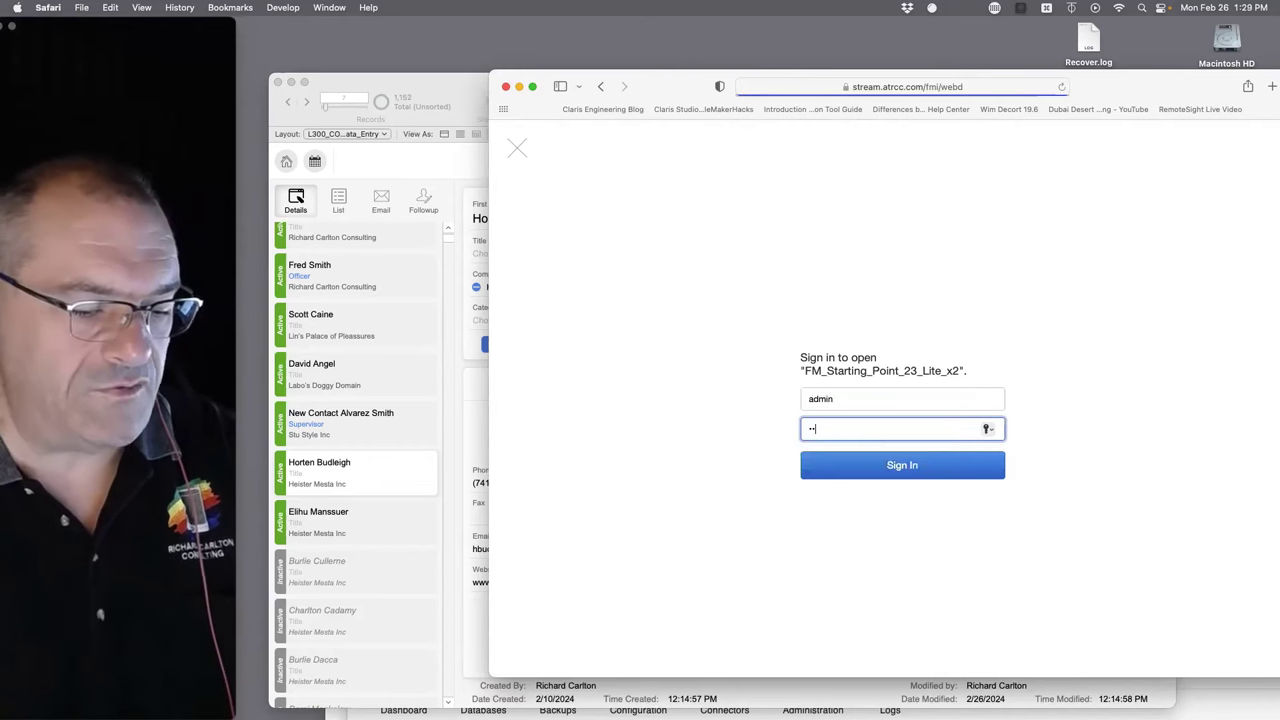
{"action": "left_click", "coordinate": [909, 464]}
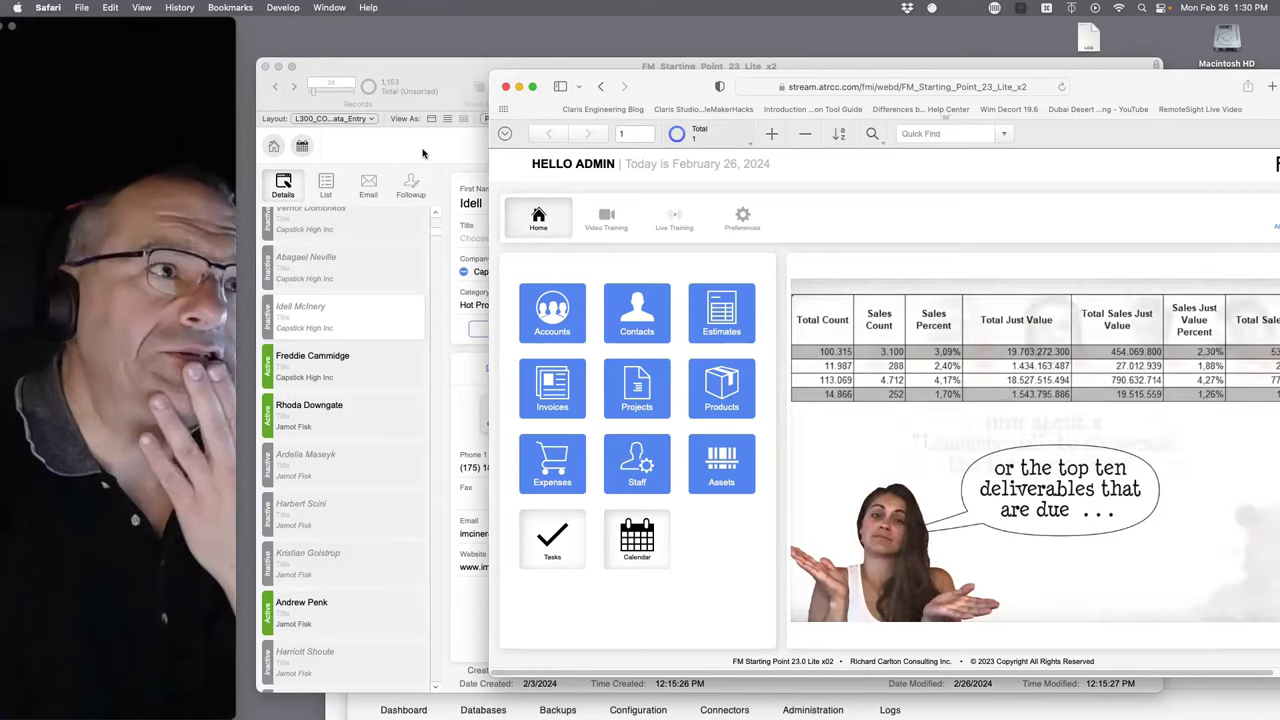
- On the Contacts layout, clear the first contact's company and open the List of Accounts picker
{"action": "left_click", "coordinate": [423, 152]}
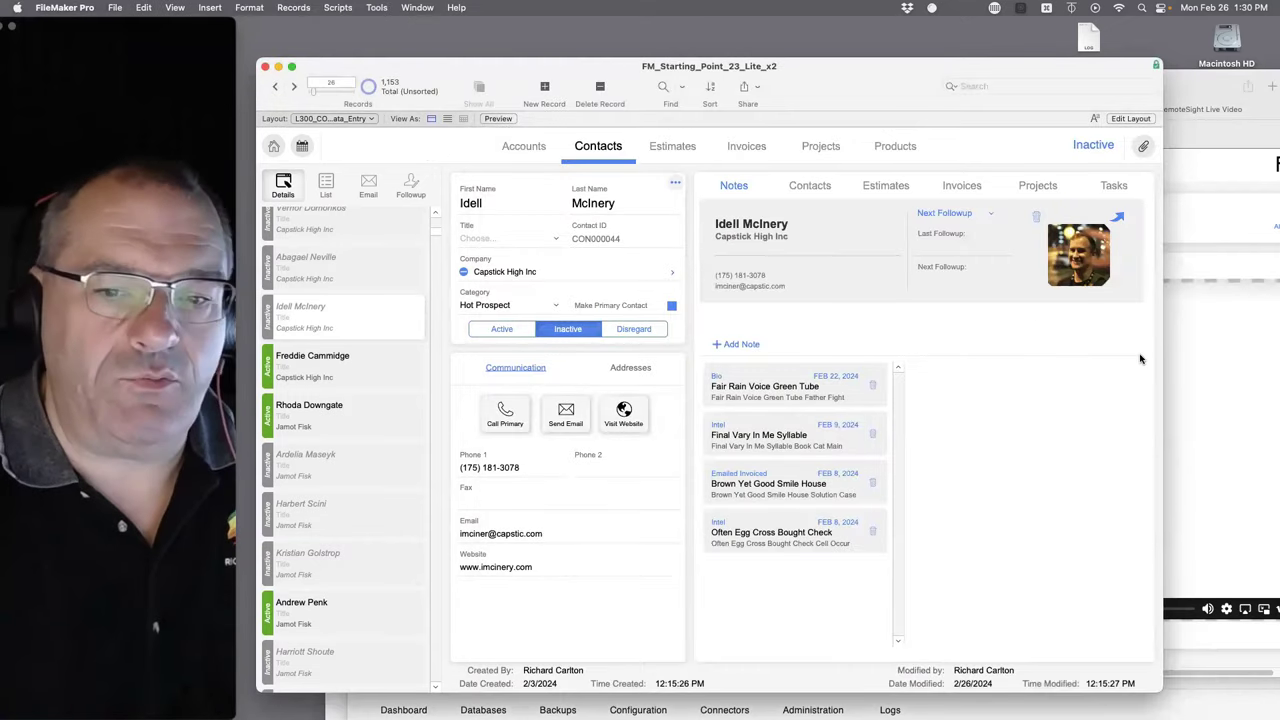
{"action": "left_click", "coordinate": [1212, 343]}
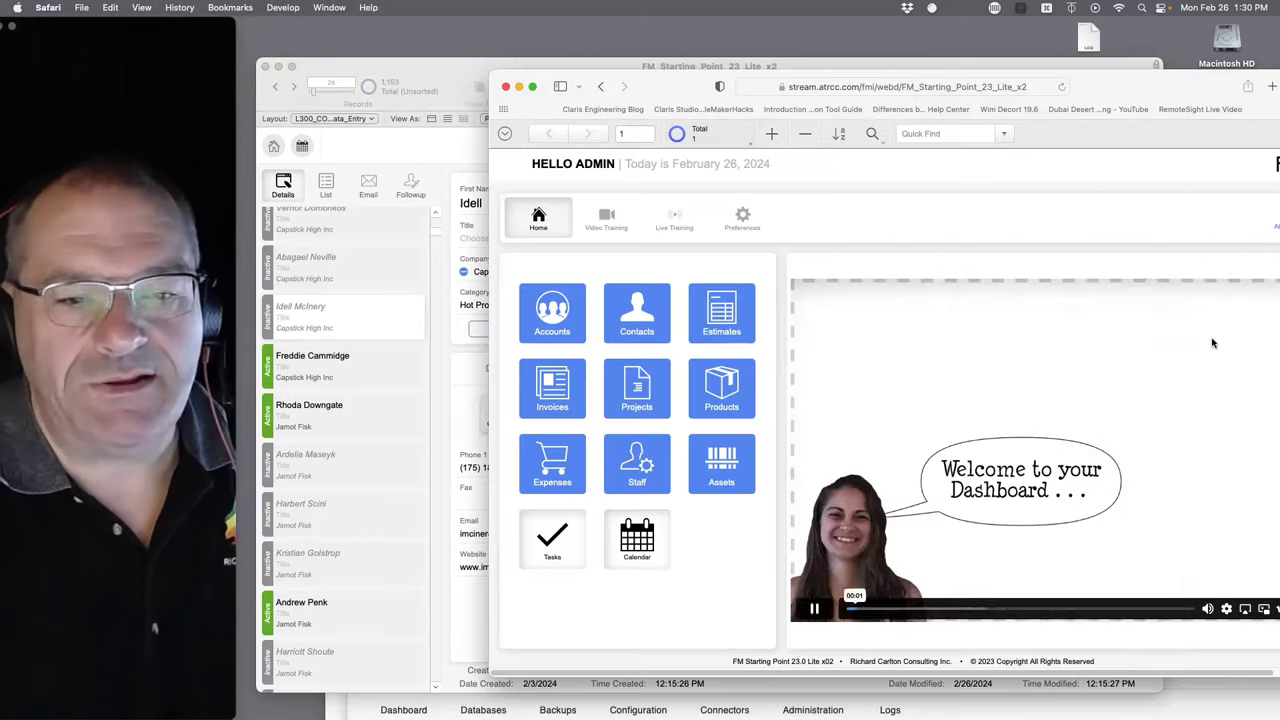
{"action": "left_click", "coordinate": [636, 313]}
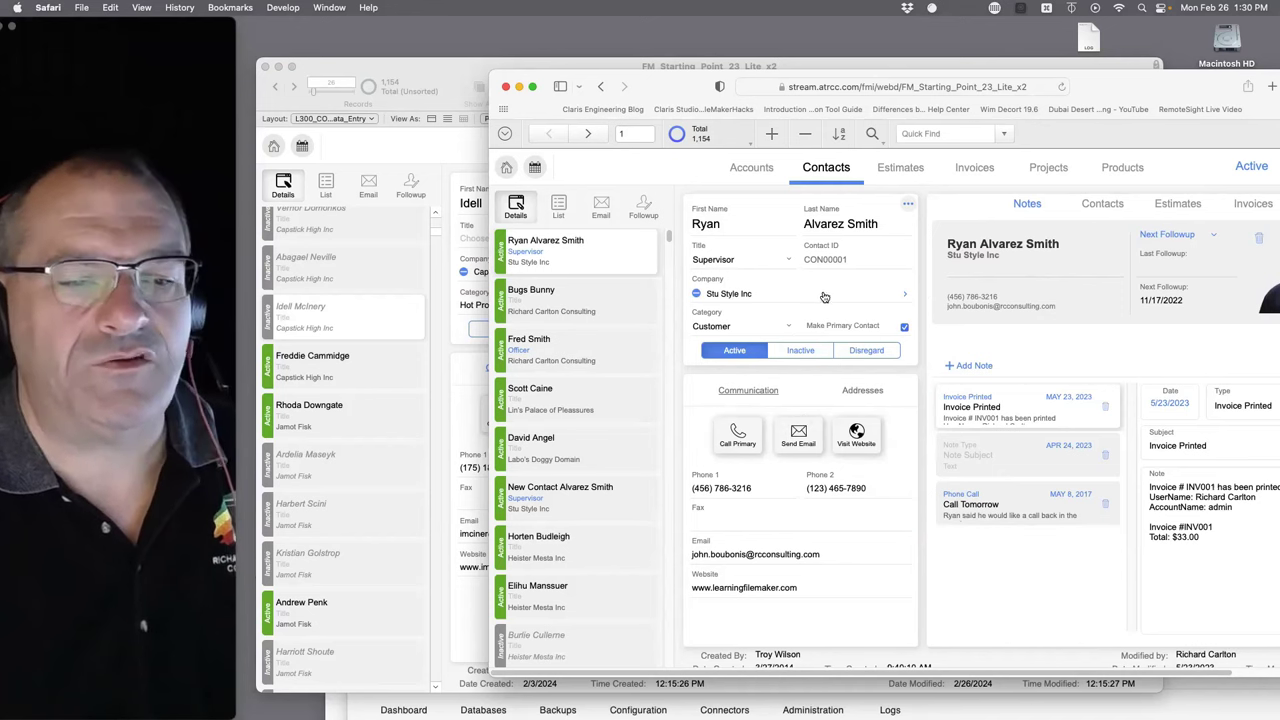
{"action": "left_click", "coordinate": [793, 301]}
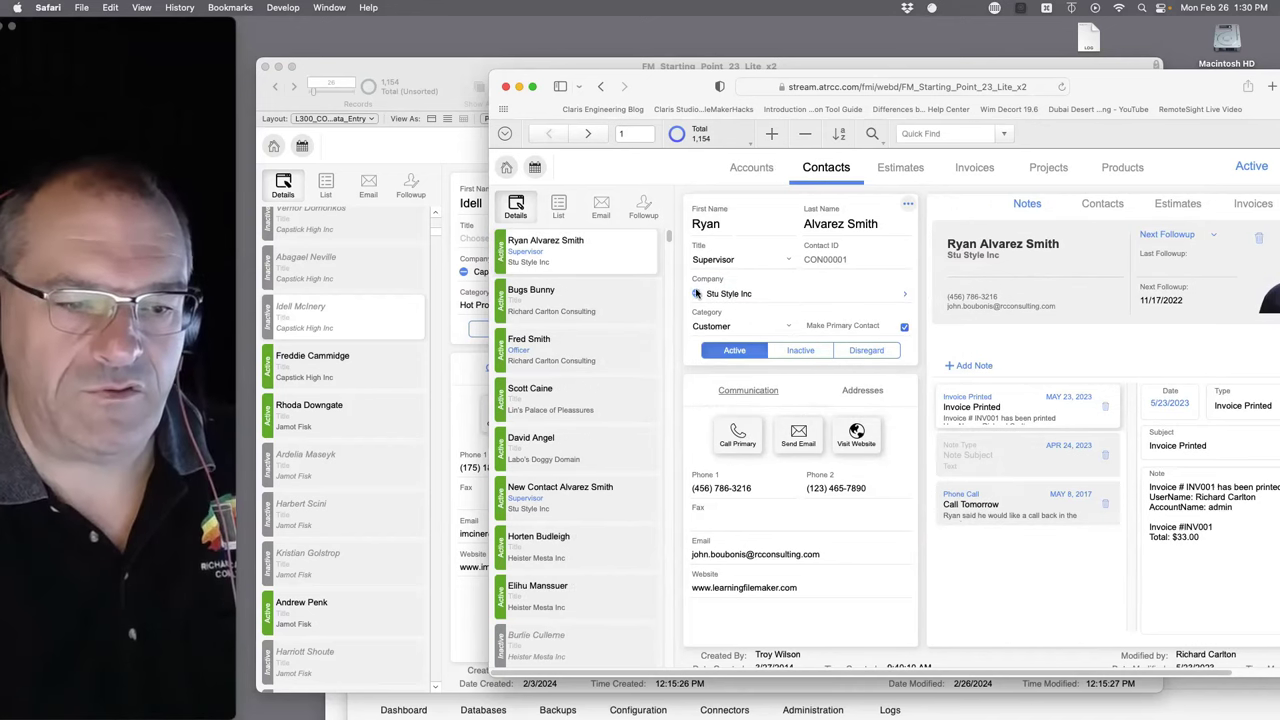
{"action": "left_click", "coordinate": [735, 292]}
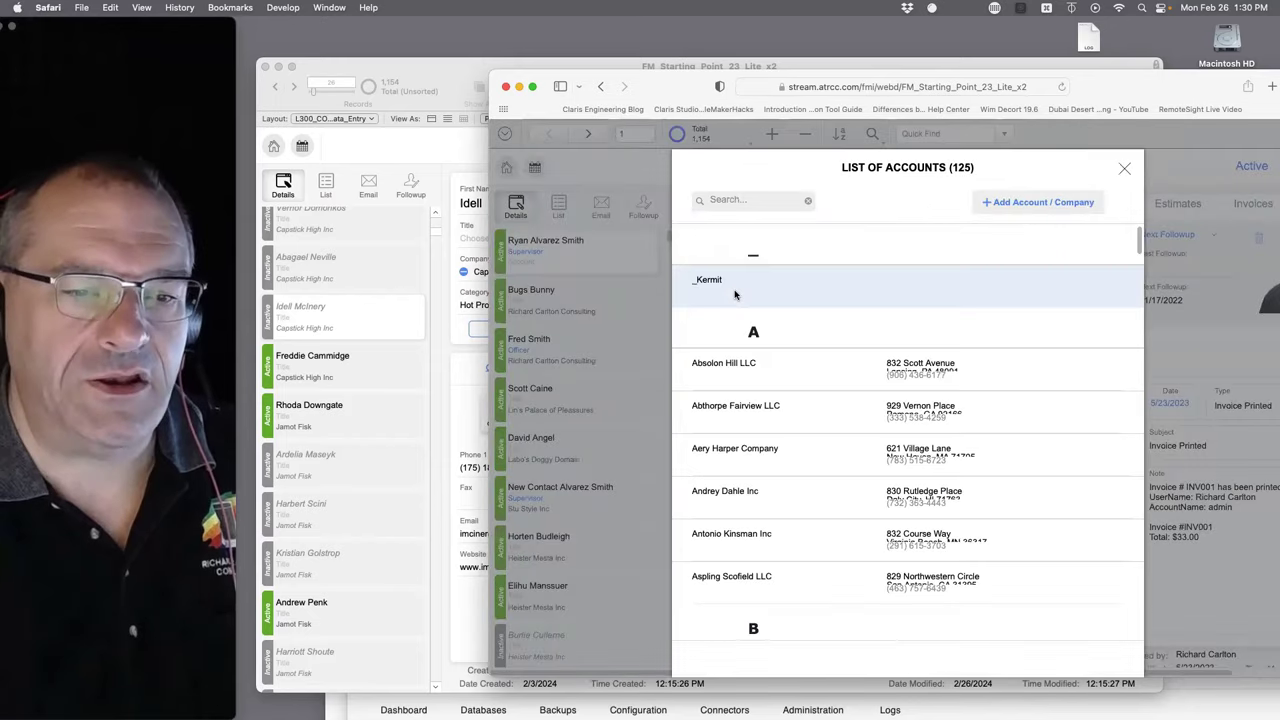
- Start a new account/company, type 'r' in Account Name, then return to FileMaker Pro
{"action": "left_click", "coordinate": [1045, 202]}
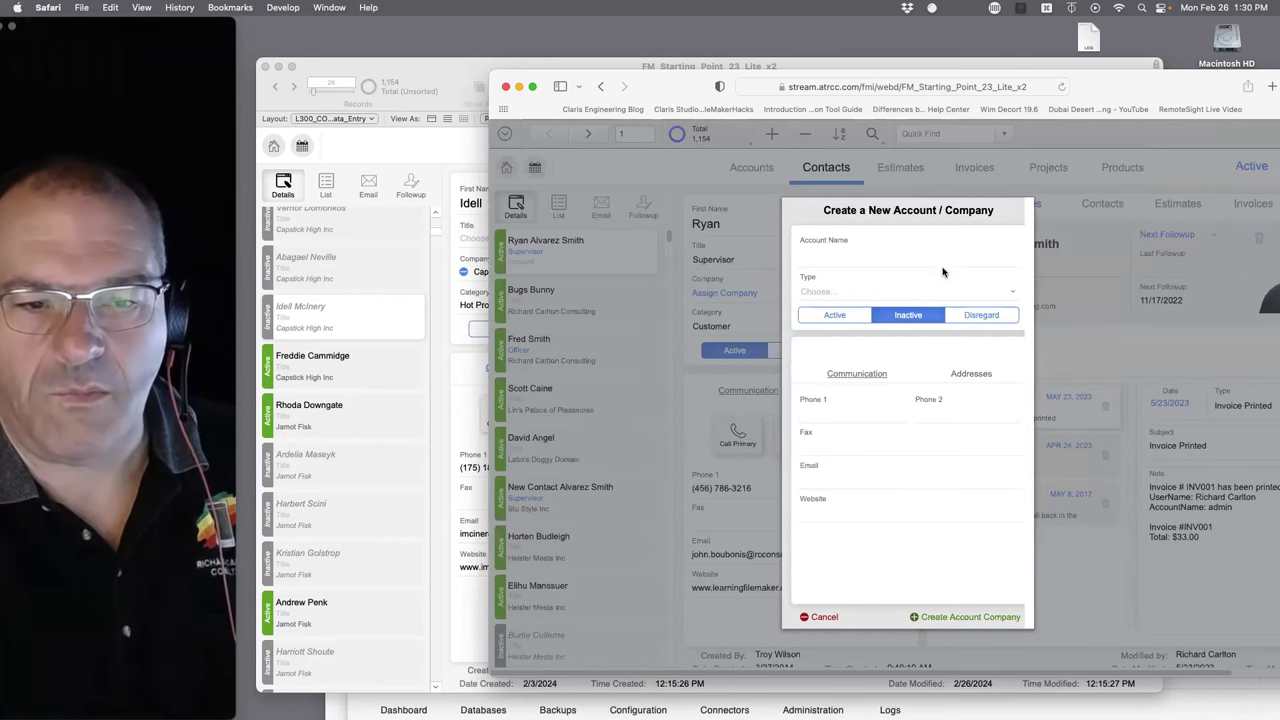
{"action": "left_click", "coordinate": [855, 257]}
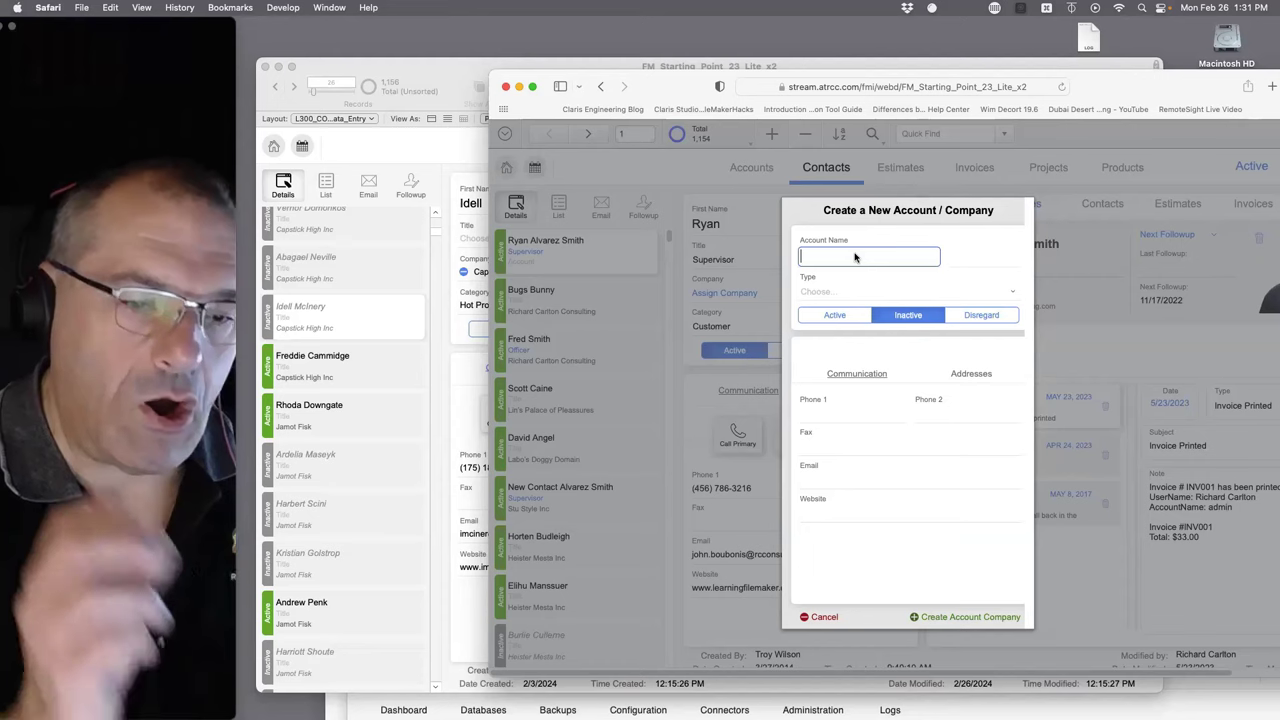
{"action": "type", "text": "r"}
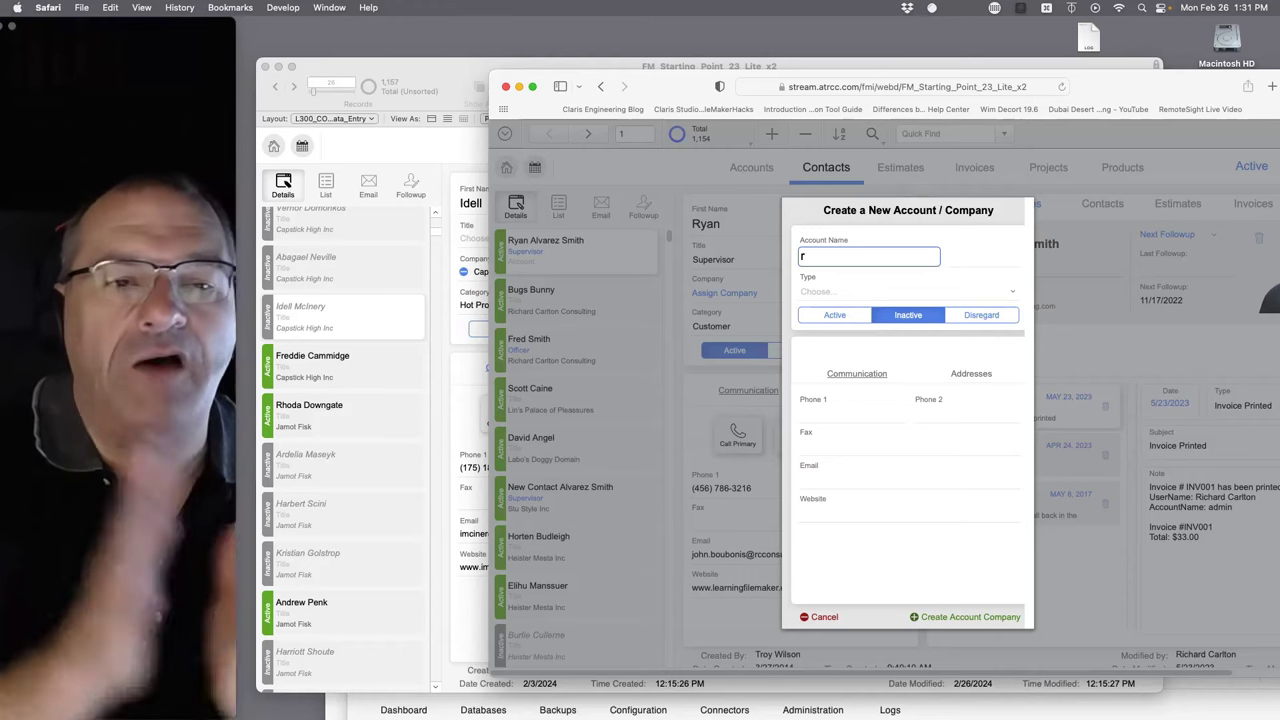
{"action": "left_click", "coordinate": [433, 78]}
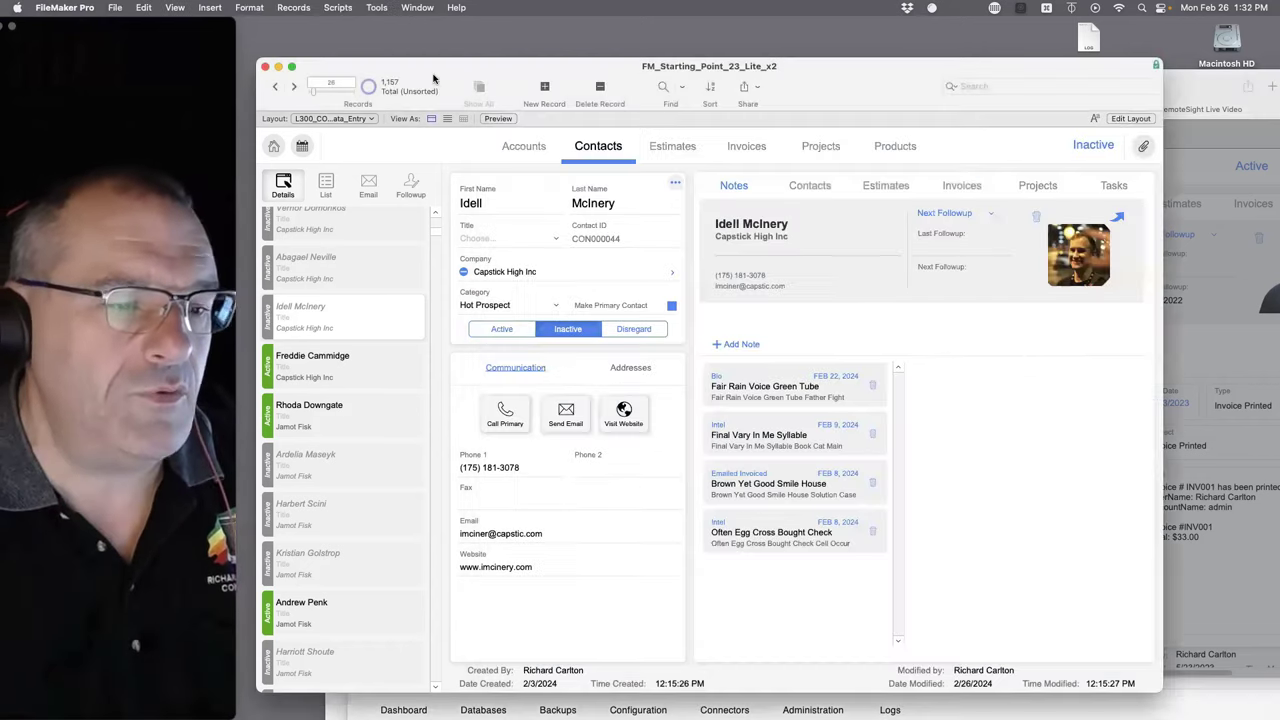
- On the Step 2 help page, highlight the layered-objects and Table View limitation paragraphs
{"action": "left_click", "coordinate": [20, 200]}
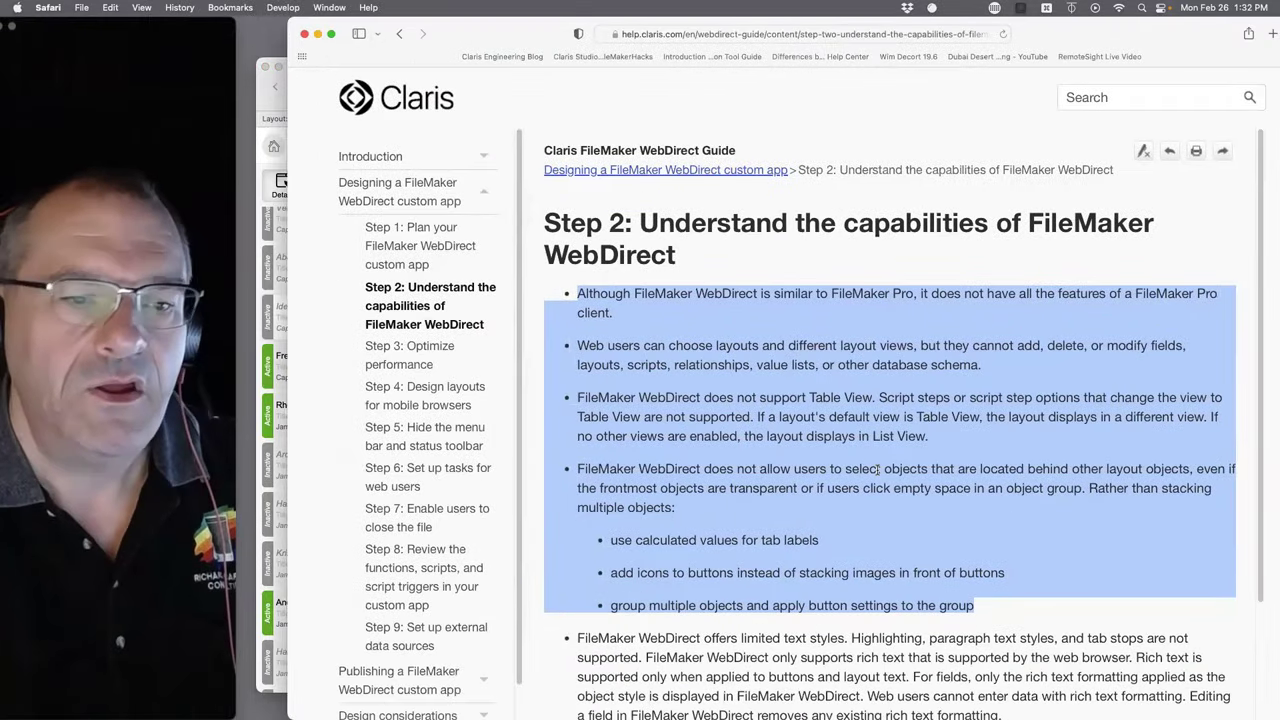
{"action": "scroll", "coordinate": [794, 451], "scroll_direction": "down", "scroll_amount": 2}
{"action": "left_click", "coordinate": [850, 408]}
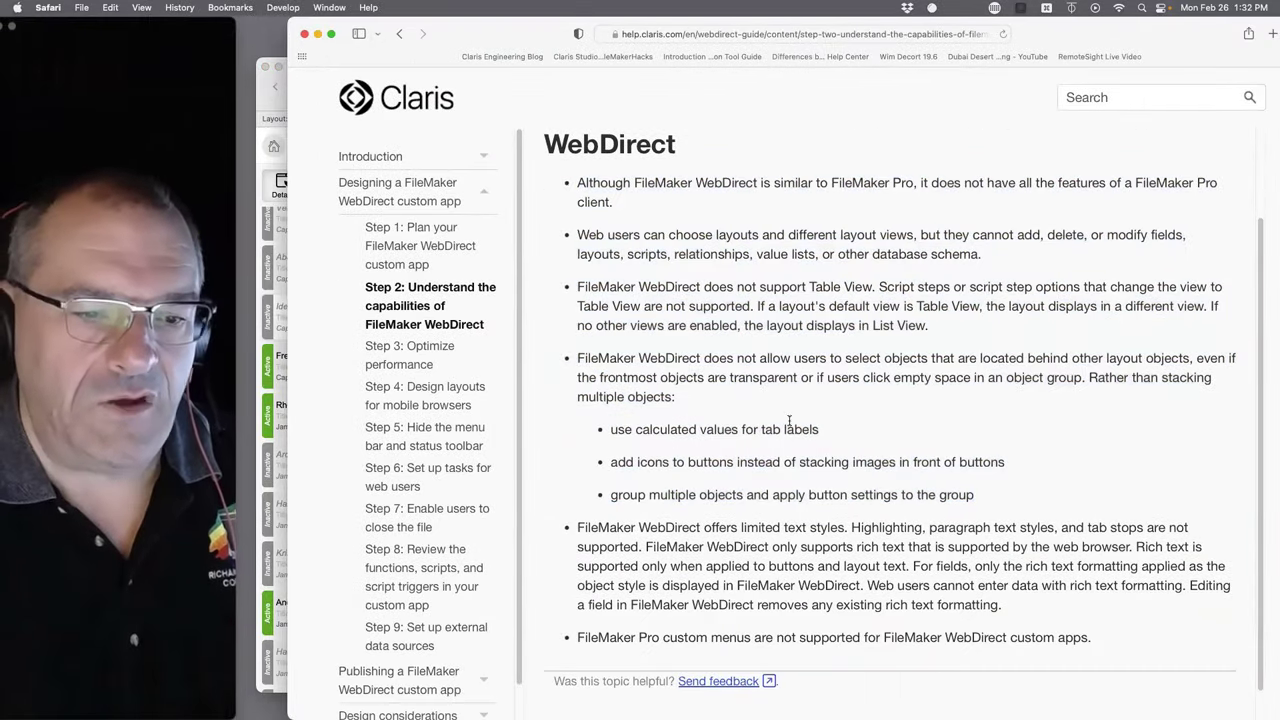
{"action": "left_click_drag", "start_coordinate": [711, 407], "coordinate": [577, 357]}
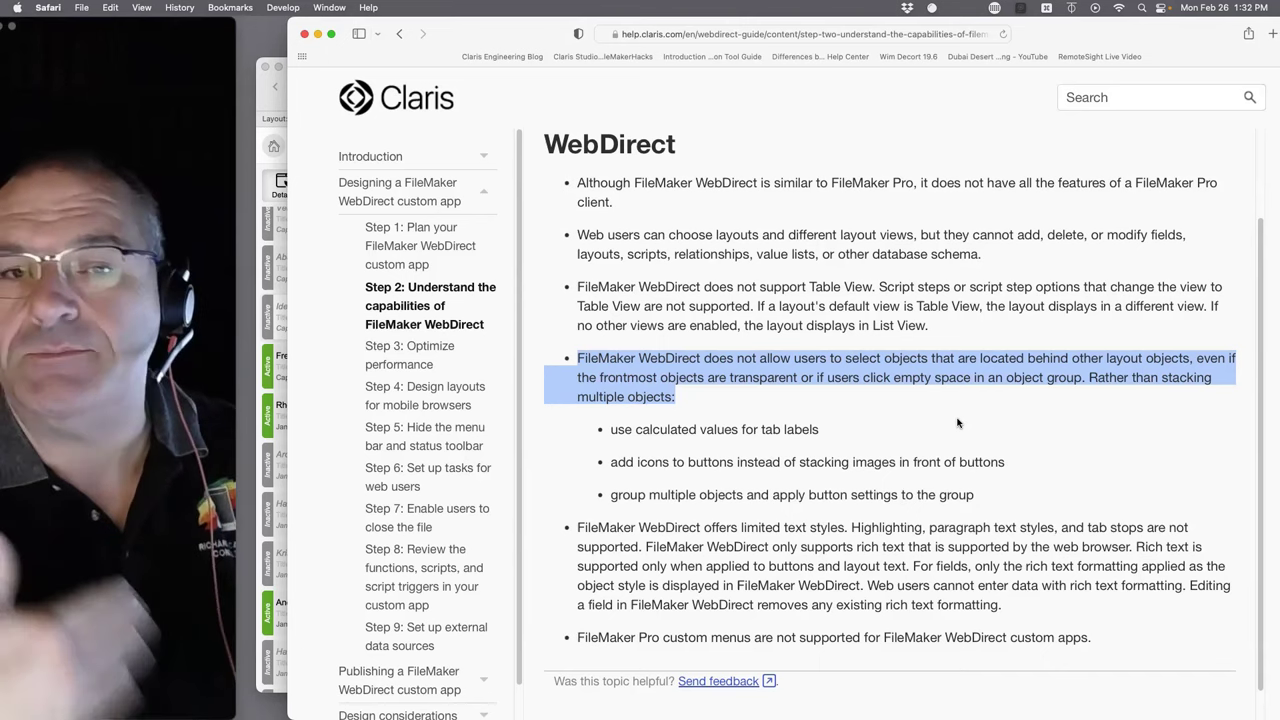
{"action": "left_click", "coordinate": [683, 403]}
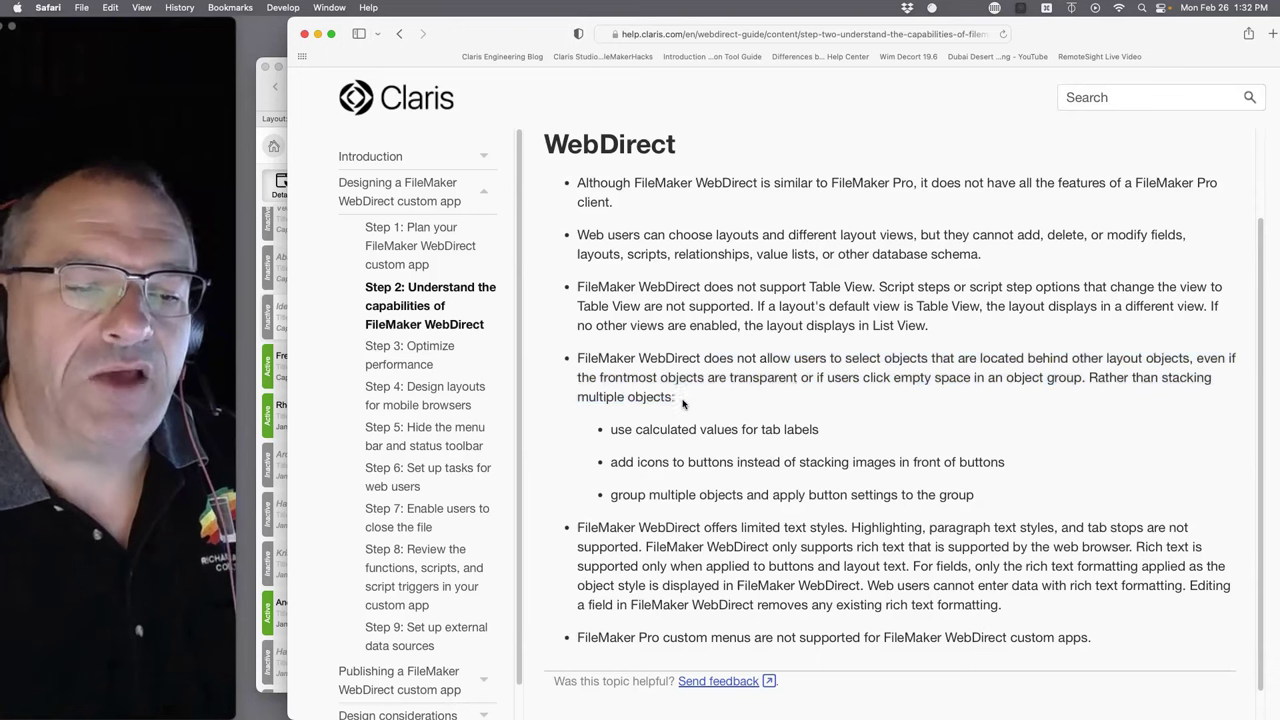
{"action": "left_click_drag", "start_coordinate": [761, 398], "coordinate": [627, 276]}
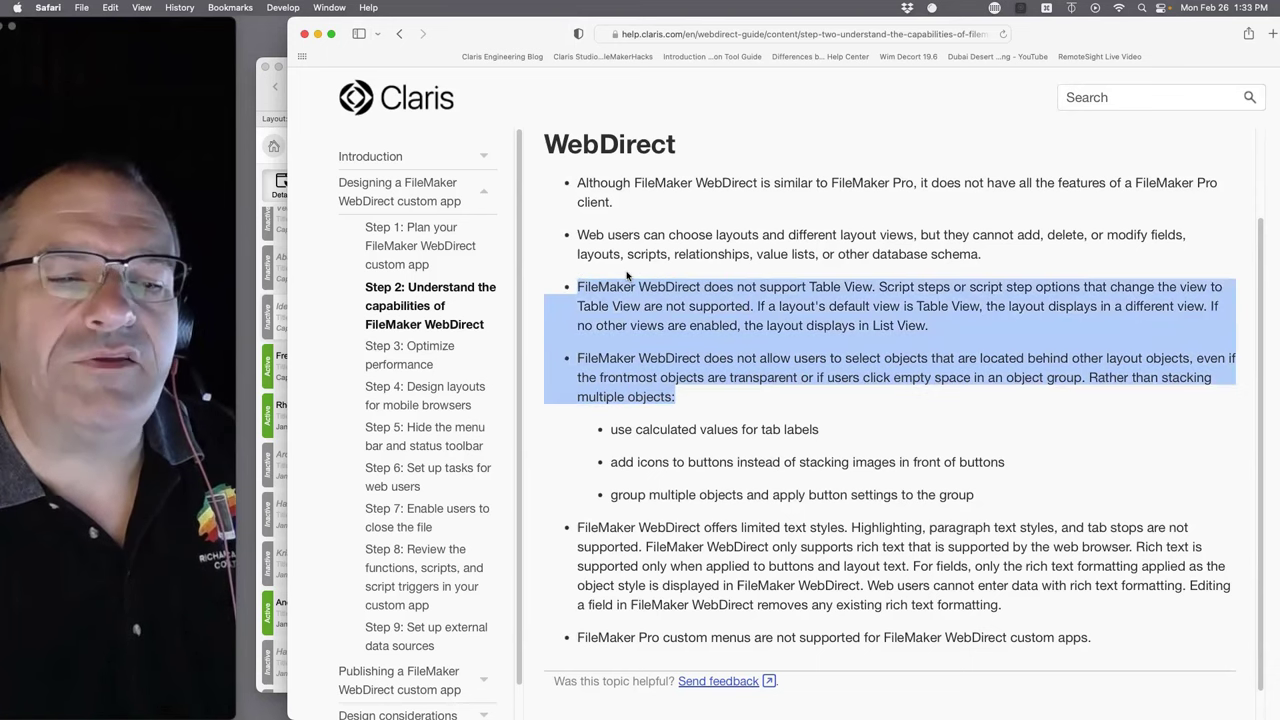
{"action": "left_click", "coordinate": [805, 277]}
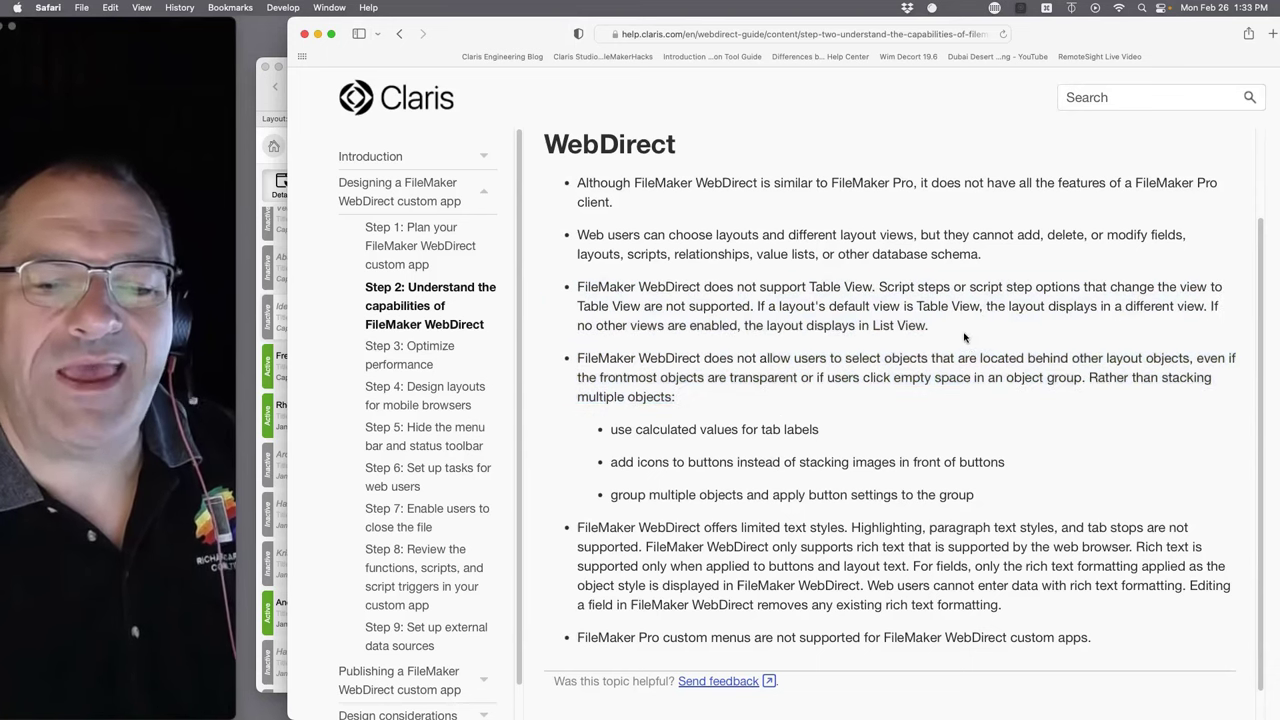
- Highlight the Table View limitation paragraph, then the limited text styles paragraph
{"action": "left_click_drag", "start_coordinate": [928, 326], "coordinate": [542, 287]}
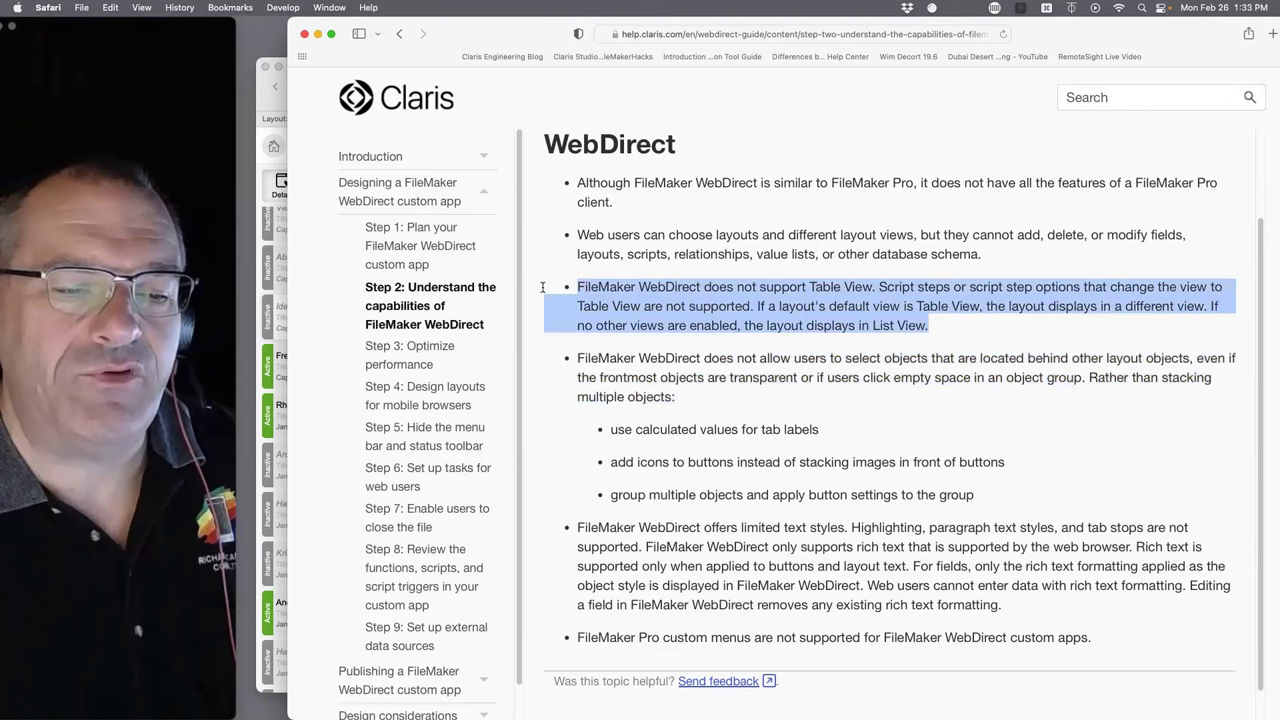
{"action": "left_click", "coordinate": [976, 328]}
{"action": "left_click_drag", "start_coordinate": [928, 326], "coordinate": [550, 278]}
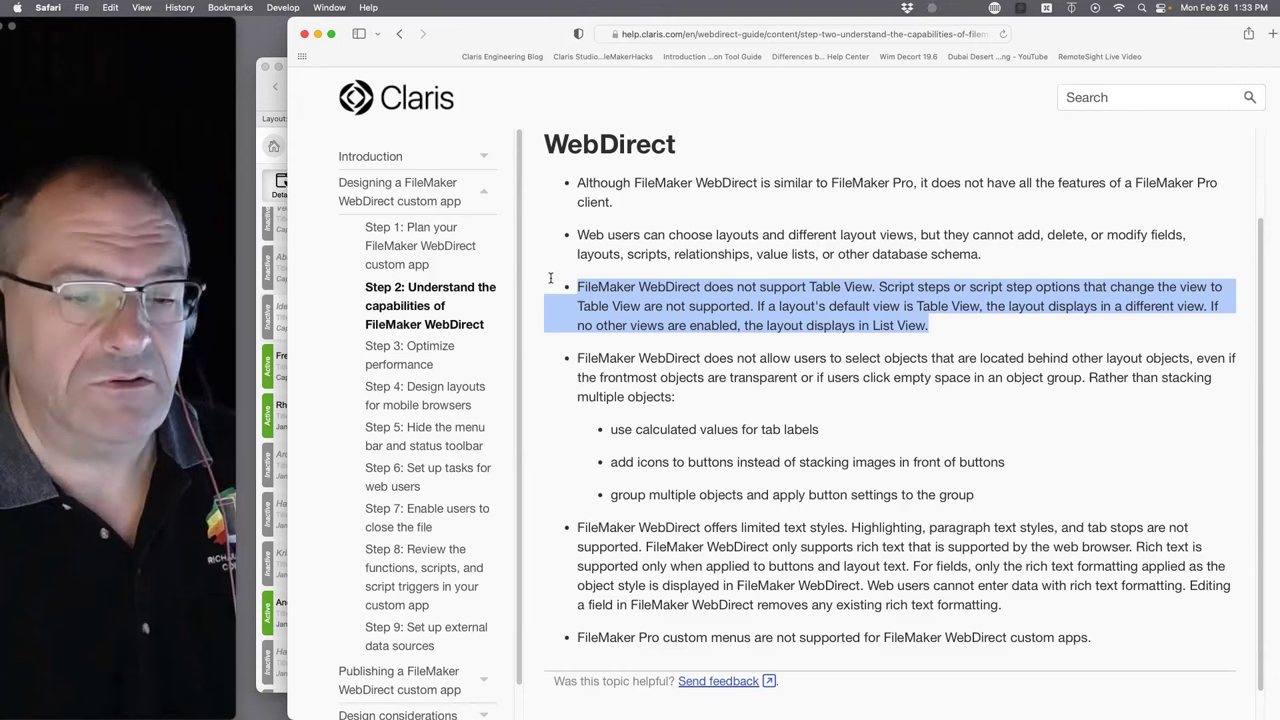
{"action": "scroll", "coordinate": [764, 522], "scroll_direction": "down", "scroll_amount": 1}
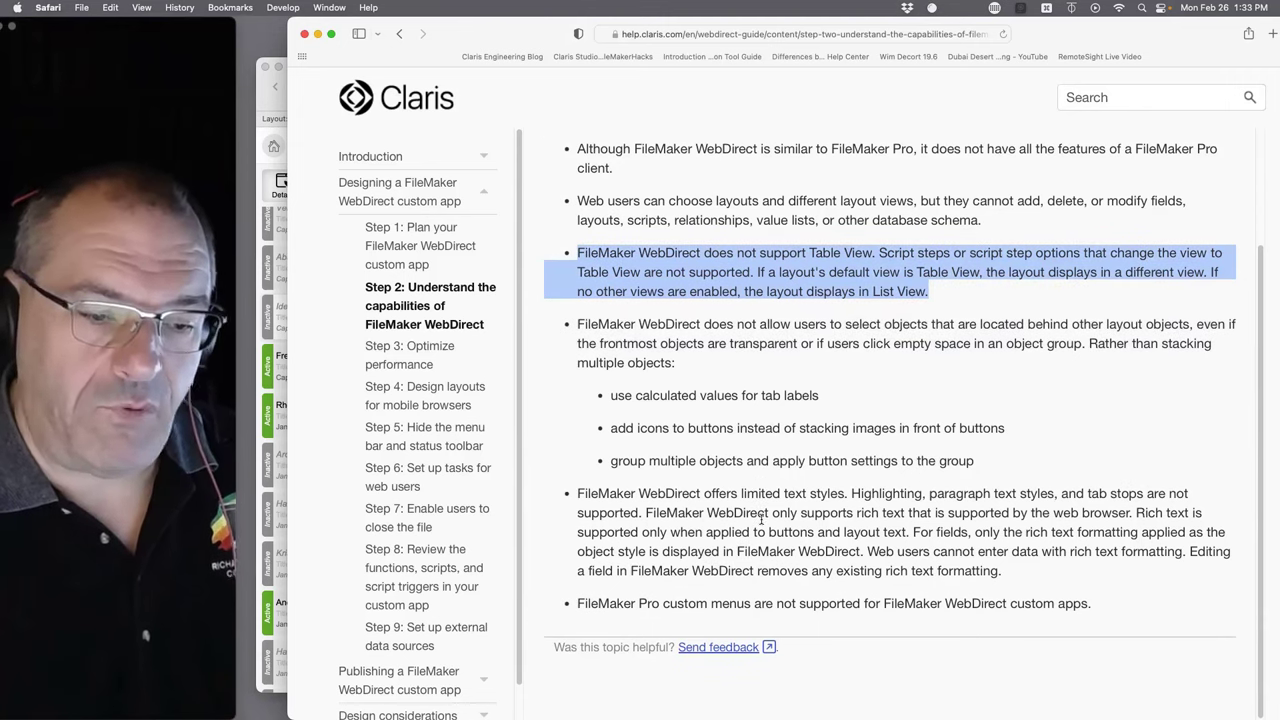
{"action": "left_click_drag", "start_coordinate": [757, 493], "coordinate": [1015, 577]}
{"action": "left_click", "coordinate": [1017, 577]}
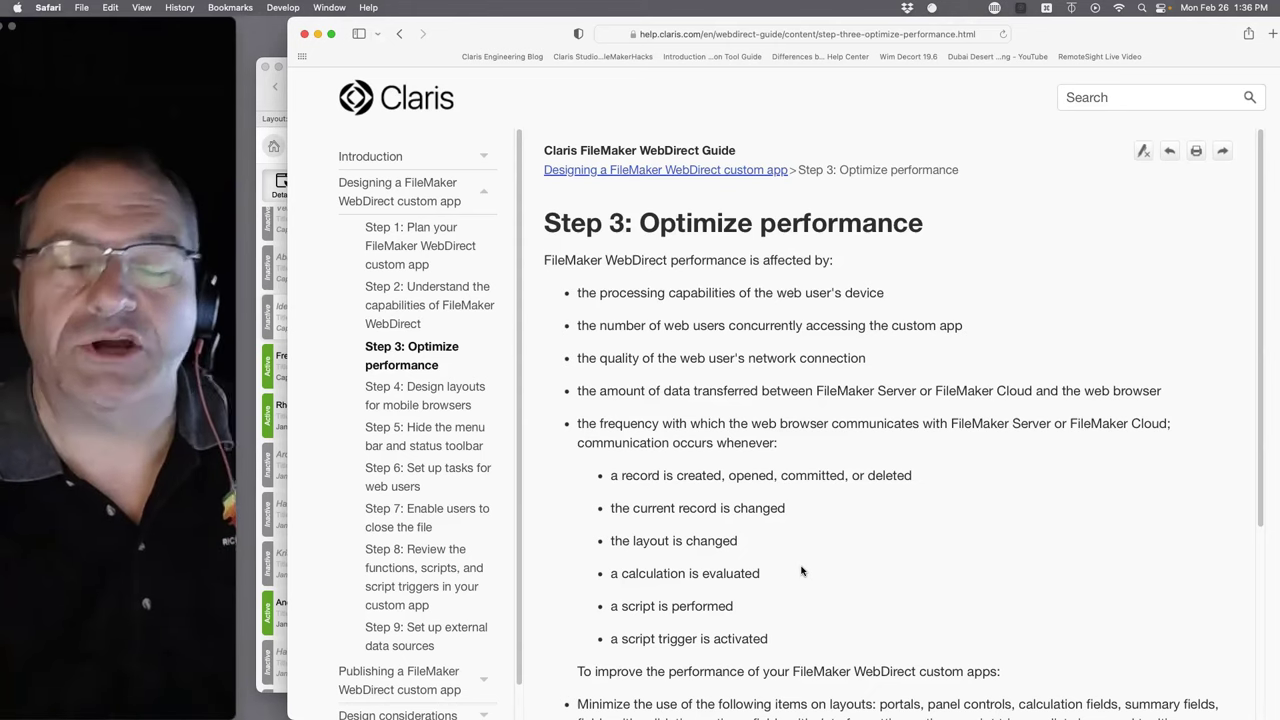
- Highlight the Step 3 title, intro and first performance factors down to the last sub-bullet
{"action": "scroll", "coordinate": [739, 620], "scroll_direction": "down", "scroll_amount": 1}
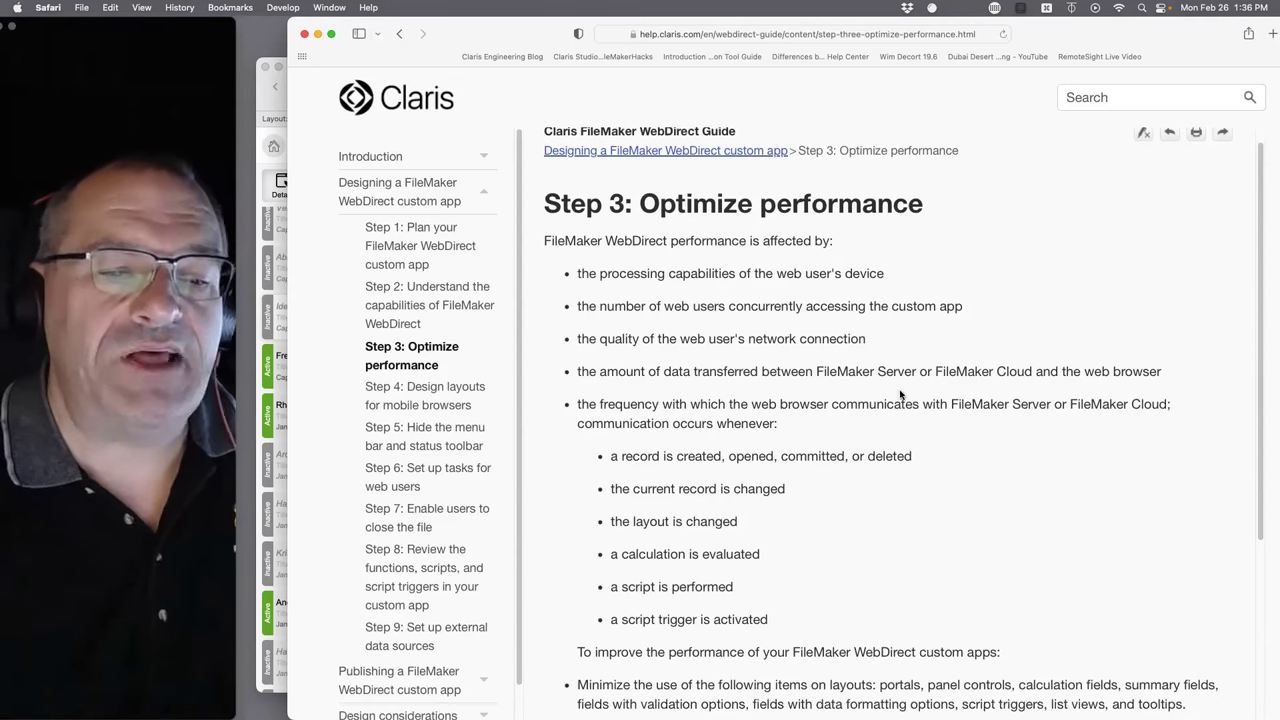
{"action": "scroll", "coordinate": [796, 559], "scroll_direction": "down", "scroll_amount": 3}
{"action": "scroll", "coordinate": [796, 559], "scroll_direction": "up", "scroll_amount": 4}
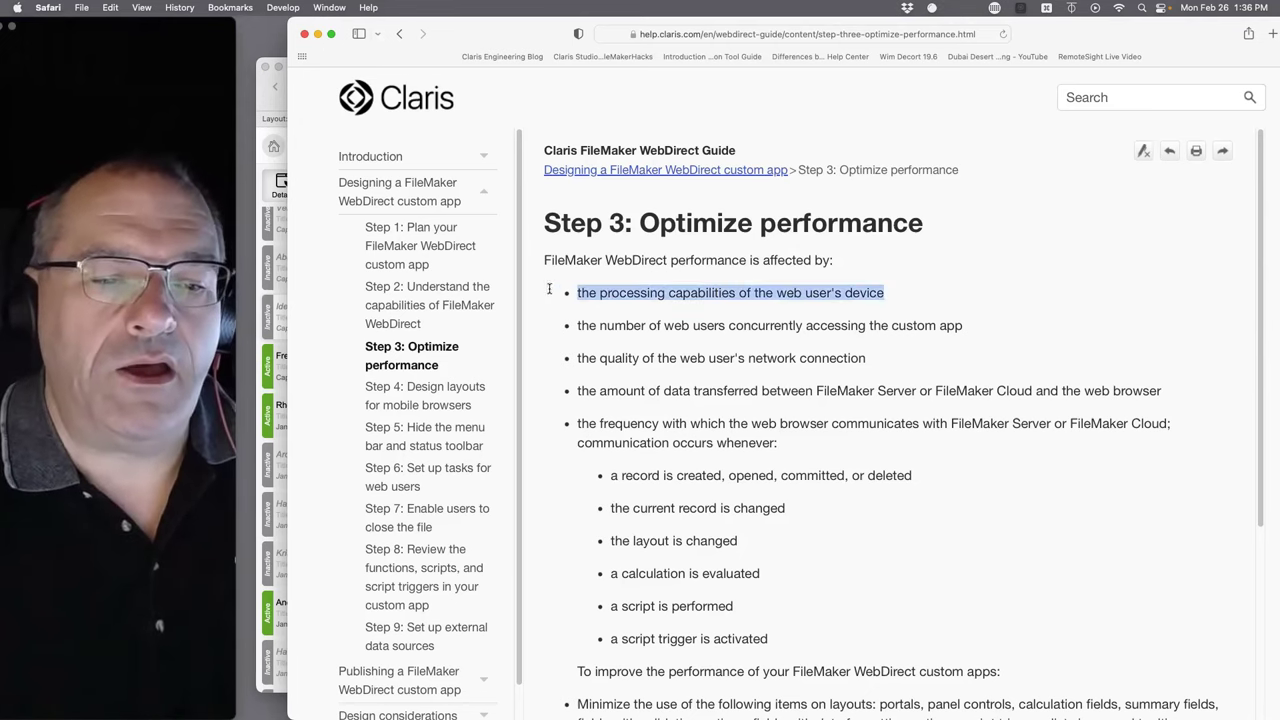
{"action": "left_click_drag", "start_coordinate": [549, 289], "coordinate": [546, 251]}
{"action": "left_click", "coordinate": [656, 280]}
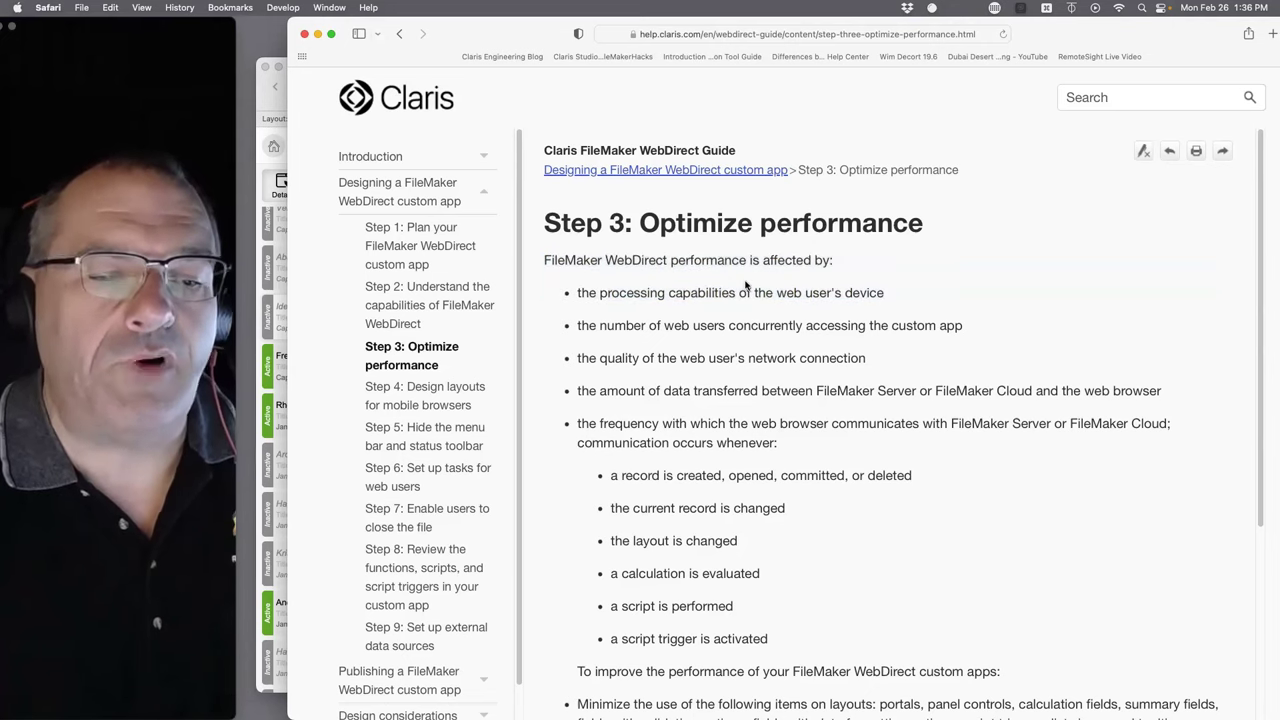
{"action": "left_click_drag", "start_coordinate": [924, 296], "coordinate": [561, 258]}
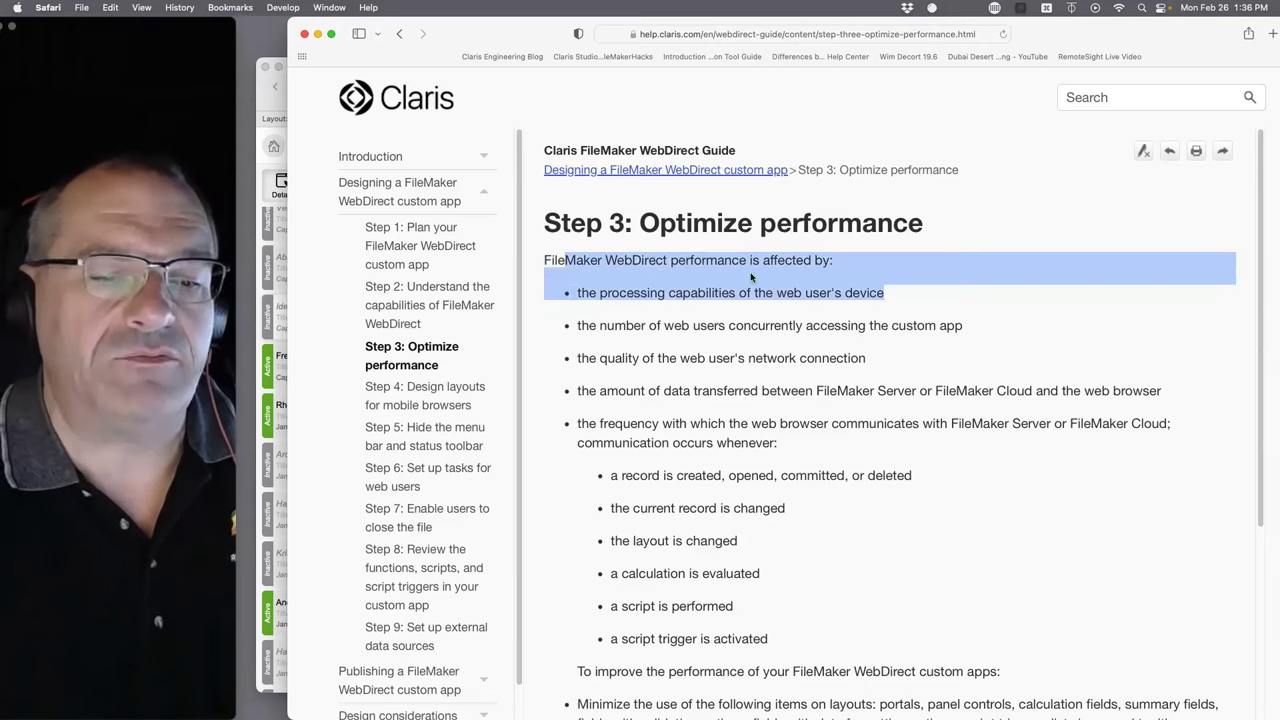
{"action": "left_click_drag", "start_coordinate": [996, 336], "coordinate": [680, 325]}
{"action": "left_click_drag", "start_coordinate": [589, 296], "coordinate": [572, 231]}
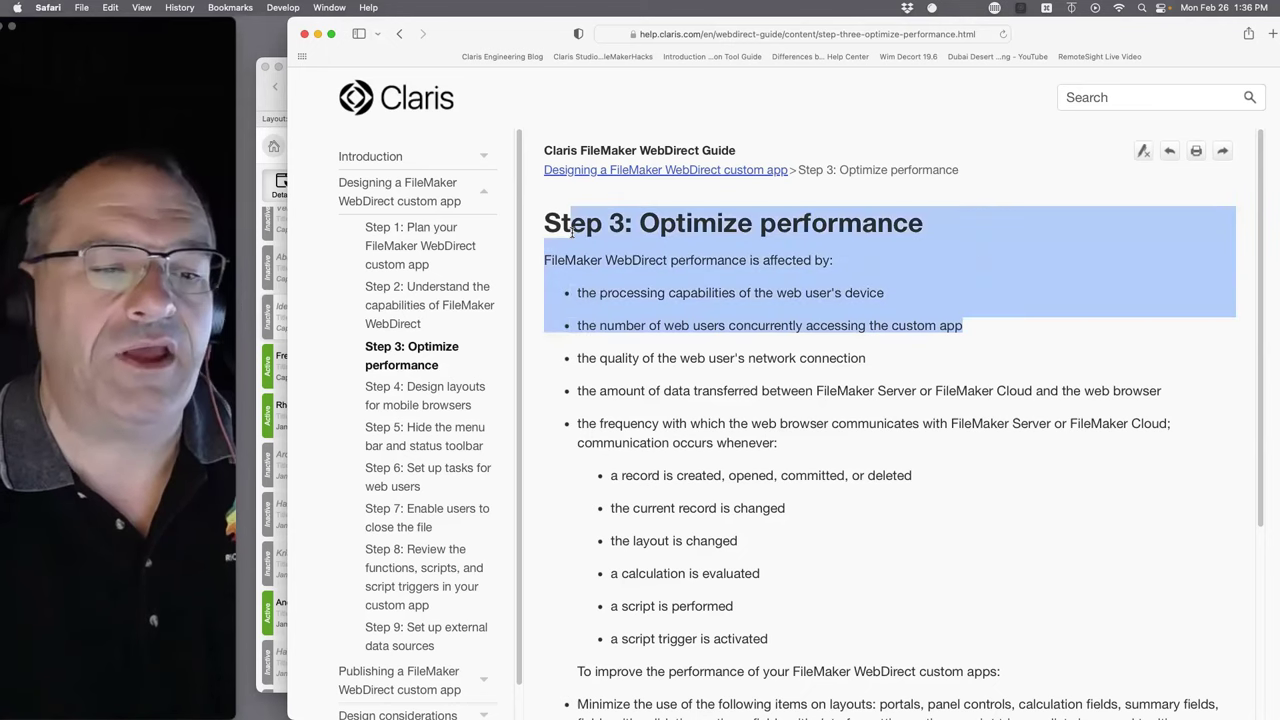
{"action": "left_click", "coordinate": [939, 273]}
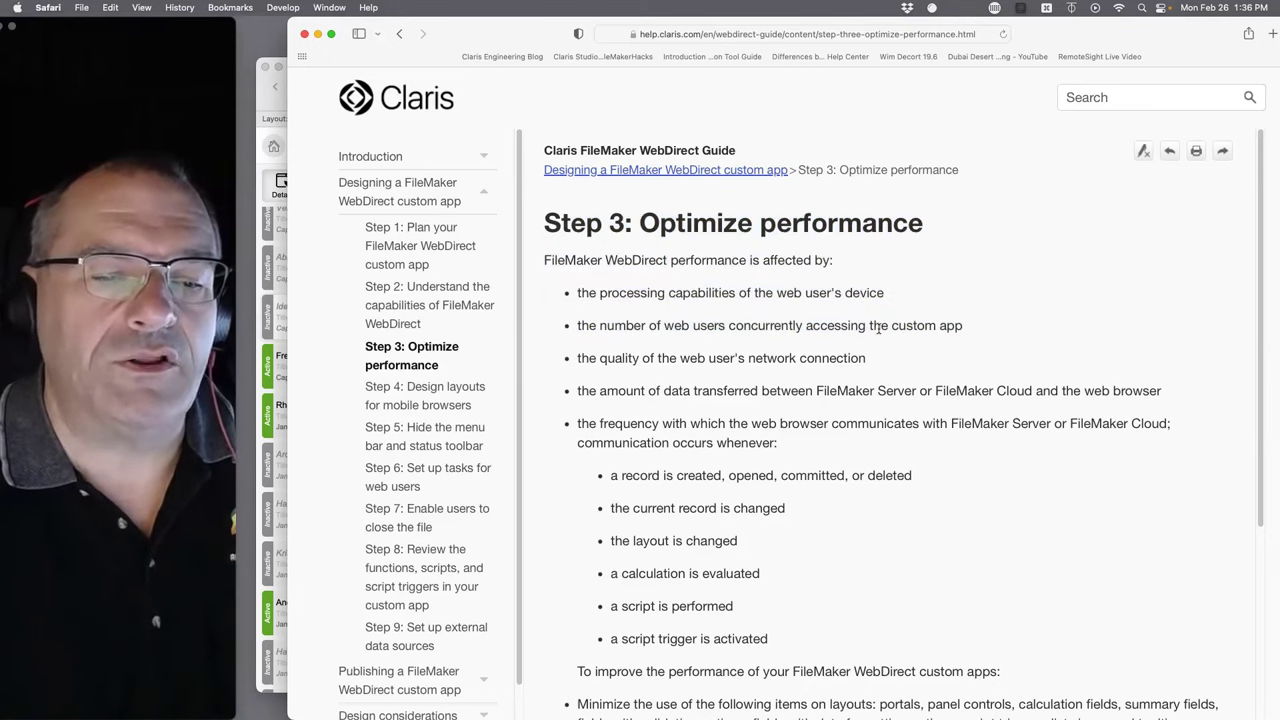
{"action": "left_click_drag", "start_coordinate": [897, 313], "coordinate": [534, 225]}
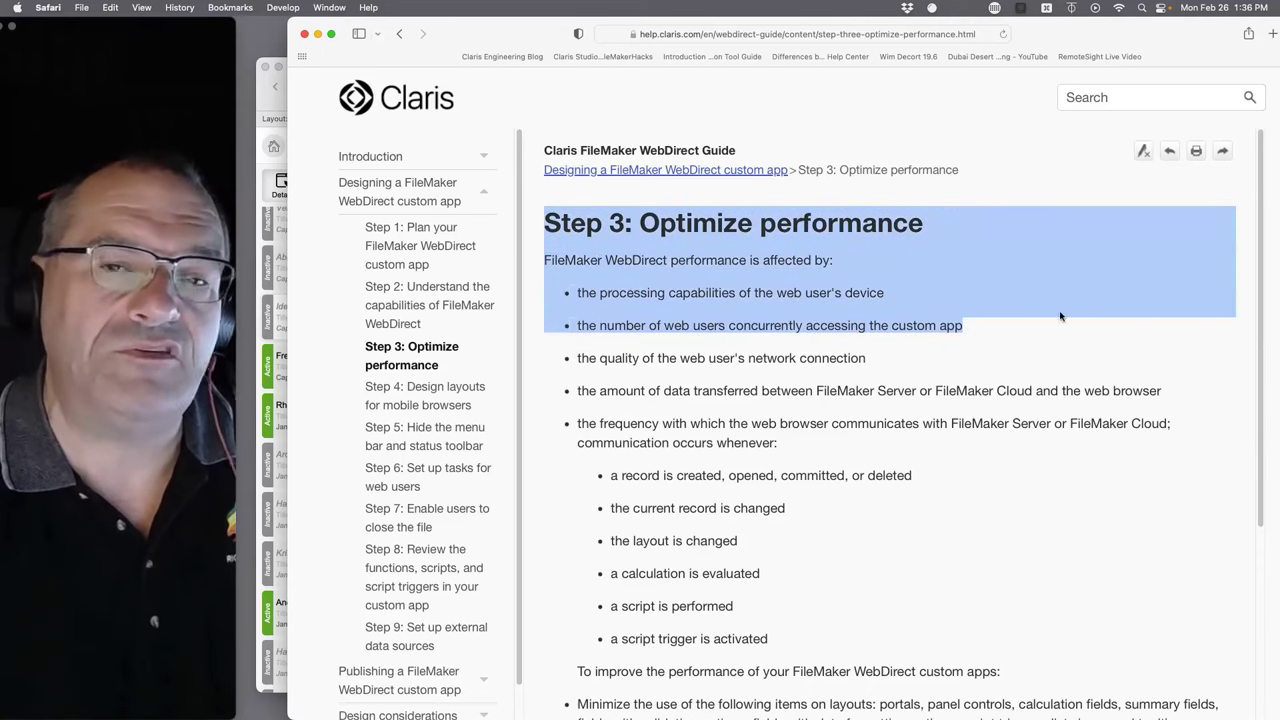
{"action": "left_click", "coordinate": [999, 305]}
{"action": "left_click_drag", "start_coordinate": [822, 357], "coordinate": [550, 210]}
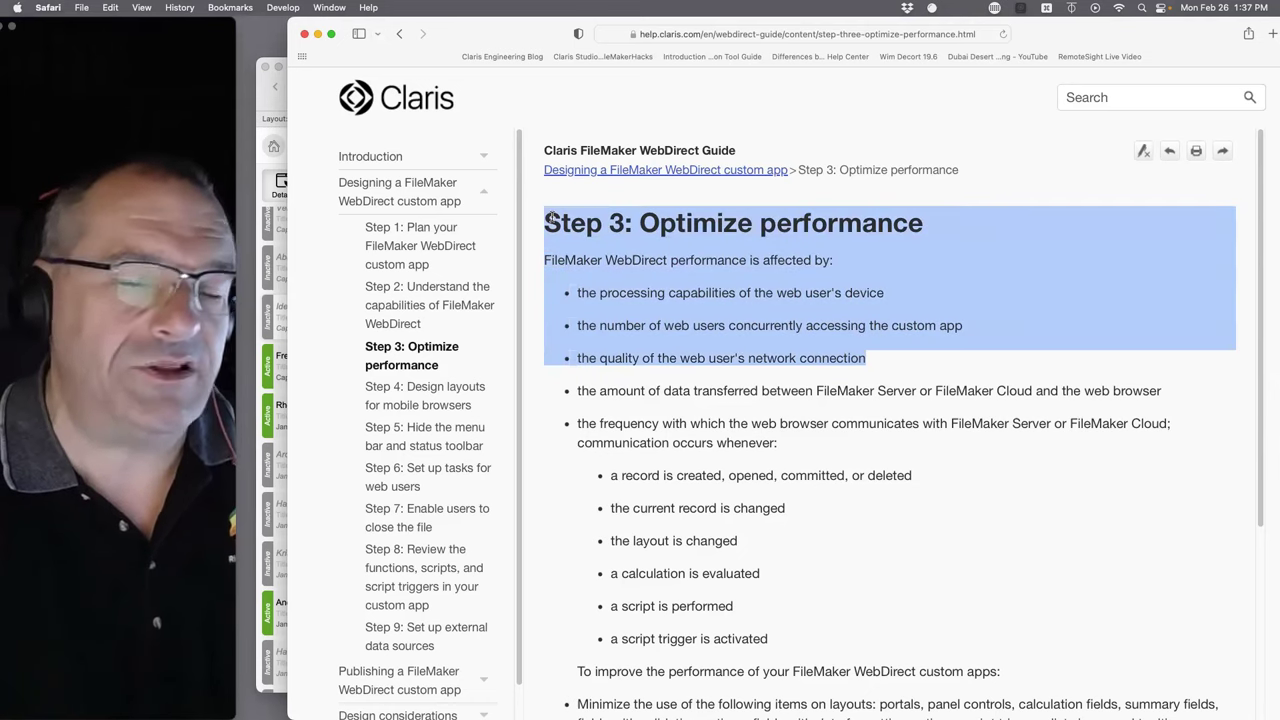
{"action": "left_click", "coordinate": [891, 369]}
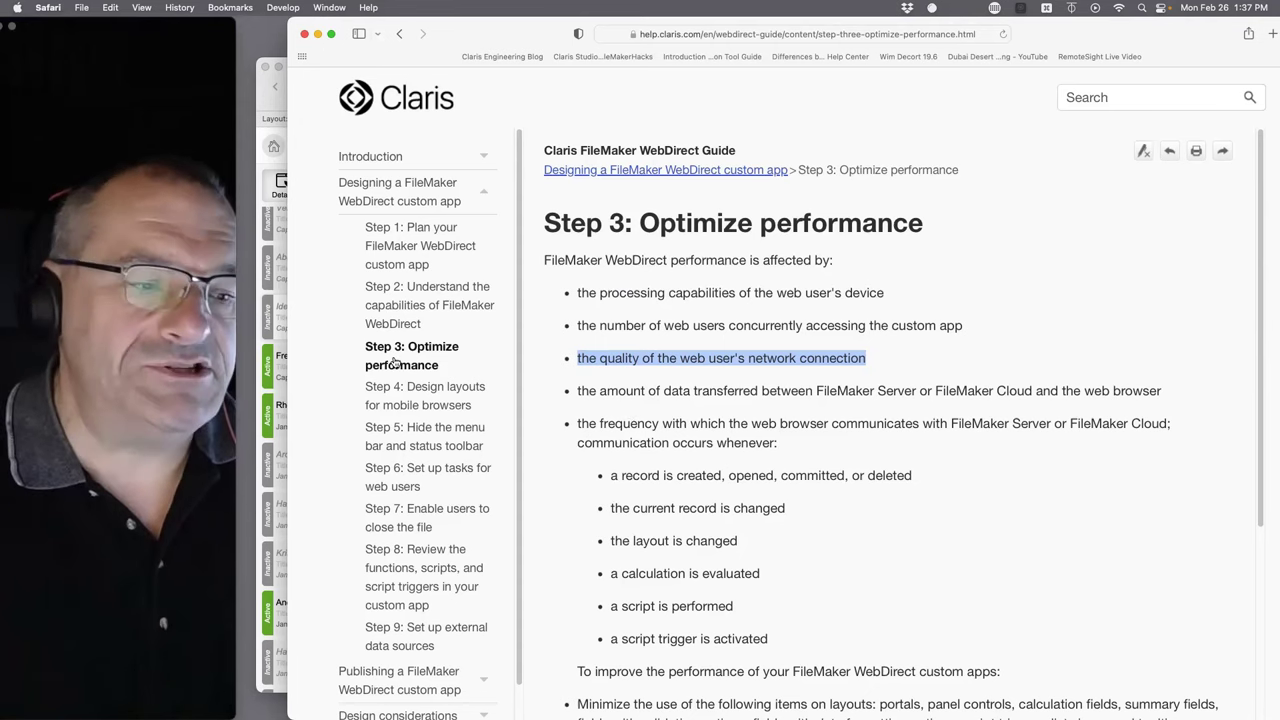
{"action": "left_click_drag", "start_coordinate": [636, 222], "coordinate": [882, 663]}
{"action": "left_click", "coordinate": [956, 555]}
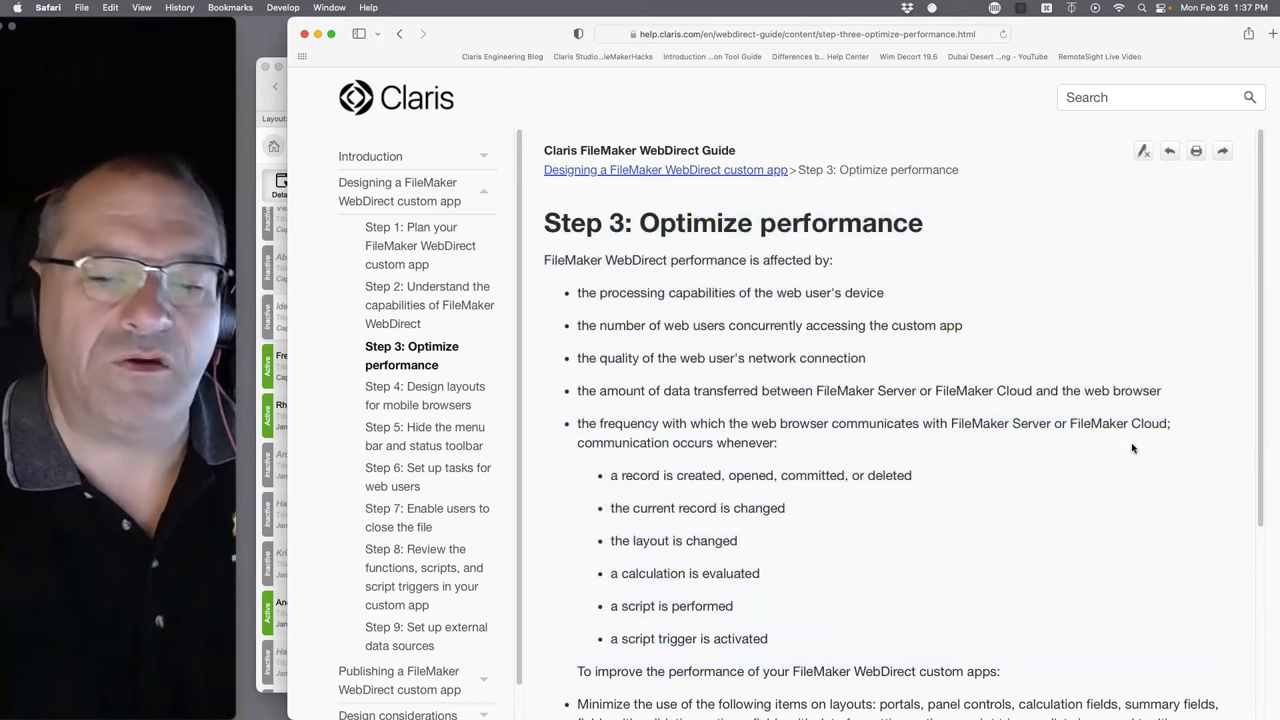
- Highlight the network-connection and communication-frequency bullets and the record-created sub-bullet
{"action": "left_click_drag", "start_coordinate": [1165, 389], "coordinate": [530, 347]}
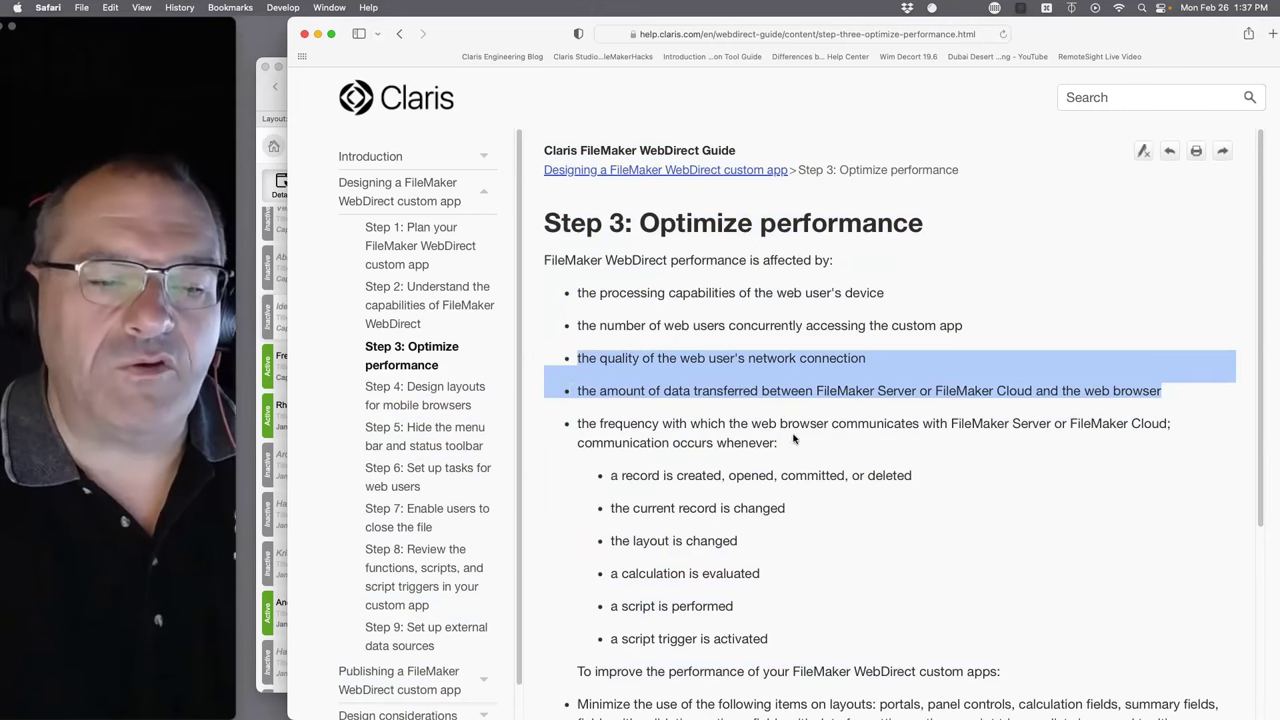
{"action": "left_click_drag", "start_coordinate": [778, 443], "coordinate": [728, 418]}
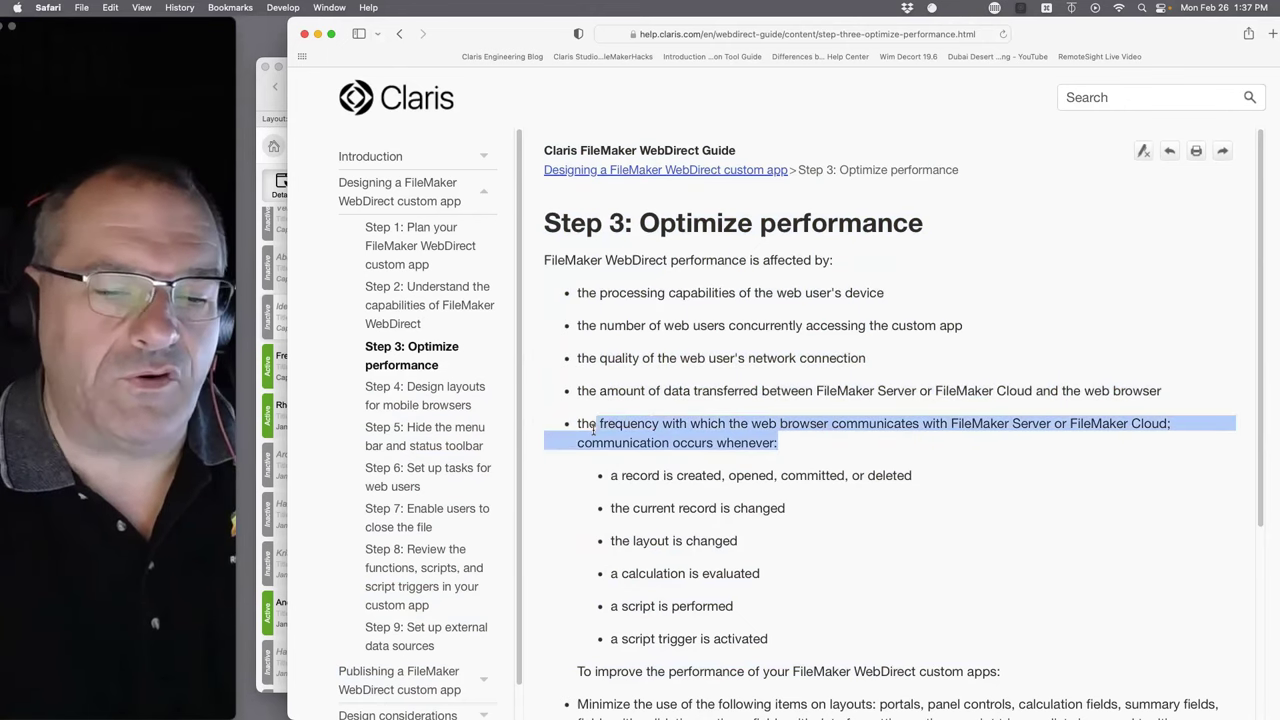
{"action": "left_click", "coordinate": [644, 466]}
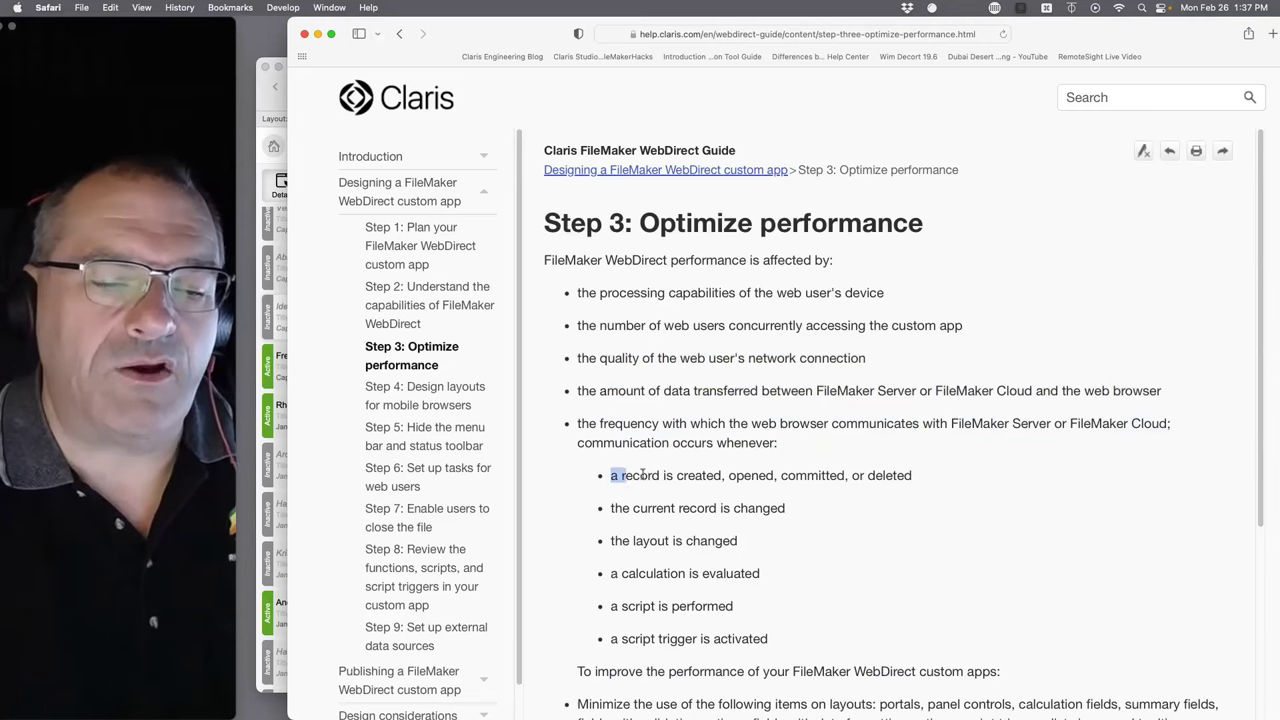
{"action": "left_click_drag", "start_coordinate": [643, 475], "coordinate": [859, 479]}
{"action": "left_click_drag", "start_coordinate": [959, 474], "coordinate": [573, 479]}
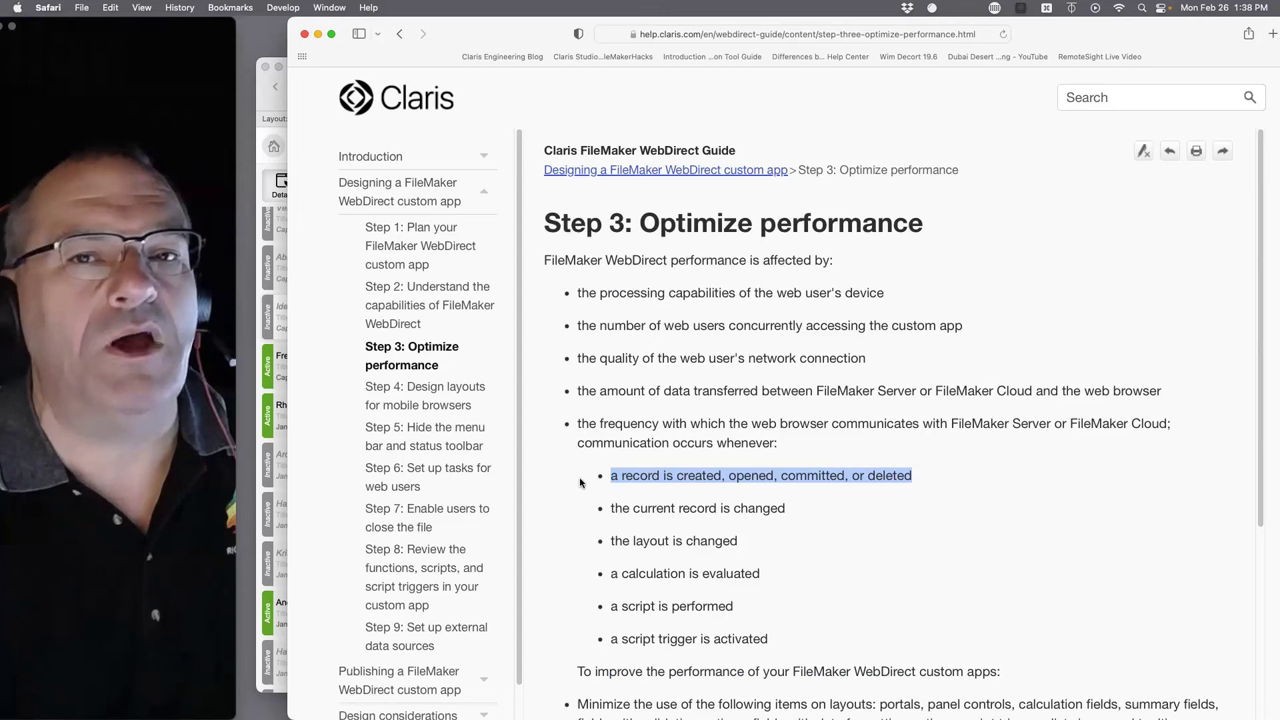
{"action": "left_click_drag", "start_coordinate": [811, 508], "coordinate": [608, 477]}
{"action": "left_click_drag", "start_coordinate": [814, 551], "coordinate": [565, 476]}
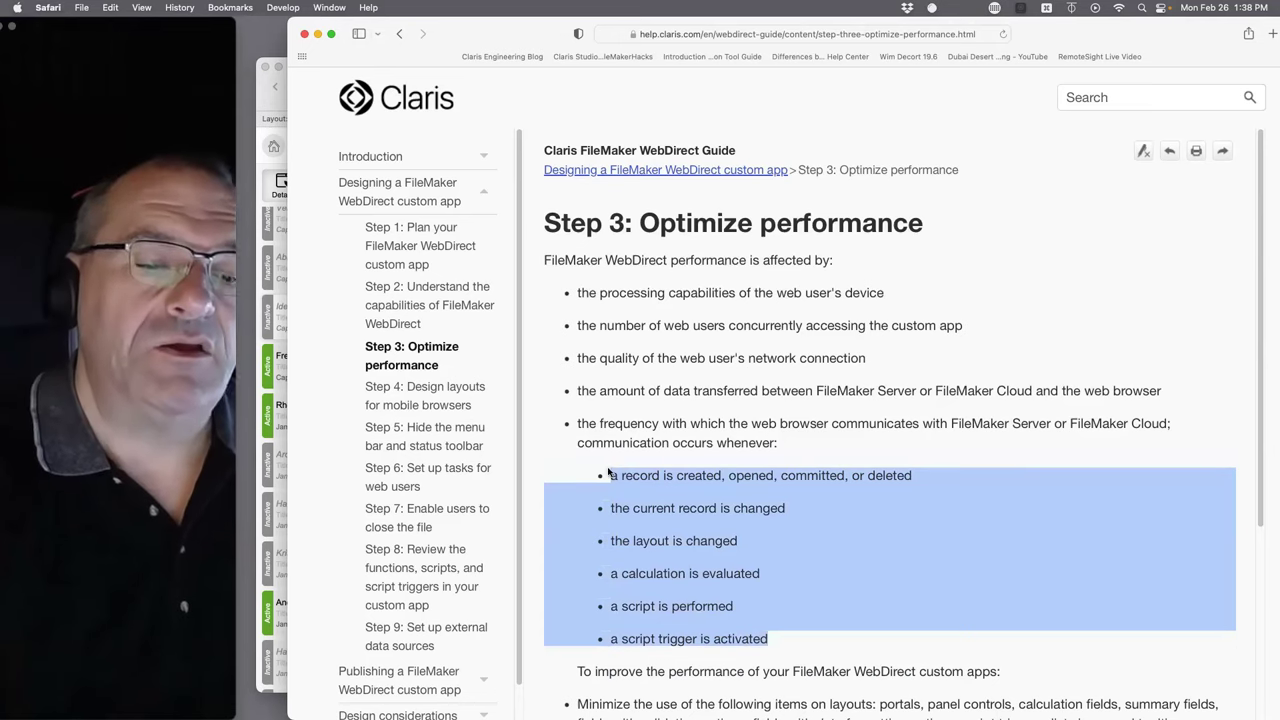
{"action": "left_click", "coordinate": [692, 485]}
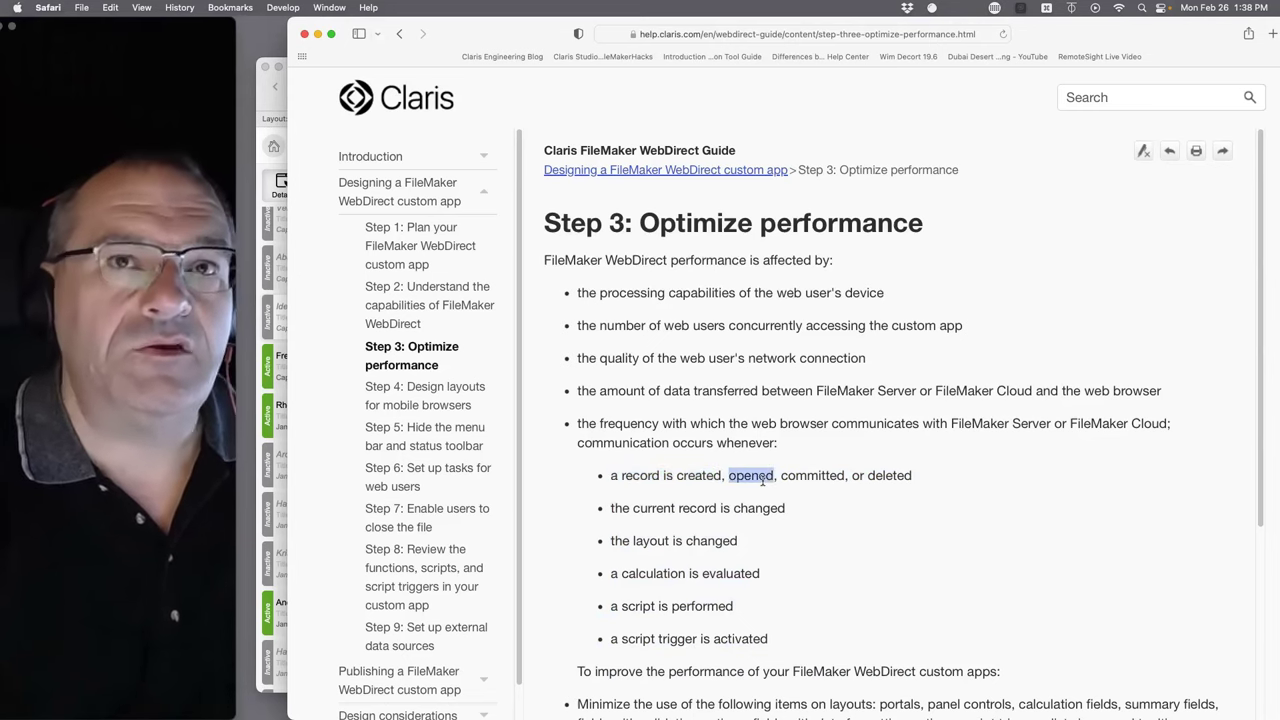
- Select the six communication sub-bullets, then minimise the help guide window
{"action": "triple_click", "coordinate": [763, 478]}
{"action": "left_click", "coordinate": [759, 488]}
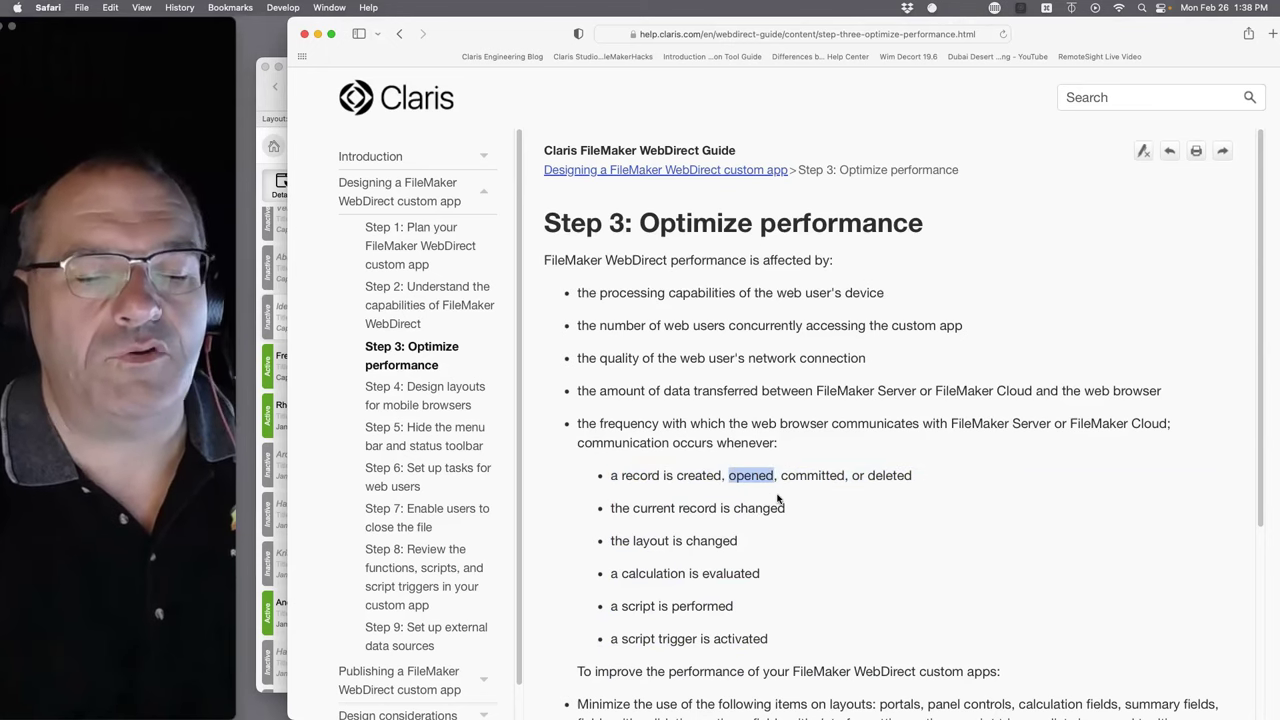
{"action": "double_click", "coordinate": [812, 475]}
{"action": "left_click_drag", "start_coordinate": [937, 476], "coordinate": [571, 473]}
{"action": "left_click_drag", "start_coordinate": [794, 646], "coordinate": [561, 456]}
{"action": "left_click", "coordinate": [787, 538]}
{"action": "scroll", "coordinate": [791, 608], "scroll_direction": "down", "scroll_amount": 5}
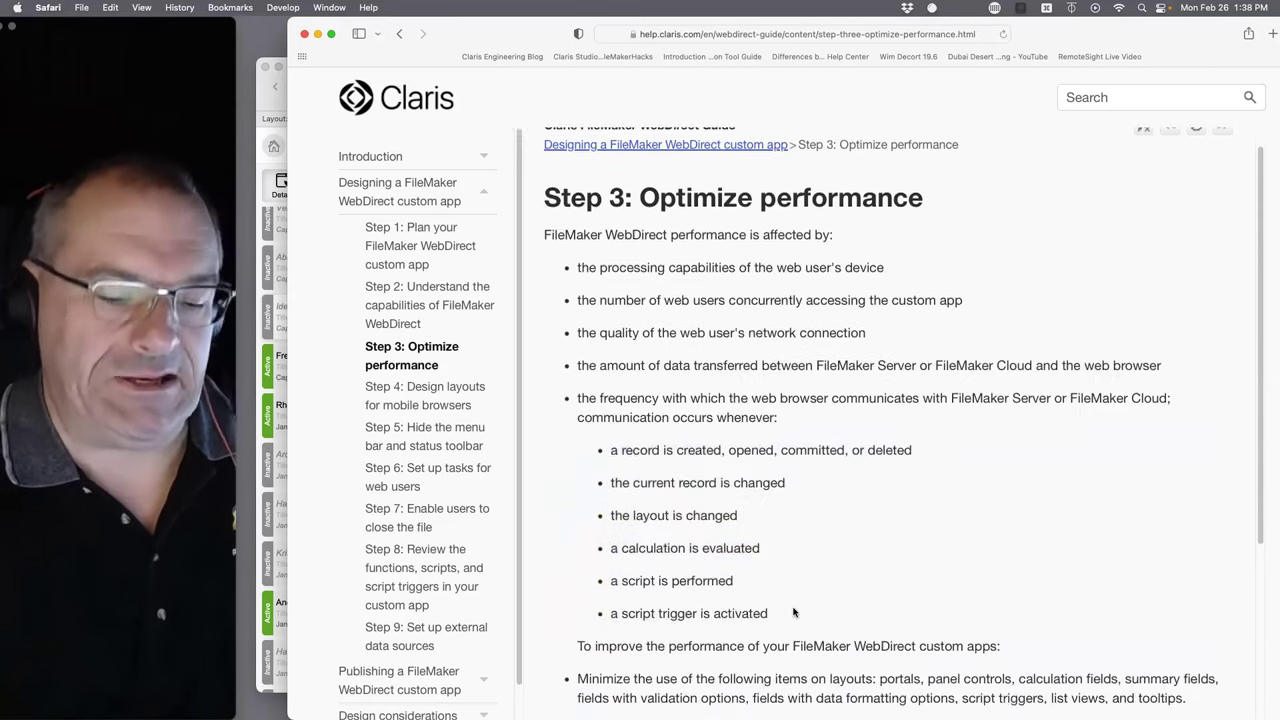
{"action": "left_click_drag", "start_coordinate": [808, 669], "coordinate": [564, 447]}
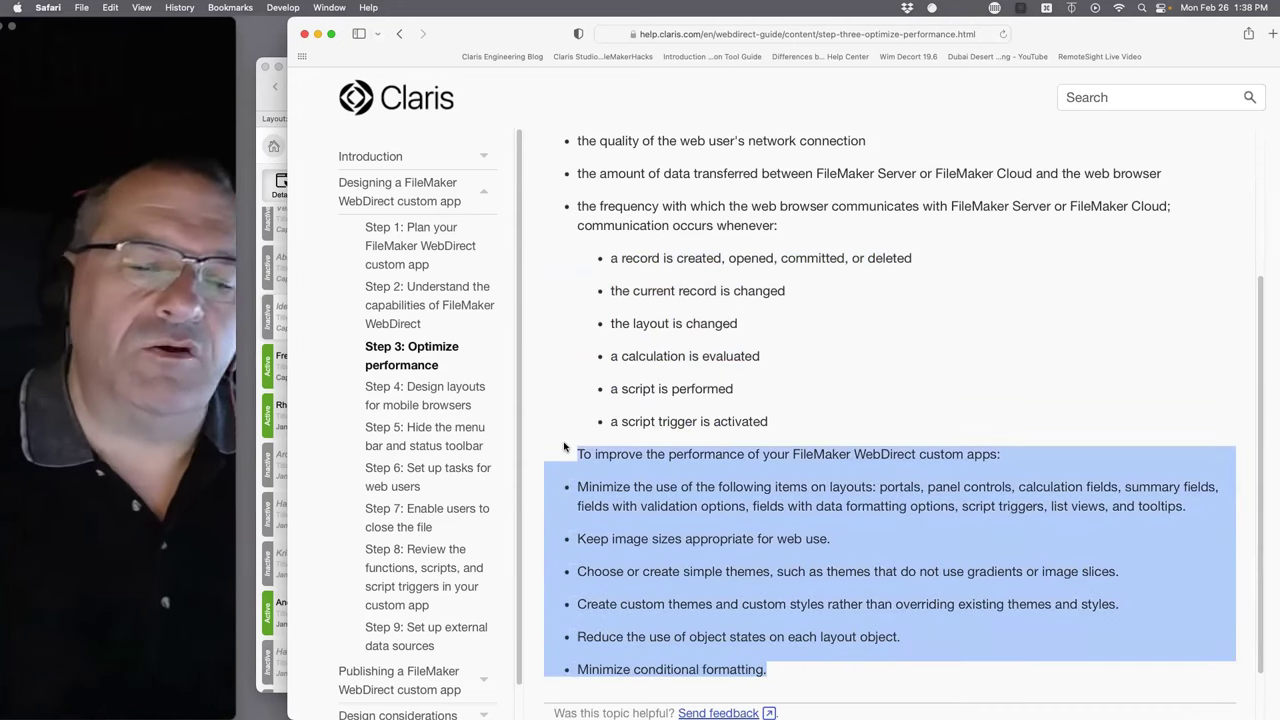
{"action": "left_click", "coordinate": [318, 34]}
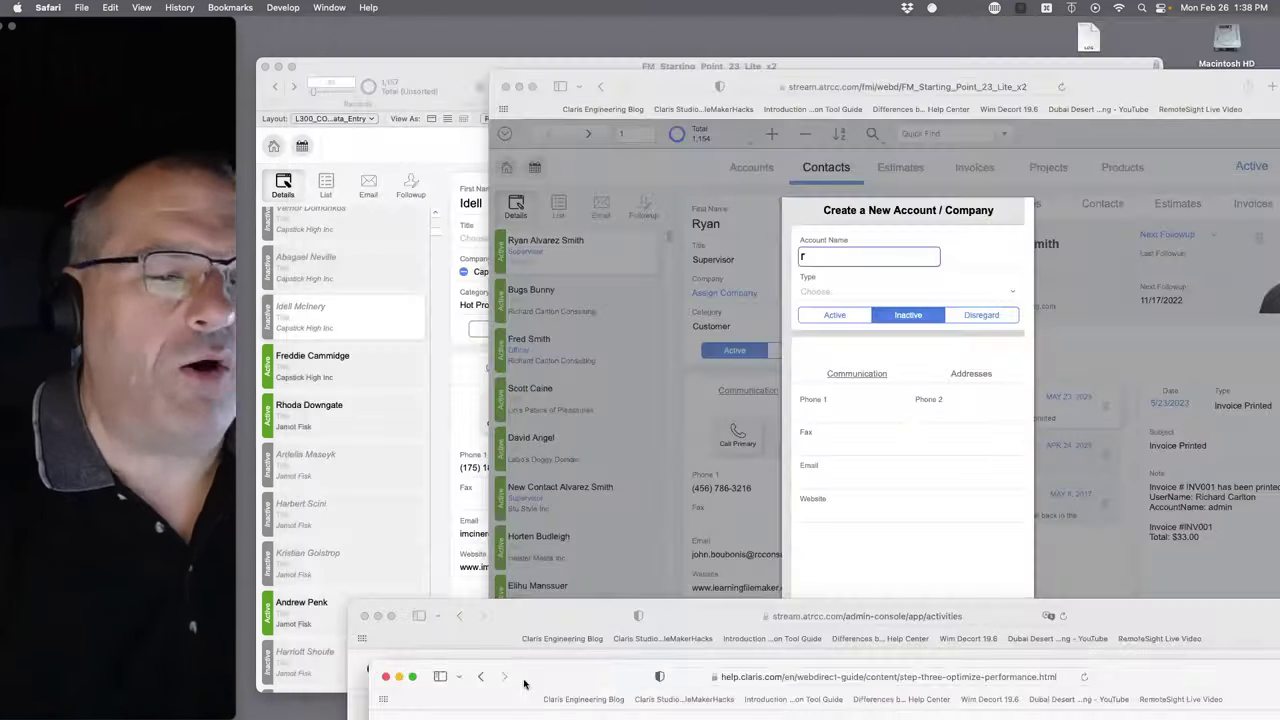
- Cancel the Create a New Account / Company form and return to the WebDirect Contacts layout
{"action": "left_click", "coordinate": [616, 390]}
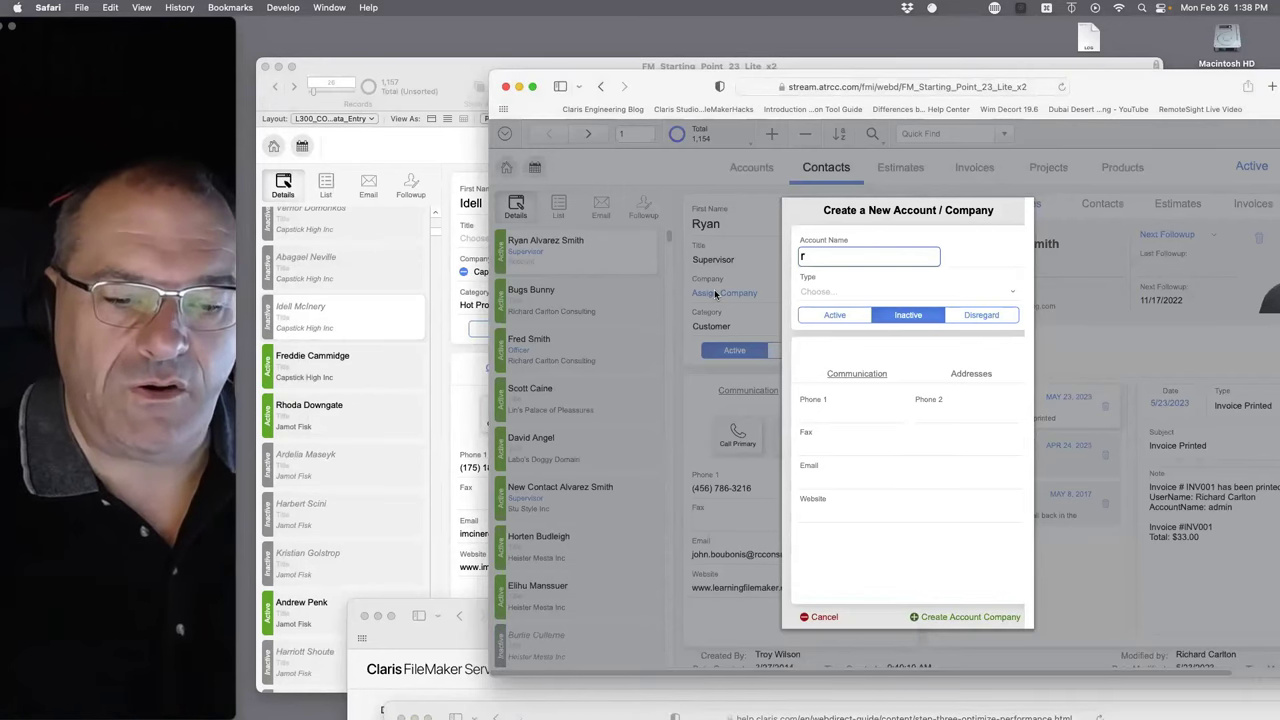
{"action": "left_click", "coordinate": [814, 617]}
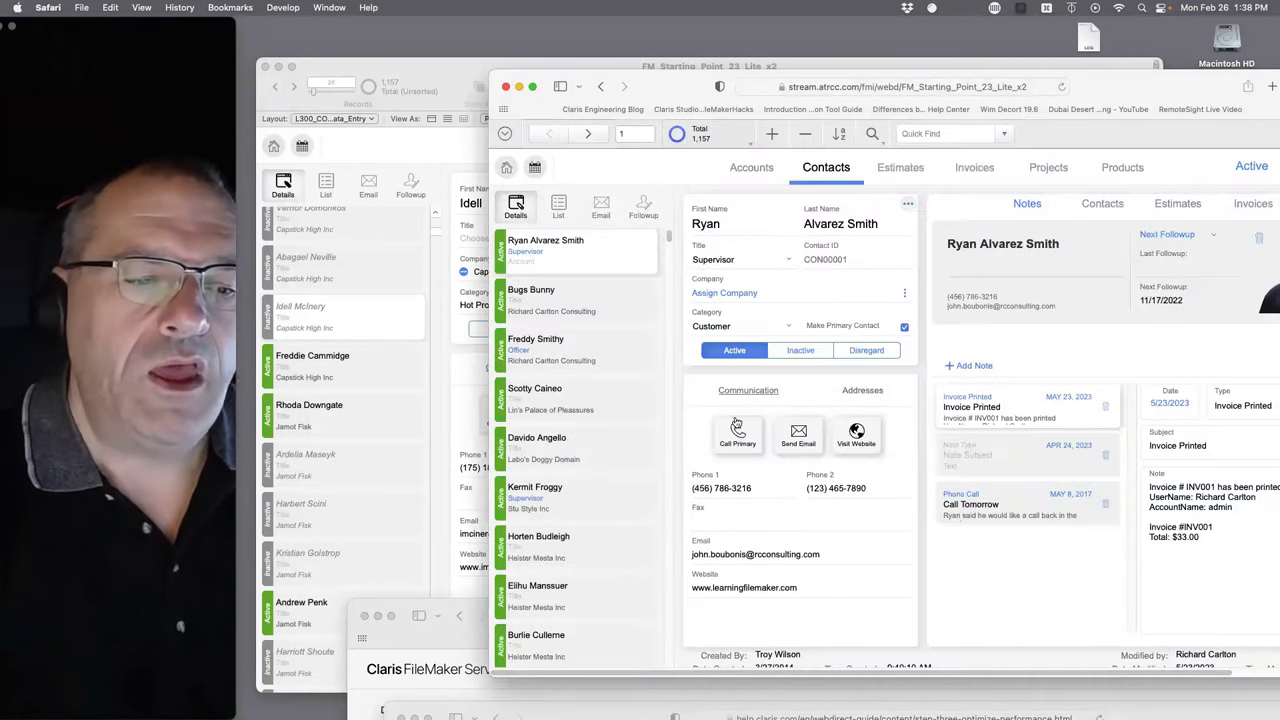
{"action": "left_click", "coordinate": [434, 308]}
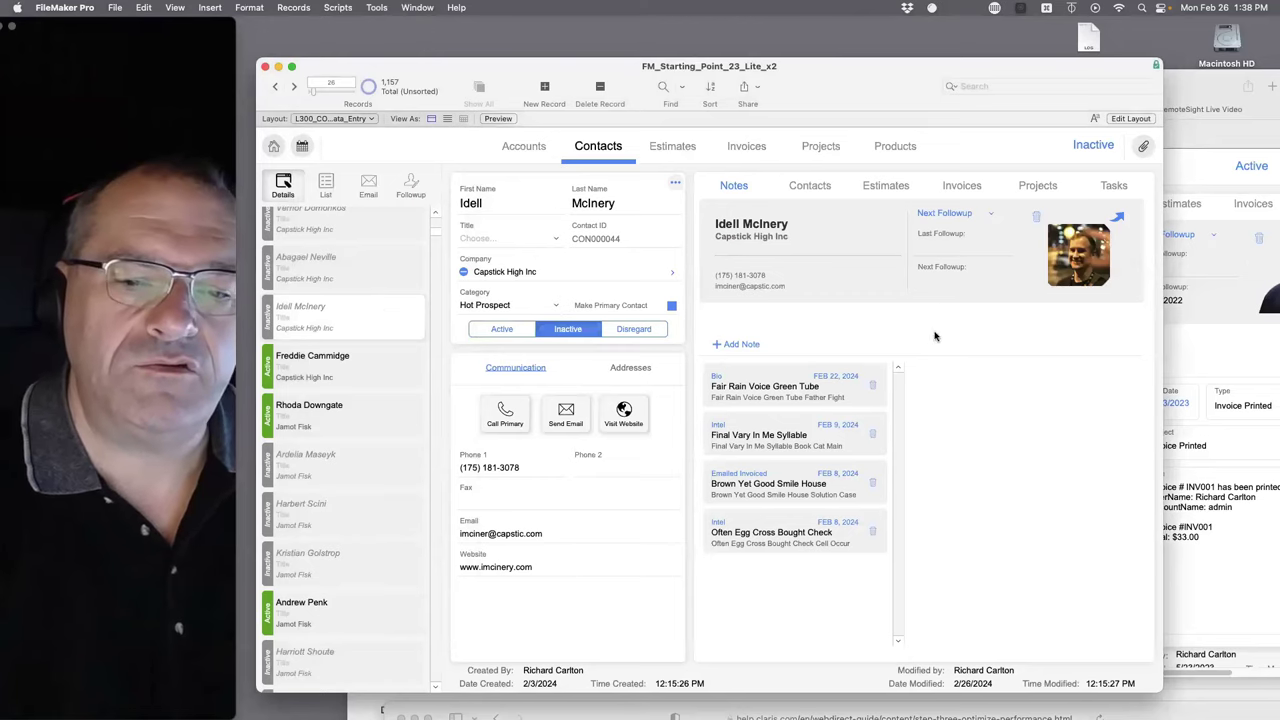
{"action": "left_click", "coordinate": [1229, 336]}
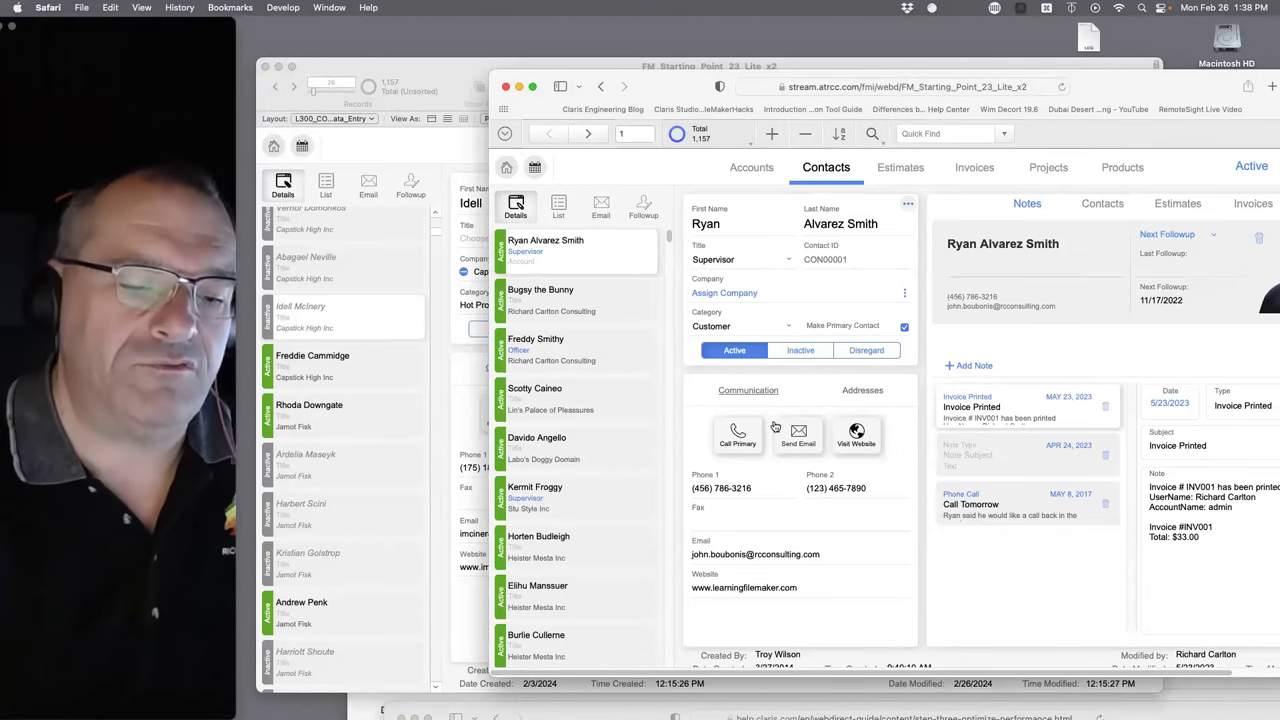
- Bring the server Admin Console window forward and drag it up into view
{"action": "left_click", "coordinate": [576, 698]}
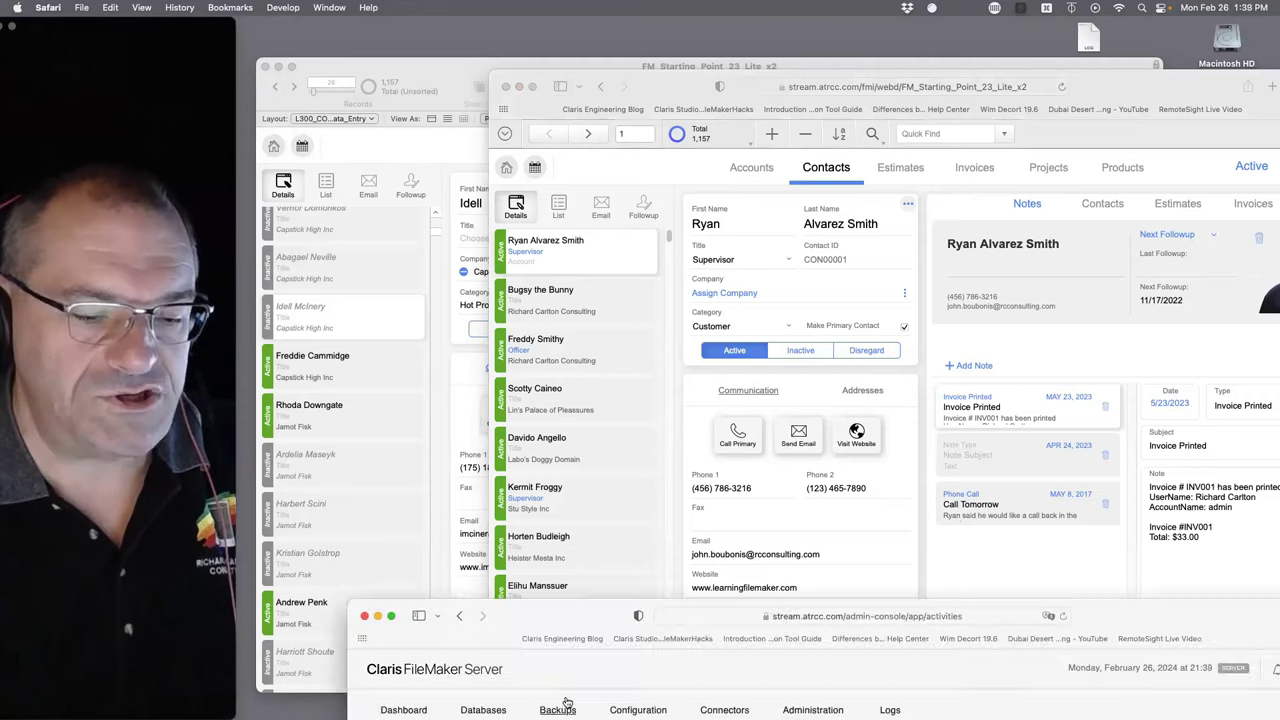
{"action": "left_click_drag", "start_coordinate": [590, 608], "coordinate": [545, 28]}
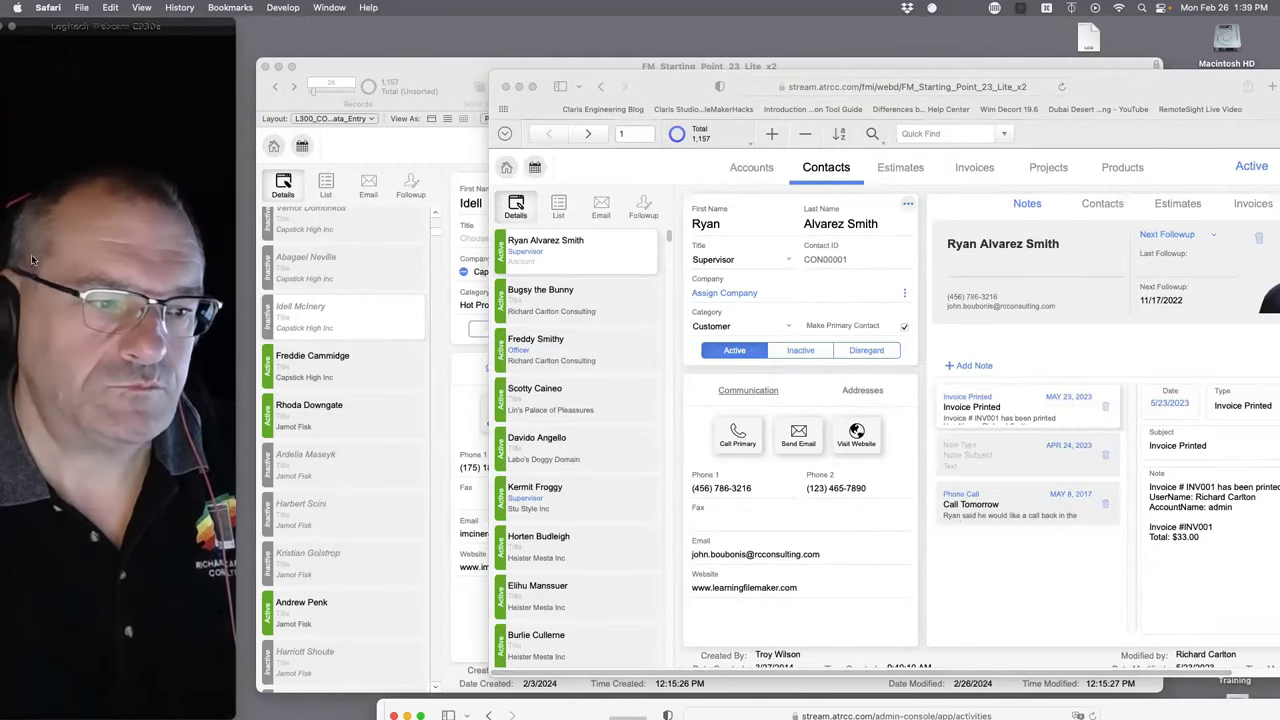
{"action": "mouse_move", "coordinate": [4, 268]}
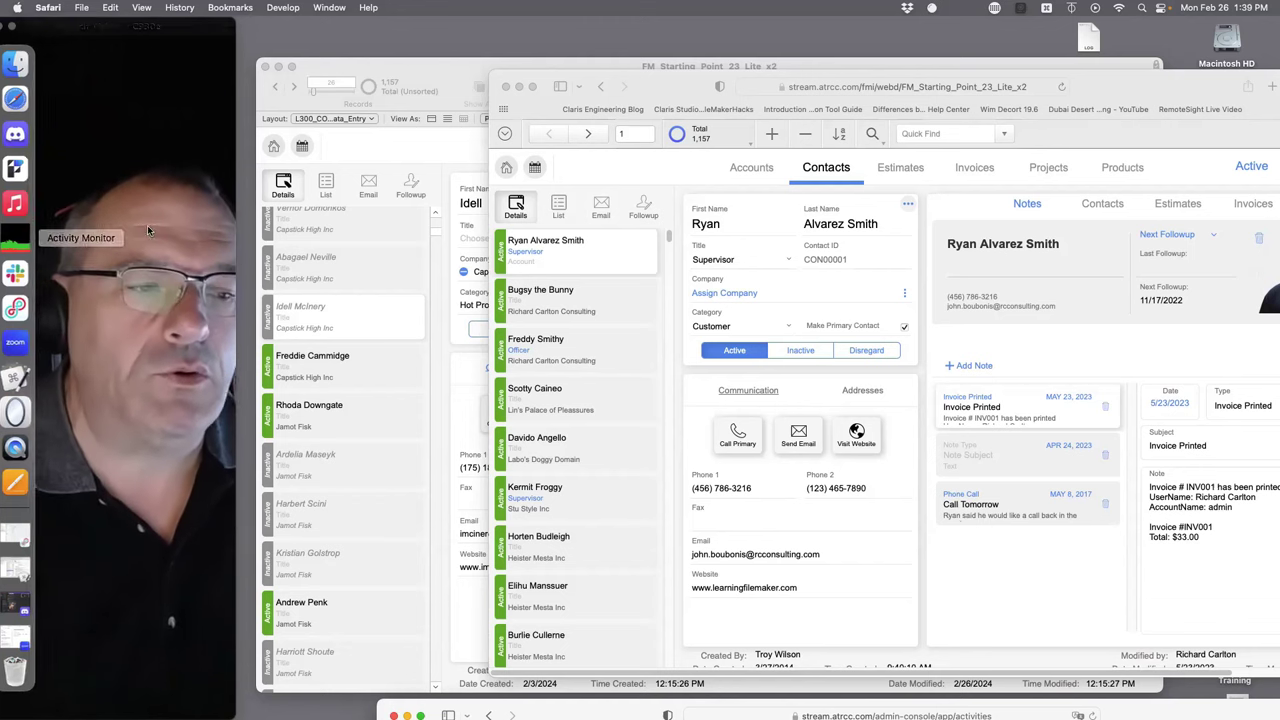
{"action": "left_click", "coordinate": [26, 168]}
{"action": "left_click", "coordinate": [44, 7]}
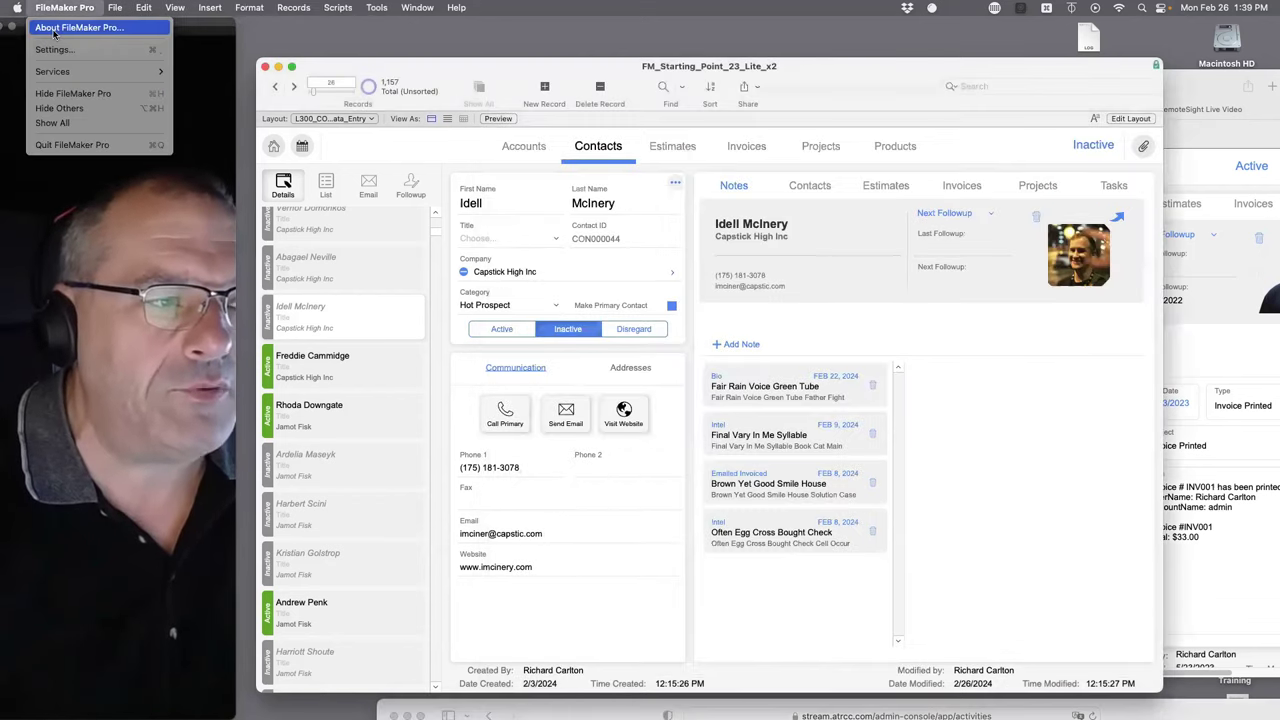
{"action": "left_click", "coordinate": [62, 26]}
{"action": "left_click", "coordinate": [349, 292]}
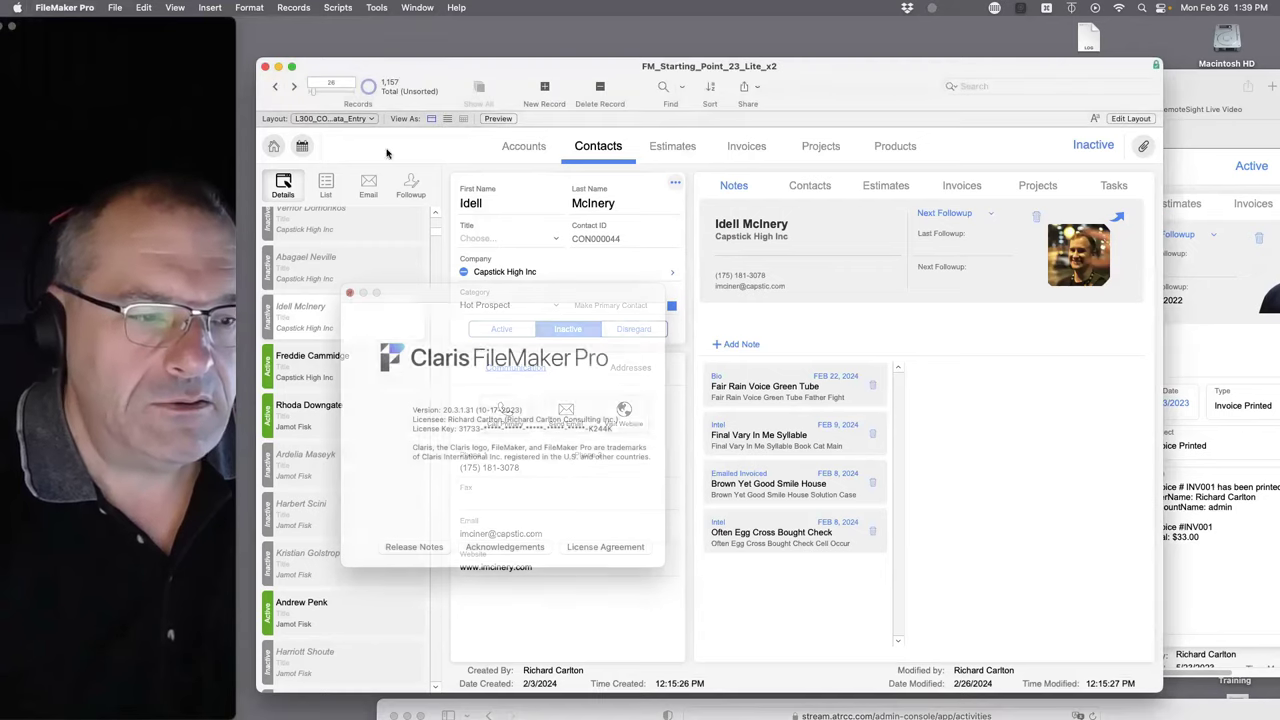
{"action": "left_click", "coordinate": [1089, 146]}
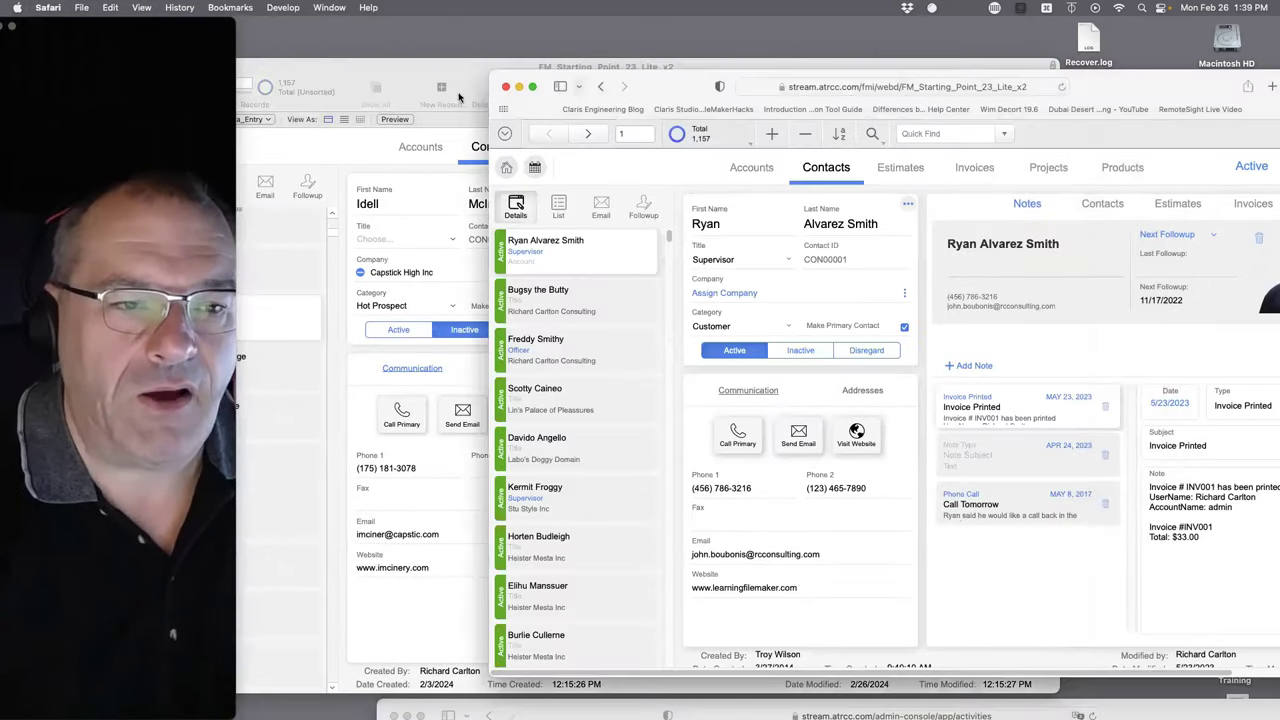
{"action": "left_click", "coordinate": [48, 7]}
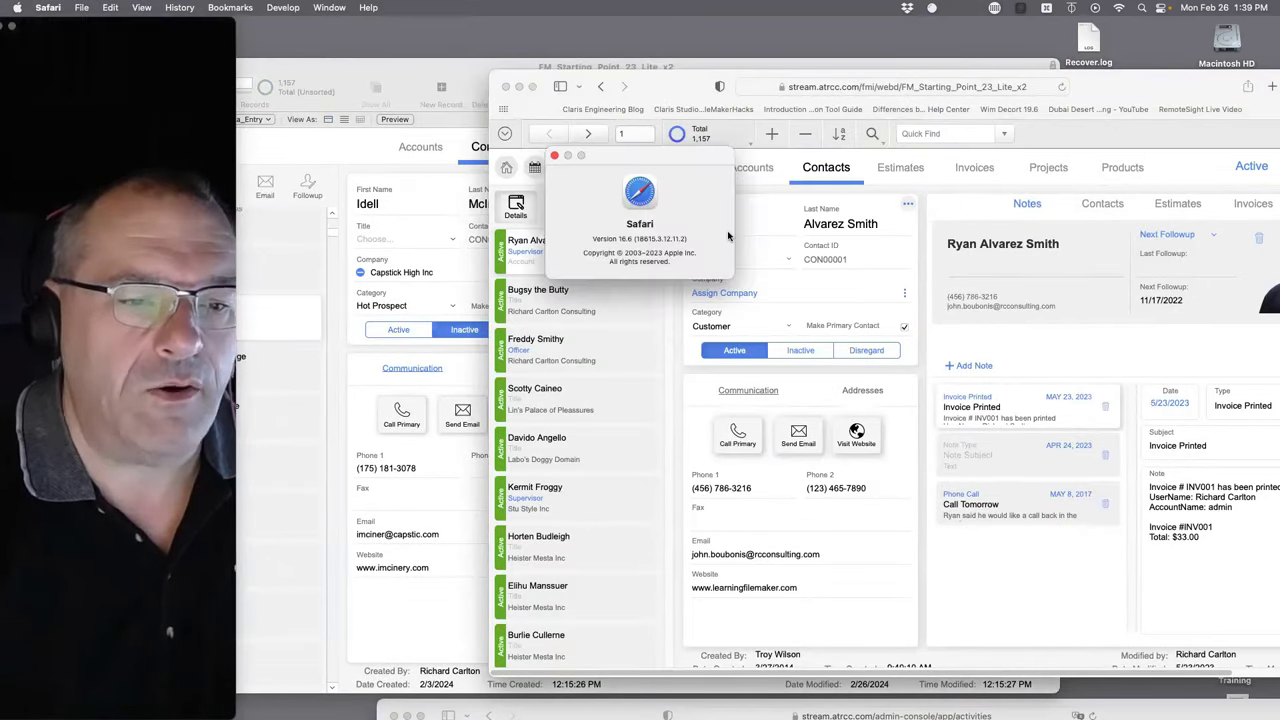
{"action": "left_click", "coordinate": [667, 322]}
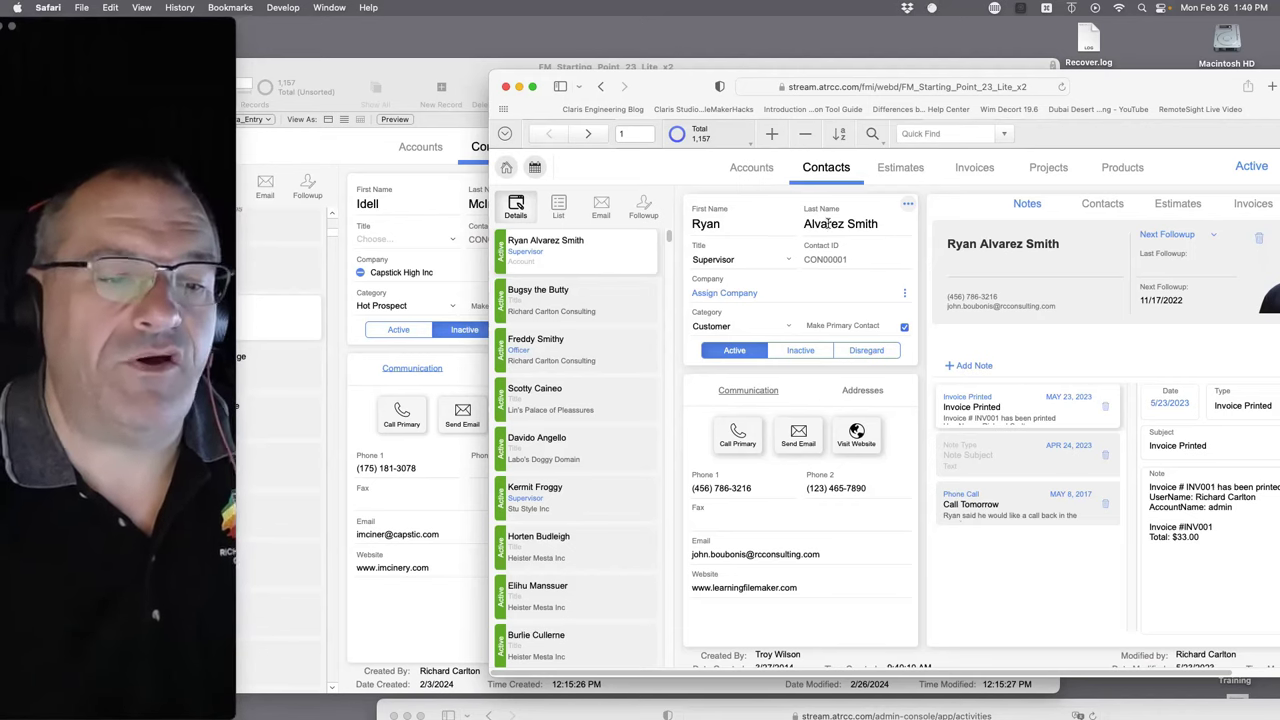
{"action": "left_click", "coordinate": [568, 304]}
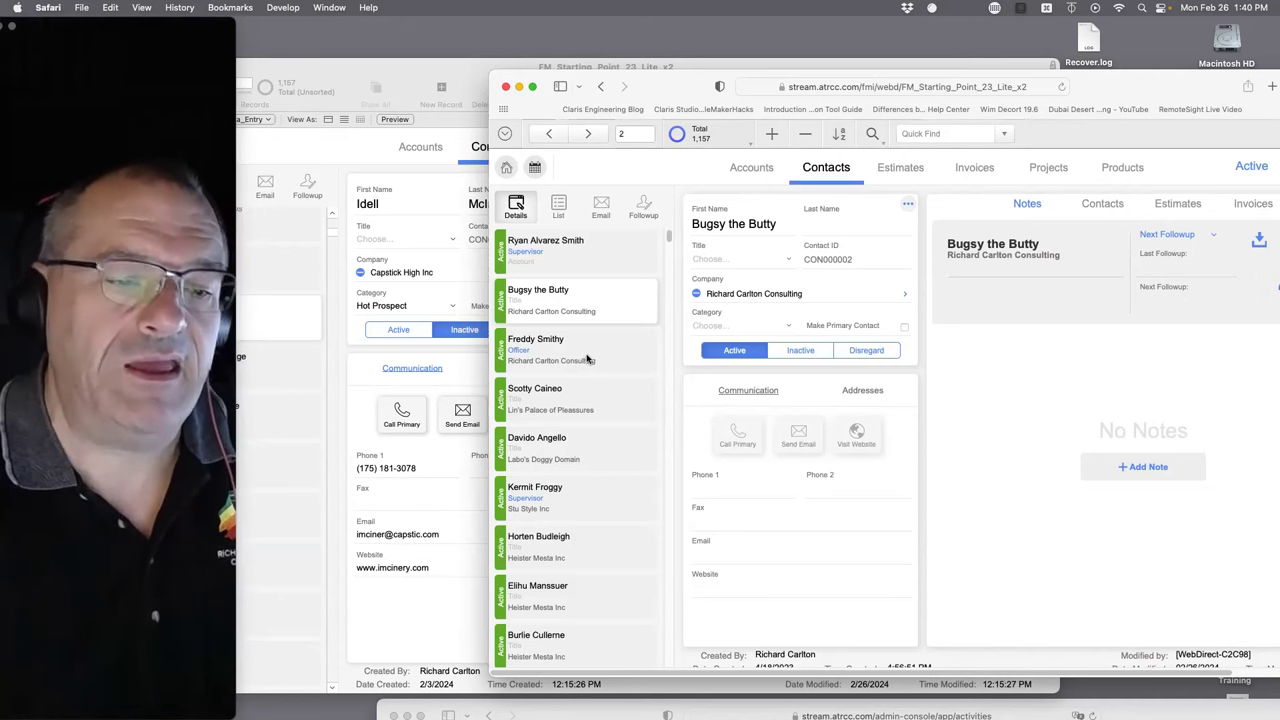
{"action": "left_click", "coordinate": [552, 261]}
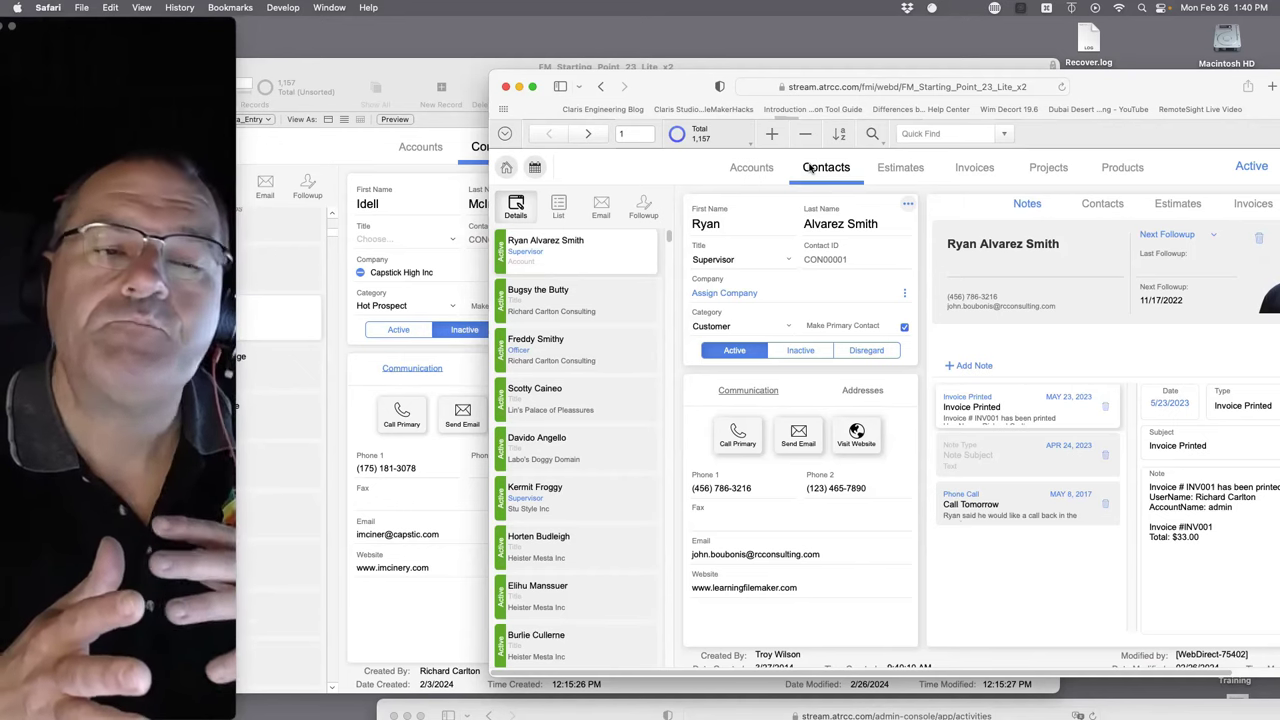
{"action": "left_click", "coordinate": [397, 84]}
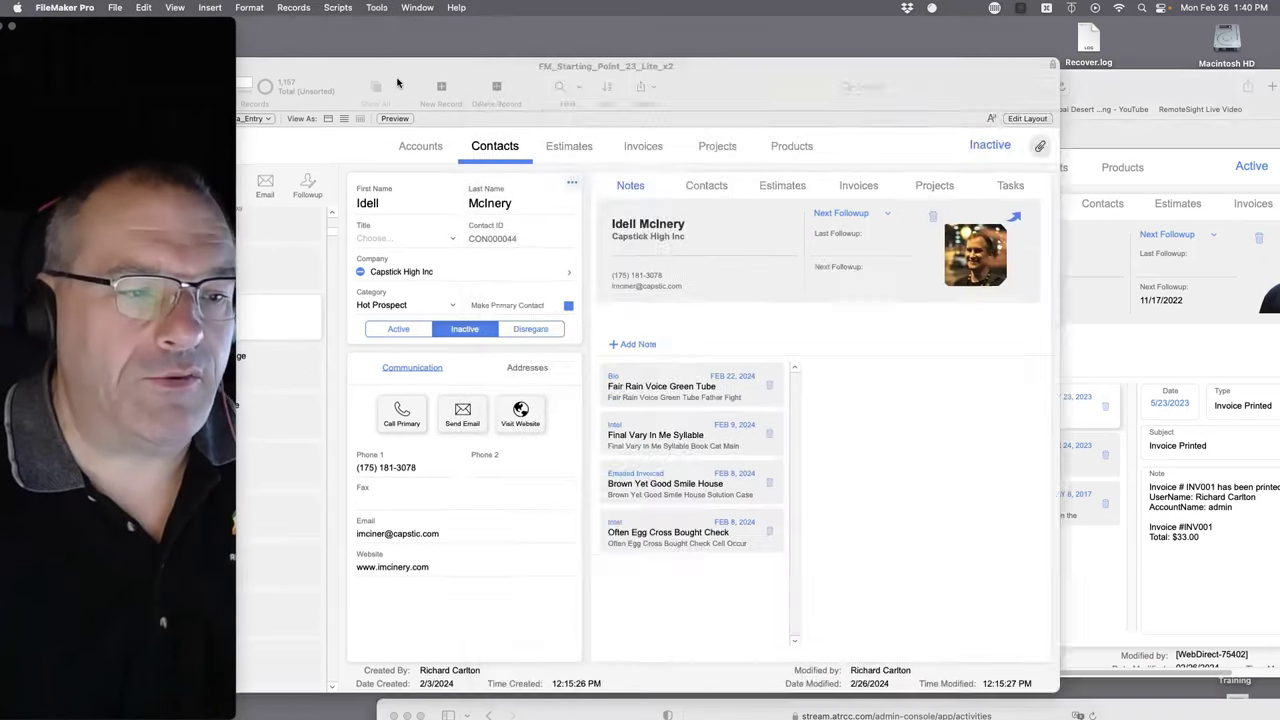
{"action": "scroll", "coordinate": [412, 222], "scroll_direction": "up", "scroll_amount": 5}
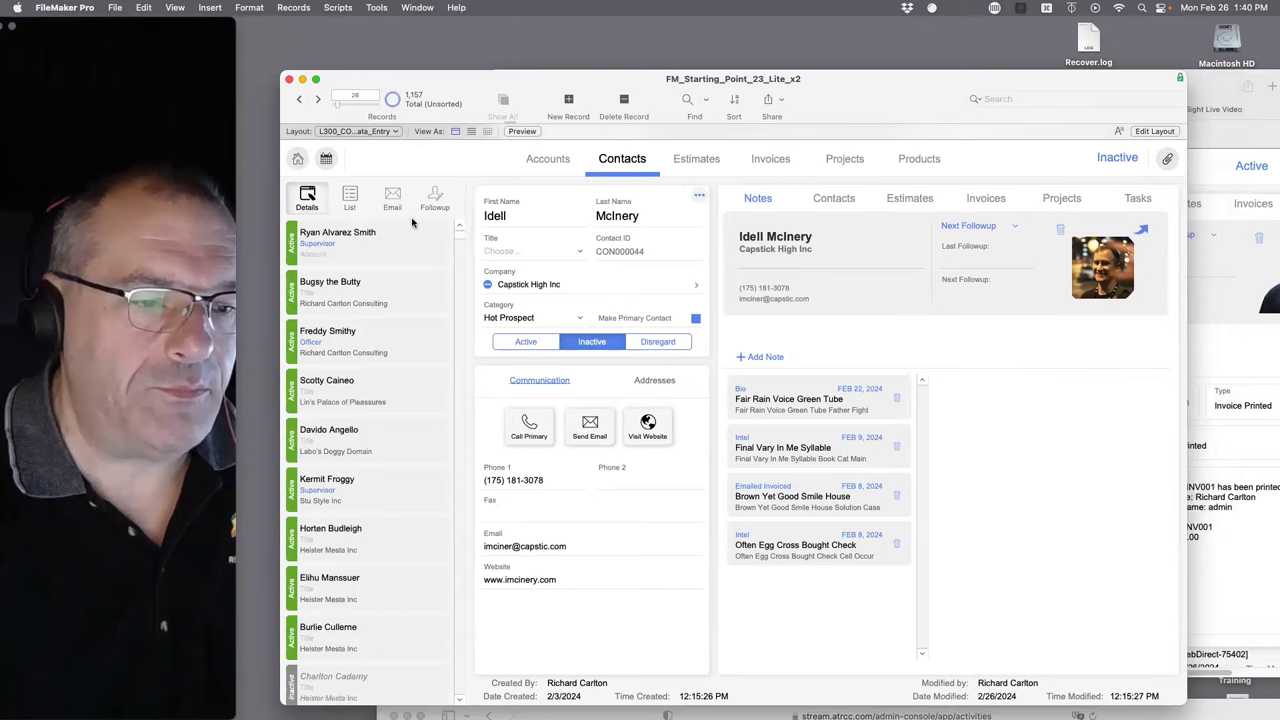
{"action": "left_click", "coordinate": [375, 239]}
{"action": "left_click", "coordinate": [1271, 354]}
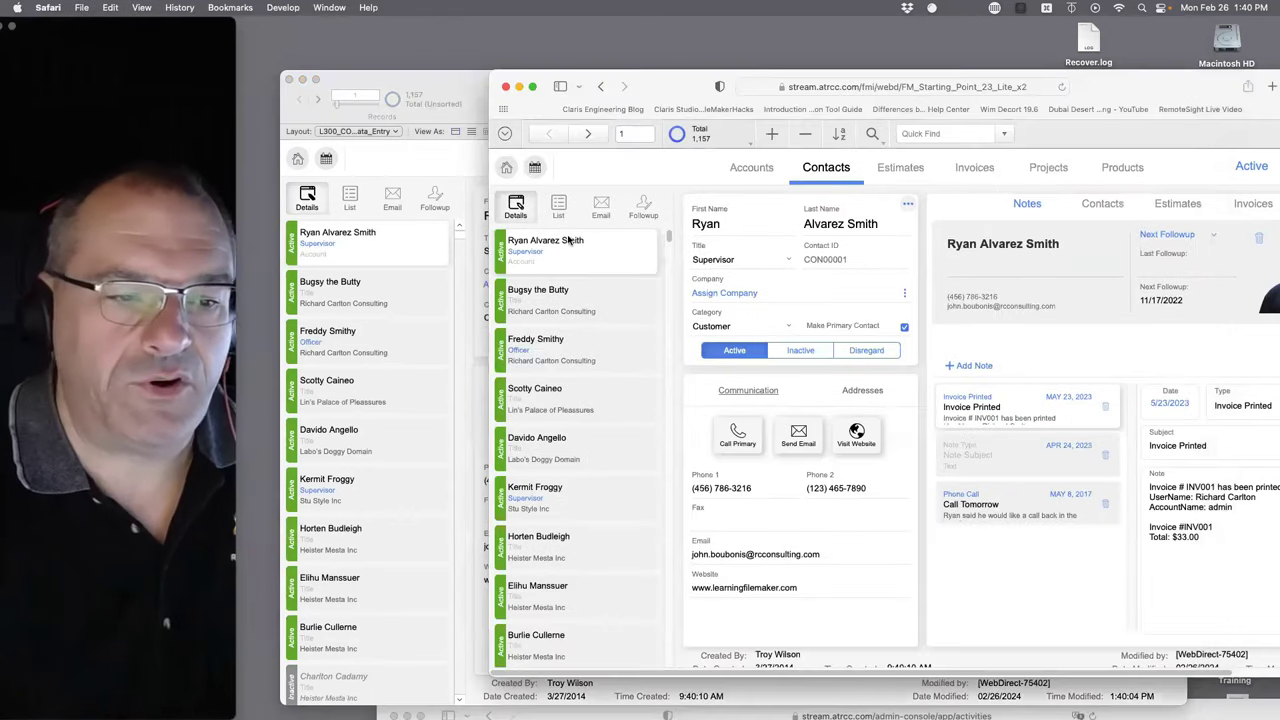
{"action": "left_click", "coordinate": [361, 291]}
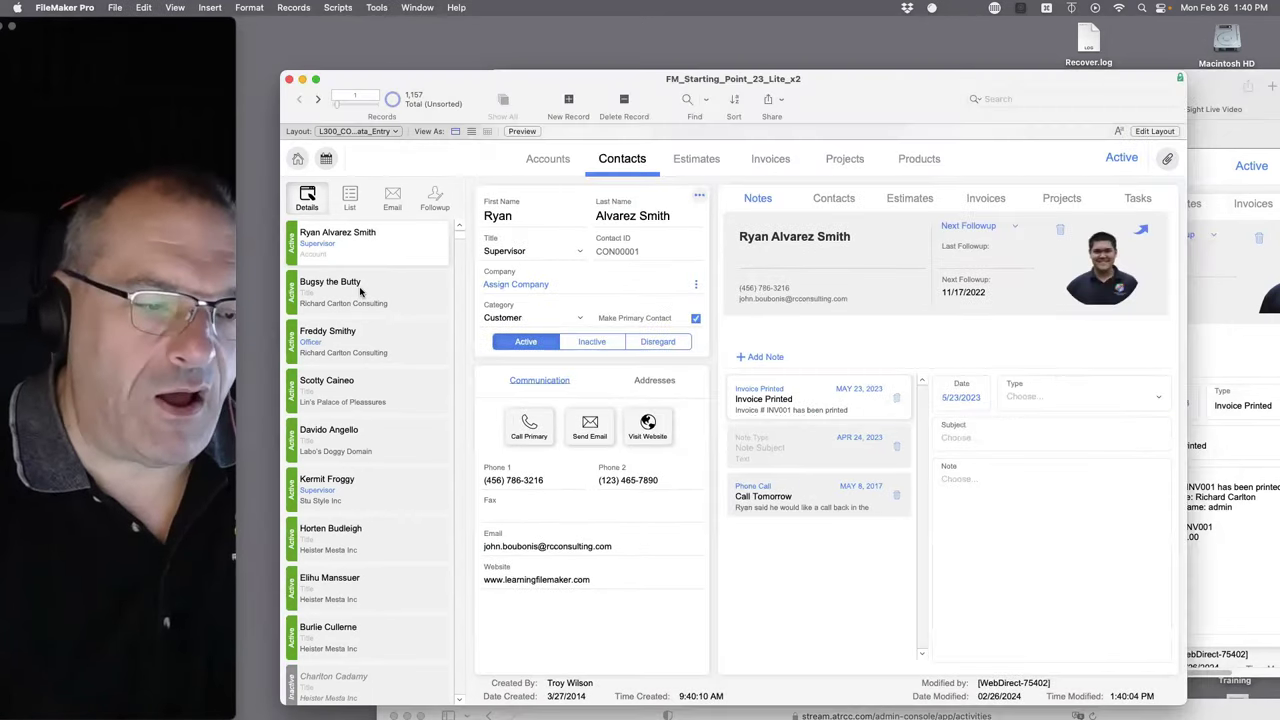
{"action": "left_click", "coordinate": [361, 291]}
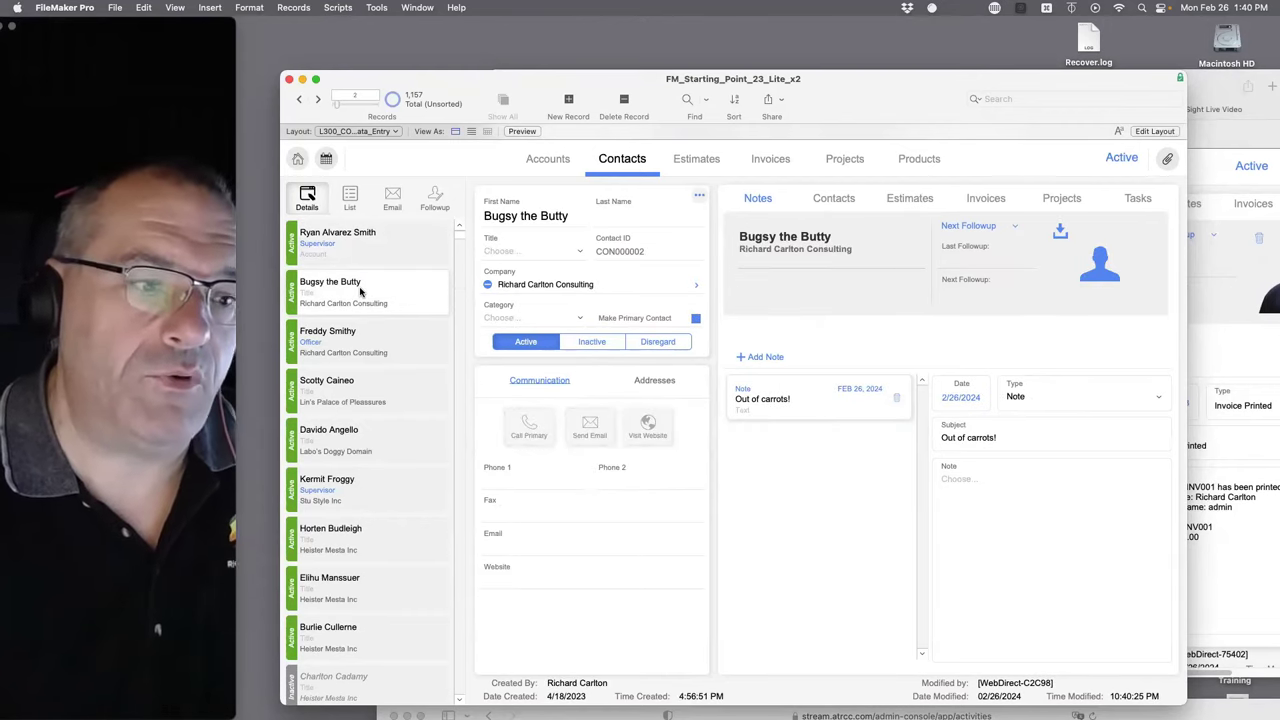
{"action": "left_click", "coordinate": [364, 347]}
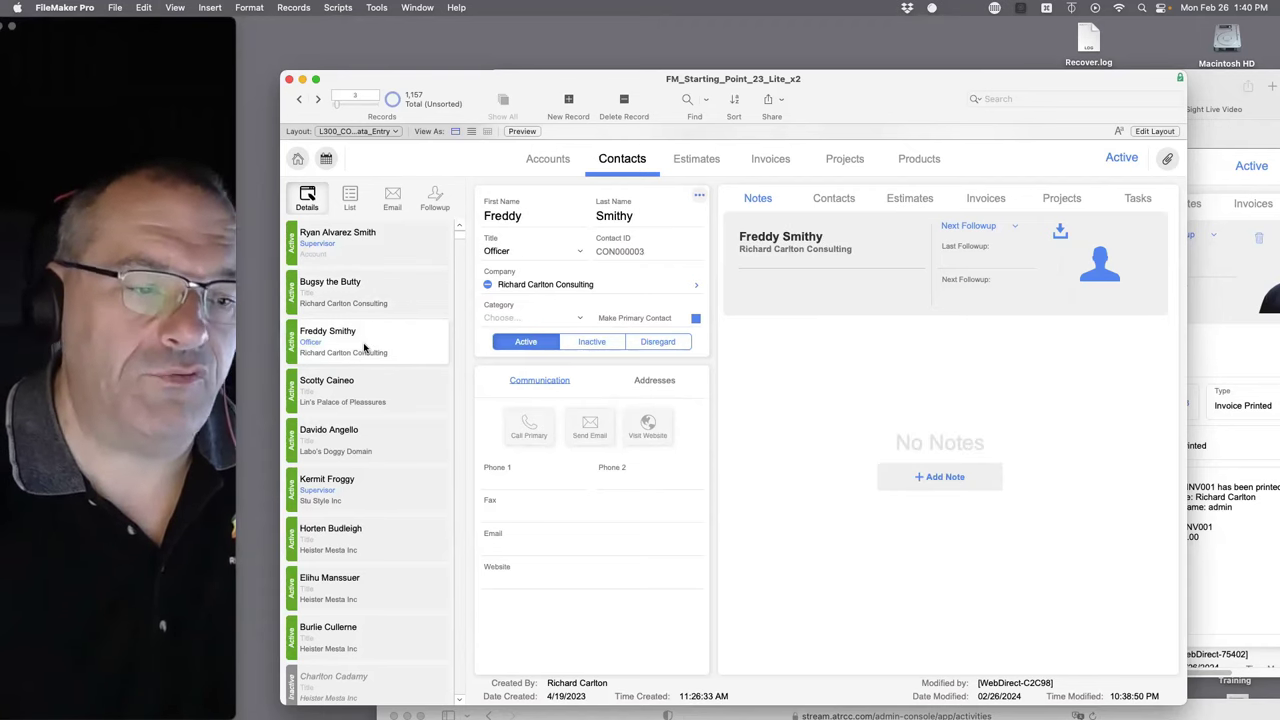
- Open Bugsy the Butty's record, then Freddy Smithy's, in the WebDirect session
{"action": "left_click", "coordinate": [1271, 372]}
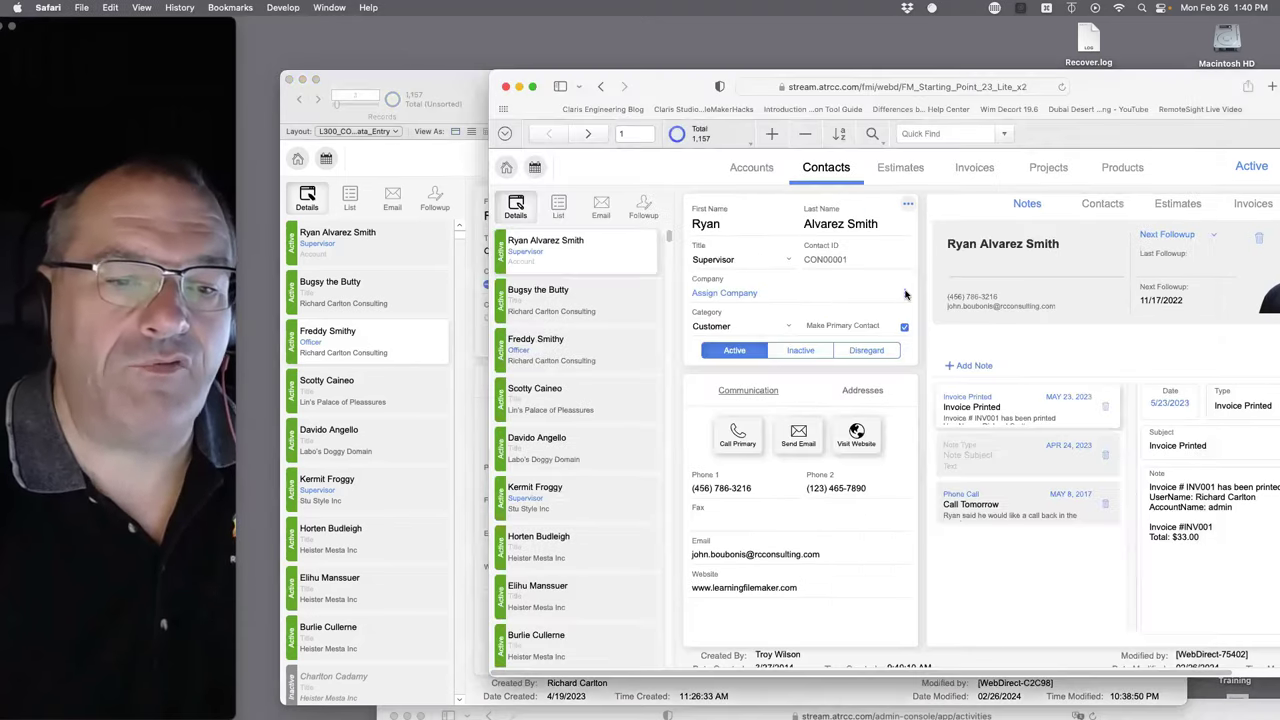
{"action": "left_click", "coordinate": [575, 304]}
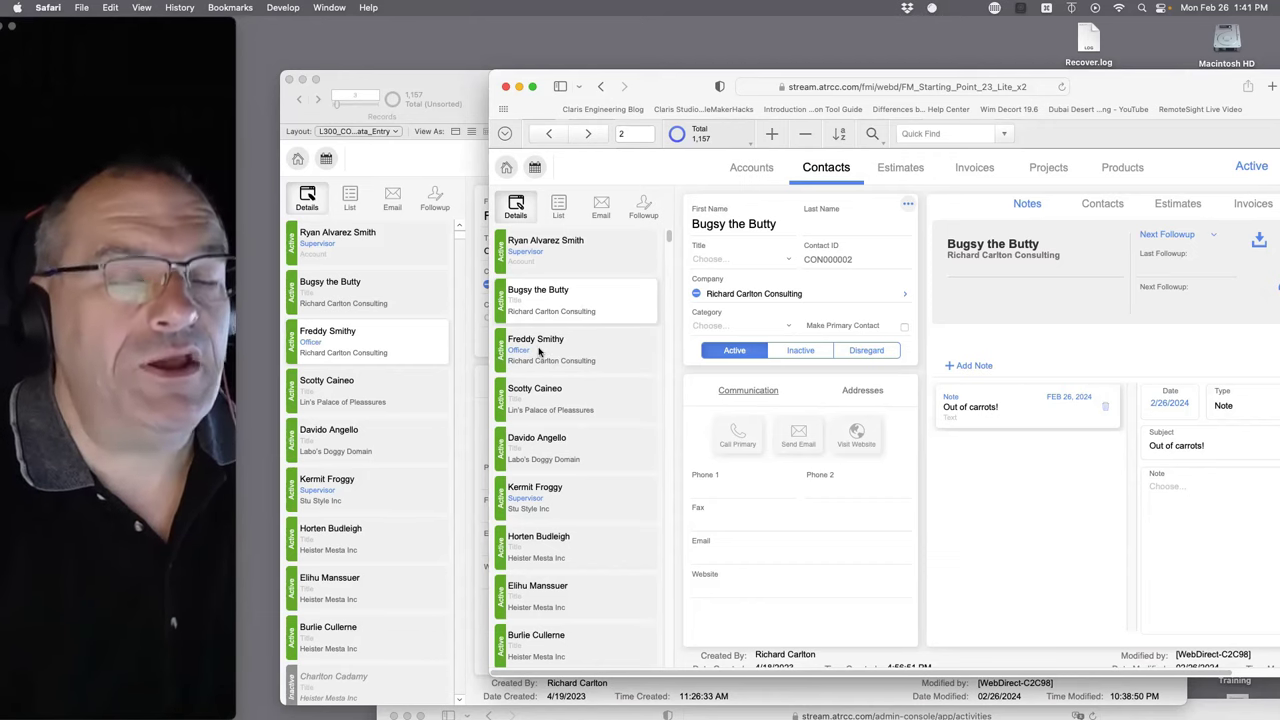
{"action": "left_click", "coordinate": [539, 352]}
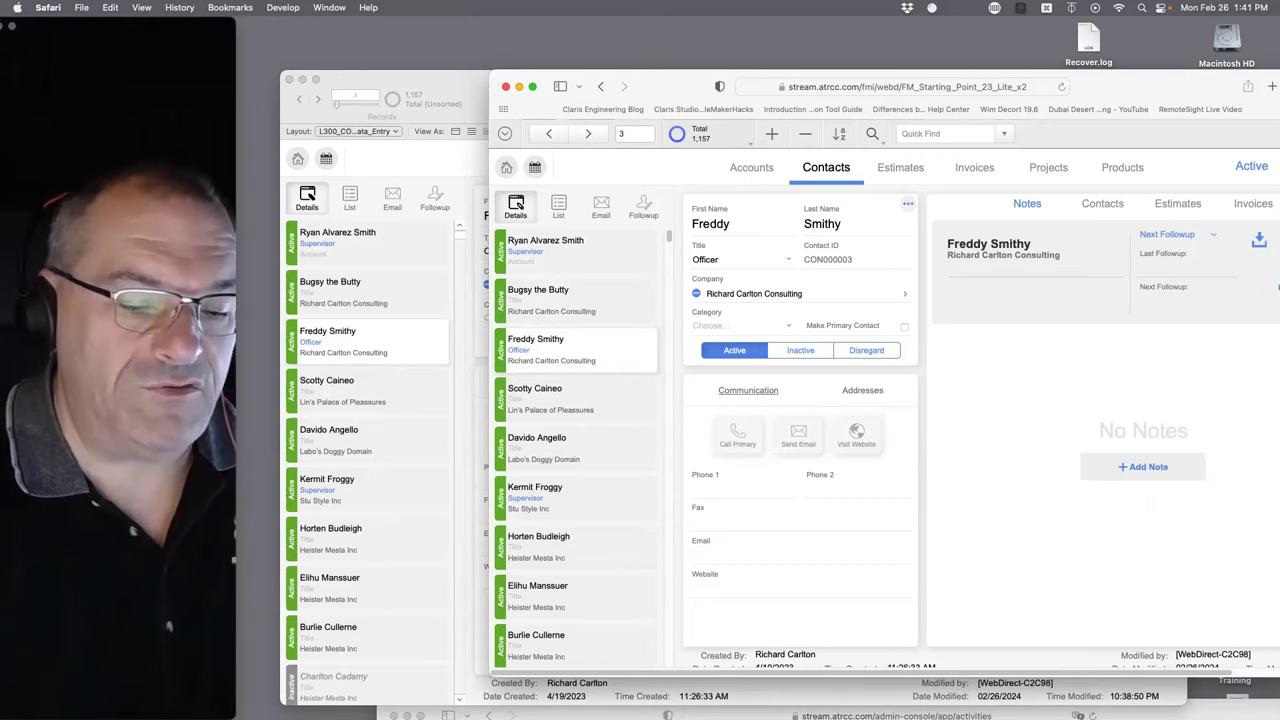
- Bring the server Admin Console forward, showing the 13 connected client sessions
{"action": "left_click_drag", "start_coordinate": [455, 87], "coordinate": [490, 80]}
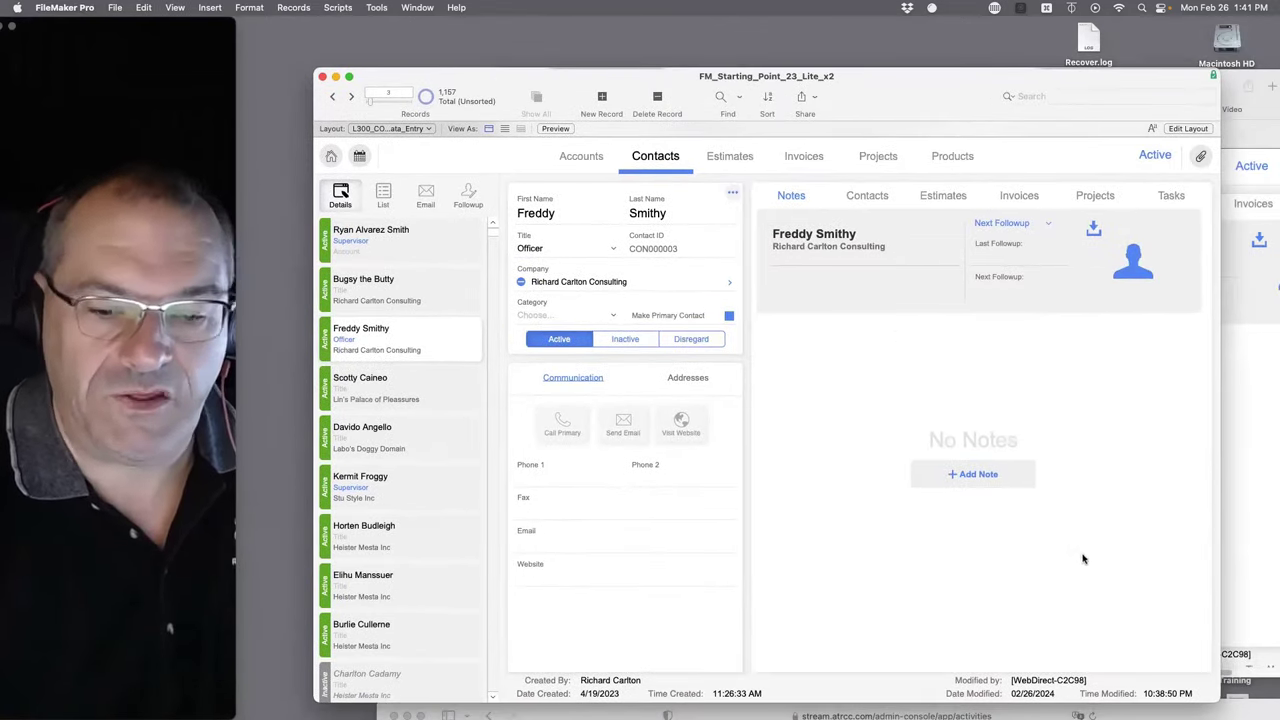
{"action": "left_click_drag", "start_coordinate": [1255, 708], "coordinate": [1120, 110]}
{"action": "scroll", "coordinate": [862, 562], "scroll_direction": "down", "scroll_amount": 5}
{"action": "scroll", "coordinate": [866, 586], "scroll_direction": "up", "scroll_amount": 5}
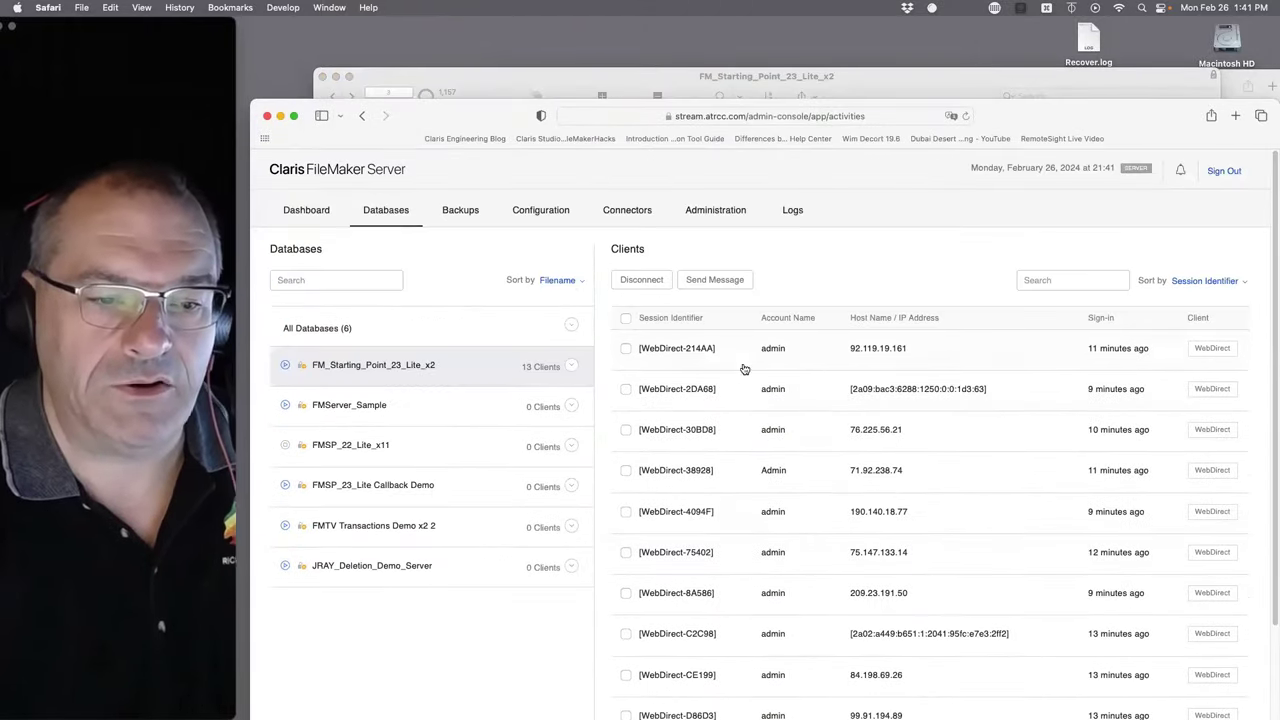
- Show clients for All Databases (6) in the Admin Console, then return to FileMaker Pro
{"action": "left_click", "coordinate": [480, 331]}
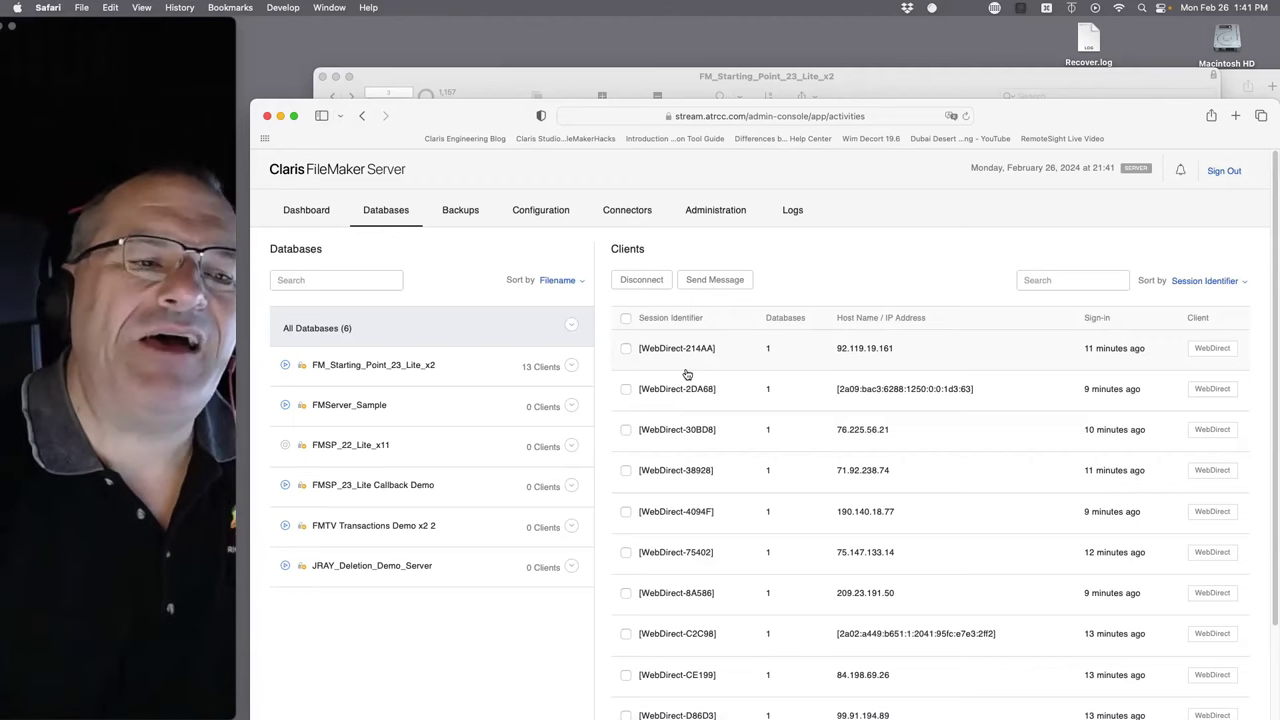
{"action": "left_click", "coordinate": [521, 80]}
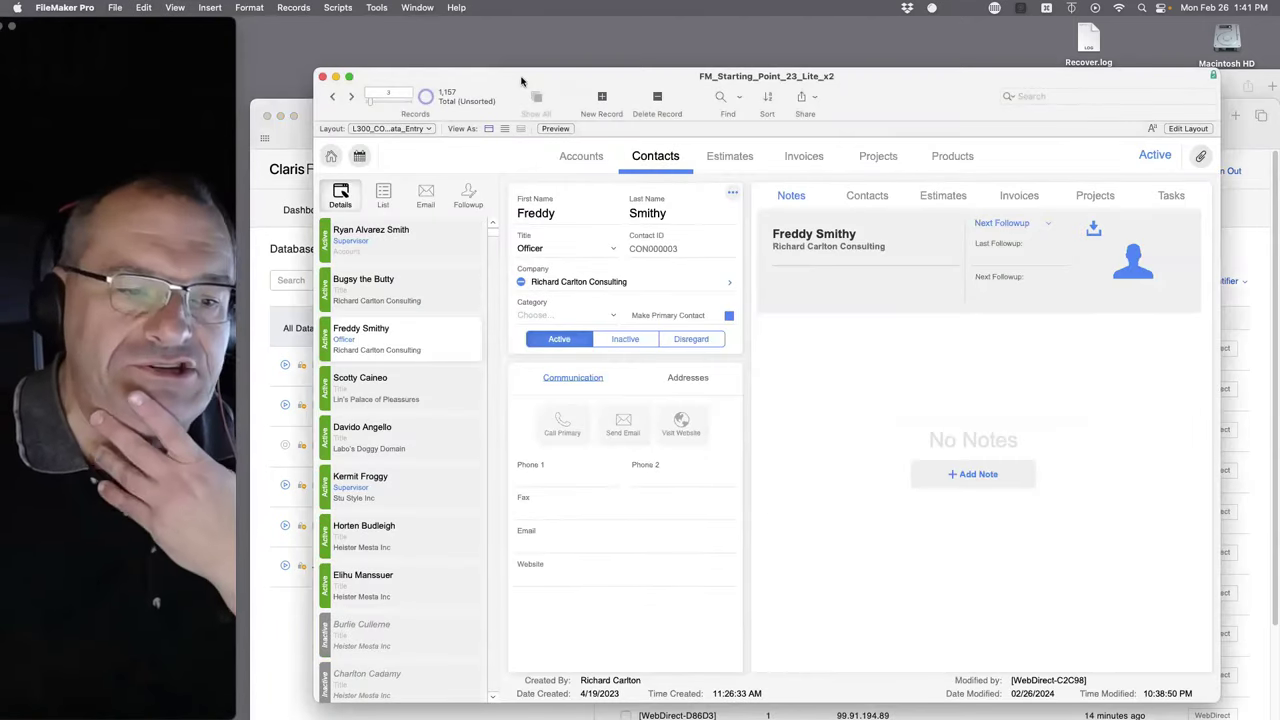
{"action": "left_click_drag", "start_coordinate": [512, 87], "coordinate": [690, 430]}
{"action": "left_click_drag", "start_coordinate": [683, 340], "coordinate": [635, 131]}
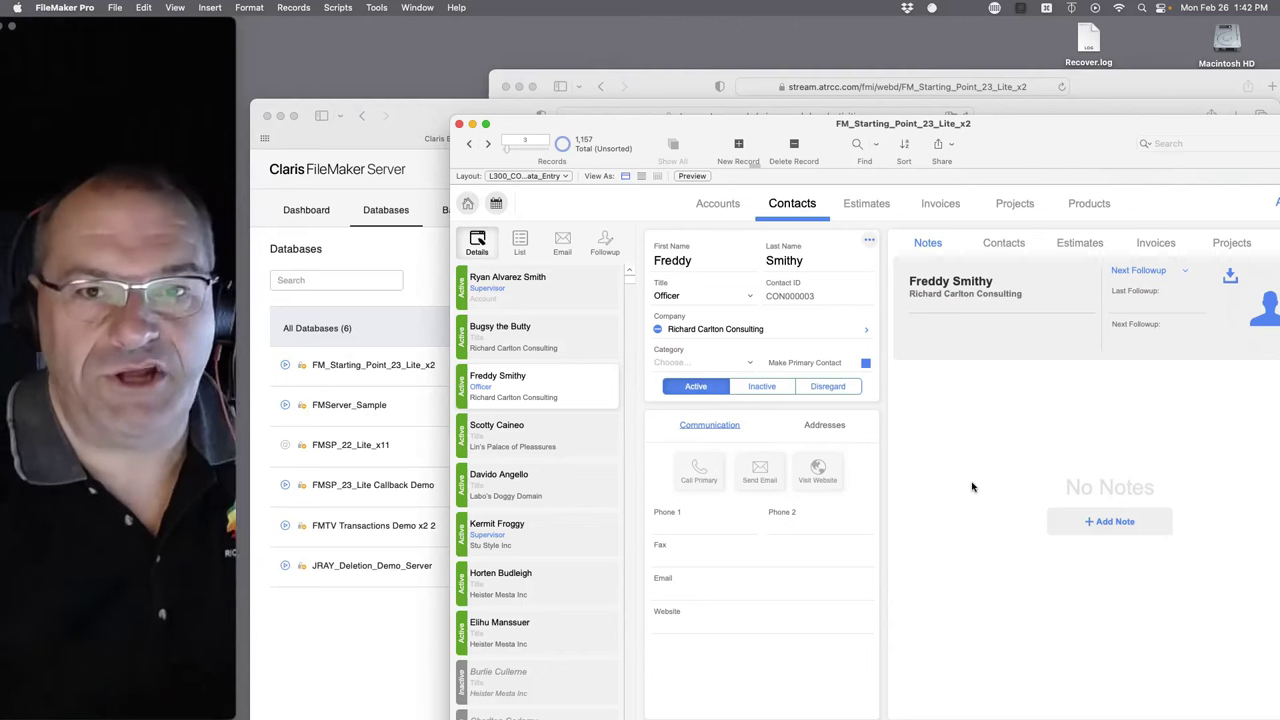
{"action": "left_click", "coordinate": [972, 487]}
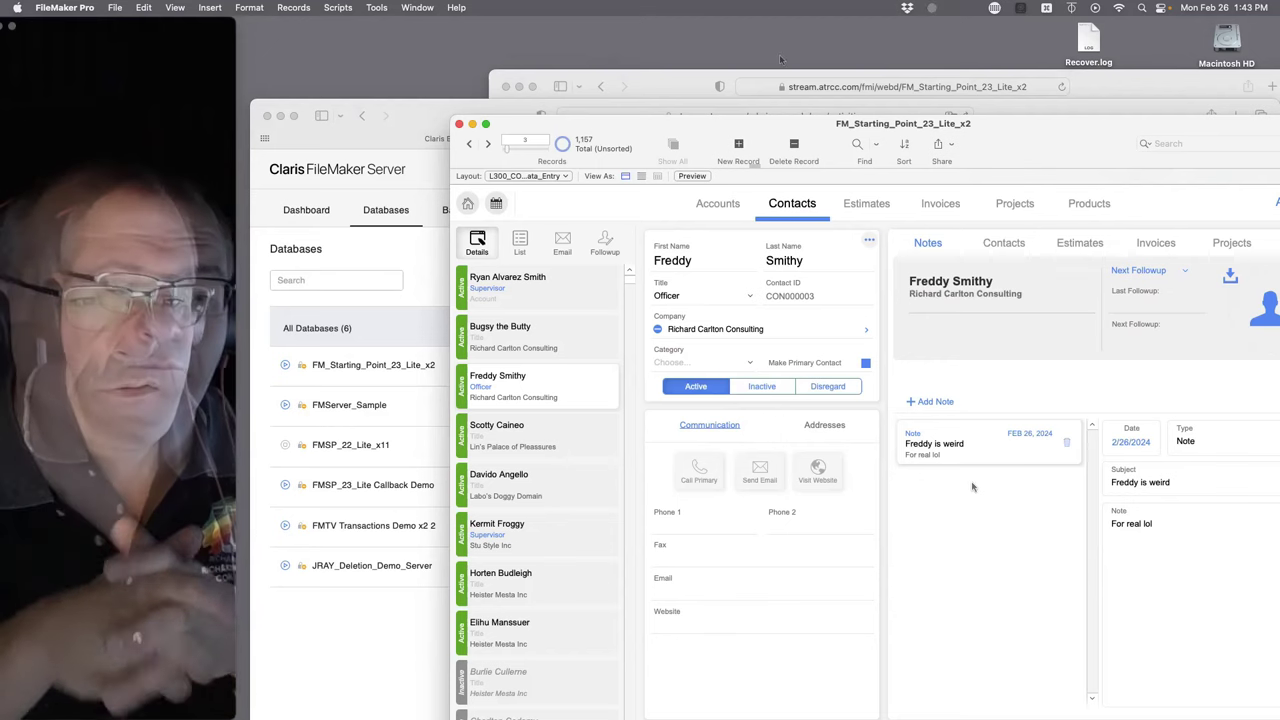
{"action": "left_click_drag", "start_coordinate": [740, 130], "coordinate": [735, 244]}
- Scroll the Admin Console's 13-client list to the last client and back, dismissing browser menus
{"action": "left_click", "coordinate": [454, 120]}
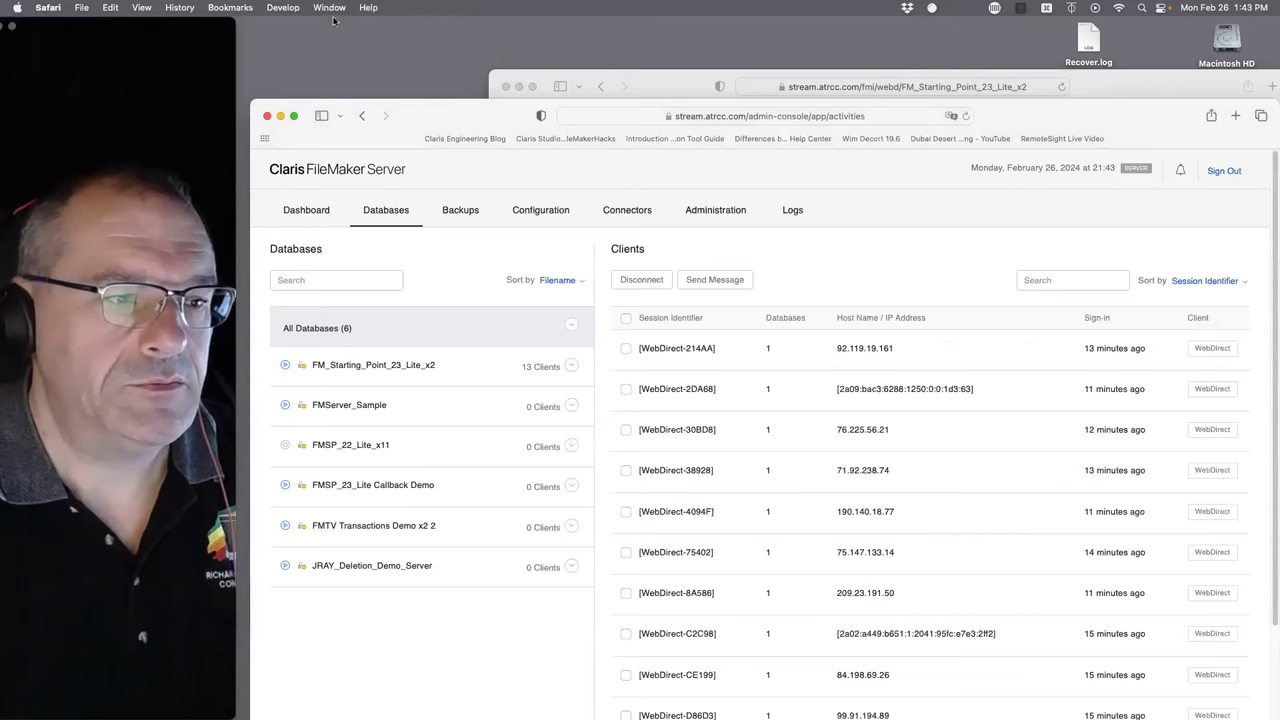
{"action": "left_click", "coordinate": [283, 7]}
{"action": "left_click", "coordinate": [688, 383]}
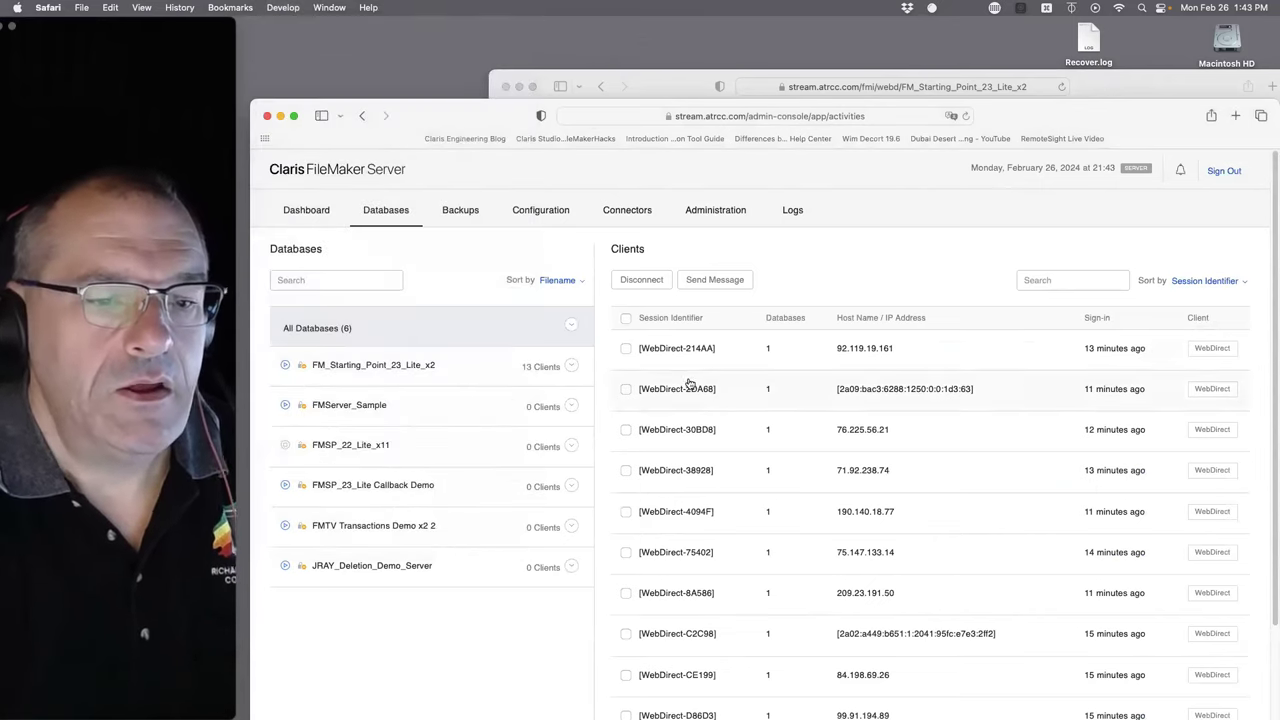
{"action": "left_click_drag", "start_coordinate": [490, 114], "coordinate": [478, 32]}
{"action": "scroll", "coordinate": [632, 386], "scroll_direction": "down", "scroll_amount": 5}
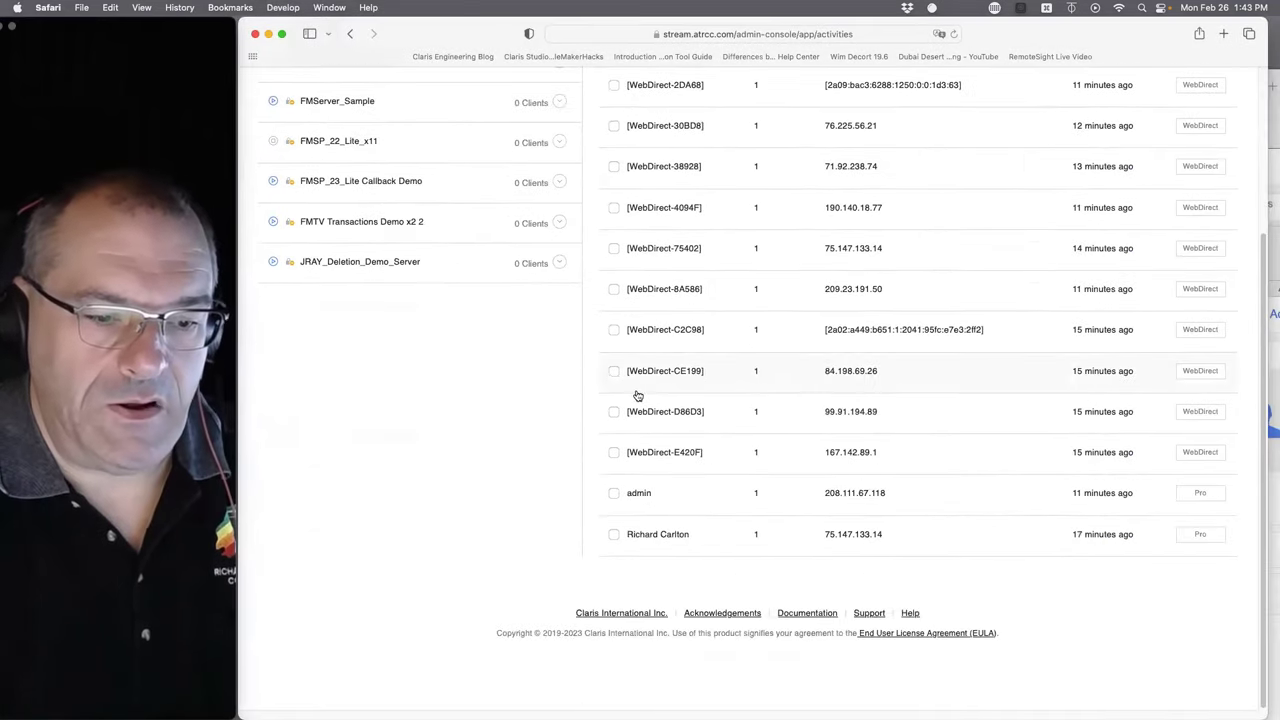
{"action": "scroll", "coordinate": [700, 465], "scroll_direction": "up", "scroll_amount": 5}
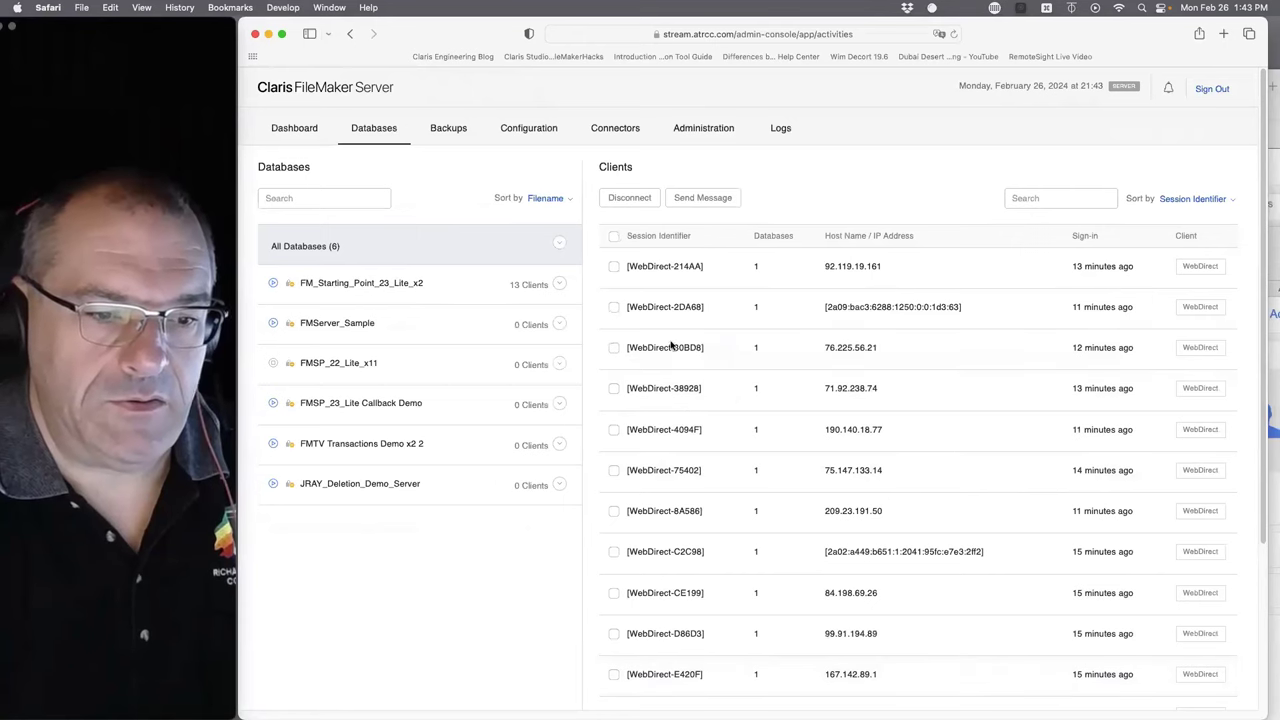
{"action": "left_click", "coordinate": [369, 7]}
{"action": "key", "text": "Escape"}
{"action": "key", "text": "ctrl+alt+BackSpace"}
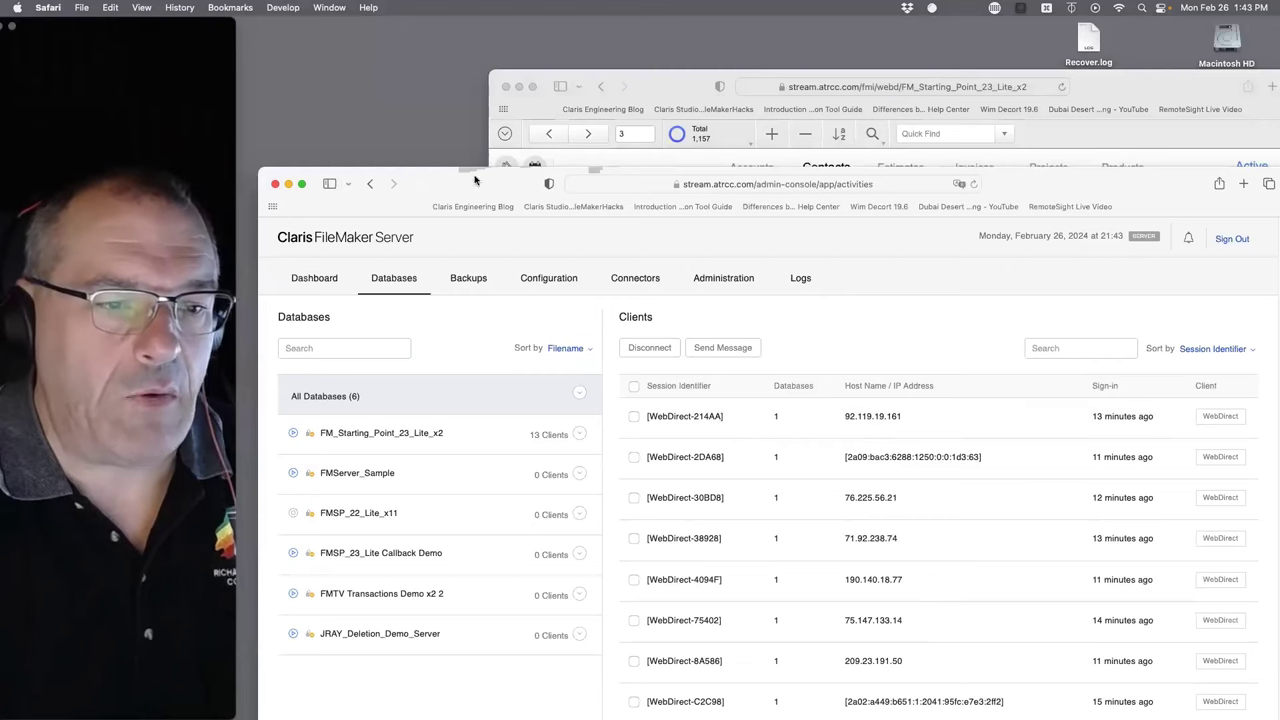
- Maximize FileMaker Pro and open FileMaker Pro Help to the 'session' search results
{"action": "left_click_drag", "start_coordinate": [443, 188], "coordinate": [745, 410]}
{"action": "double_click", "coordinate": [603, 236]}
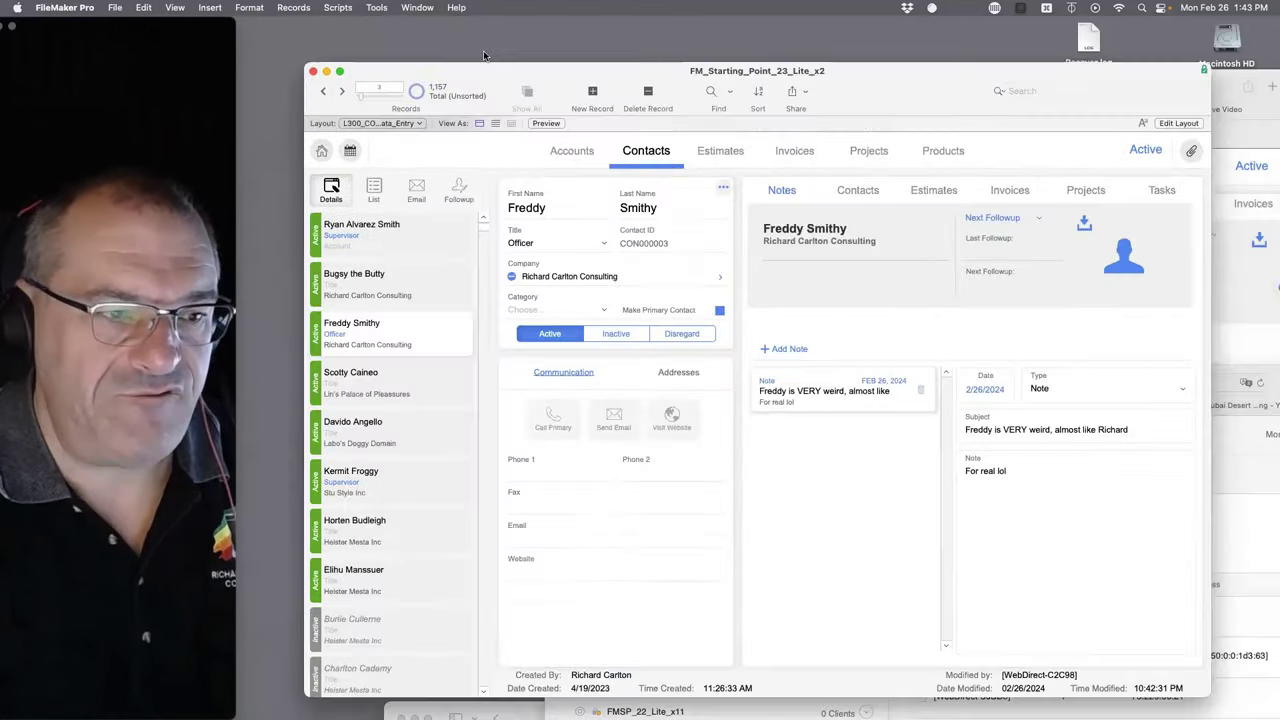
{"action": "left_click", "coordinate": [417, 7]}
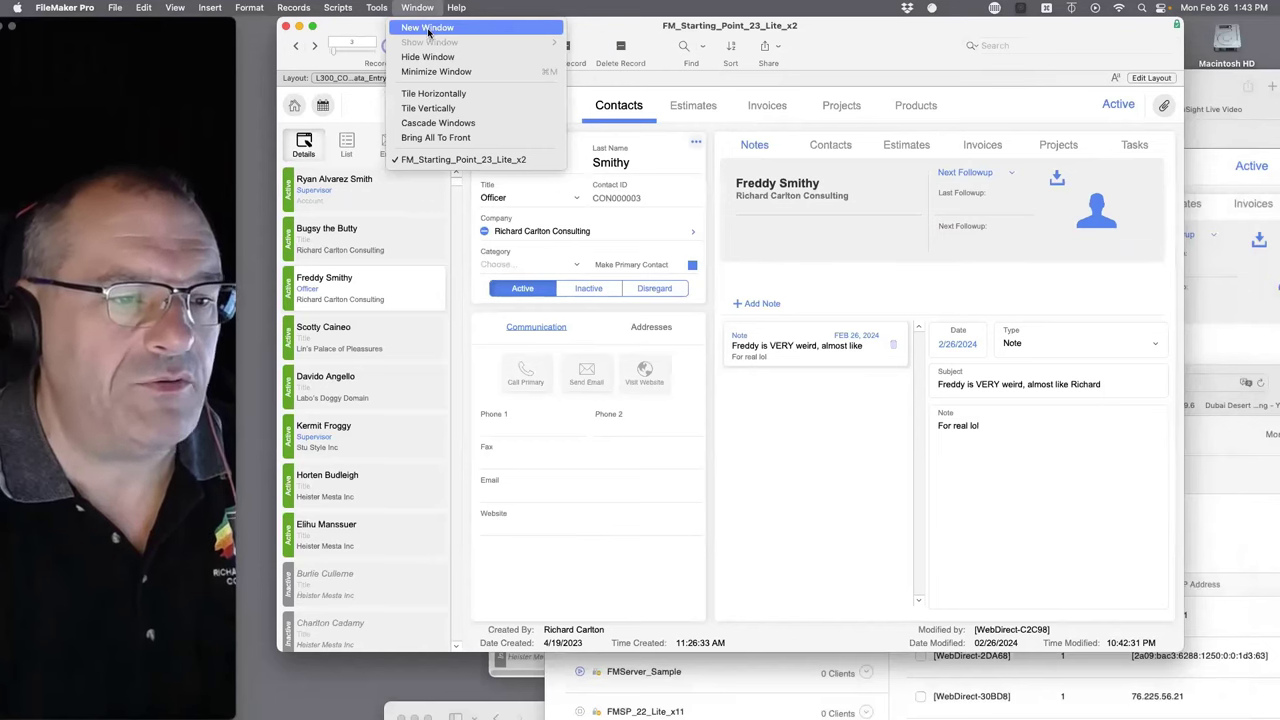
{"action": "mouse_move", "coordinate": [456, 7]}
{"action": "left_click", "coordinate": [470, 45]}
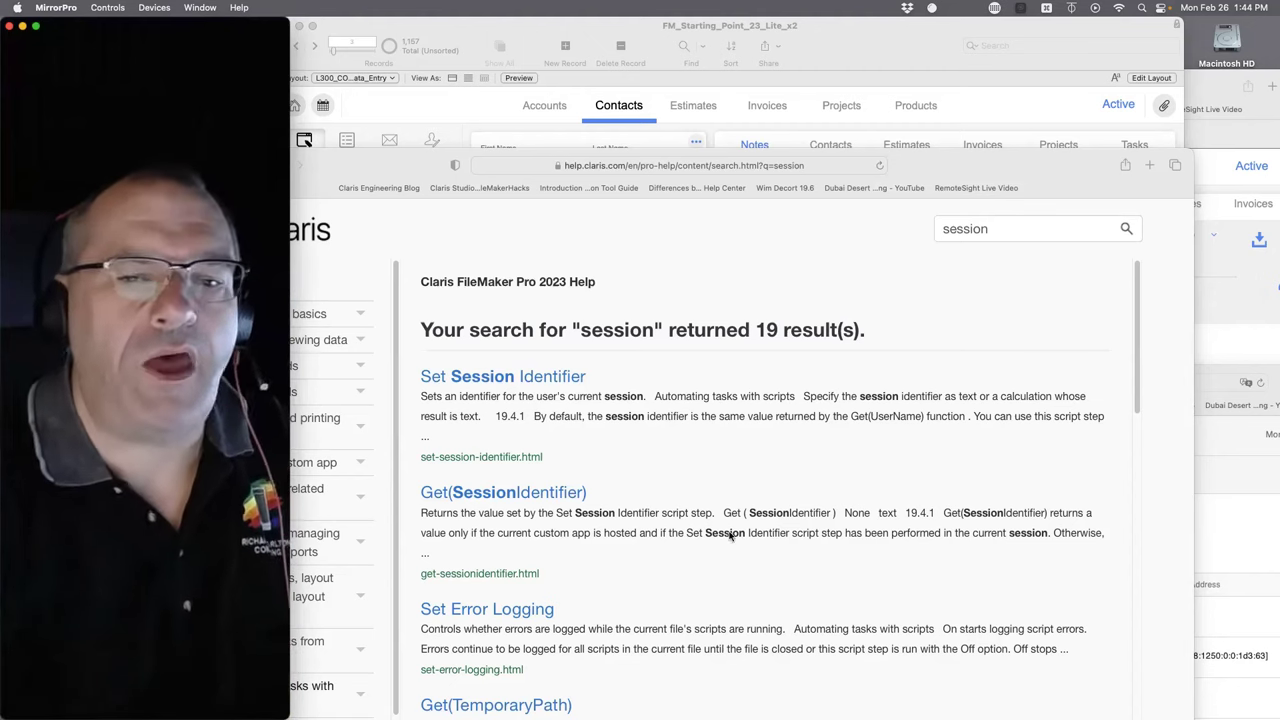
- Open Administration > Connectors > Web Publishing and select the Total Number of Connections (10) row
{"action": "left_click_drag", "start_coordinate": [1230, 80], "coordinate": [1136, 432]}
{"action": "left_click_drag", "start_coordinate": [1242, 380], "coordinate": [975, 23]}
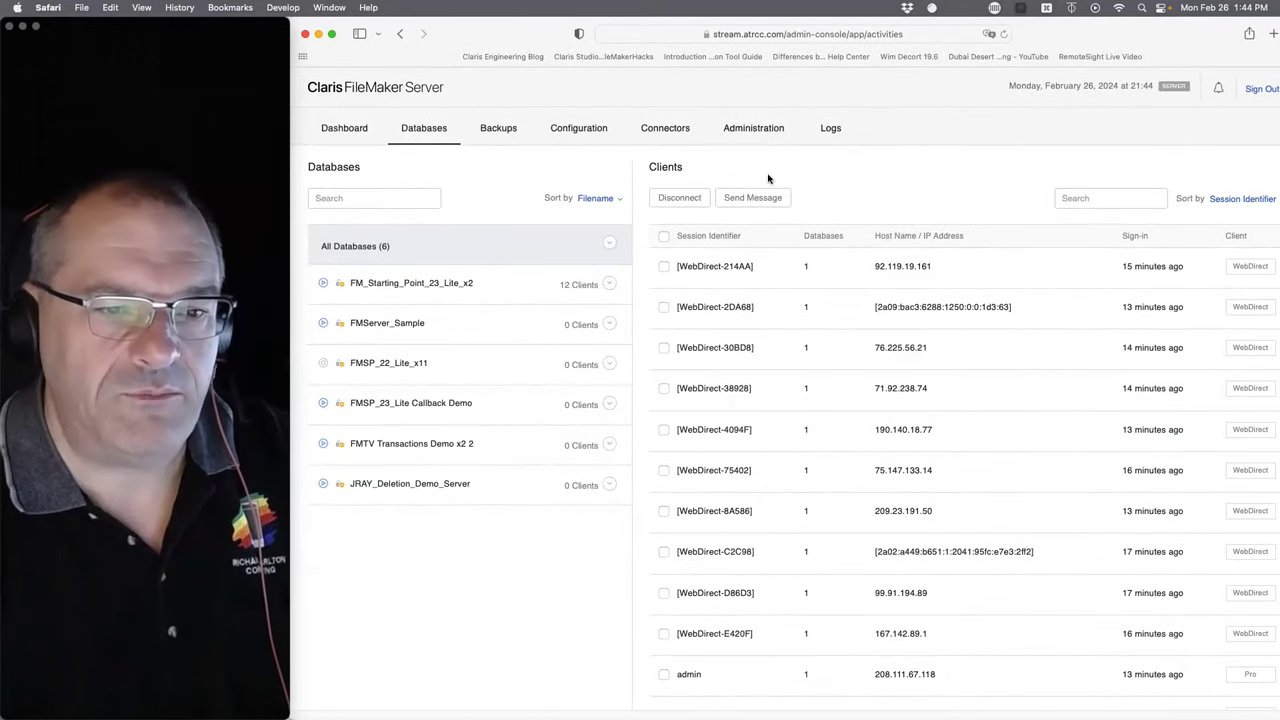
{"action": "left_click", "coordinate": [738, 131]}
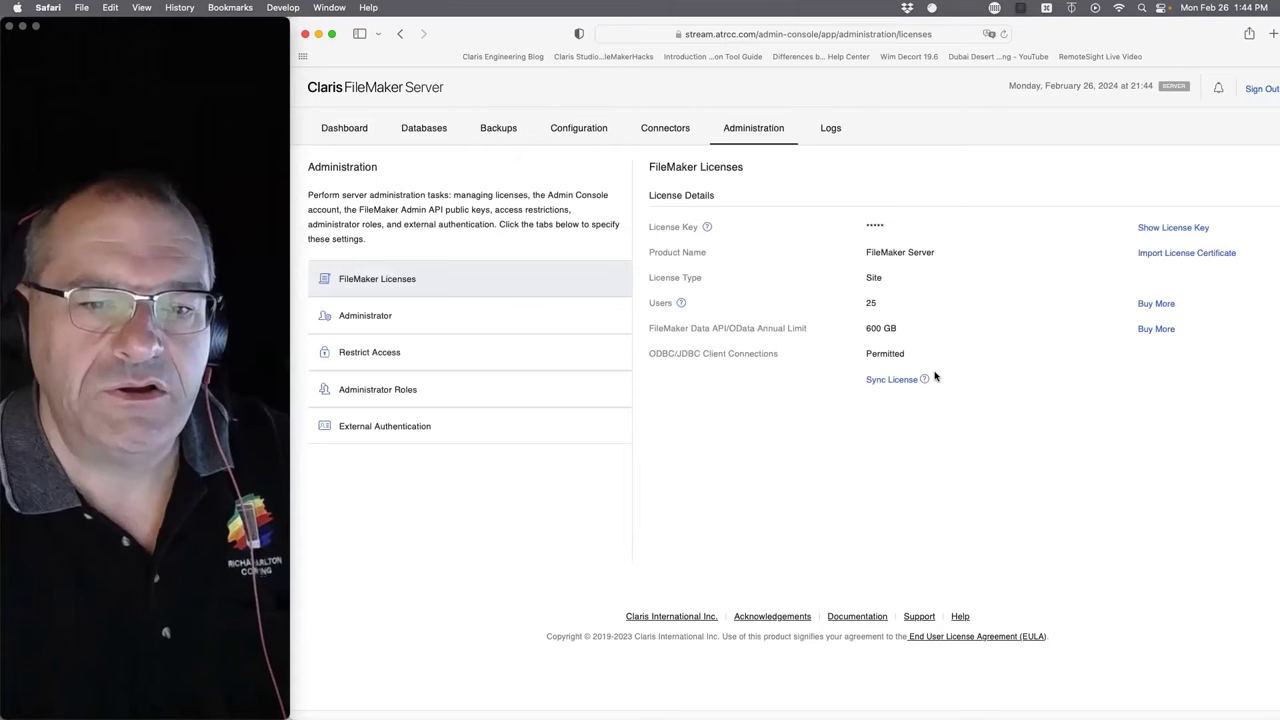
{"action": "left_click", "coordinate": [514, 311]}
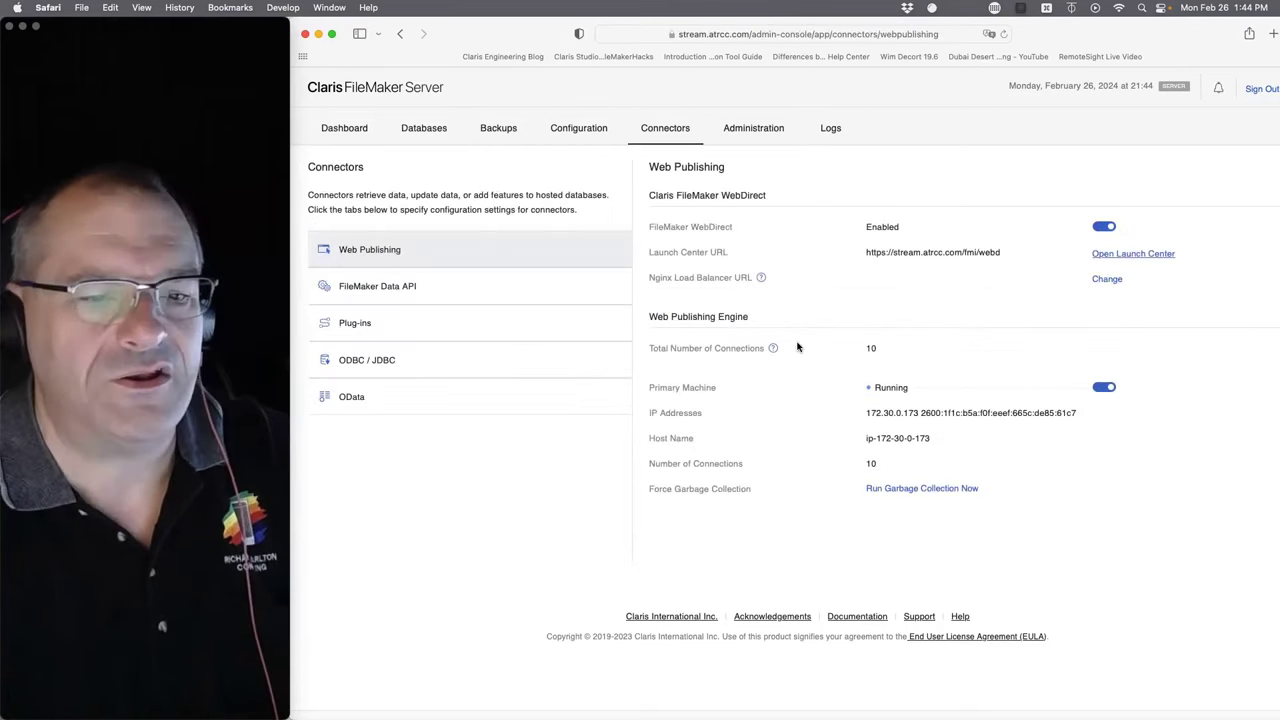
{"action": "triple_click", "coordinate": [1139, 308]}
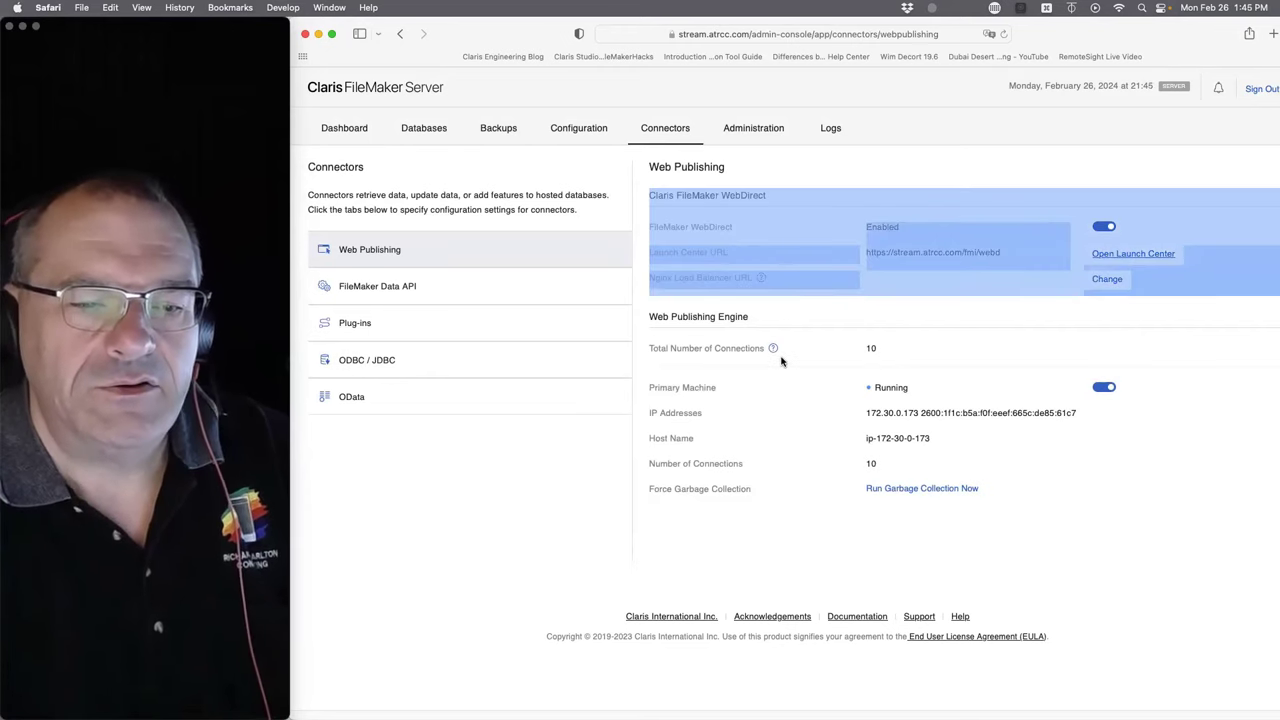
{"action": "left_click_drag", "start_coordinate": [1150, 392], "coordinate": [640, 346]}
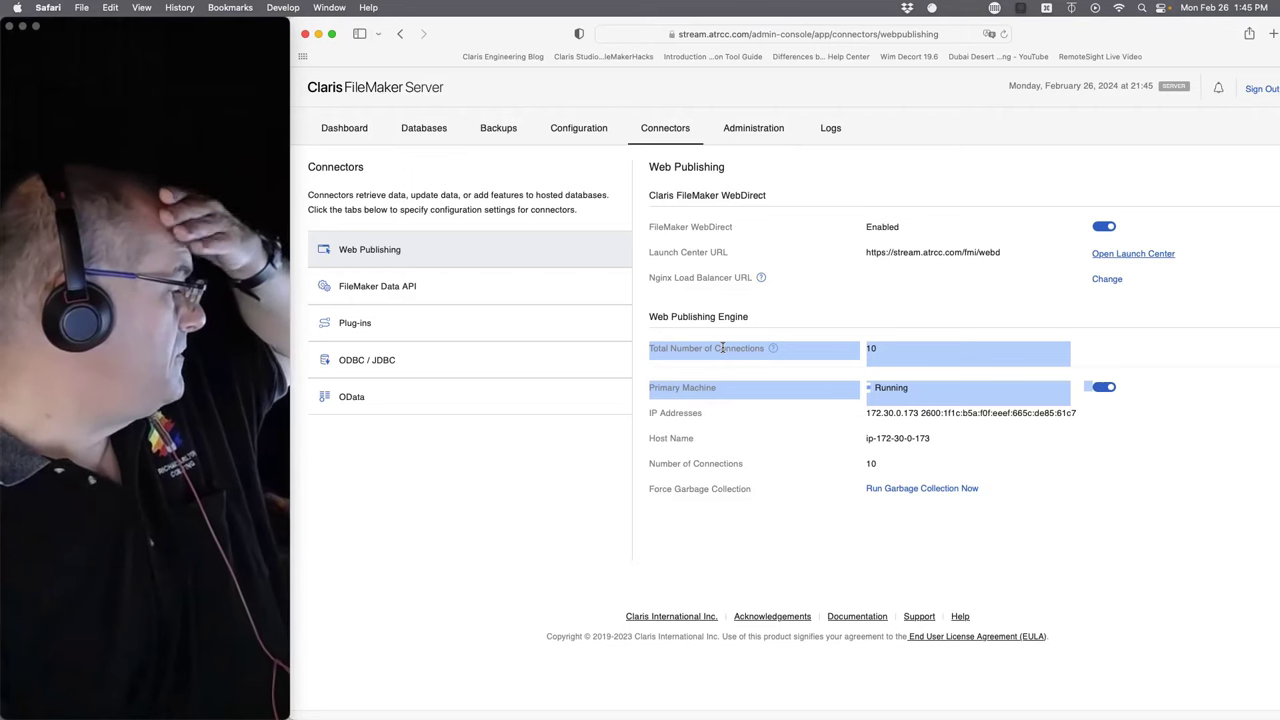
{"action": "triple_click", "coordinate": [722, 347]}
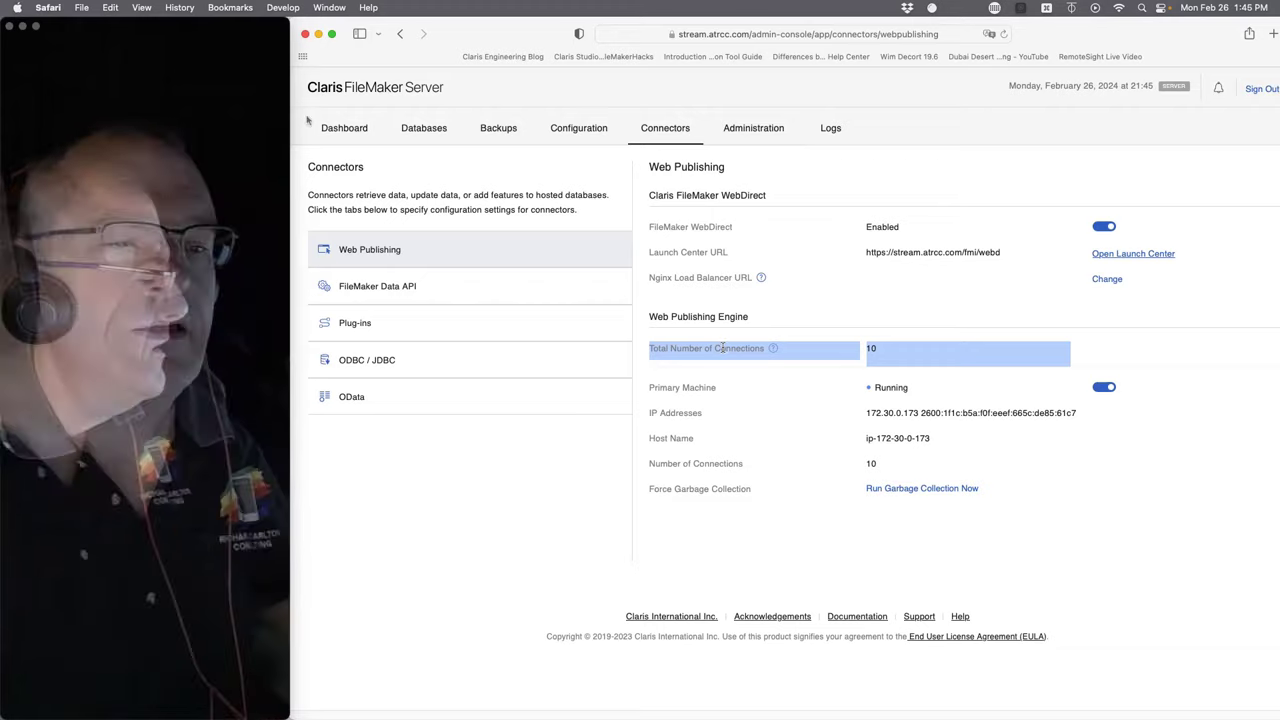
{"action": "double_click", "coordinate": [440, 36]}
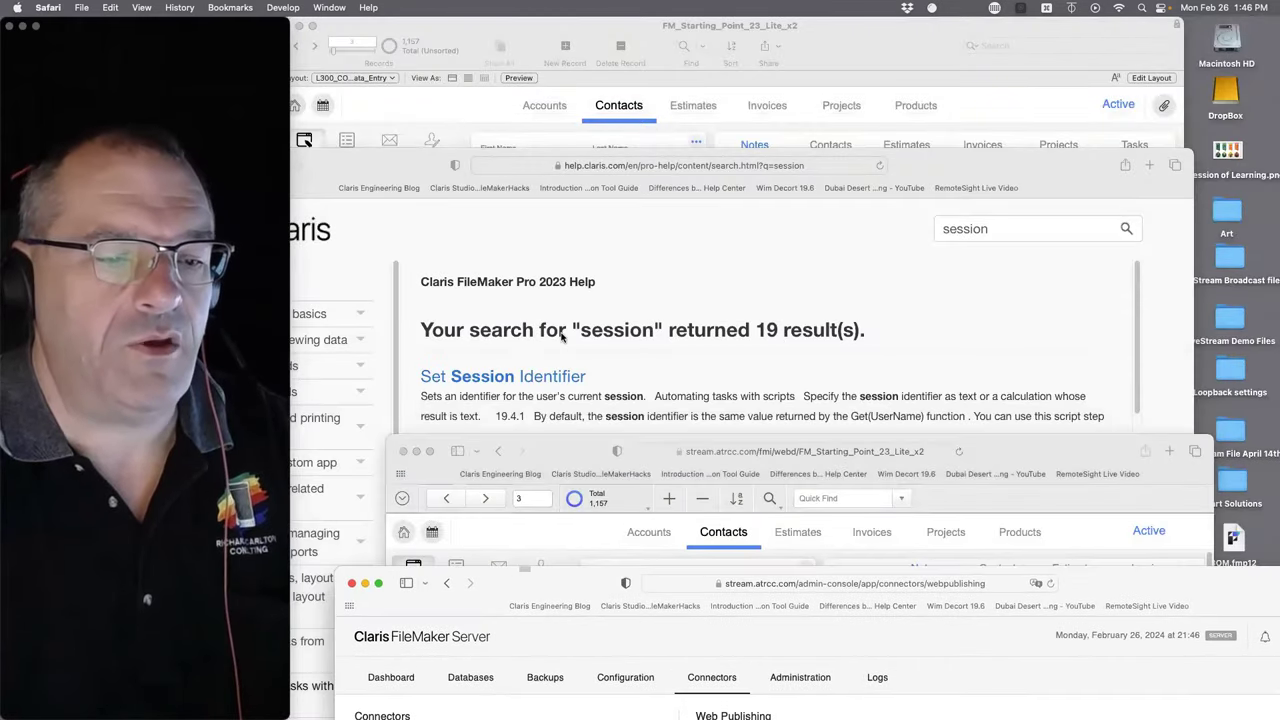
- Open the Set Session Identifier help topic and highlight Description passages, including Get(UserName)
{"action": "left_click", "coordinate": [561, 337]}
{"action": "left_click", "coordinate": [508, 376]}
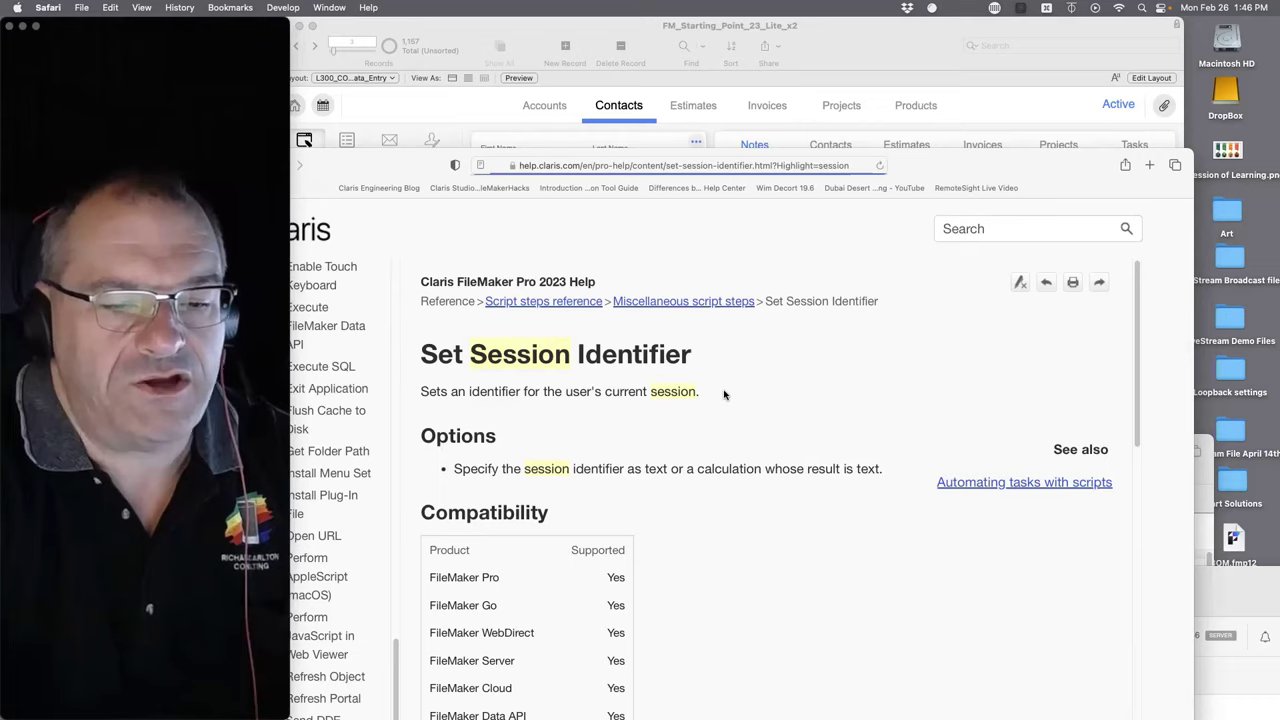
{"action": "scroll", "coordinate": [723, 391], "scroll_direction": "down", "scroll_amount": 5}
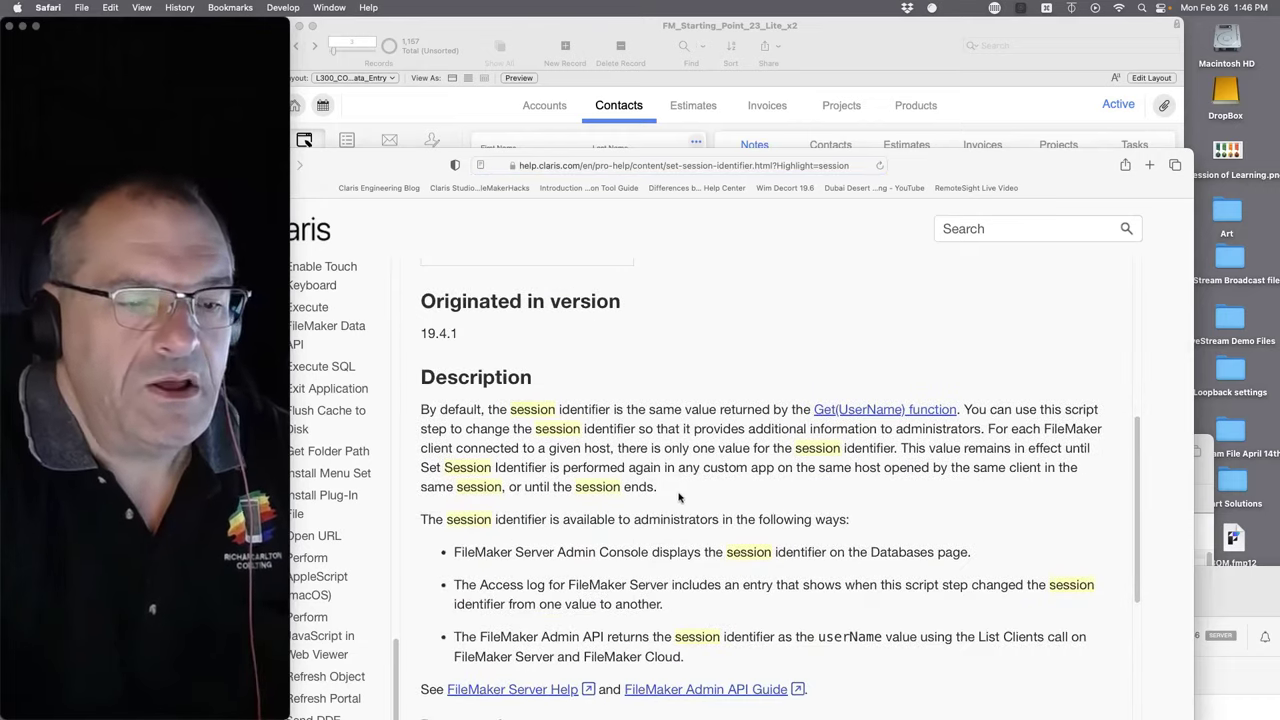
{"action": "left_click_drag", "start_coordinate": [678, 497], "coordinate": [649, 410]}
{"action": "left_click", "coordinate": [668, 411]}
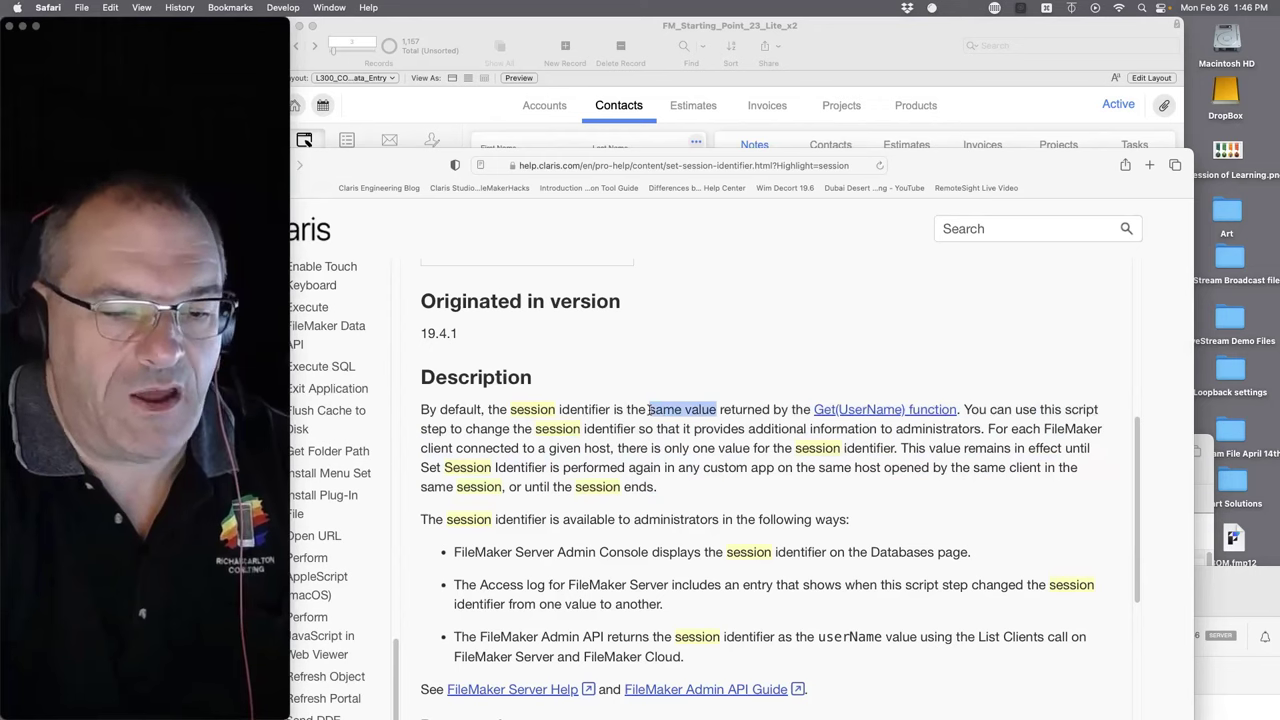
{"action": "left_click", "coordinate": [720, 409]}
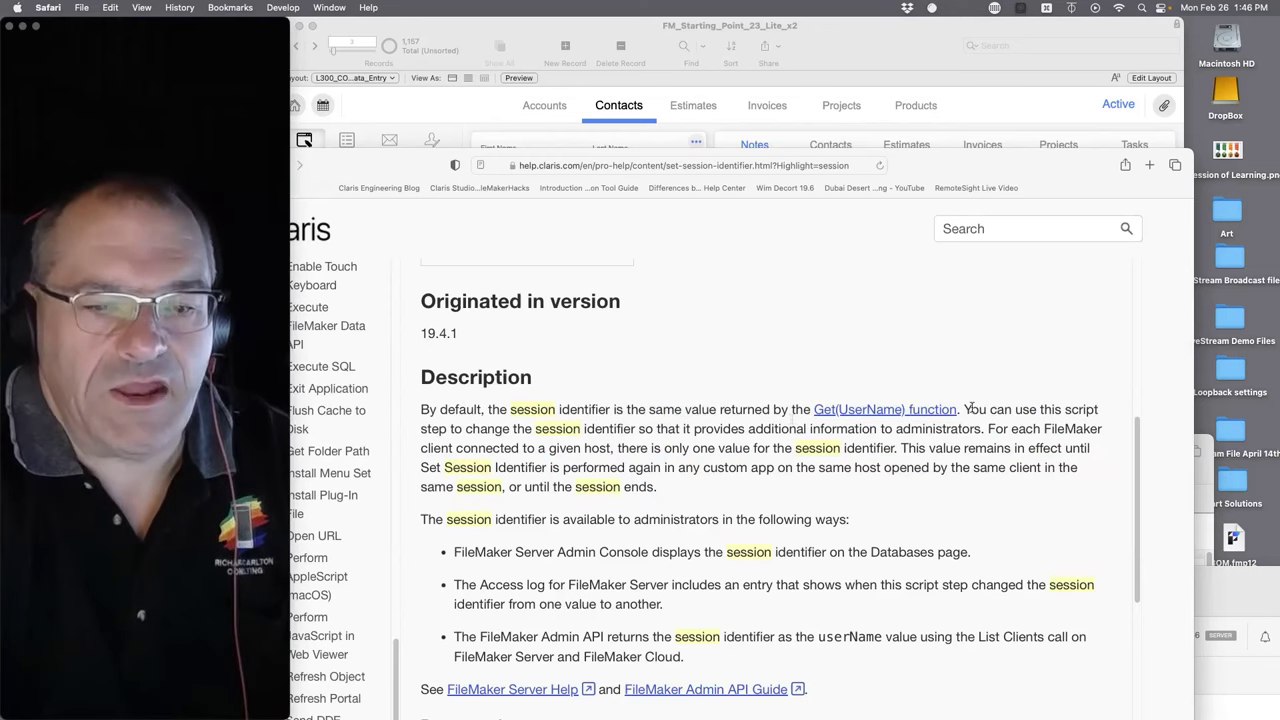
{"action": "left_click_drag", "start_coordinate": [963, 409], "coordinate": [810, 411]}
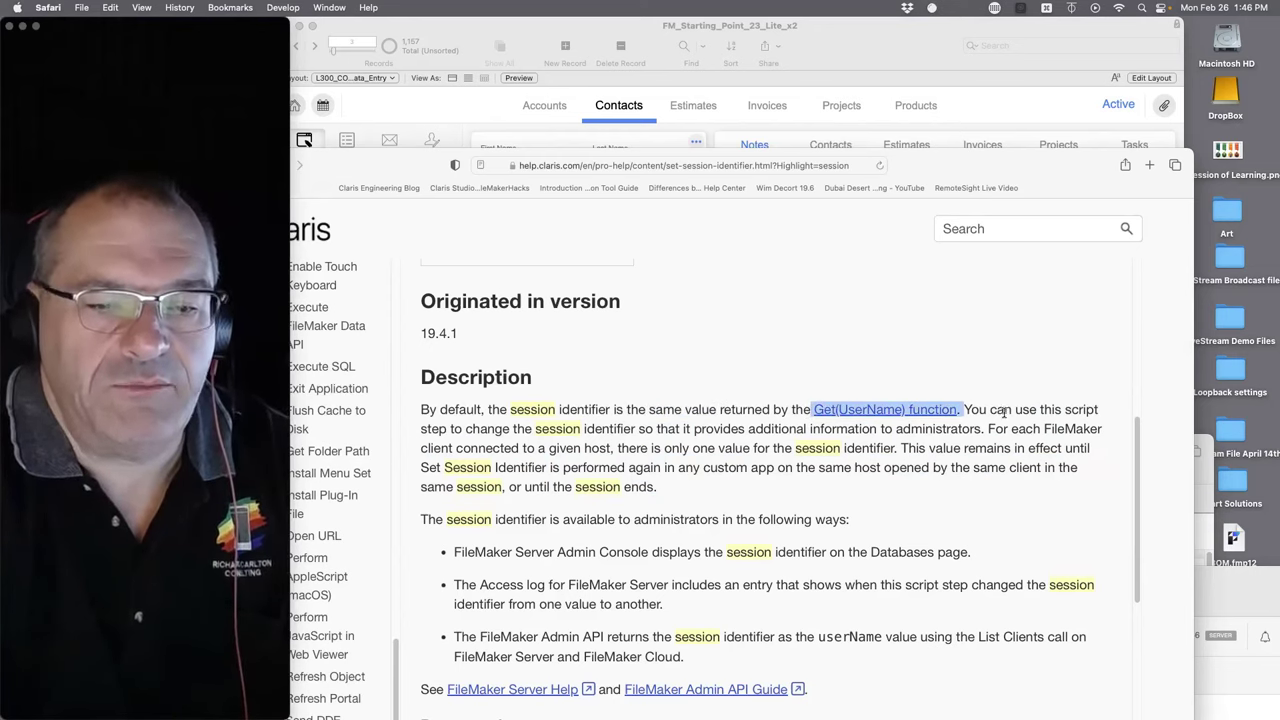
{"action": "left_click_drag", "start_coordinate": [962, 409], "coordinate": [813, 409]}
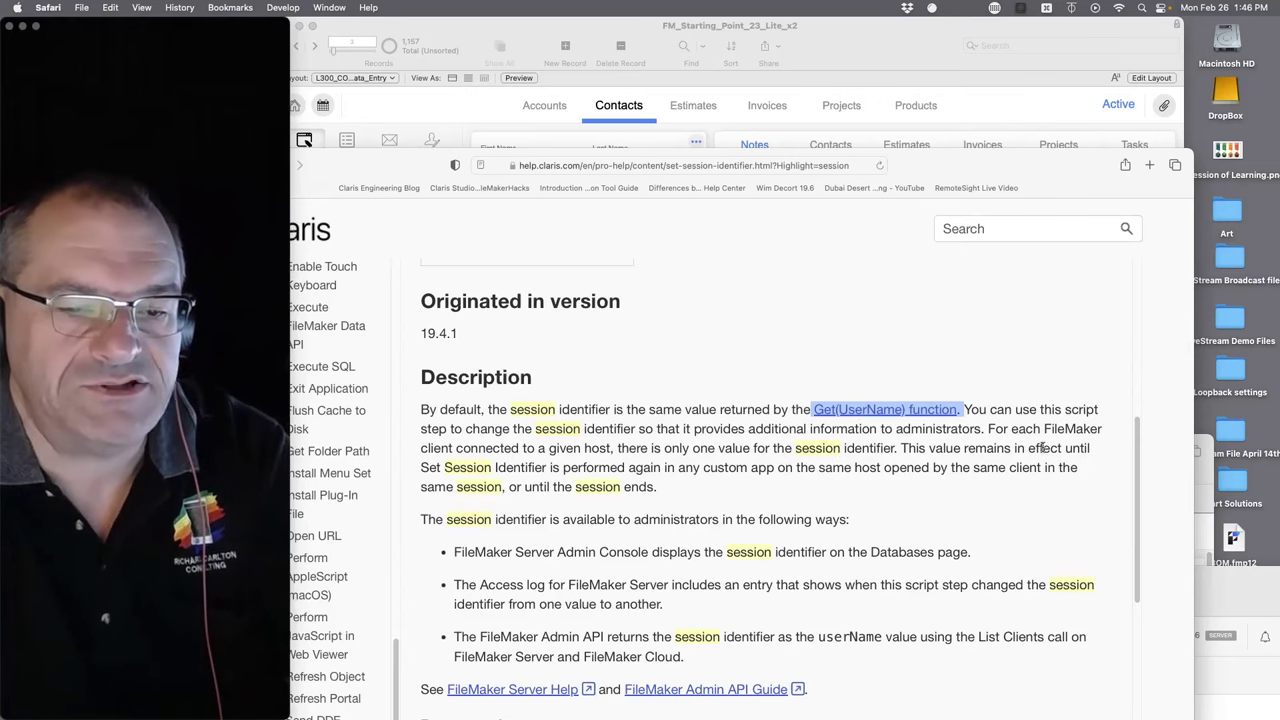
{"action": "left_click_drag", "start_coordinate": [563, 467], "coordinate": [487, 428]}
- Scroll to Best practices and place the server Admin Console beside the help page
{"action": "scroll", "coordinate": [668, 516], "scroll_direction": "down", "scroll_amount": 2}
{"action": "scroll", "coordinate": [668, 516], "scroll_direction": "down", "scroll_amount": 5}
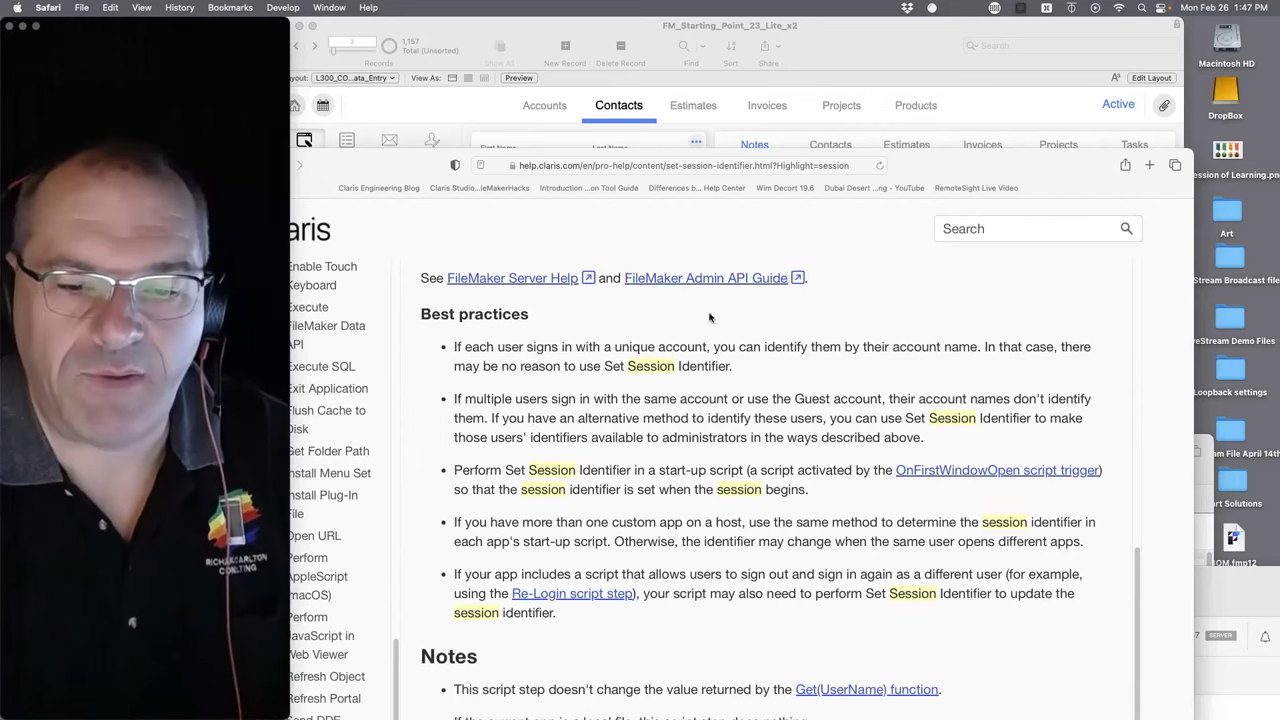
{"action": "left_click", "coordinate": [1262, 685]}
{"action": "left_click_drag", "start_coordinate": [1100, 565], "coordinate": [1028, 48]}
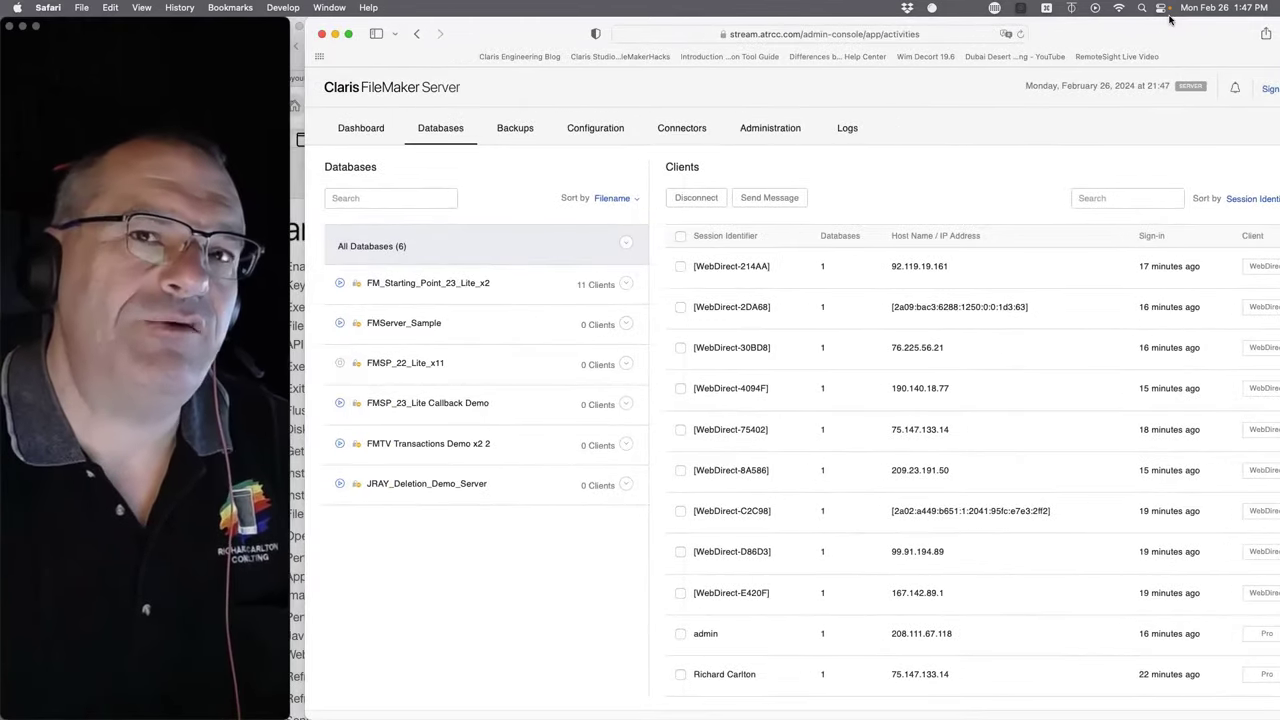
{"action": "left_click_drag", "start_coordinate": [1170, 20], "coordinate": [1272, 585]}
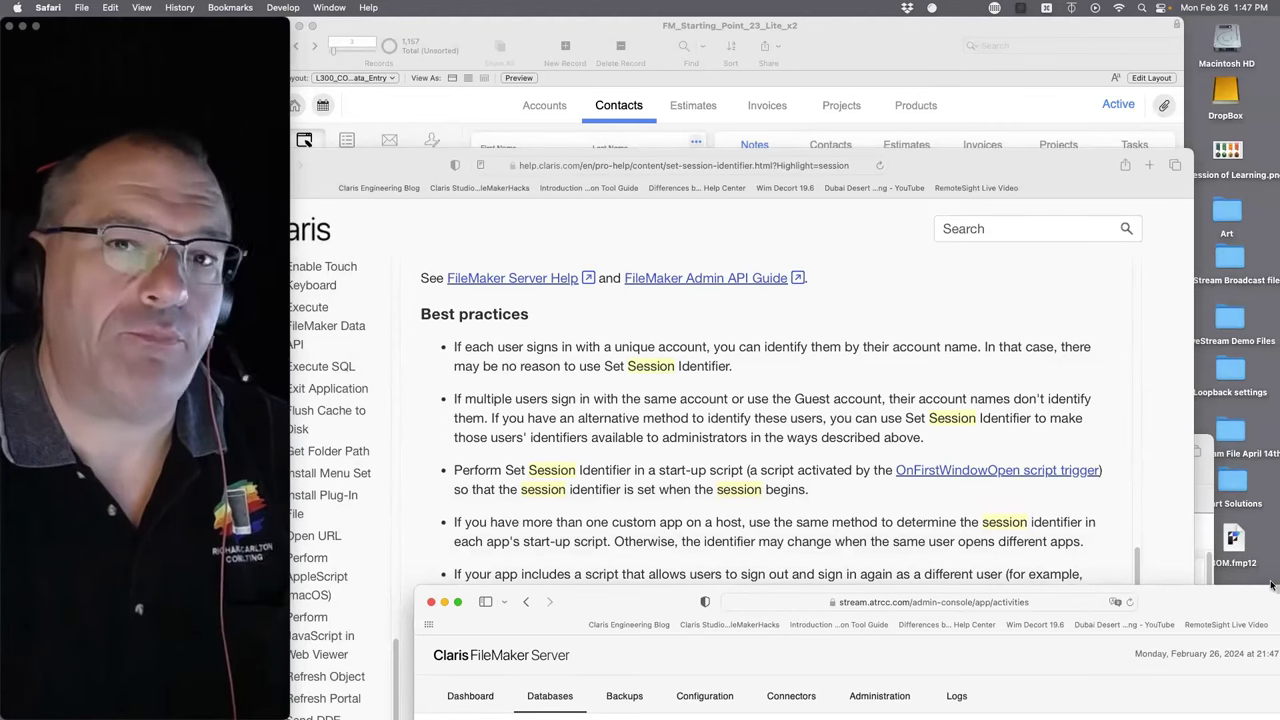
{"action": "double_click", "coordinate": [1240, 601]}
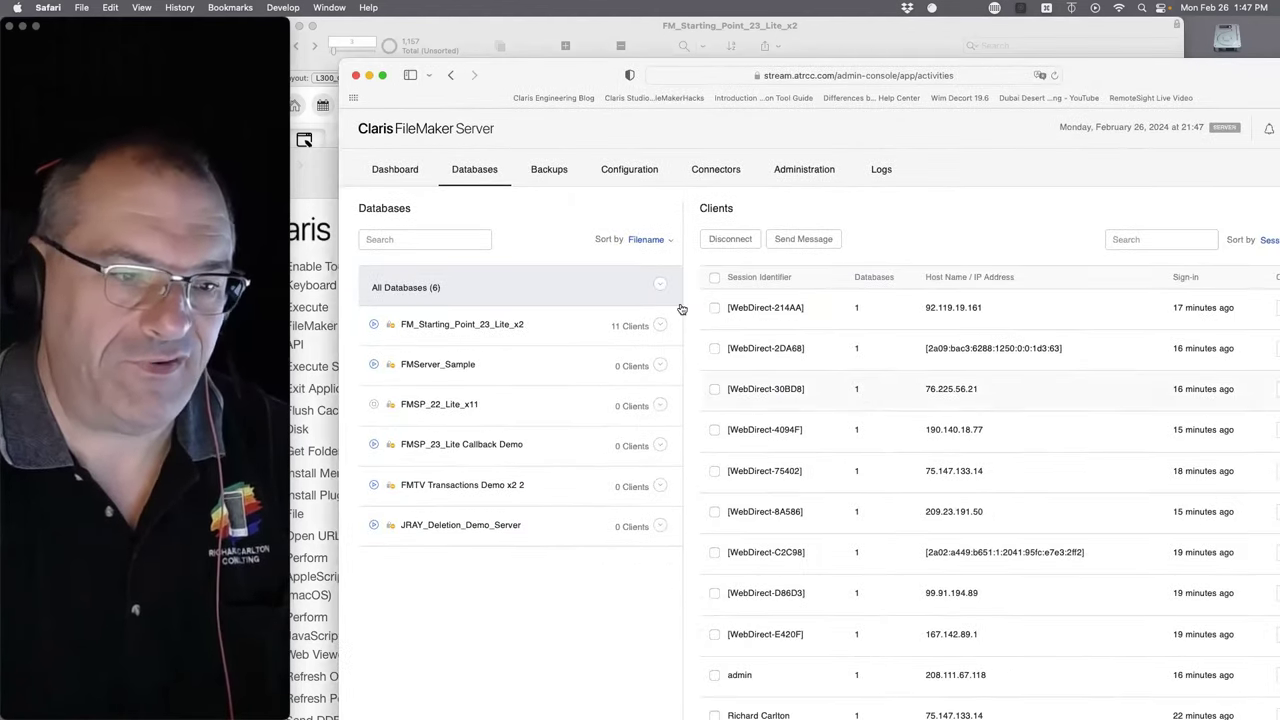
{"action": "double_click", "coordinate": [536, 74]}
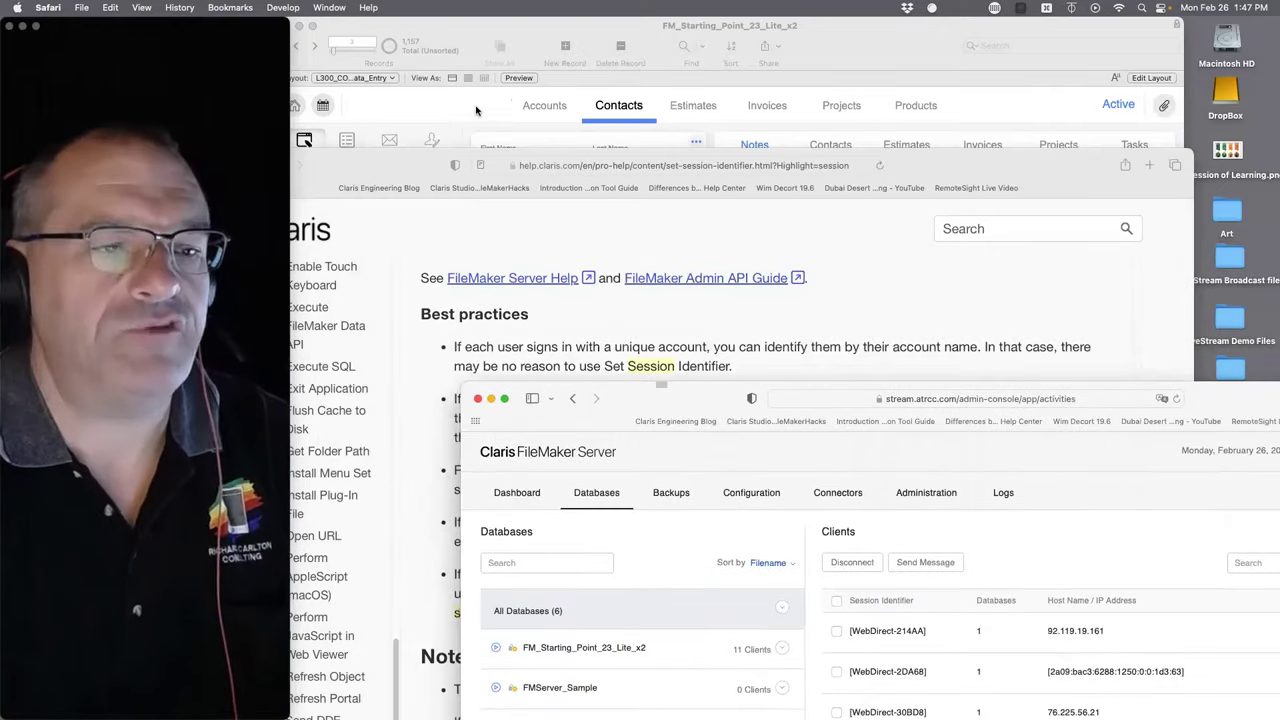
{"action": "left_click", "coordinate": [476, 110]}
{"action": "left_click", "coordinate": [377, 7]}
- Create a new script named 'Wallace Set Session ID' in the Script Workspace
{"action": "left_click", "coordinate": [410, 31]}
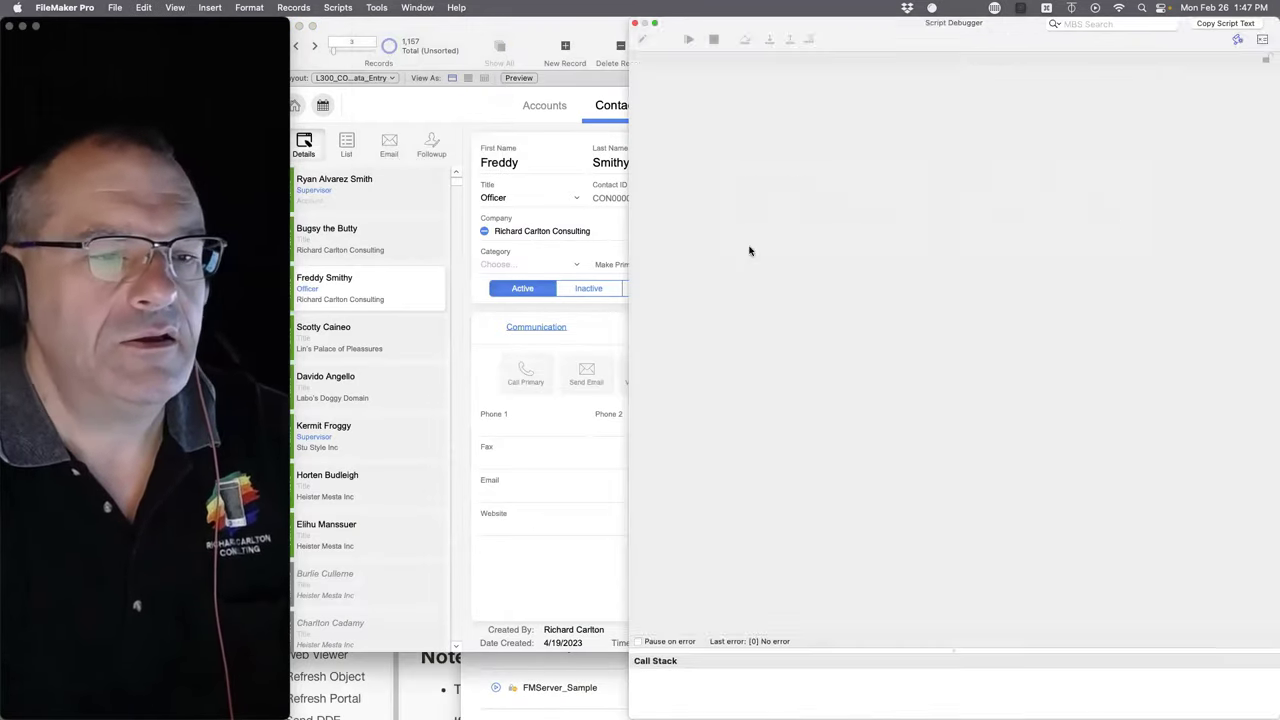
{"action": "left_click", "coordinate": [1262, 40]}
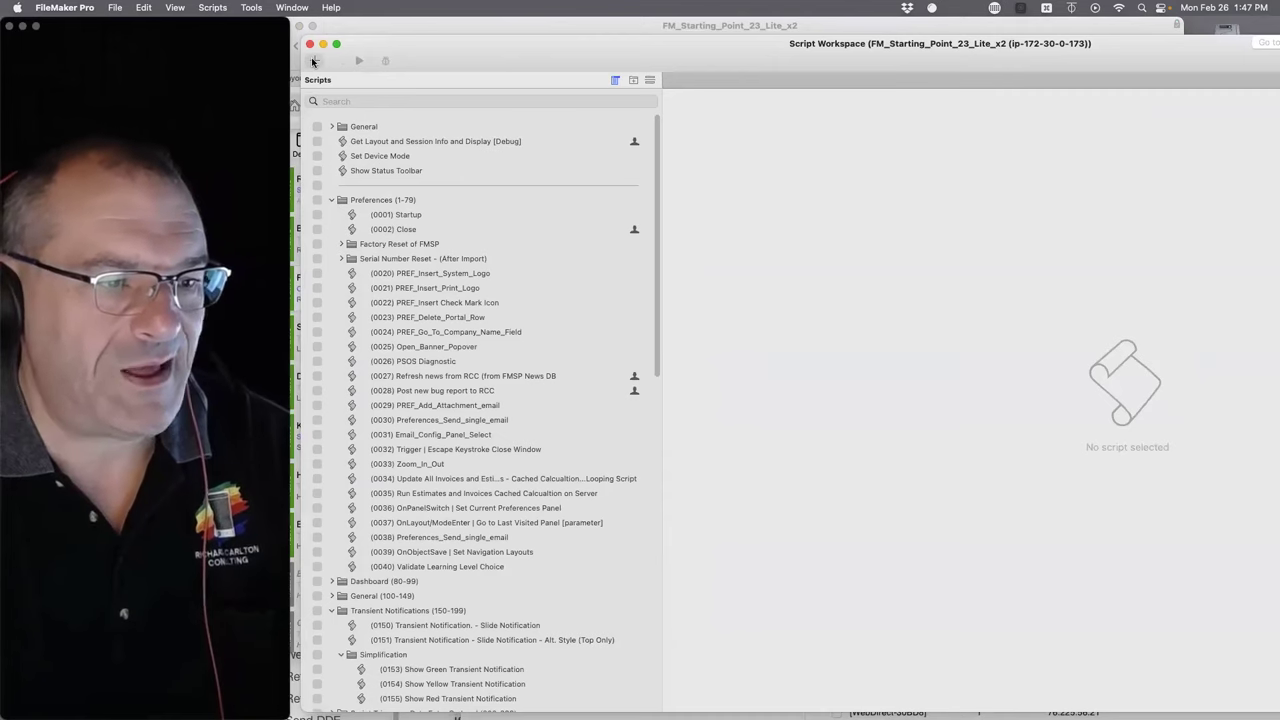
{"action": "left_click", "coordinate": [313, 62]}
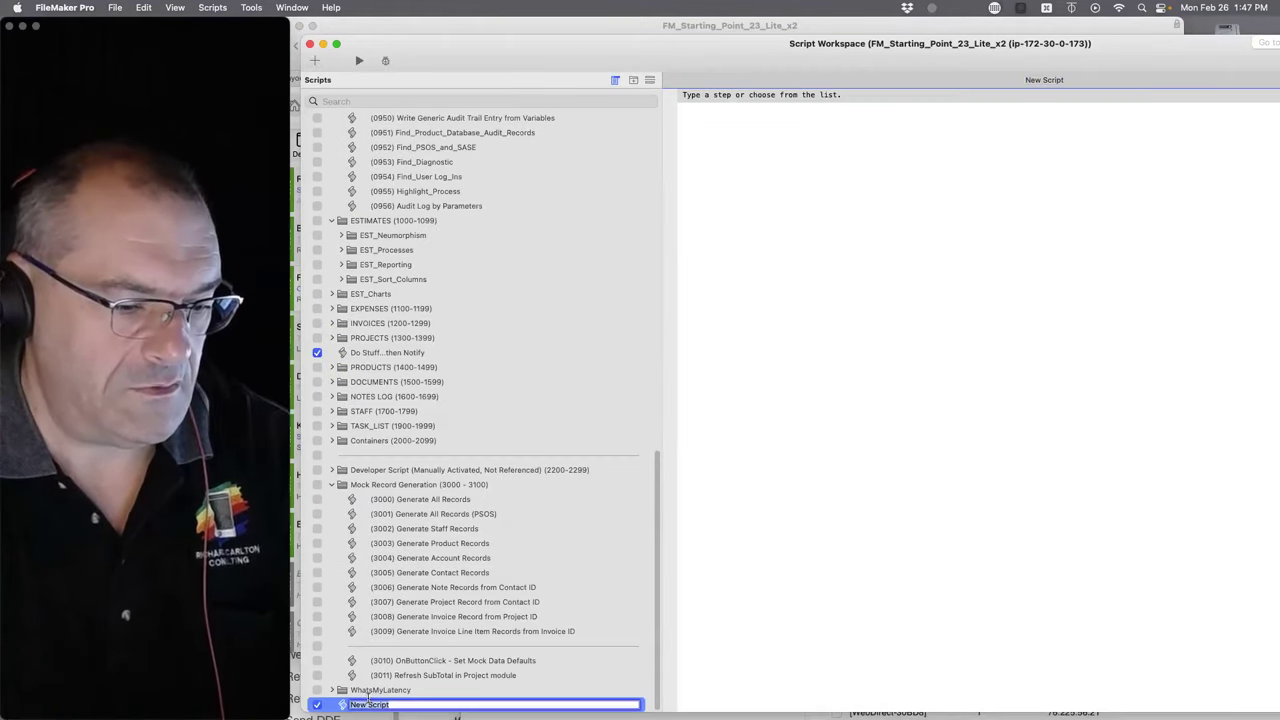
{"action": "type", "text": "Wallace Se"}
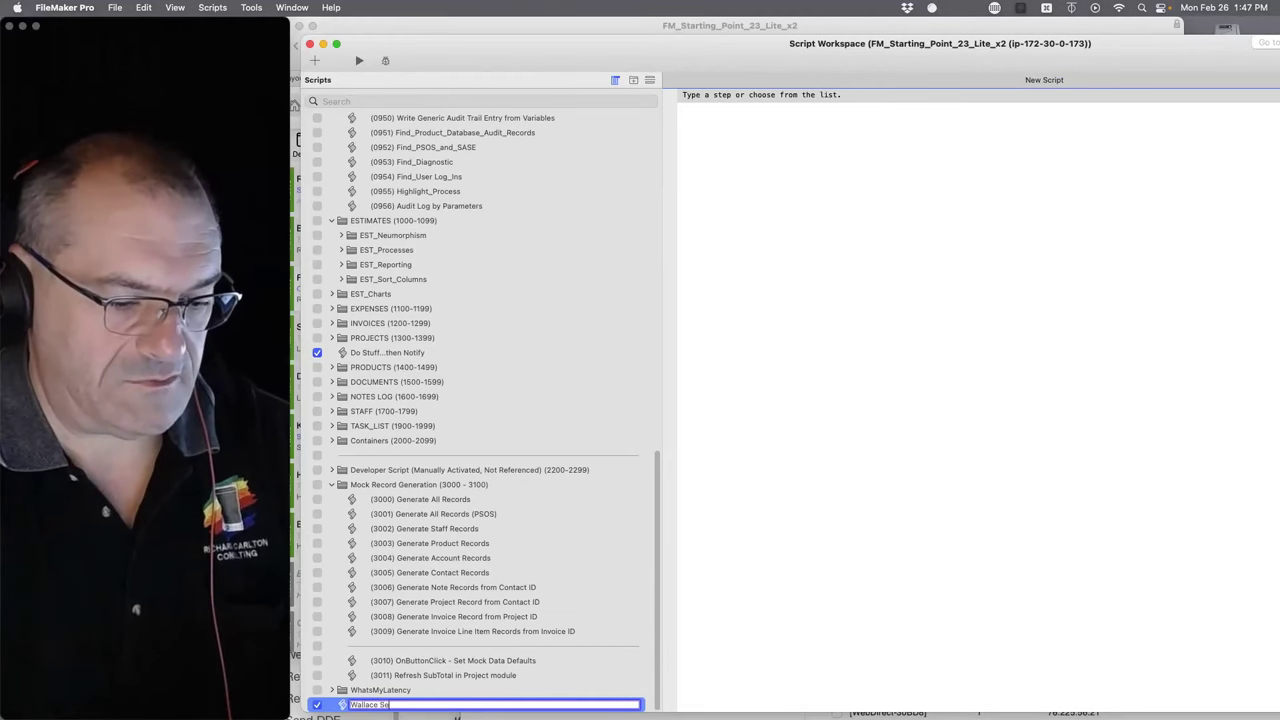
{"action": "type", "text": "t Session "}
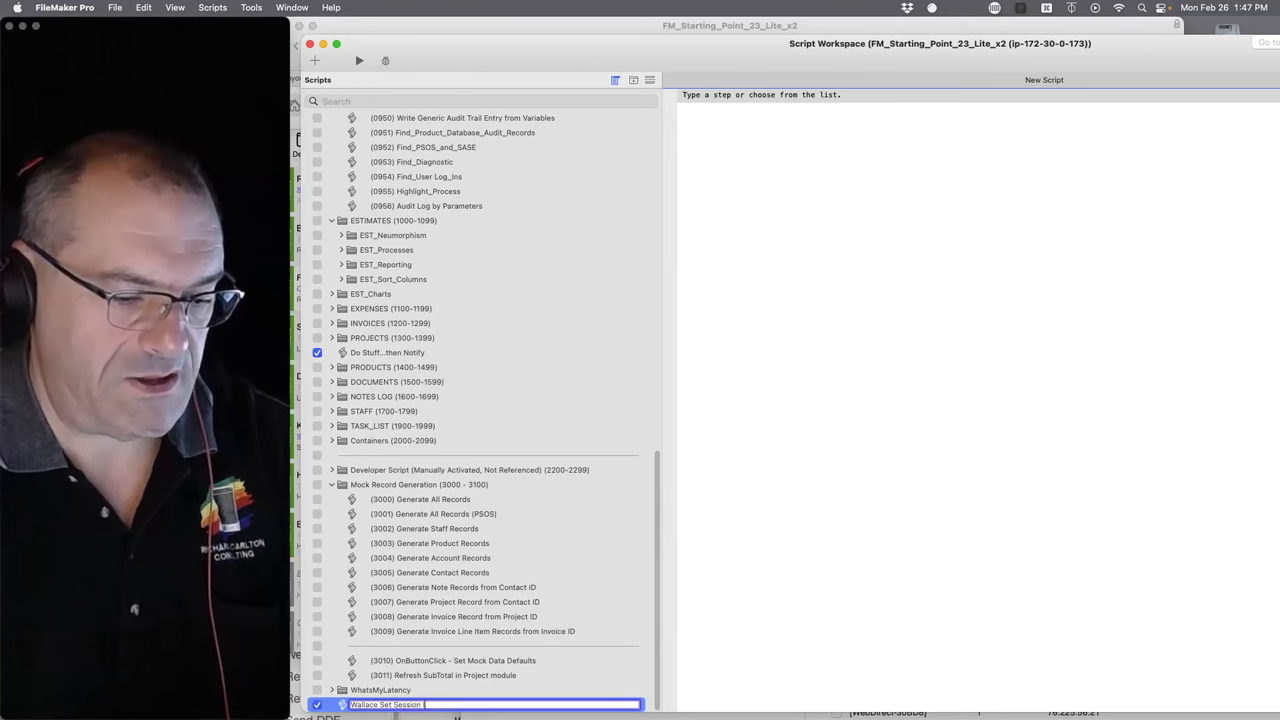
{"action": "type", "text": "ID"}
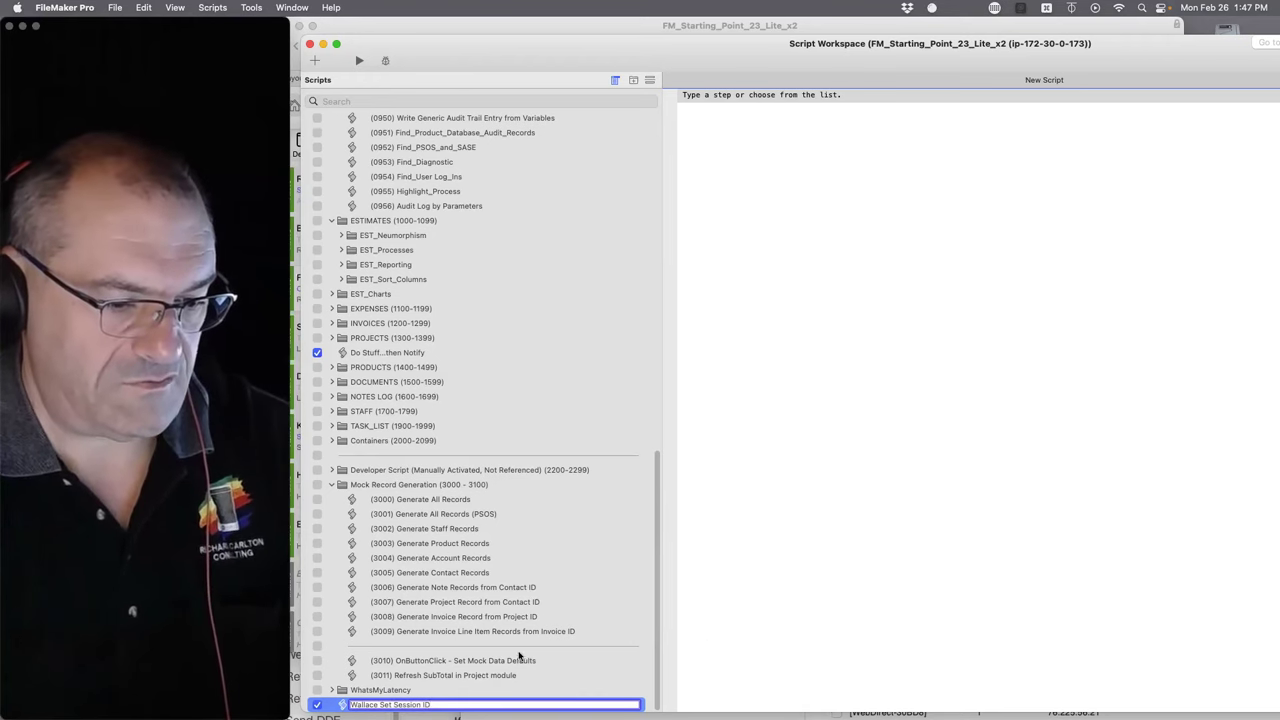
{"action": "key", "text": "Return"}
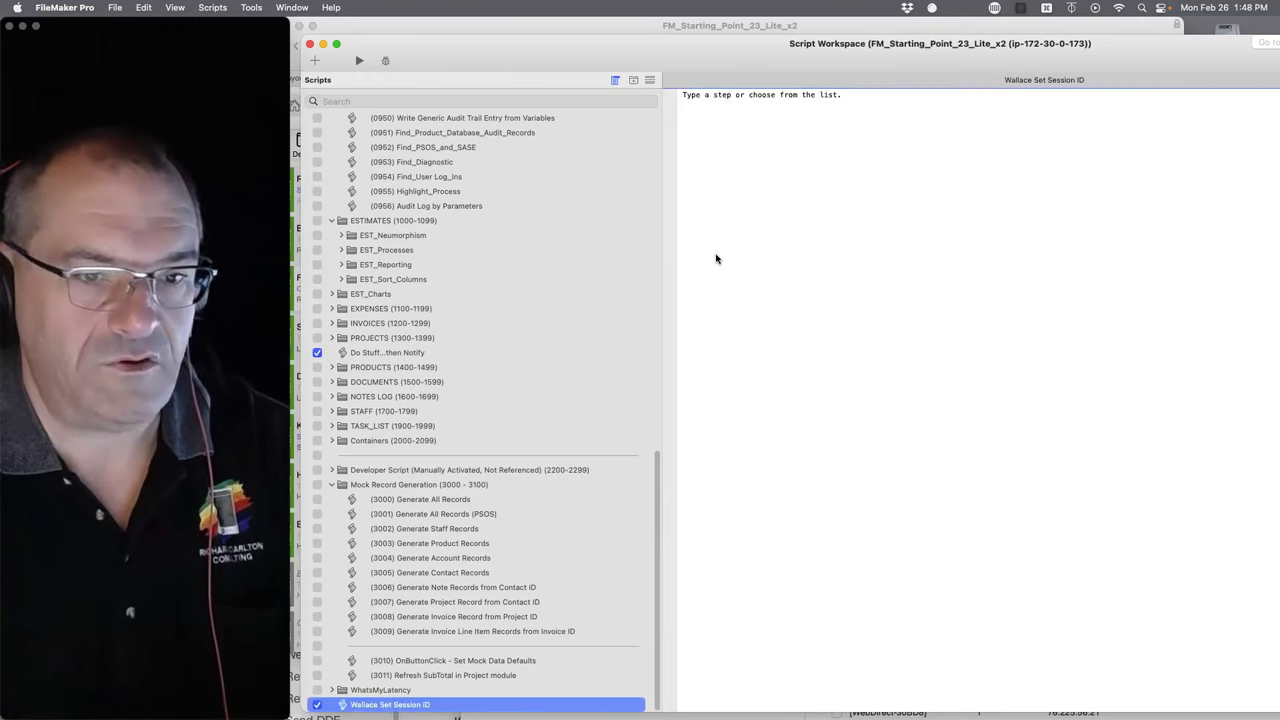
- Add a Set Session Identifier step on line 2, leaving its calculation empty
{"action": "left_click", "coordinate": [752, 94]}
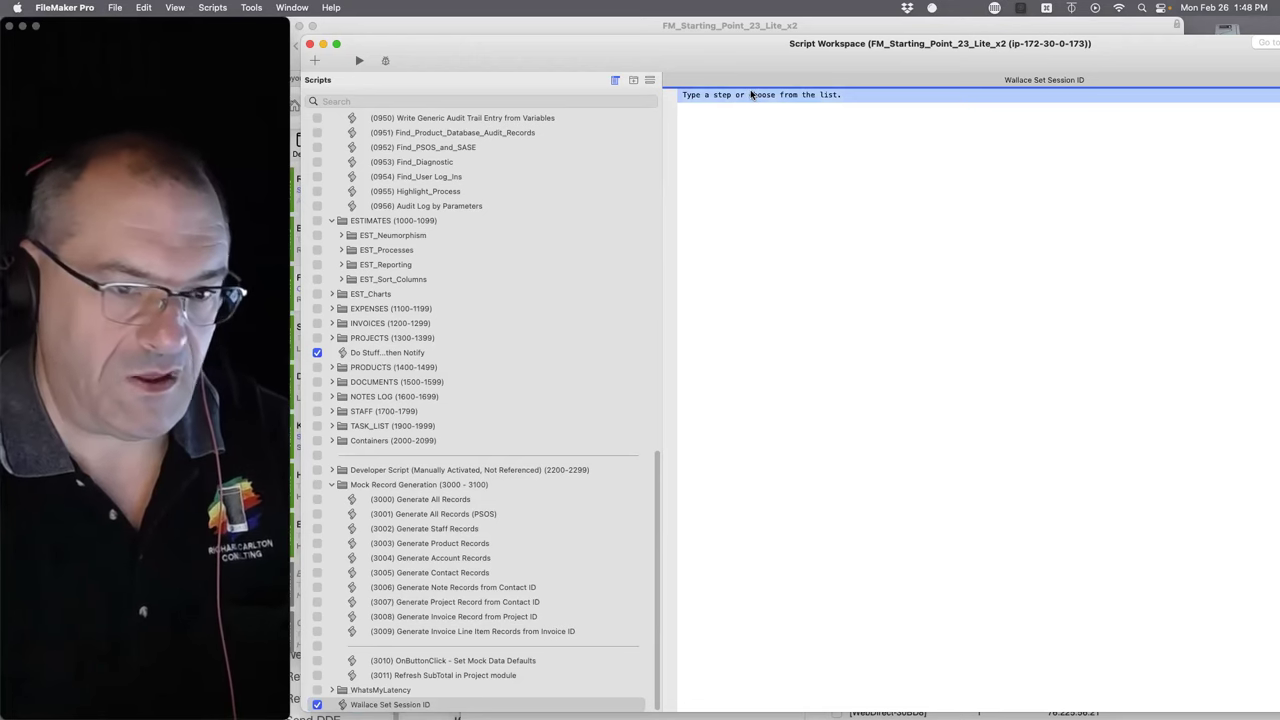
{"action": "key", "text": "Return"}
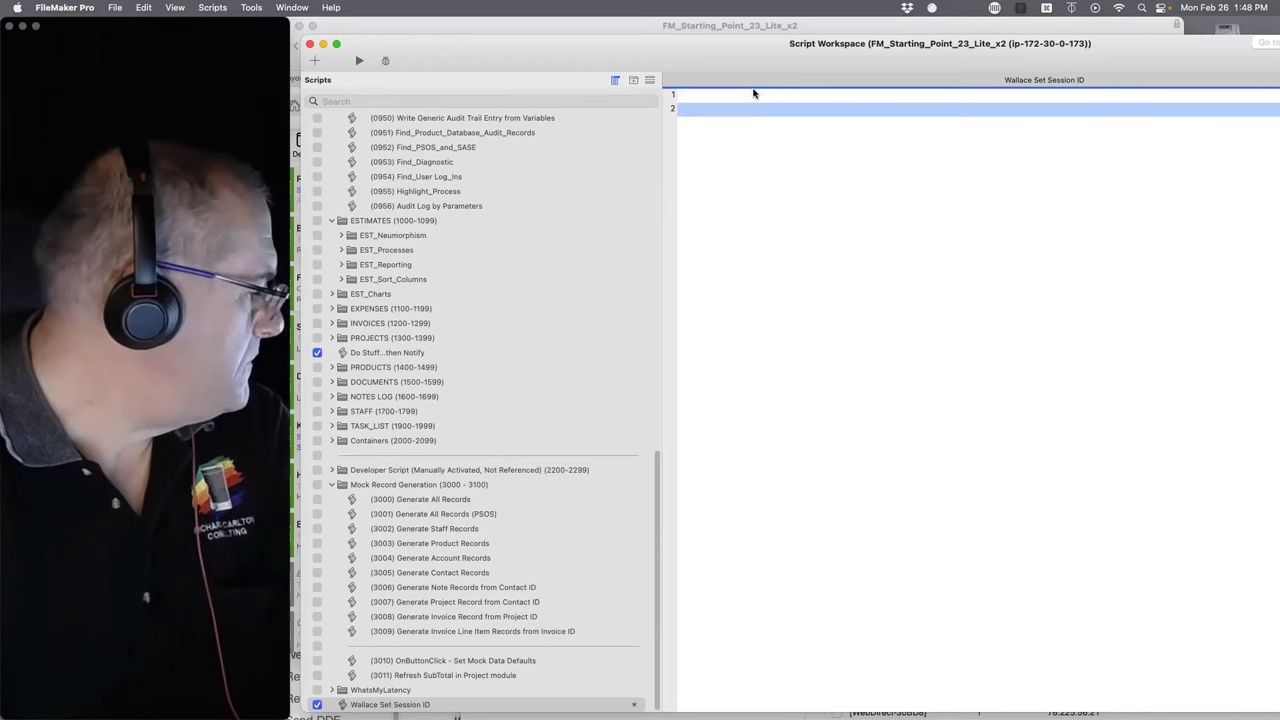
{"action": "type", "text": "set sess"}
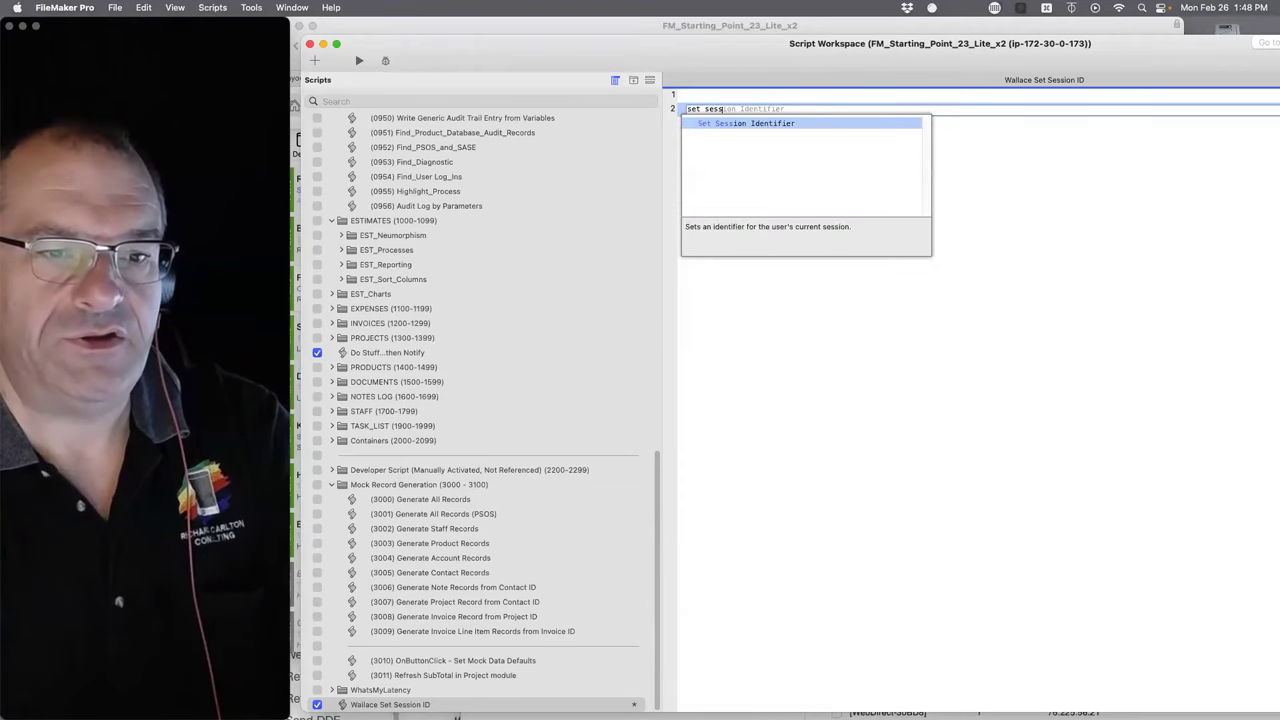
{"action": "key", "text": "Return"}
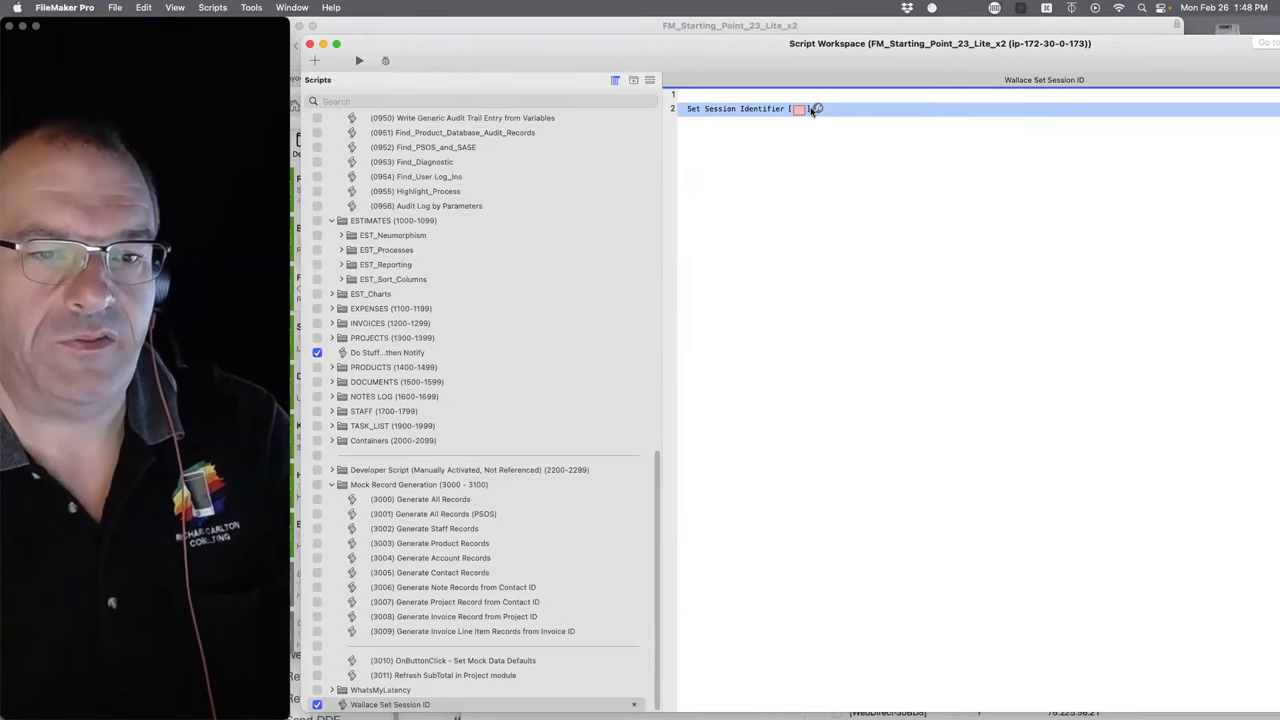
{"action": "left_click", "coordinate": [817, 109]}
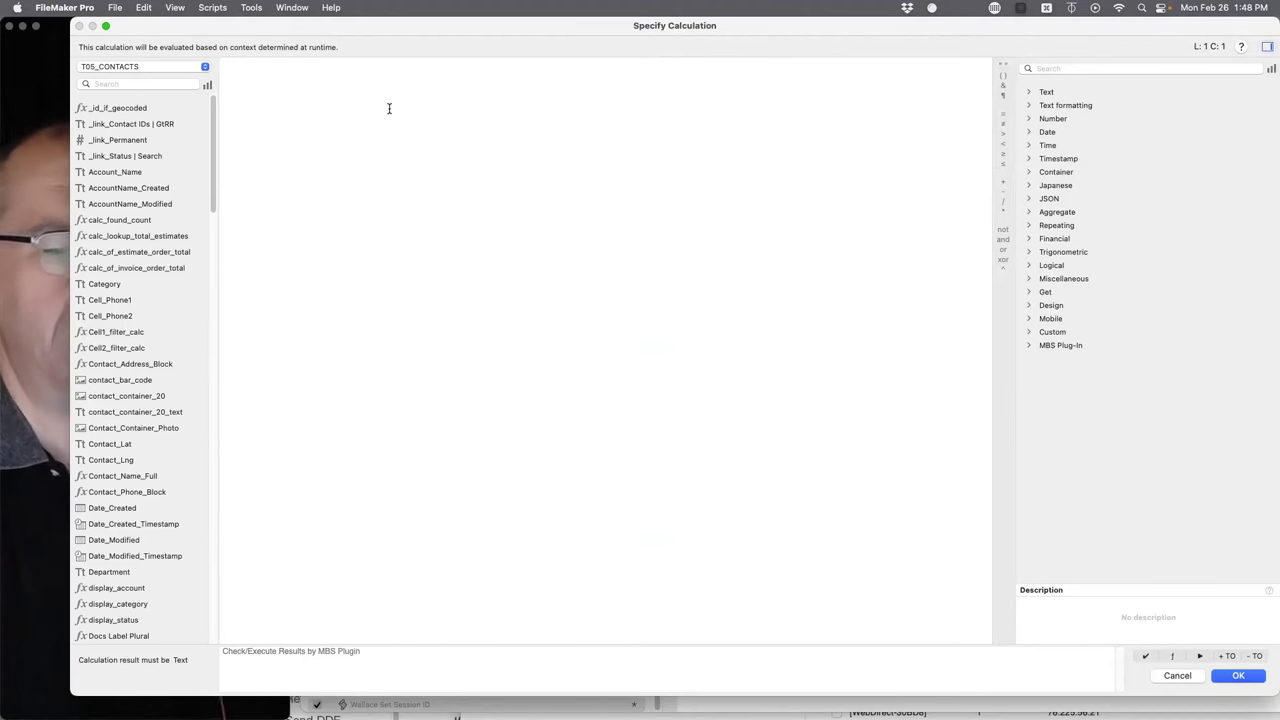
{"action": "left_click", "coordinate": [1177, 676]}
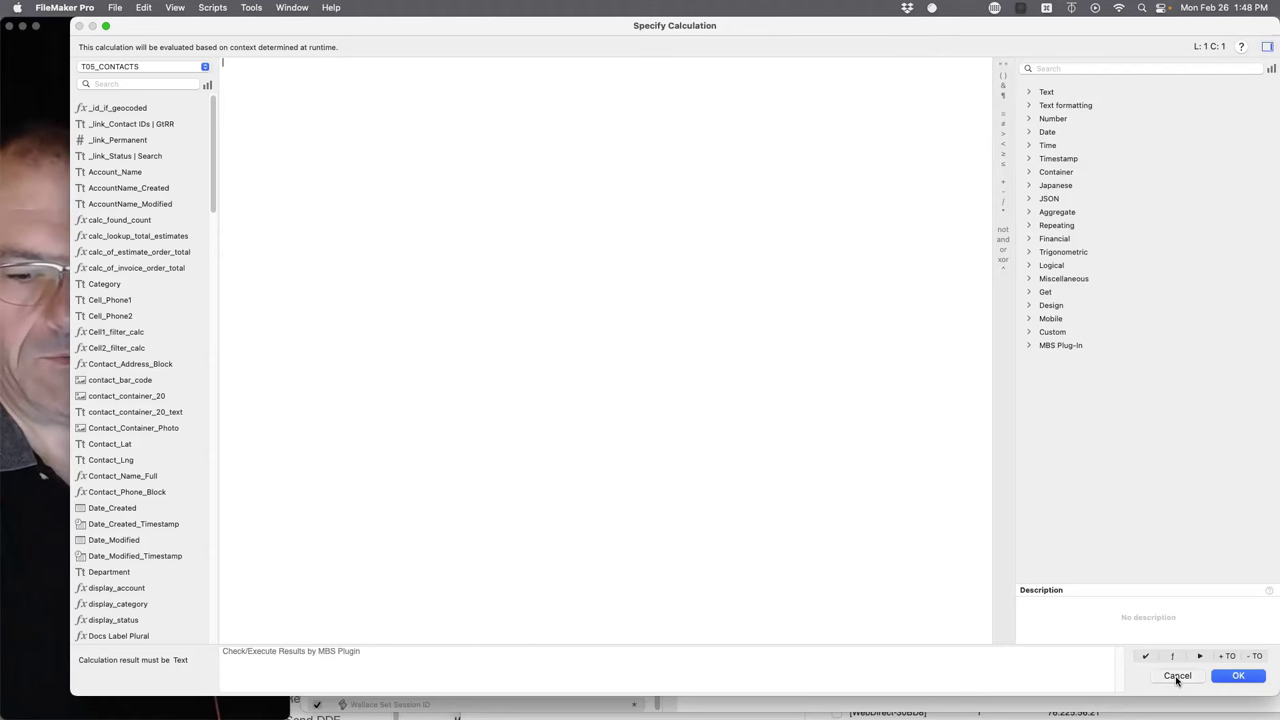
{"action": "left_click", "coordinate": [711, 96]}
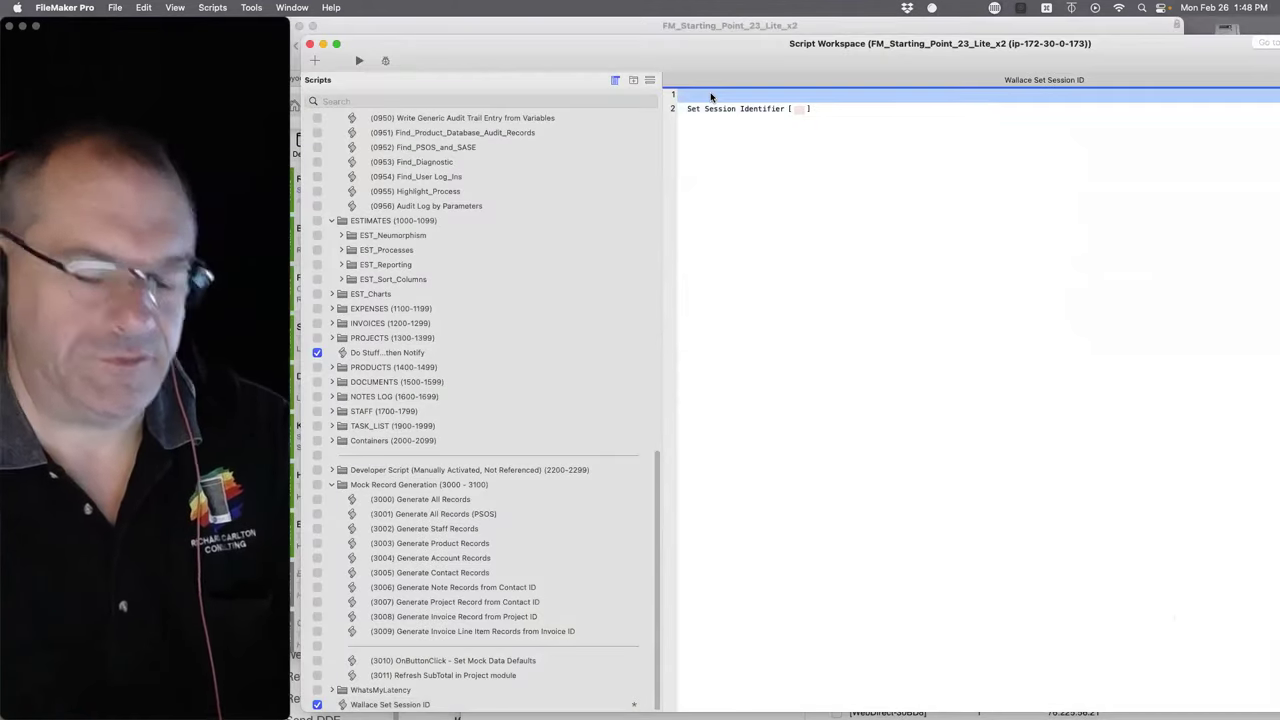
- Add a Show Custom Dialog step with title and message 'Uh...what is your name?'
{"action": "key", "text": "Return"}
{"action": "key", "text": "Return"}
{"action": "type", "text": "show"}
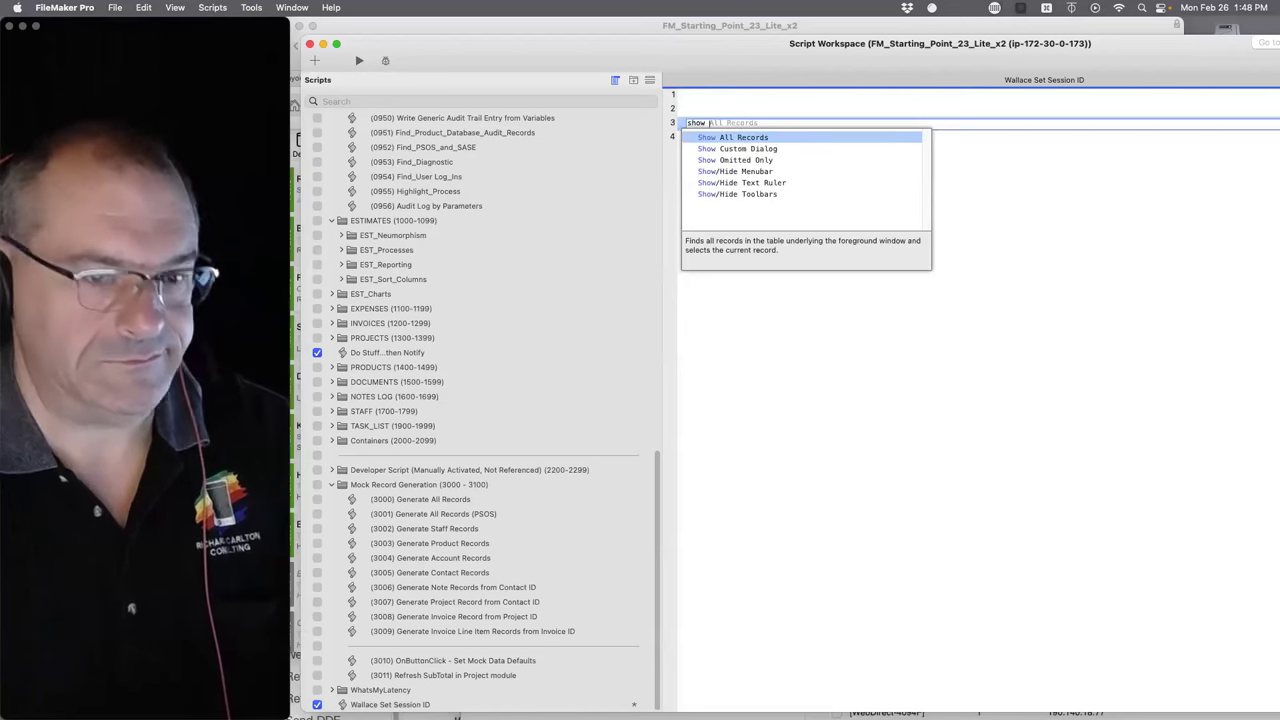
{"action": "type", "text": " custom"}
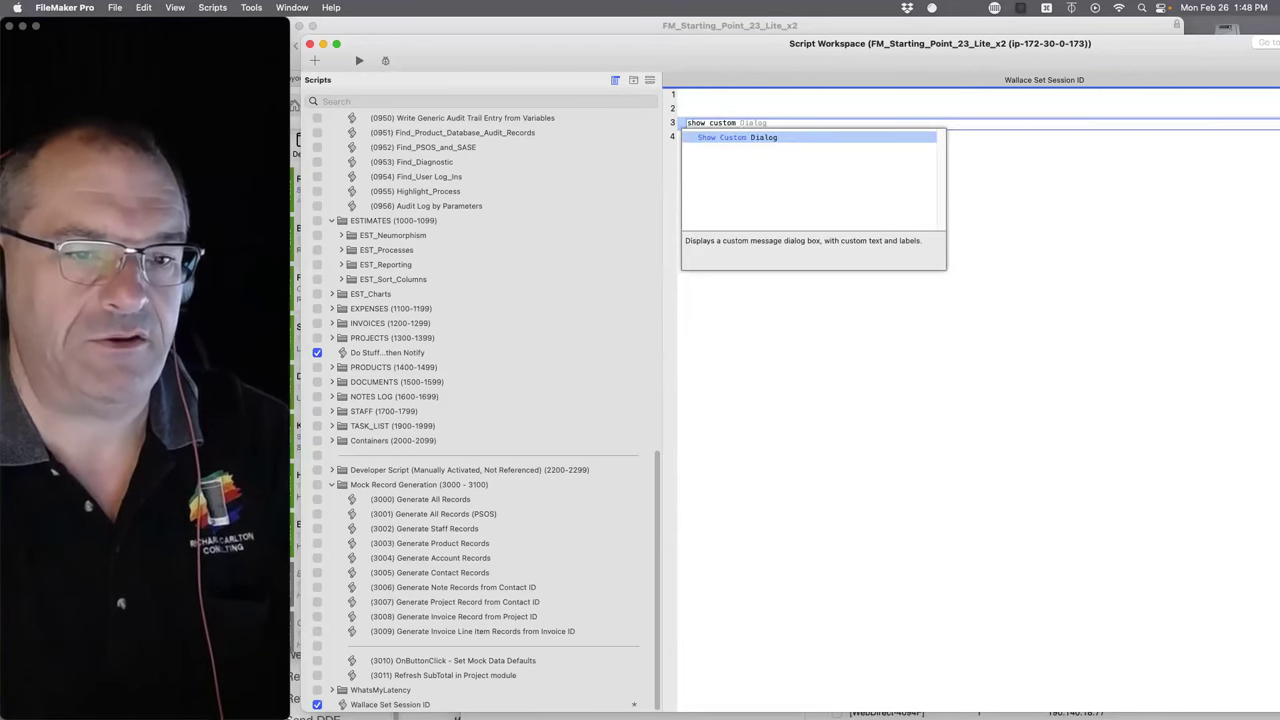
{"action": "key", "text": "Return"}
{"action": "left_click", "coordinate": [789, 122]}
{"action": "type", "text": "Uh...wha"}
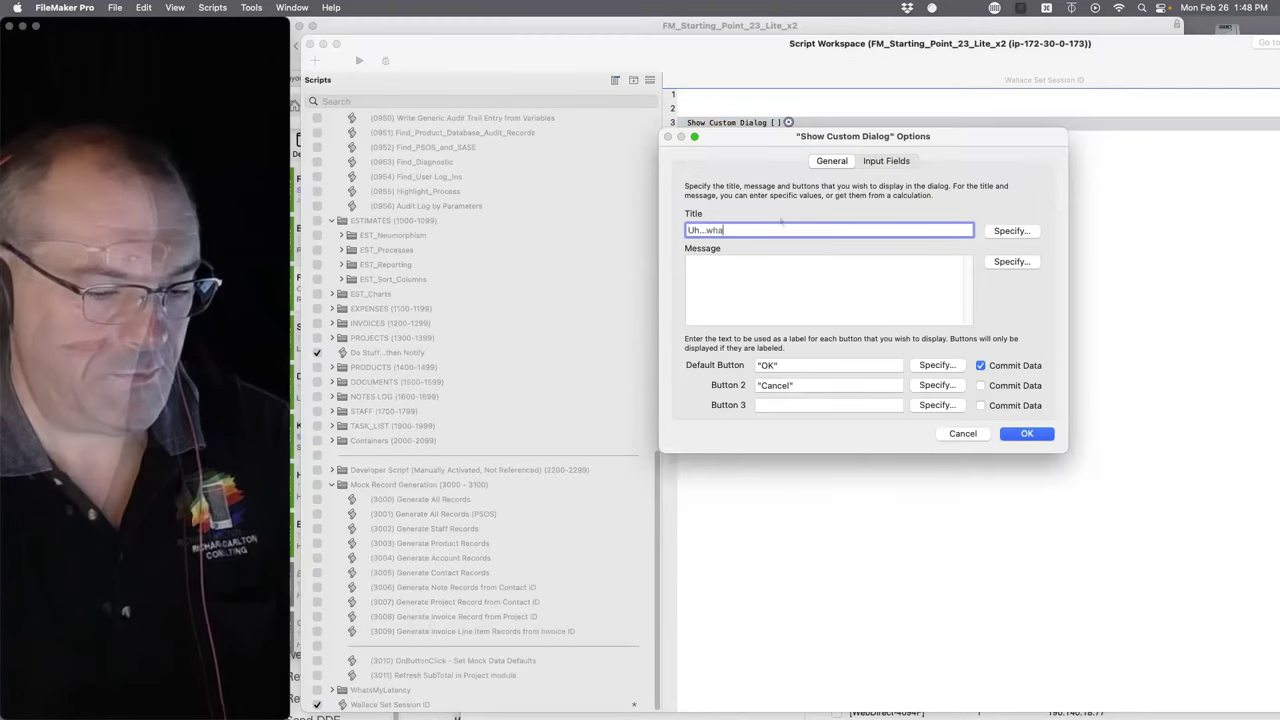
{"action": "type", "text": "t is your name"}
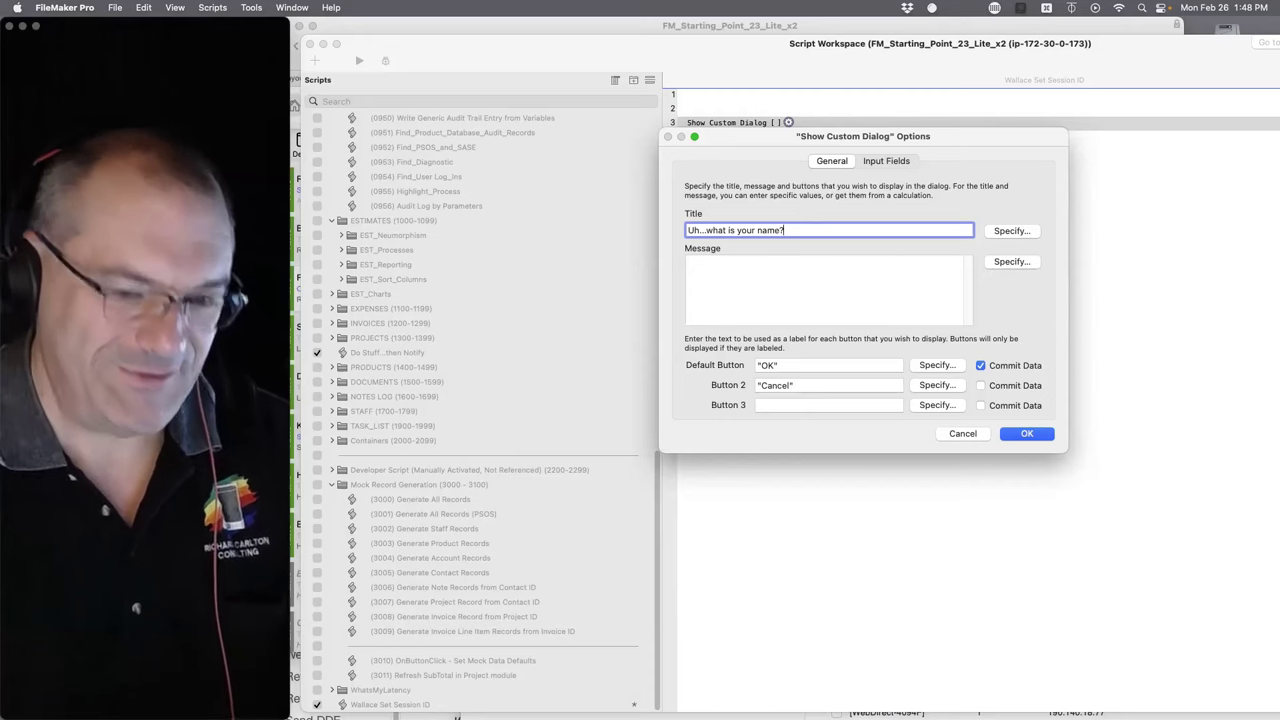
{"action": "type", "text": "?"}
{"action": "left_click", "coordinate": [770, 322]}
{"action": "type", "text": "Uh...what is your name?"}
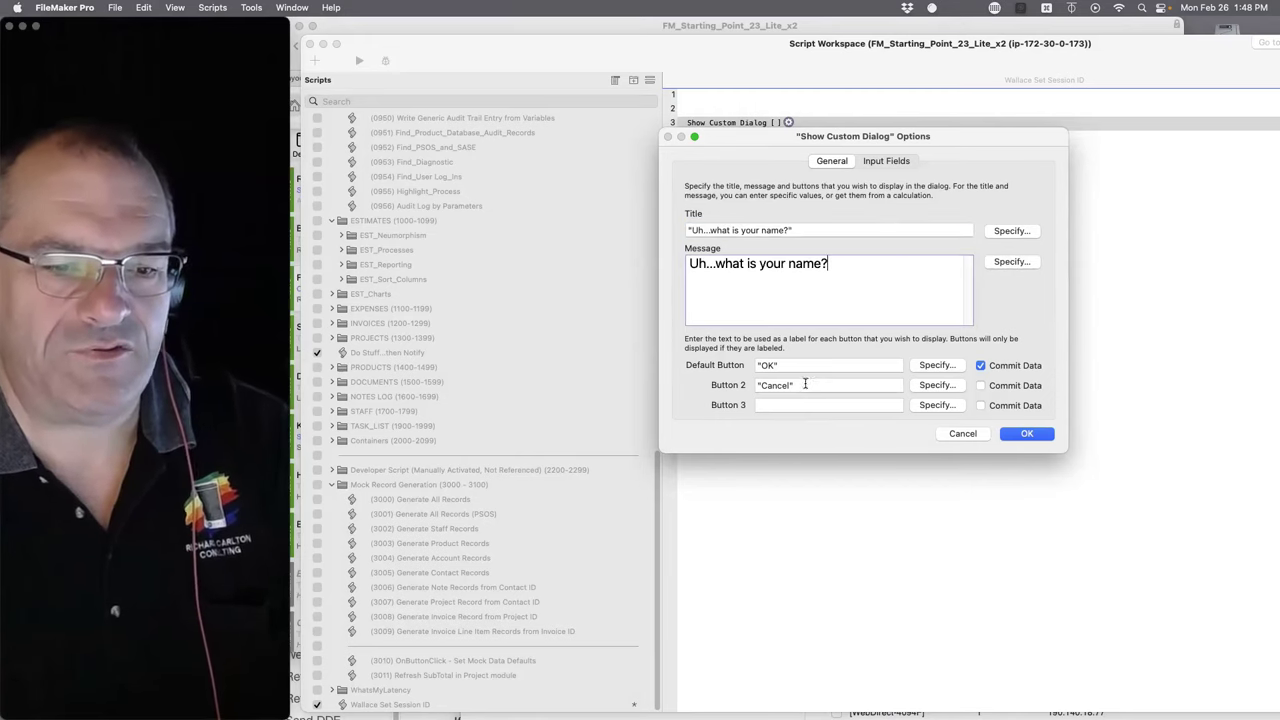
- Store input field #1's answer in the variable $$web_name and confirm the dialog
{"action": "left_click", "coordinate": [886, 161]}
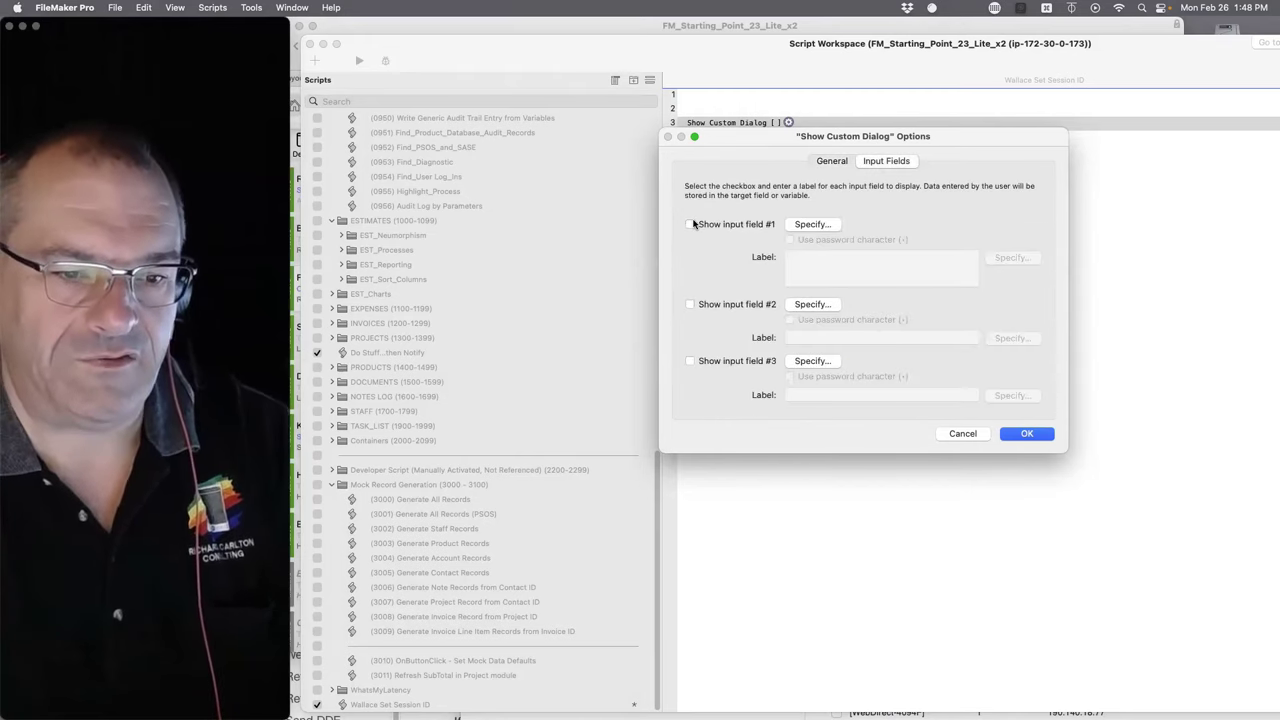
{"action": "left_click", "coordinate": [689, 224]}
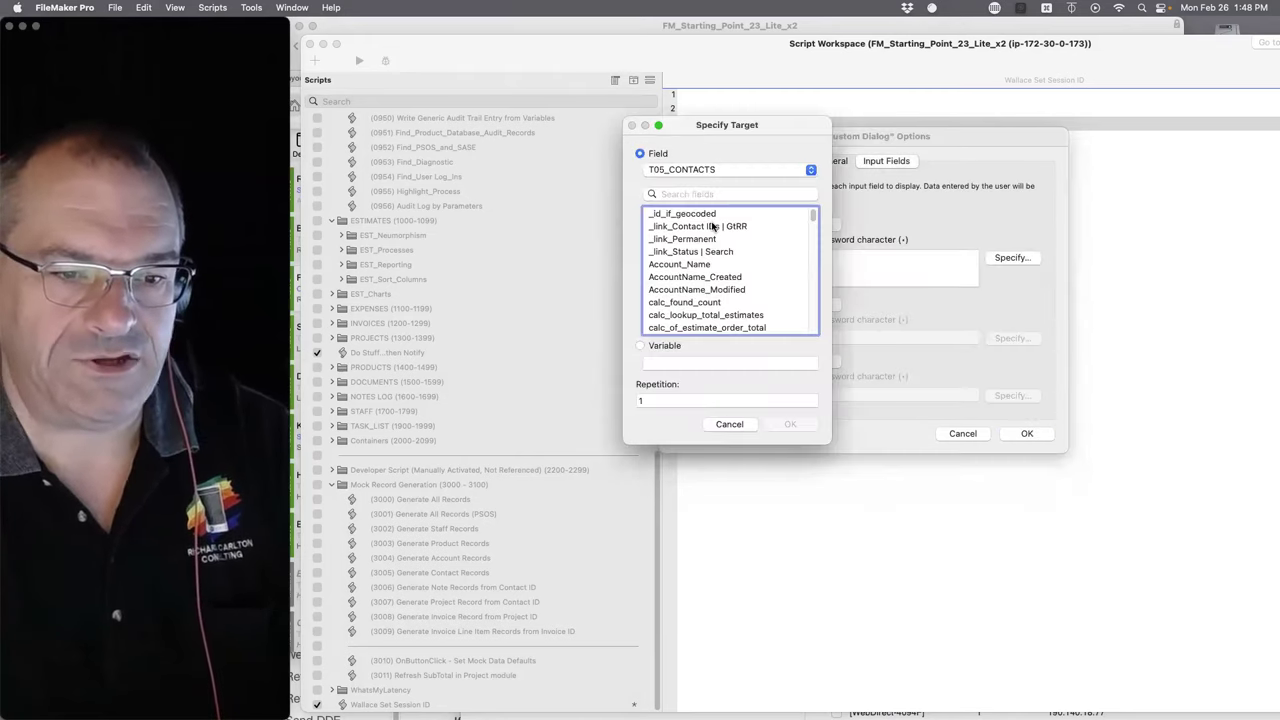
{"action": "left_click", "coordinate": [666, 364]}
{"action": "type", "text": "$"}
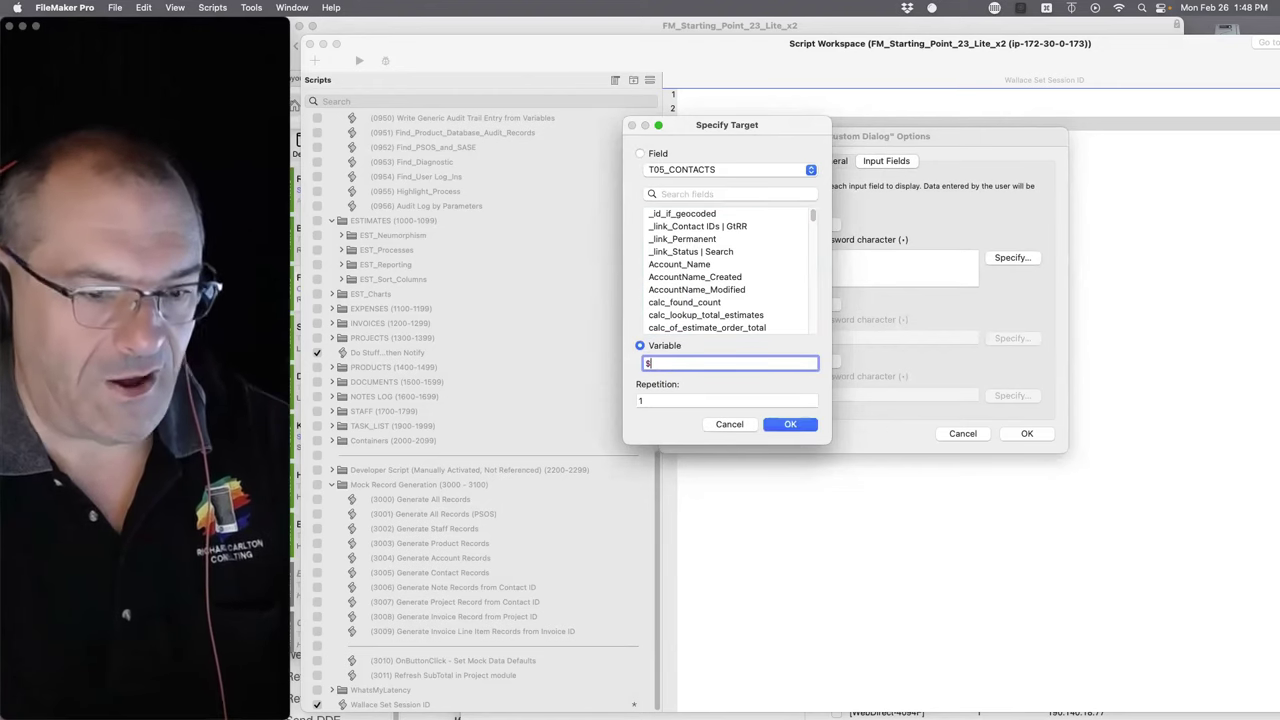
{"action": "type", "text": "$w"}
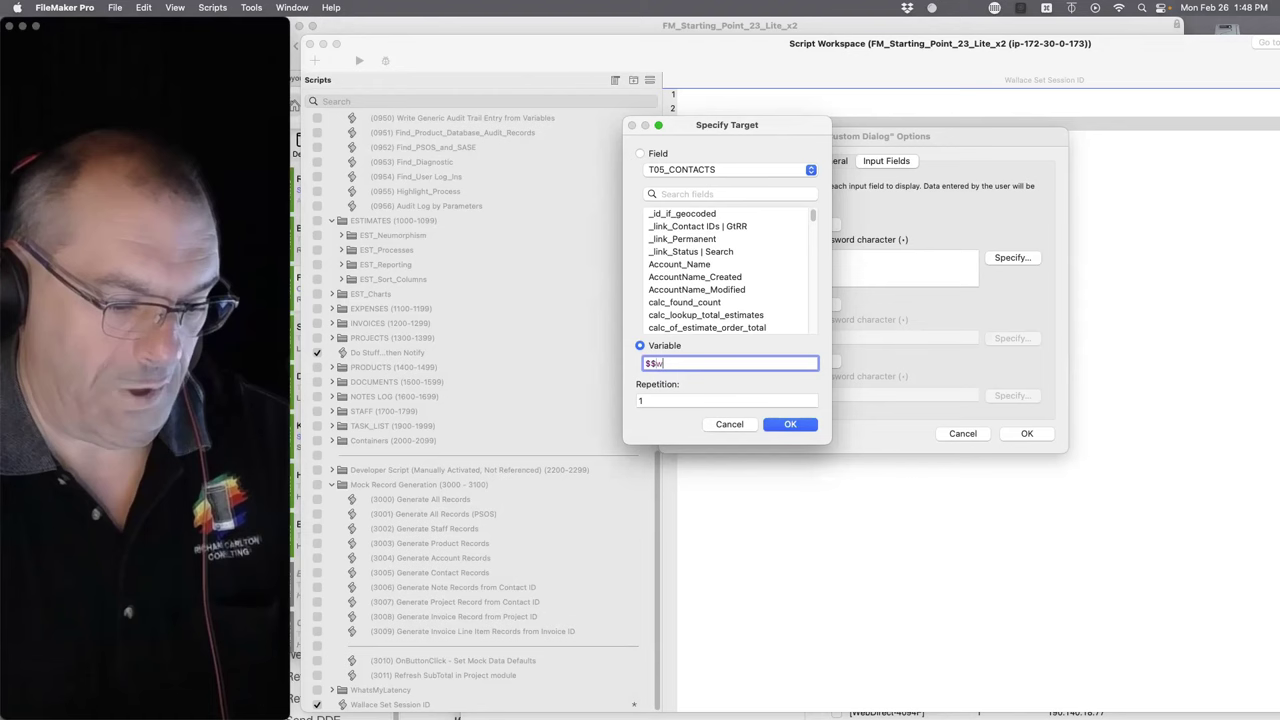
{"action": "type", "text": "eb_name"}
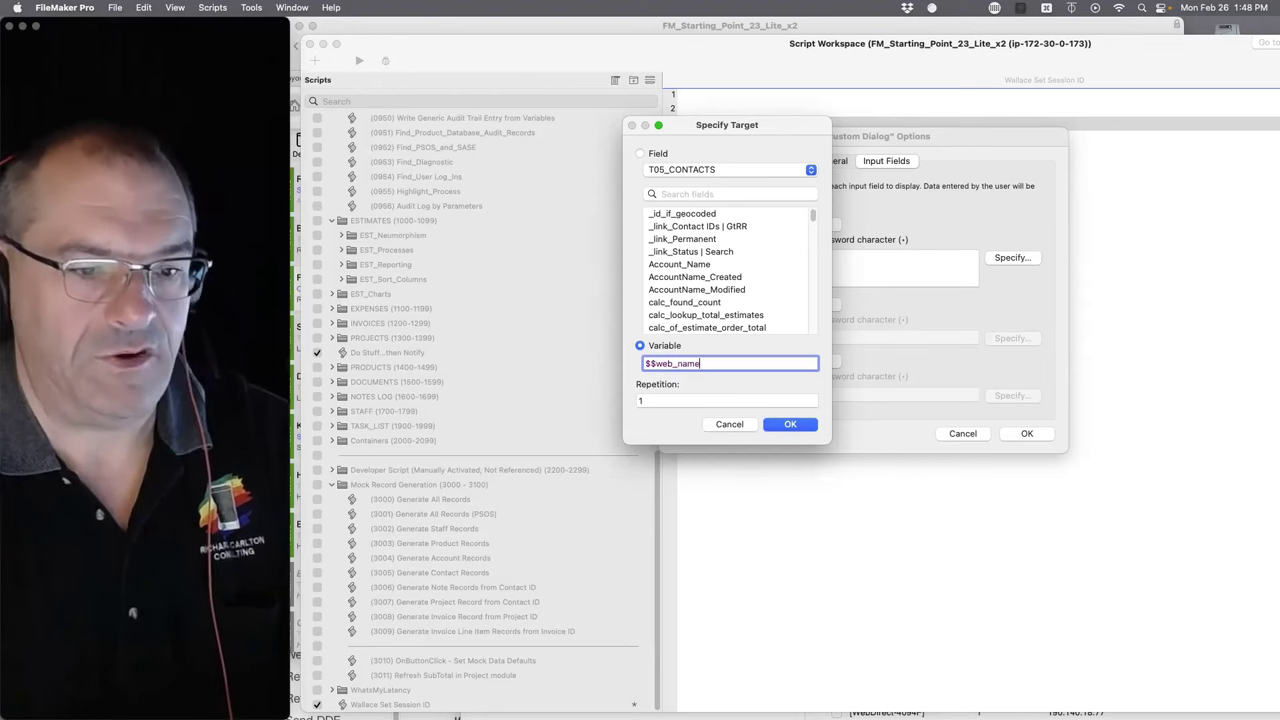
{"action": "key", "text": "super+a"}
{"action": "key", "text": "super+c"}
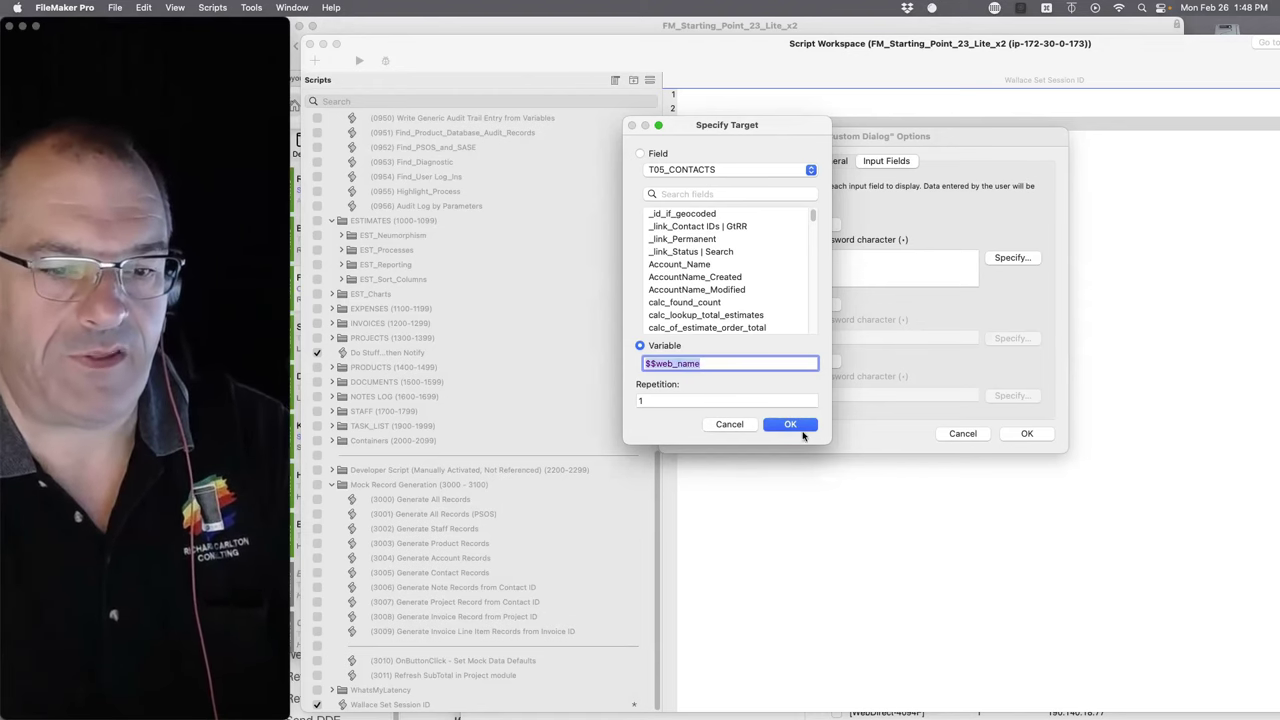
{"action": "key", "text": "Return"}
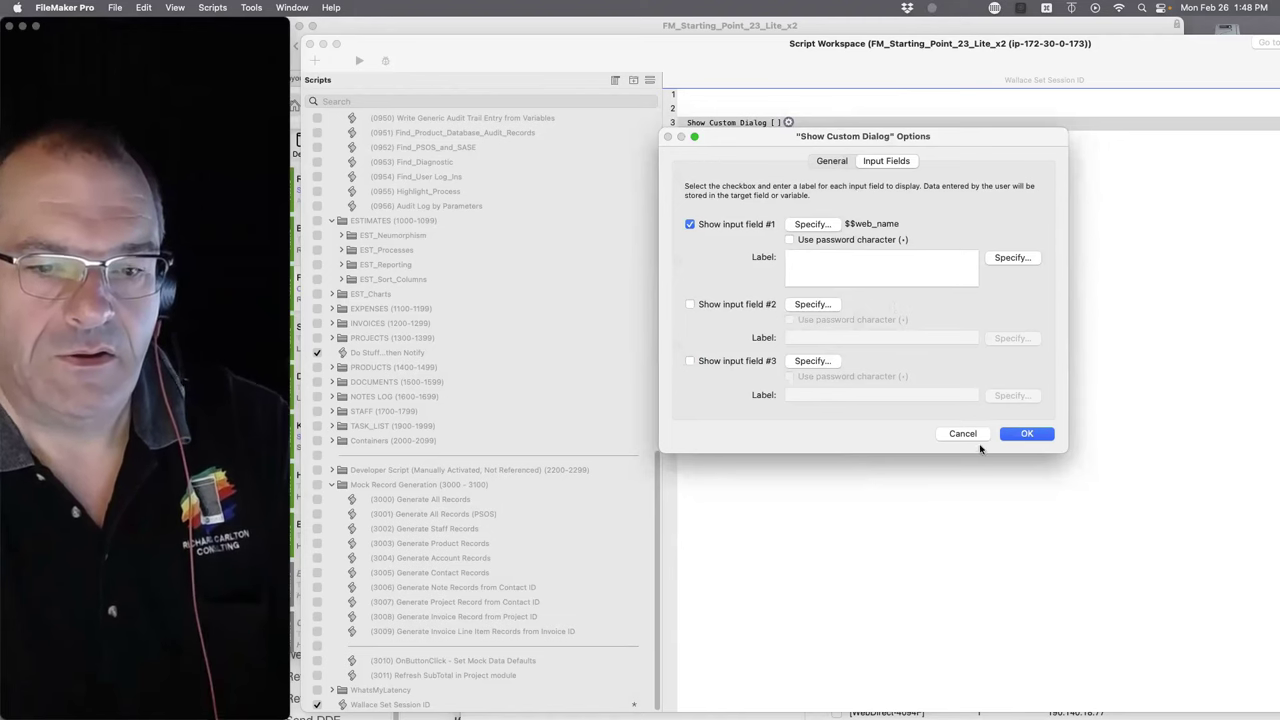
{"action": "left_click", "coordinate": [1026, 433]}
{"action": "left_click", "coordinate": [800, 139]}
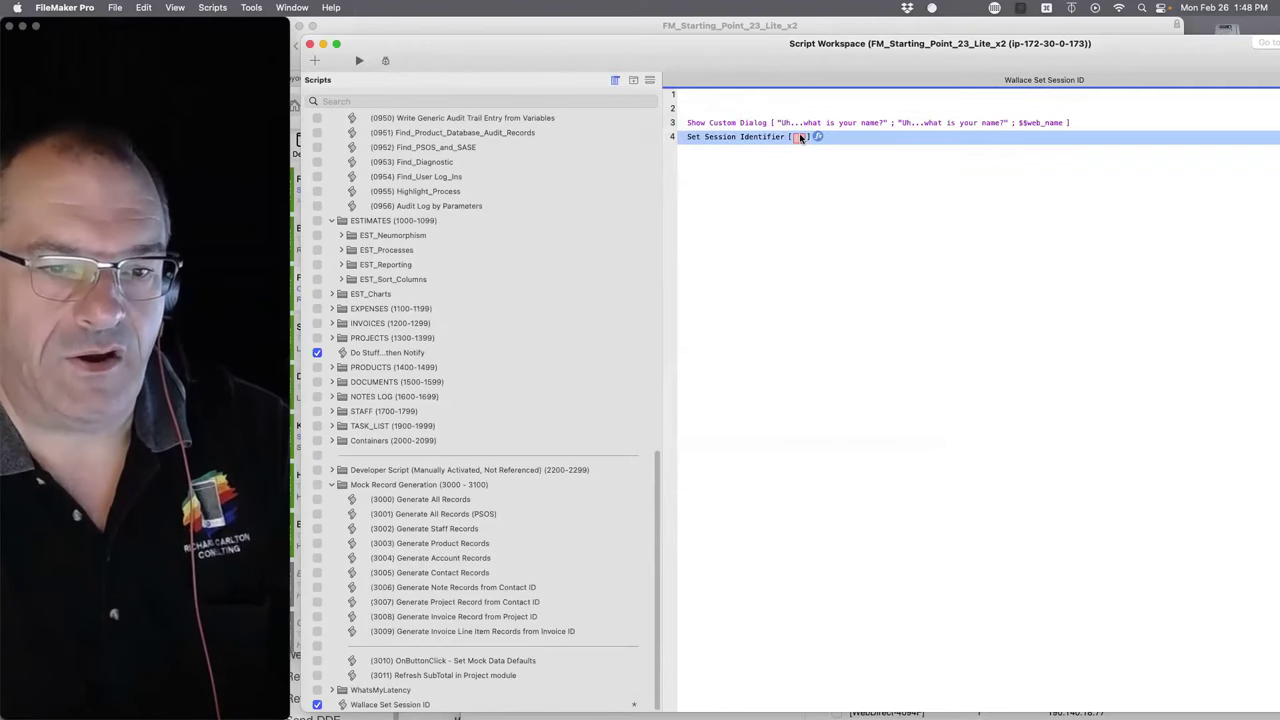
- Set the Set Session Identifier value to $$web_name and add empty lines below
{"action": "left_click", "coordinate": [812, 139]}
{"action": "key", "text": "super+v"}
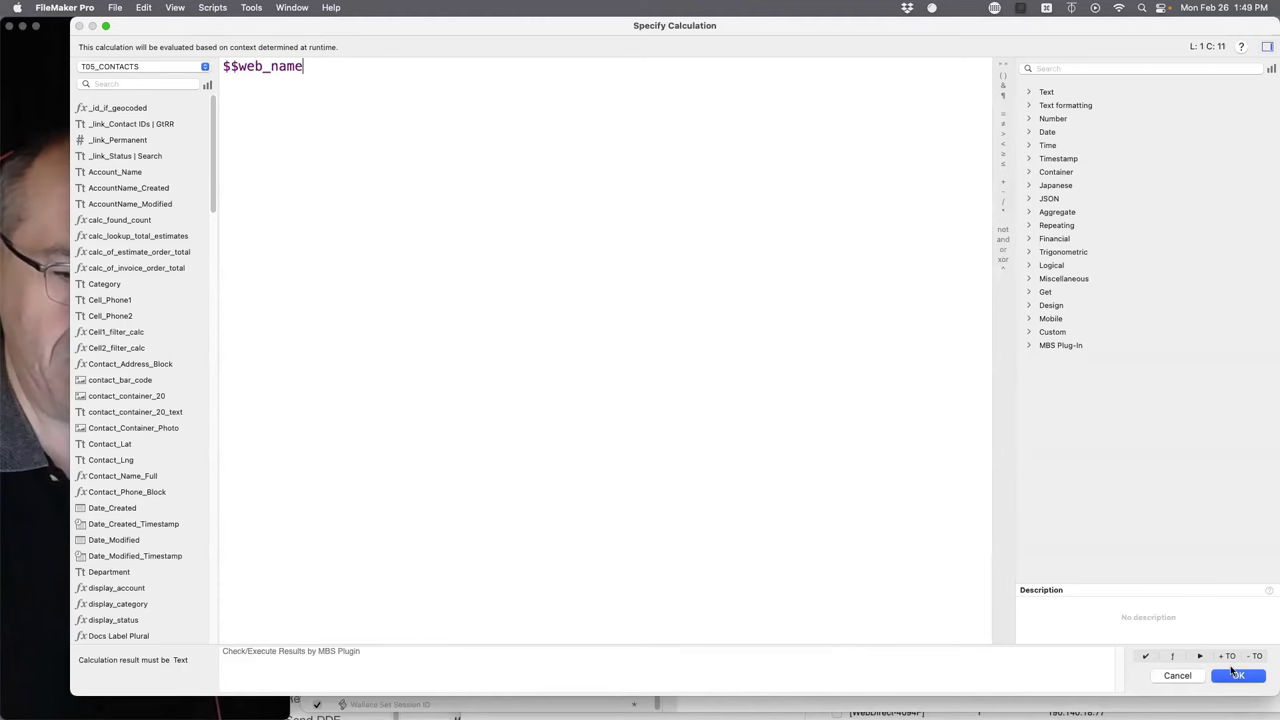
{"action": "left_click", "coordinate": [1236, 675]}
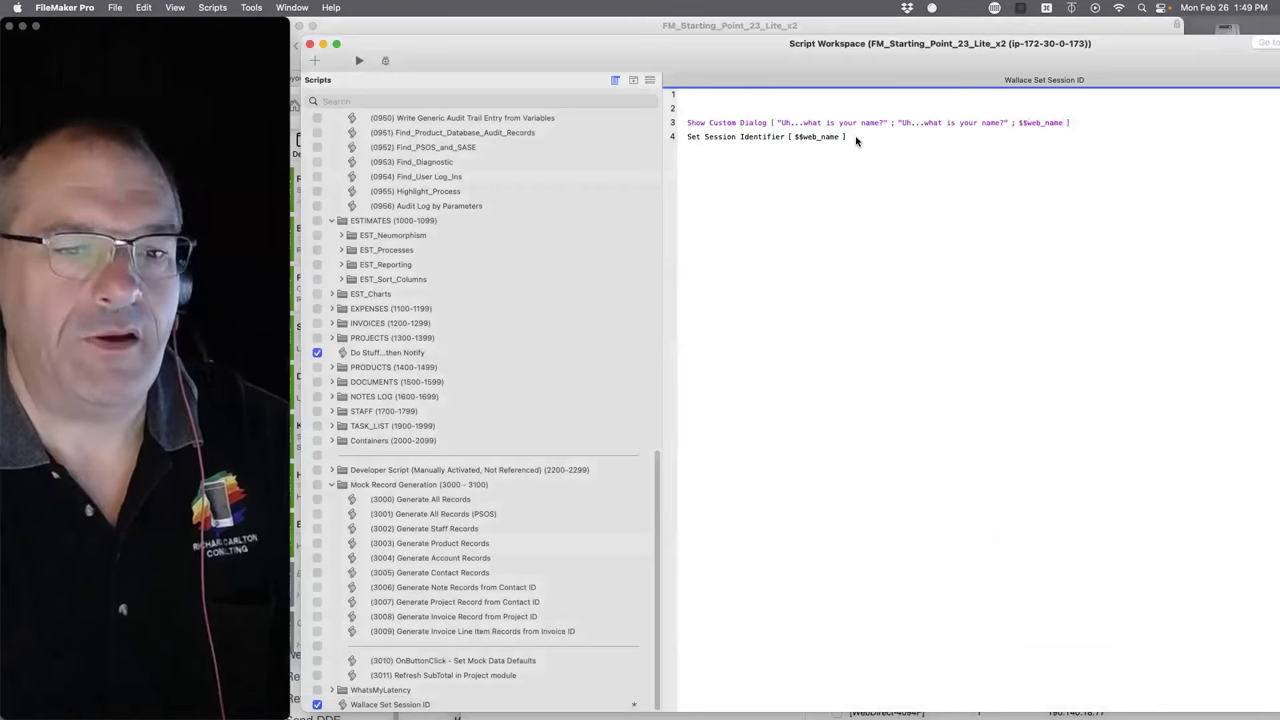
{"action": "key", "text": "Down"}
{"action": "key", "text": "Down"}
{"action": "key", "text": "Down"}
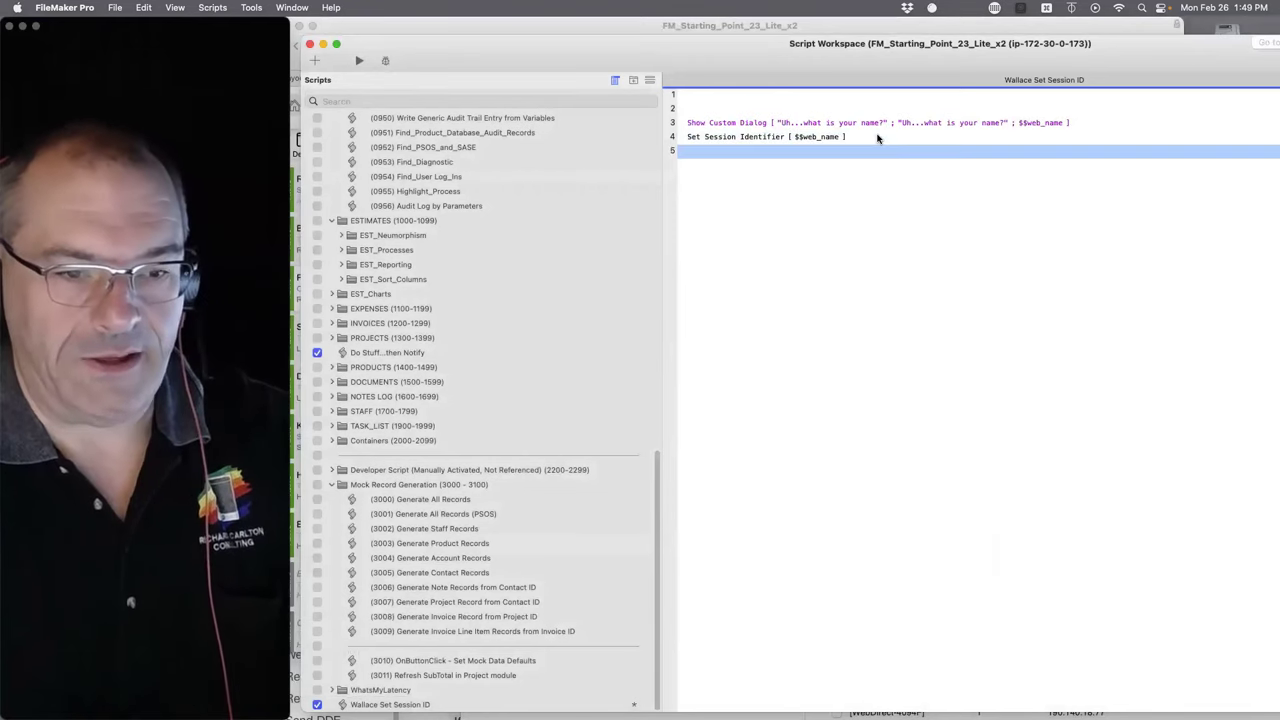
{"action": "key", "text": "Return"}
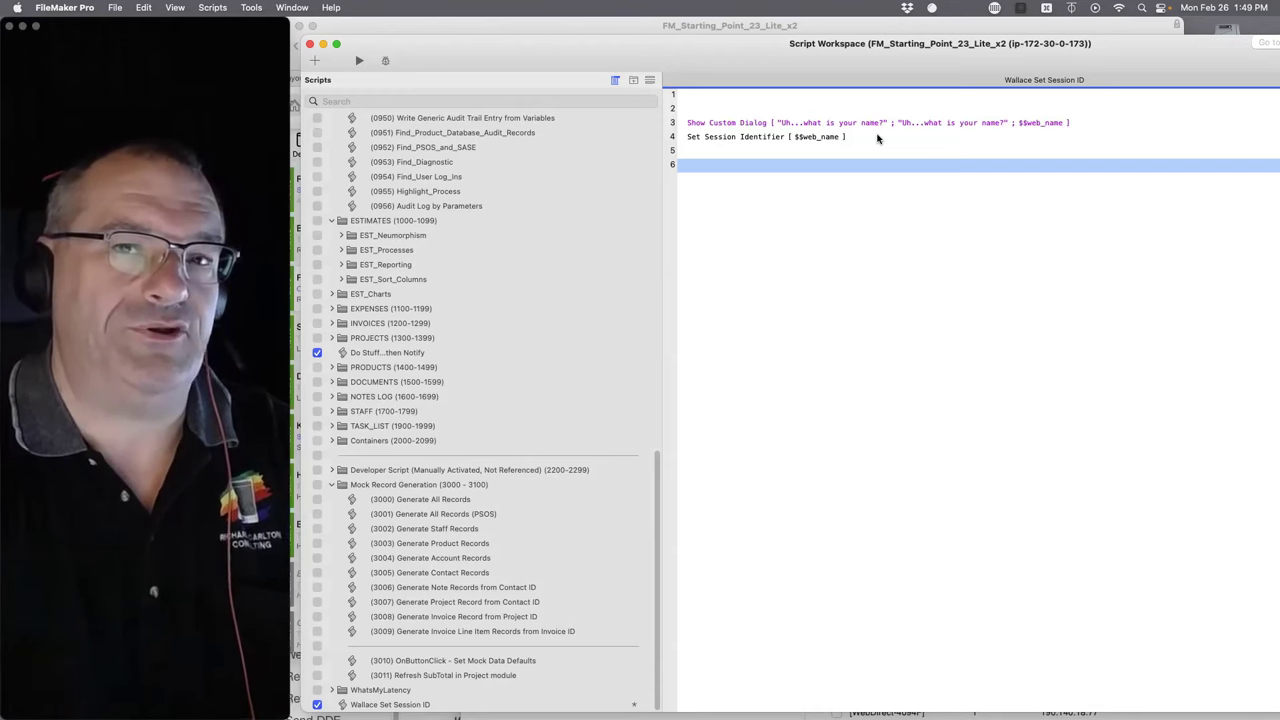
- Add a Commit Records/Requests step with its dialog turned off as line 6, then save the script
{"action": "type", "text": "comm"}
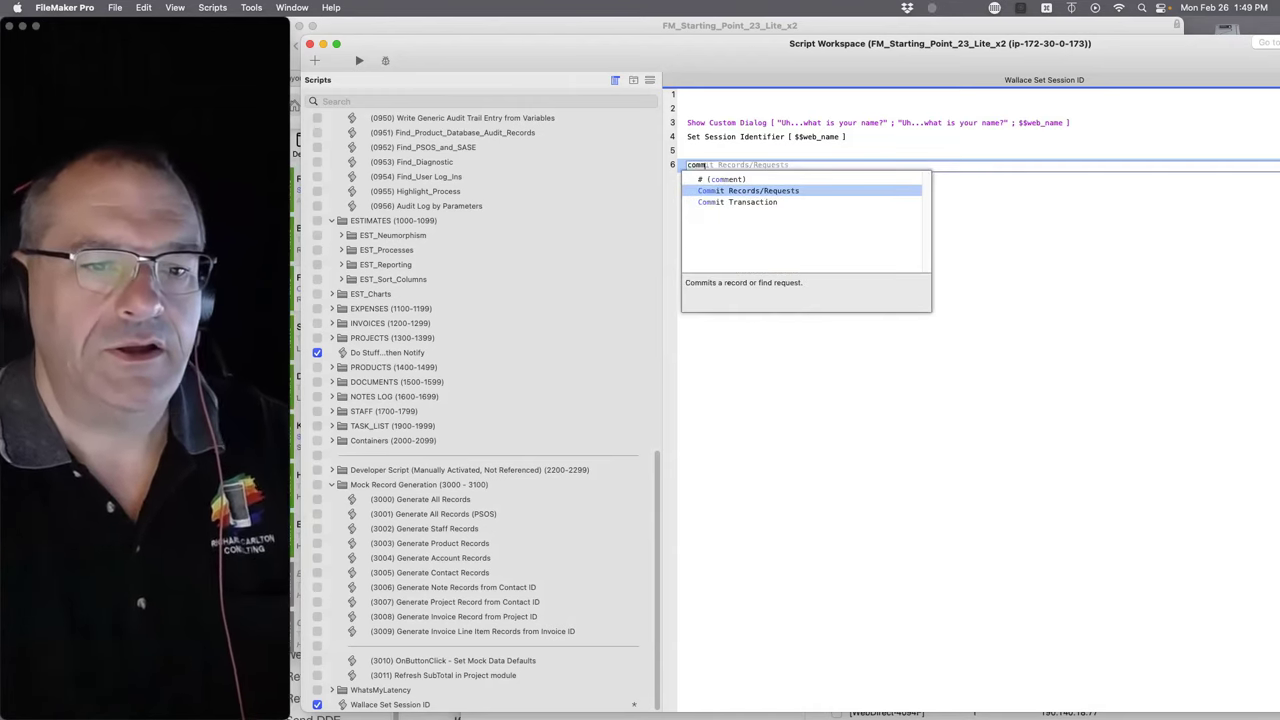
{"action": "key", "text": "Return"}
{"action": "left_click", "coordinate": [856, 168]}
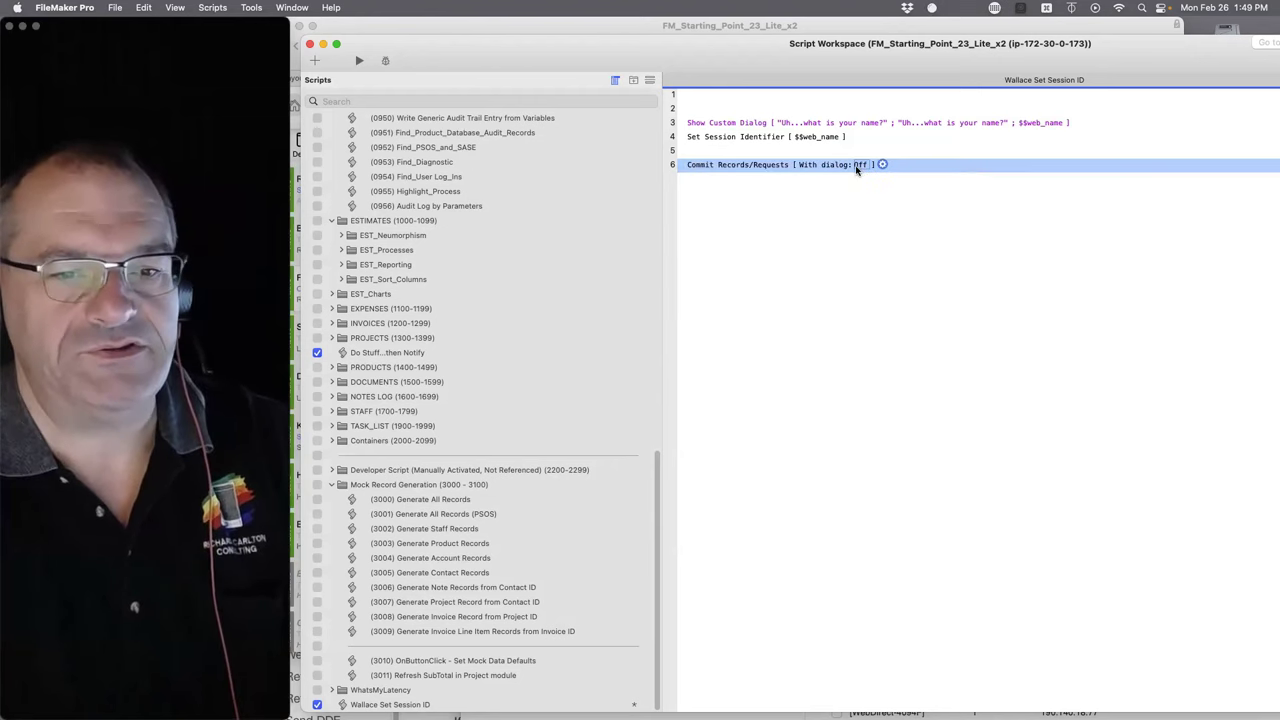
{"action": "key", "text": "super+s"}
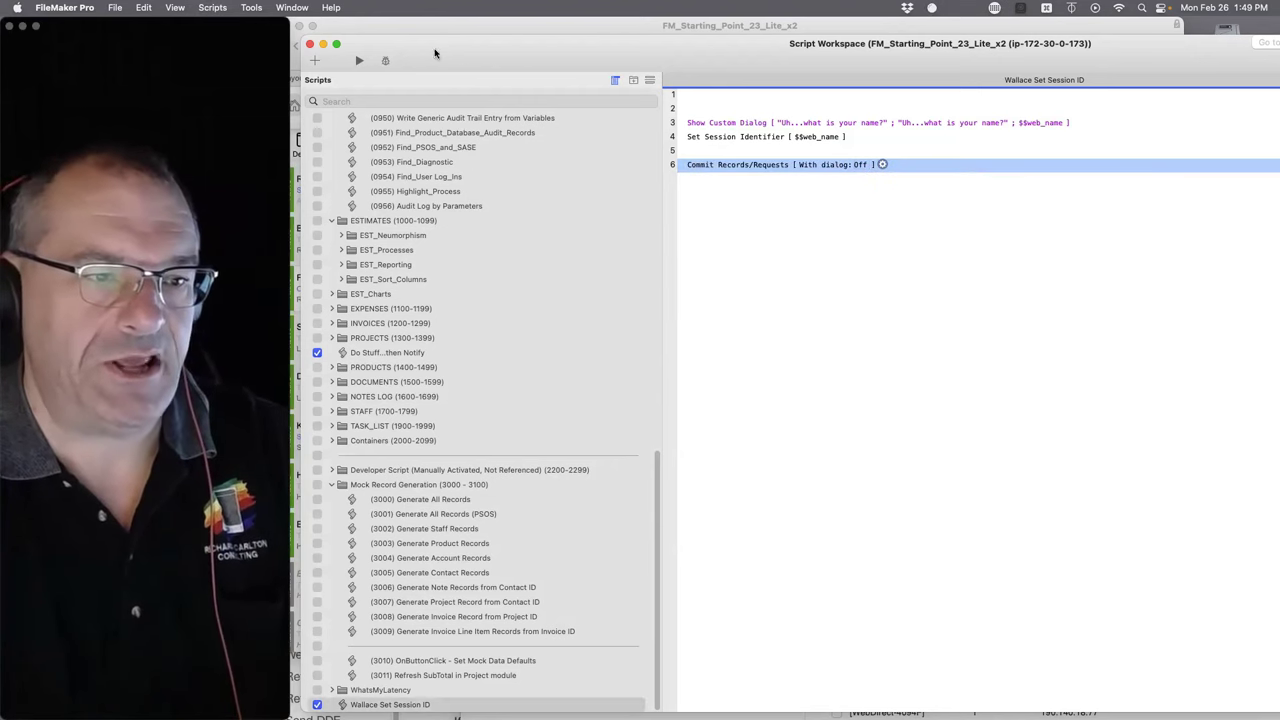
- Rearrange the Contacts and Script Workspace windows, then return to the server Admin Console
{"action": "left_click", "coordinate": [415, 30]}
{"action": "left_click_drag", "start_coordinate": [411, 36], "coordinate": [472, 72]}
{"action": "left_click", "coordinate": [377, 8]}
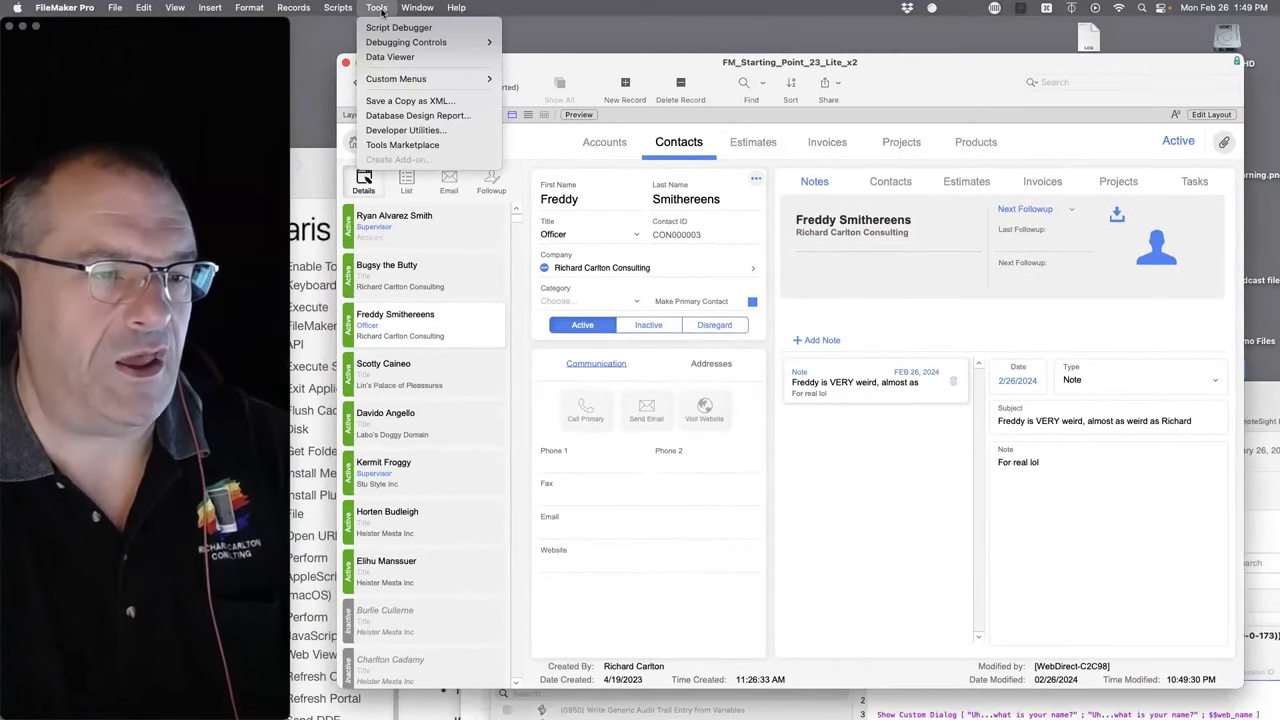
{"action": "mouse_move", "coordinate": [338, 8]}
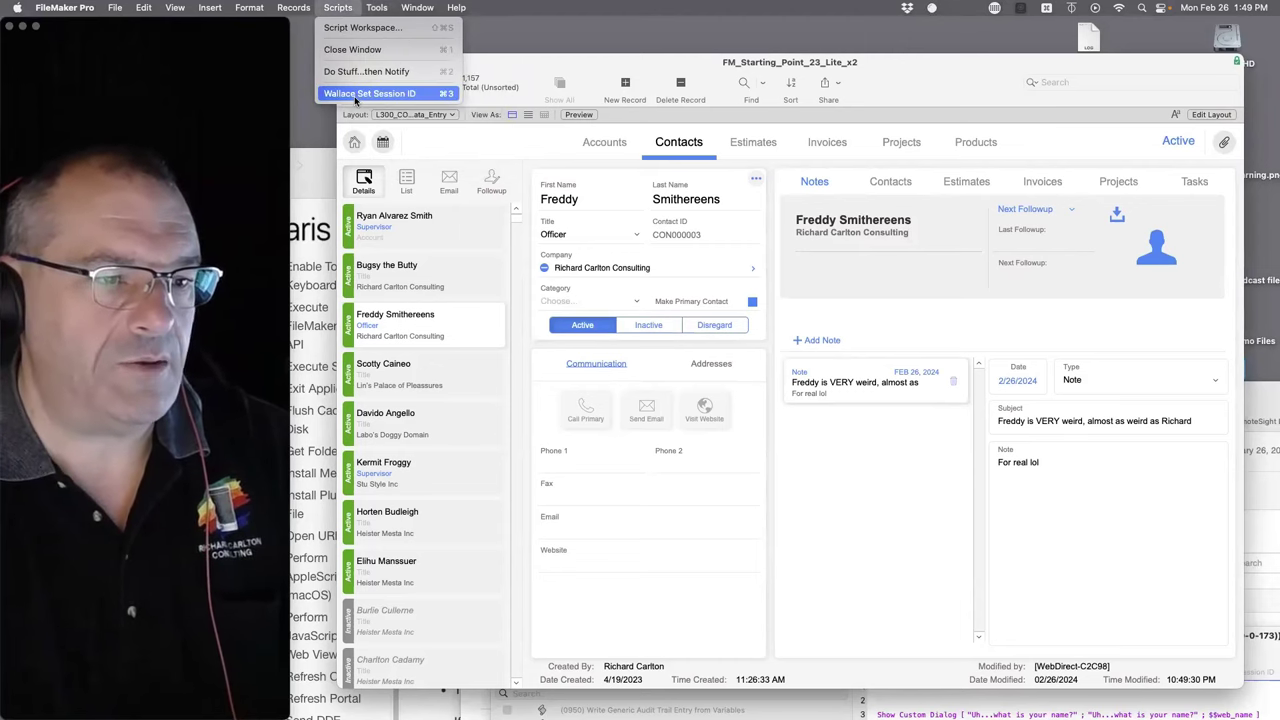
{"action": "left_click", "coordinate": [505, 98]}
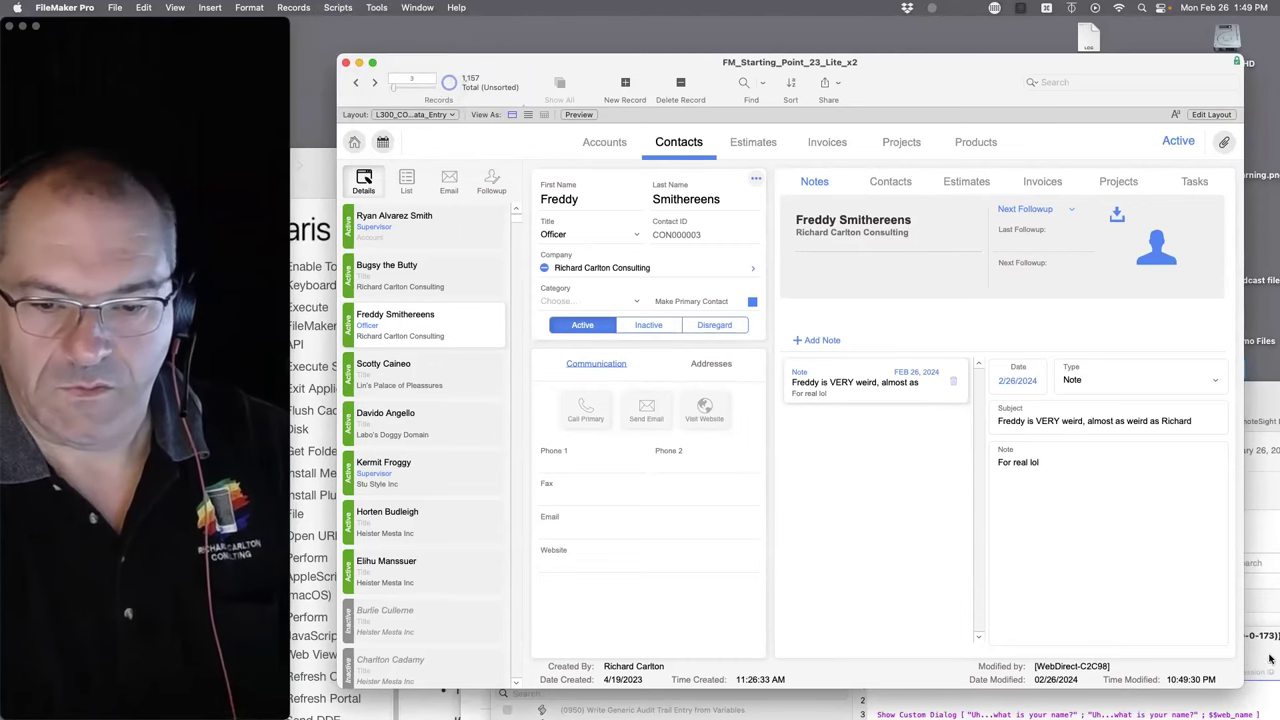
{"action": "left_click", "coordinate": [1250, 598]}
{"action": "left_click", "coordinate": [1270, 462]}
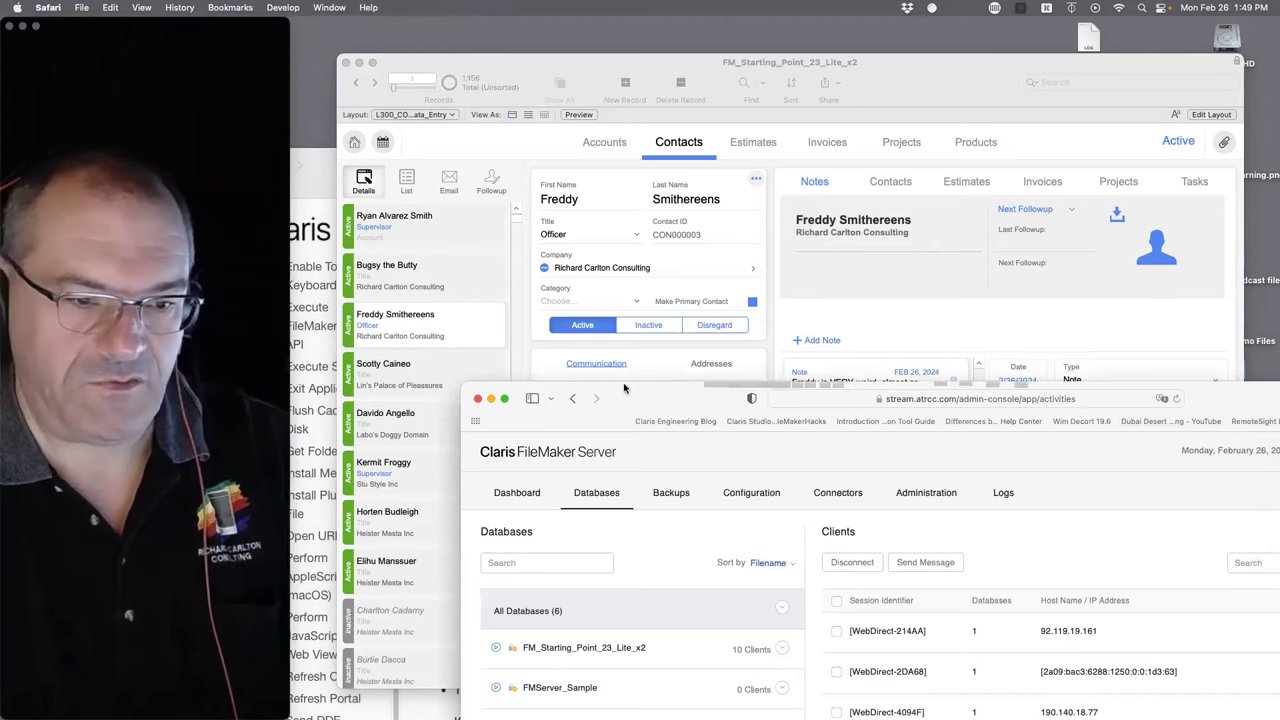
- Bring the WebDirect browser window forward and move it to the top of the screen
{"action": "key", "text": "super+w"}
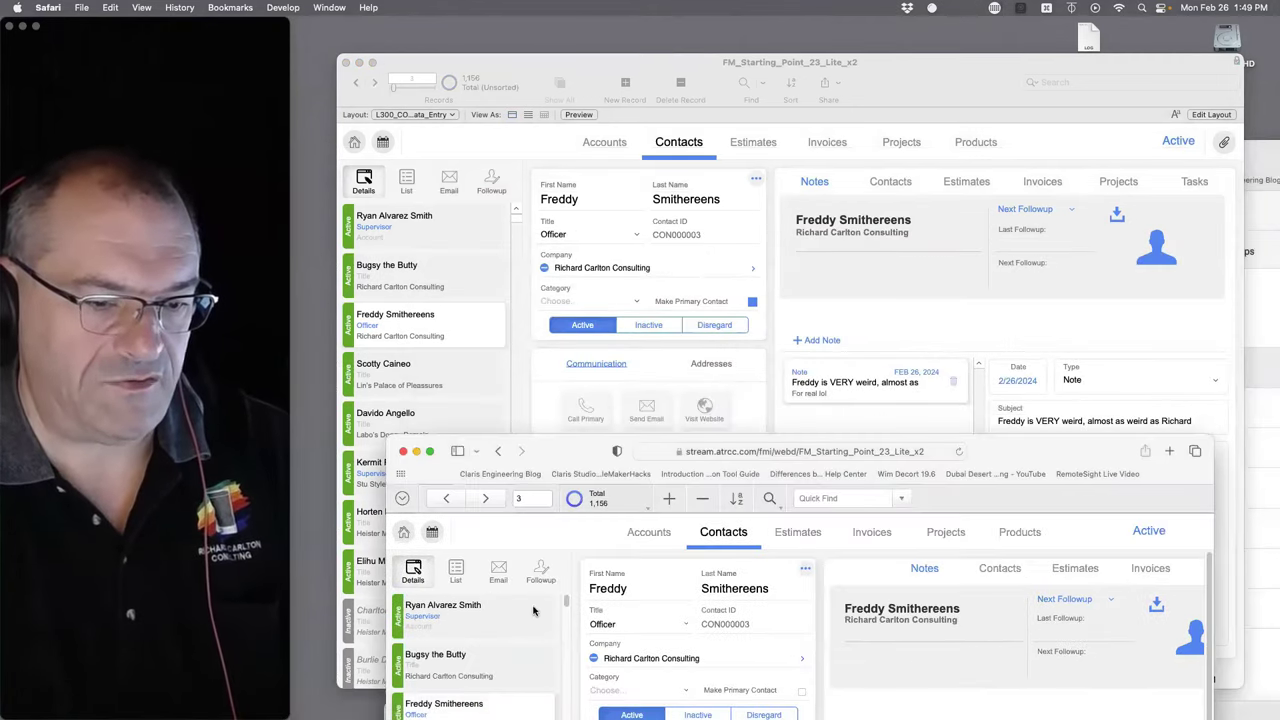
{"action": "left_click_drag", "start_coordinate": [562, 462], "coordinate": [512, 69]}
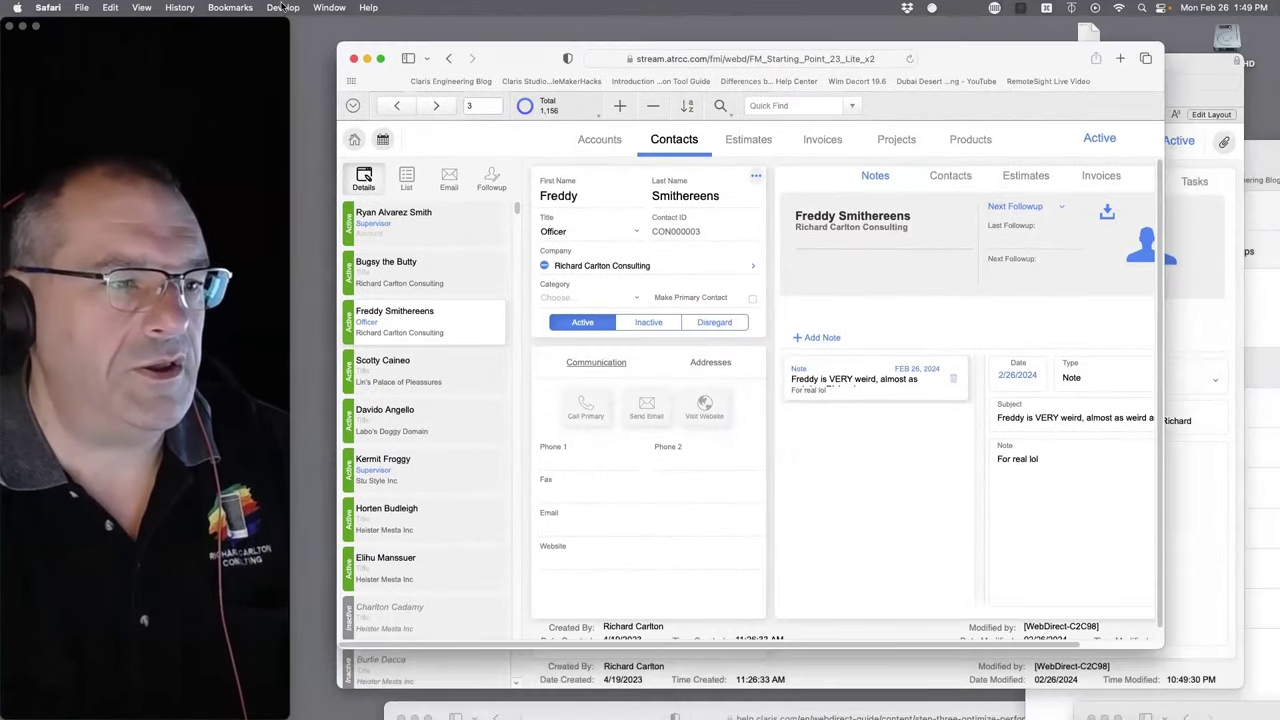
{"action": "left_click", "coordinate": [282, 7]}
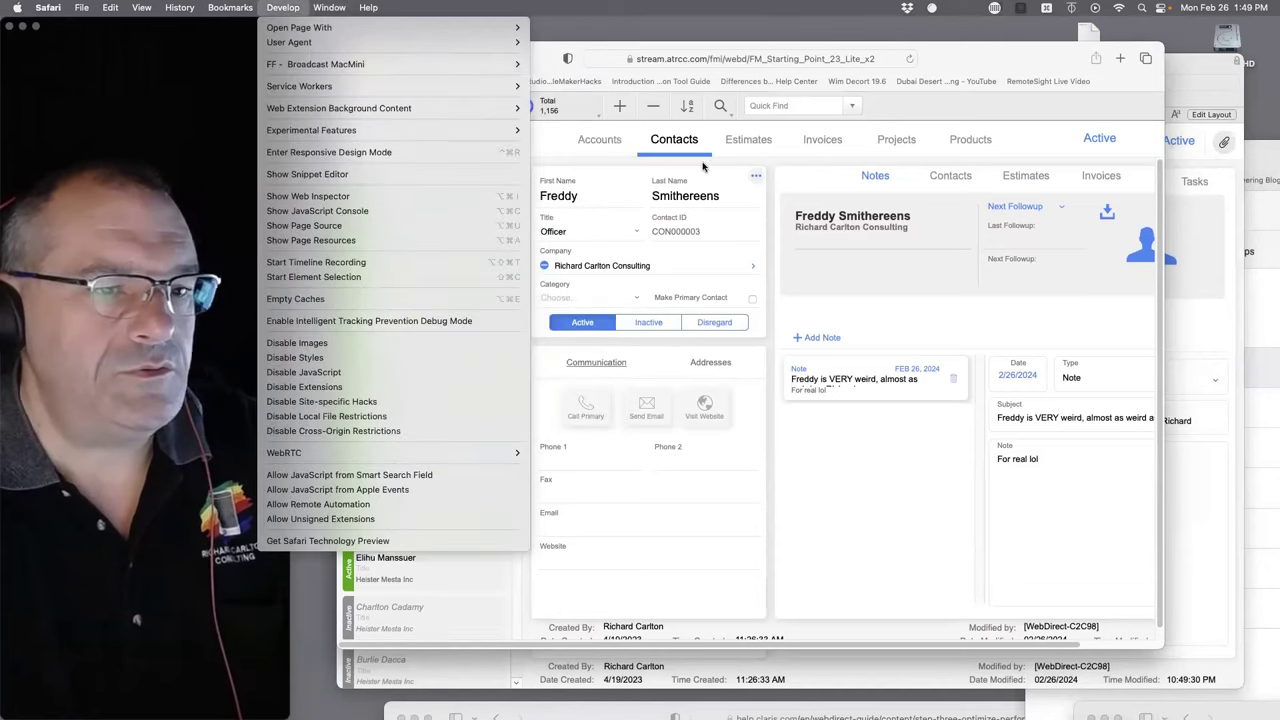
{"action": "left_click", "coordinate": [590, 131]}
- Run Wallace Set Session ID in WebDirect with a name, then bring the Admin Console over it
{"action": "left_click", "coordinate": [352, 106]}
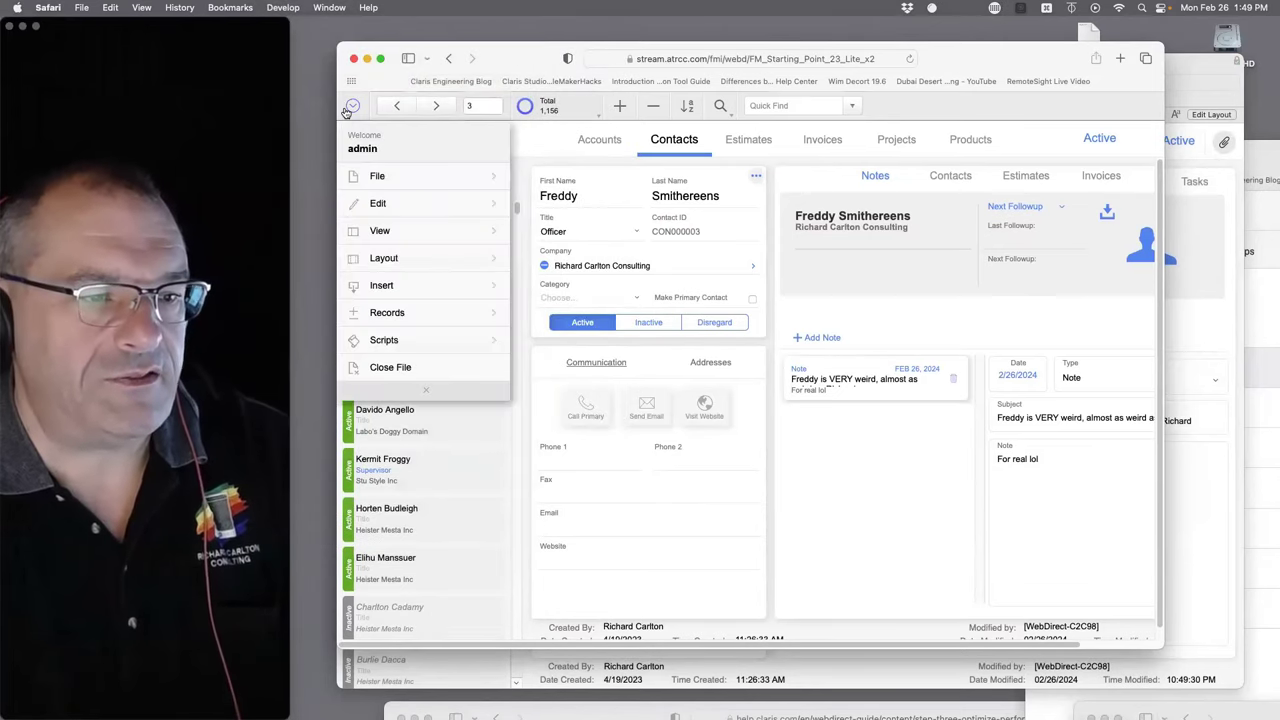
{"action": "left_click", "coordinate": [389, 342]}
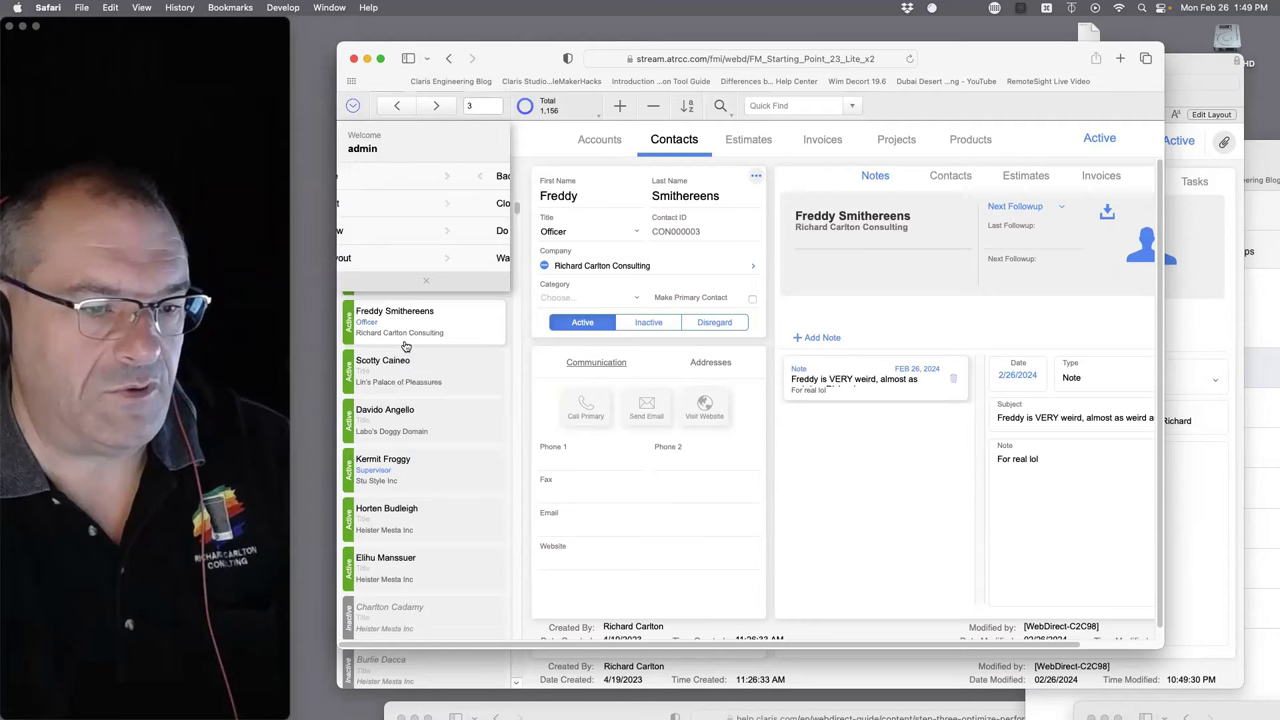
{"action": "left_click", "coordinate": [408, 258]}
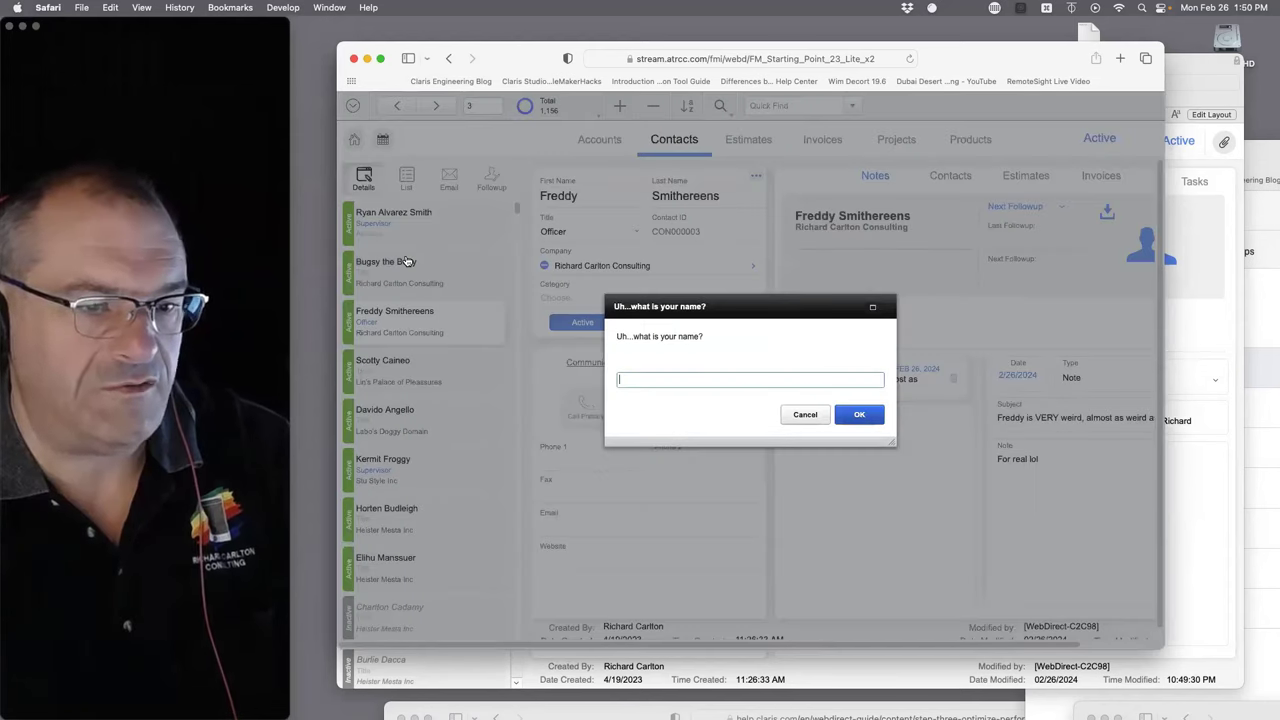
{"action": "type", "text": "Sc"}
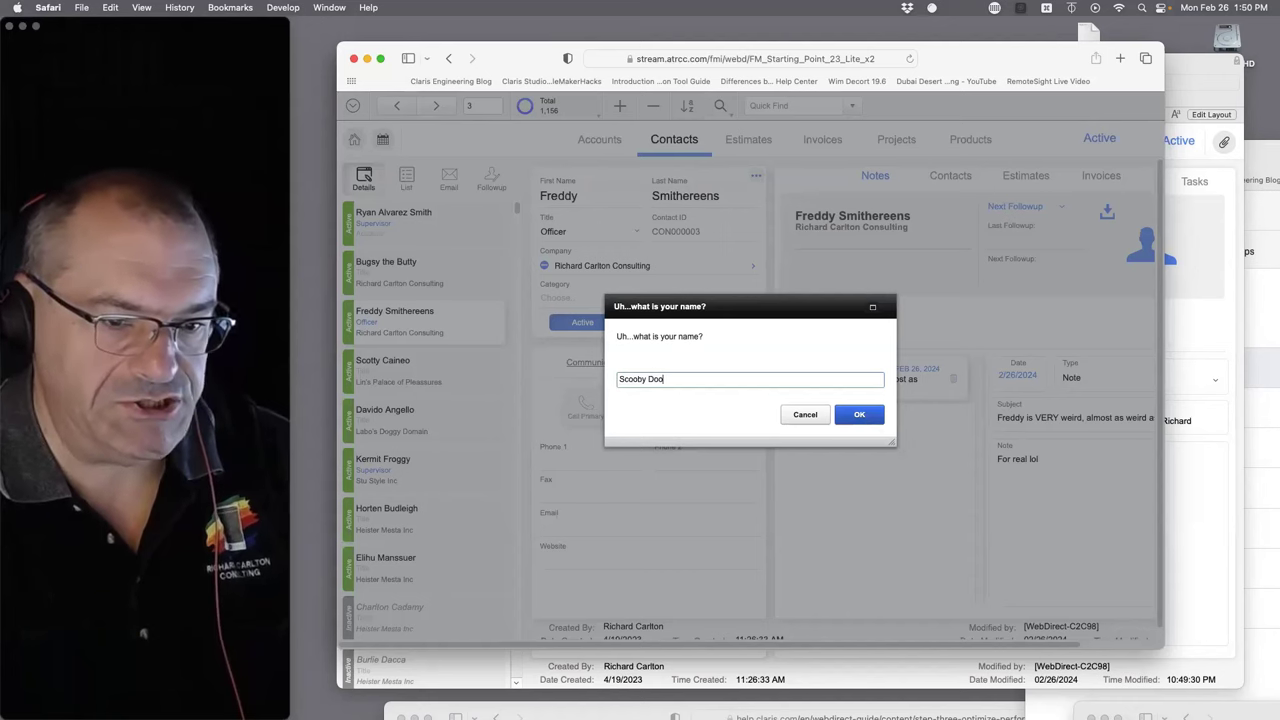
{"action": "type", "text": "ooby Doo"}
{"action": "left_click", "coordinate": [866, 418]}
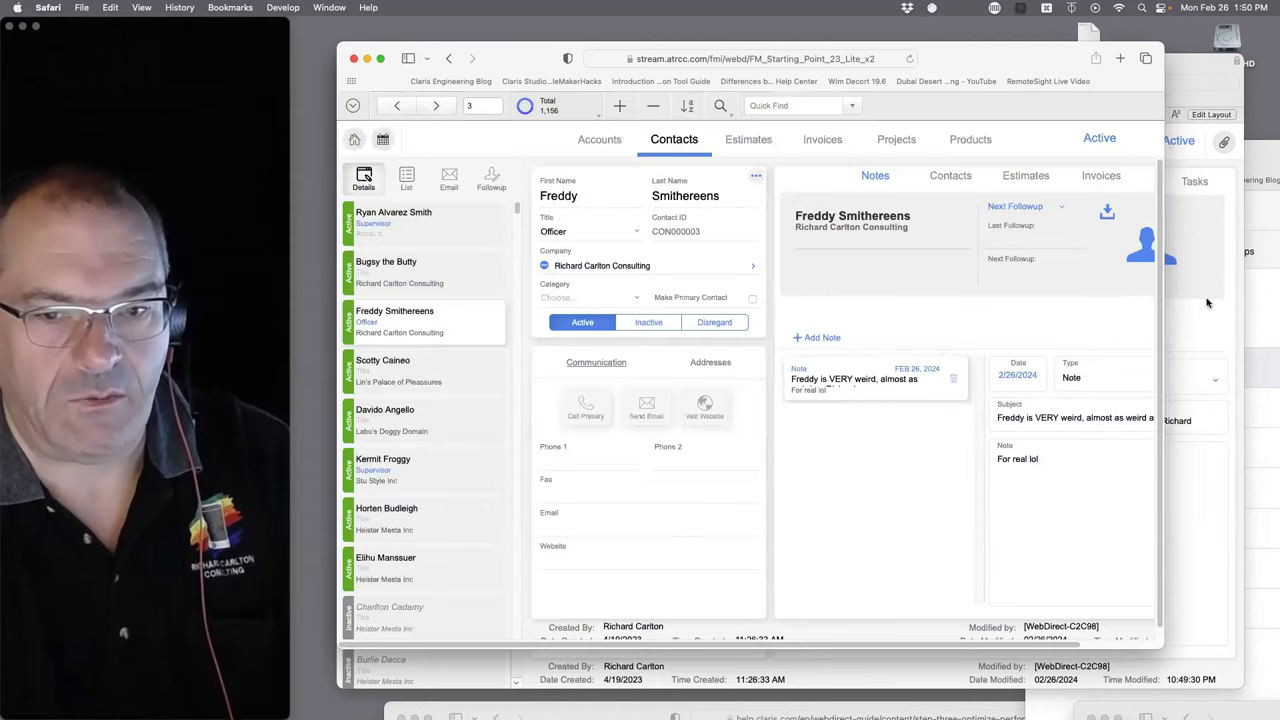
{"action": "left_click", "coordinate": [1257, 290]}
{"action": "left_click_drag", "start_coordinate": [1112, 133], "coordinate": [400, 30]}
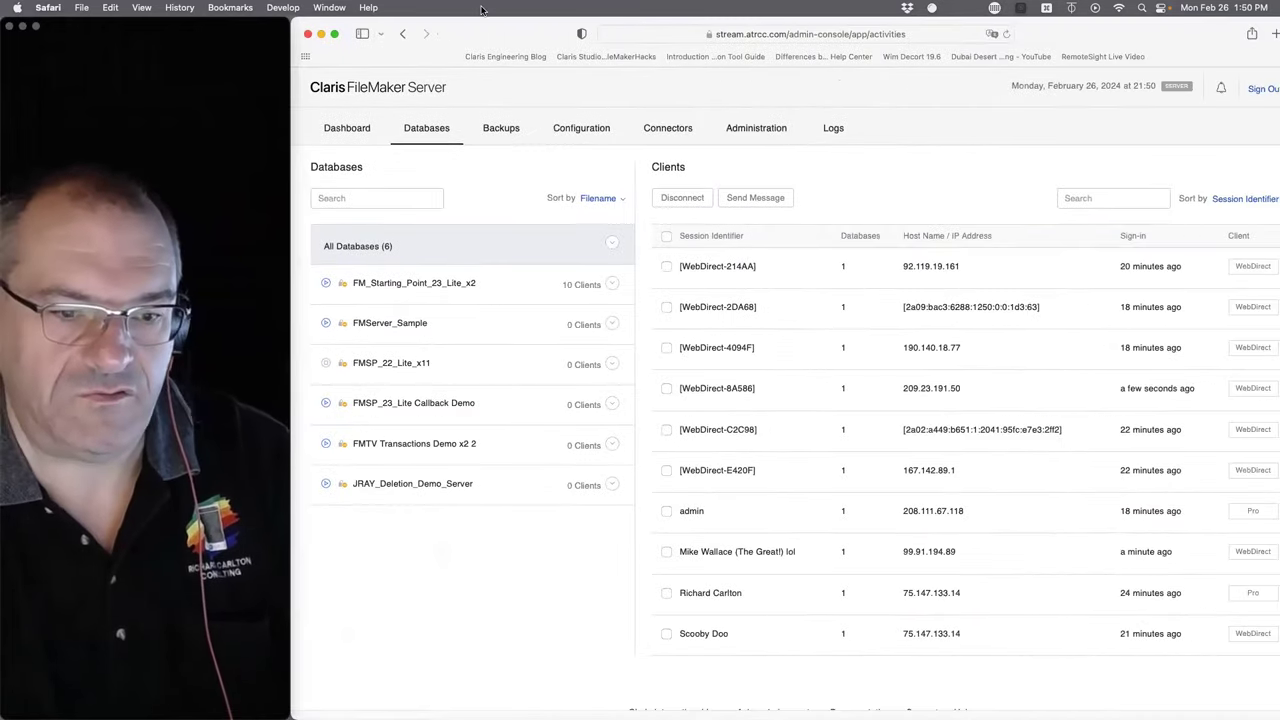
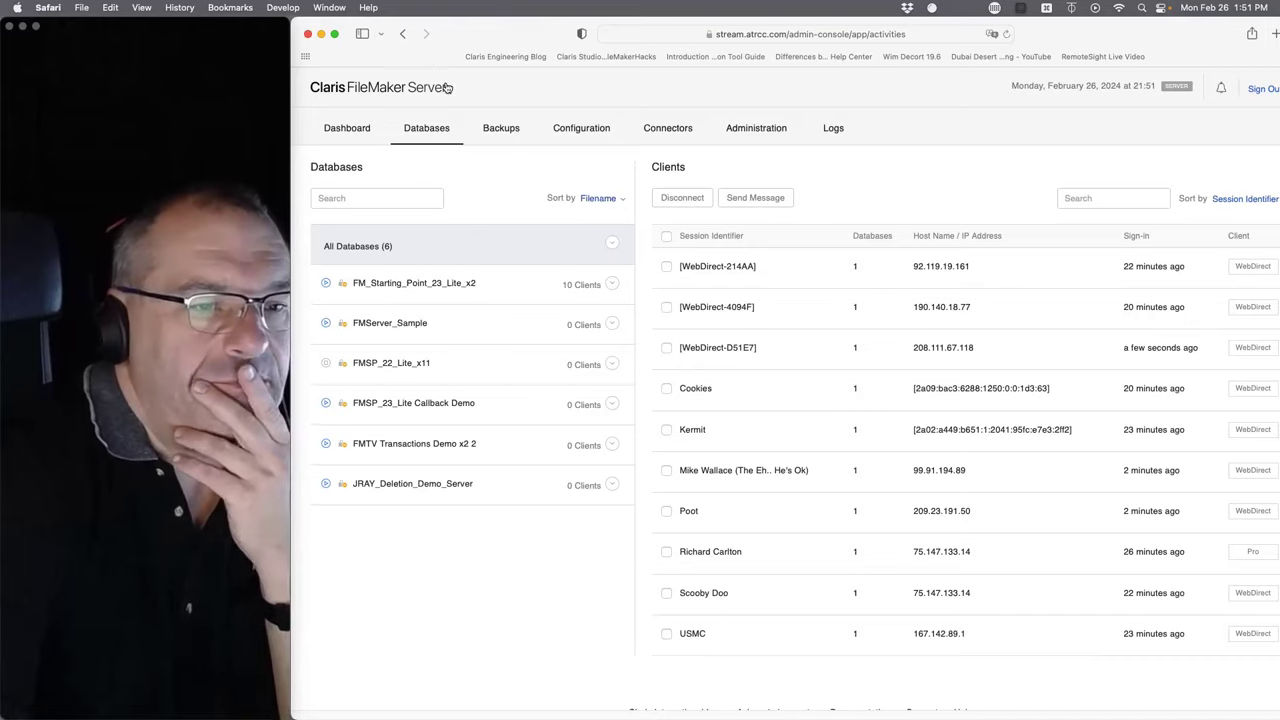
- Arrange the admin console and WebDirect Safari windows beside the desktop FileMaker Pro copy
{"action": "left_click_drag", "start_coordinate": [444, 31], "coordinate": [752, 491]}
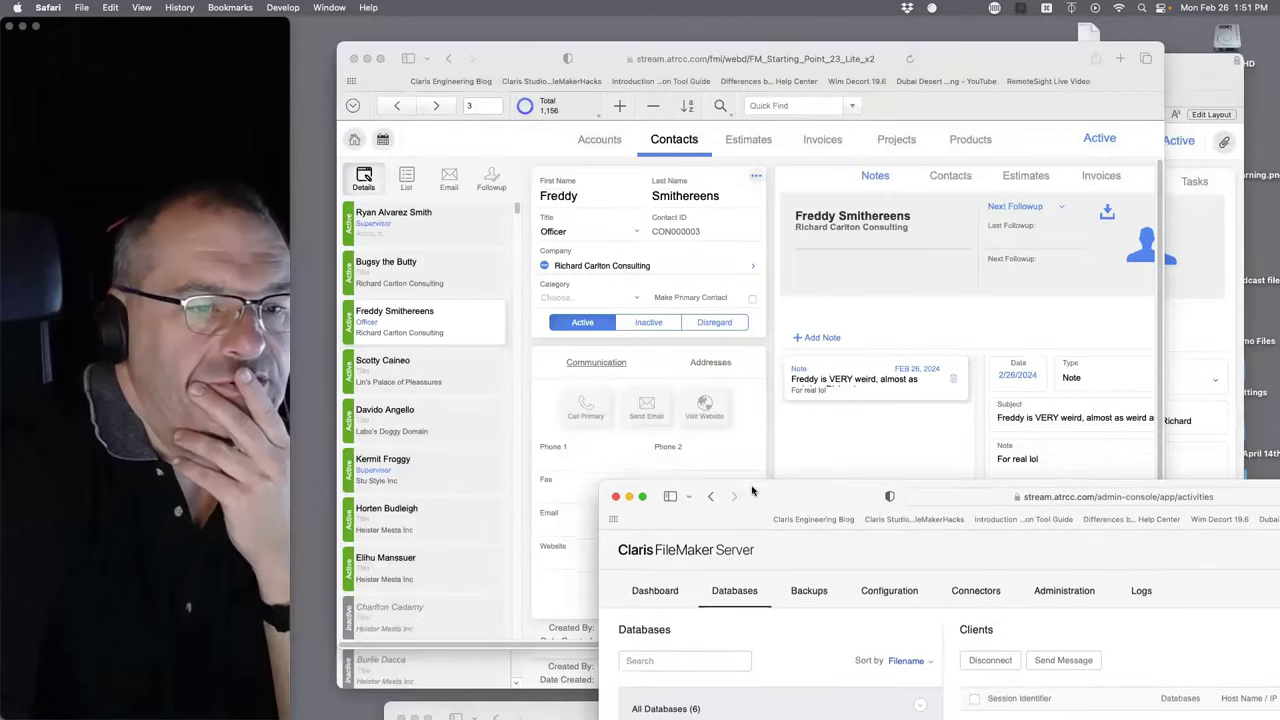
{"action": "left_click_drag", "start_coordinate": [522, 66], "coordinate": [642, 120]}
{"action": "left_click", "coordinate": [538, 72]}
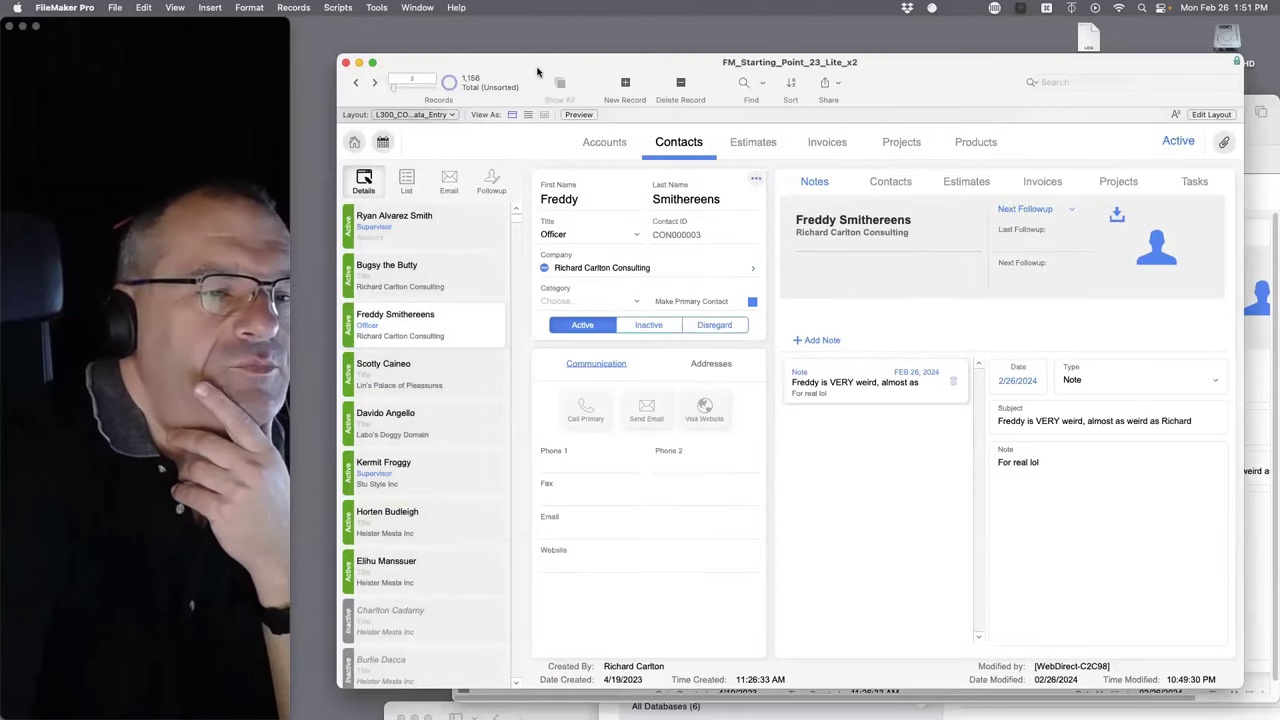
{"action": "left_click", "coordinate": [1263, 230]}
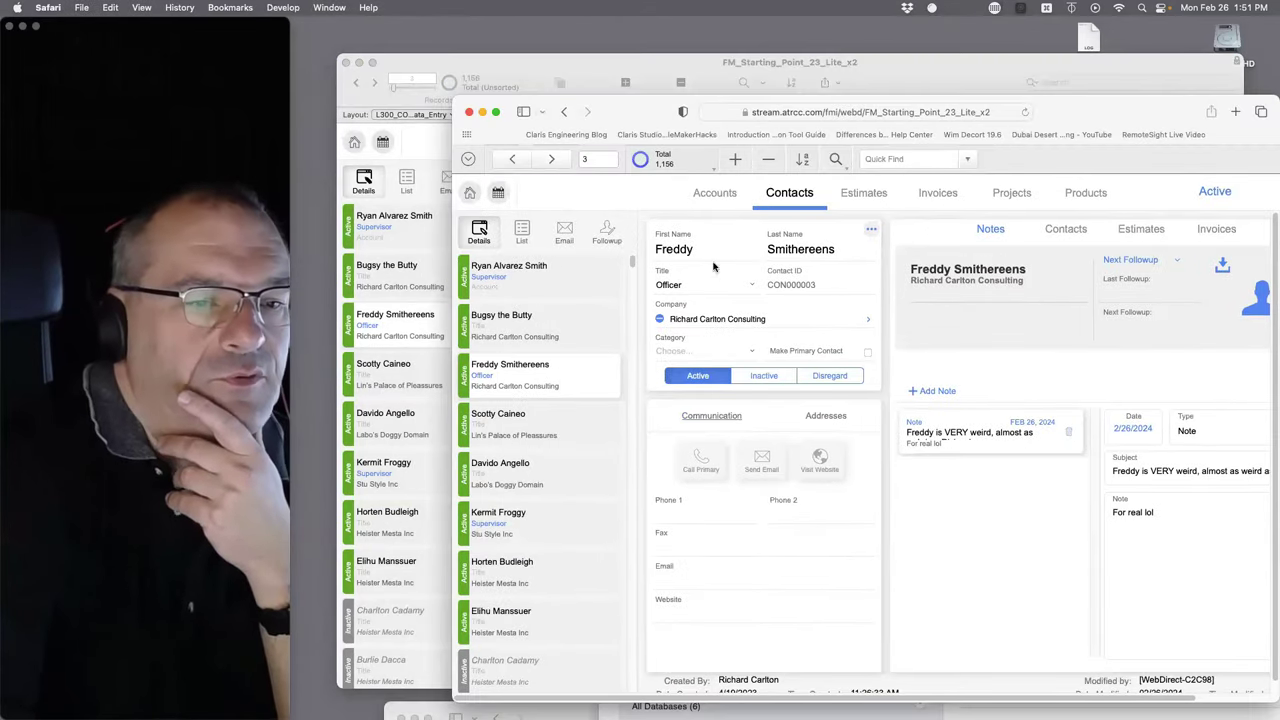
{"action": "left_click", "coordinate": [428, 160]}
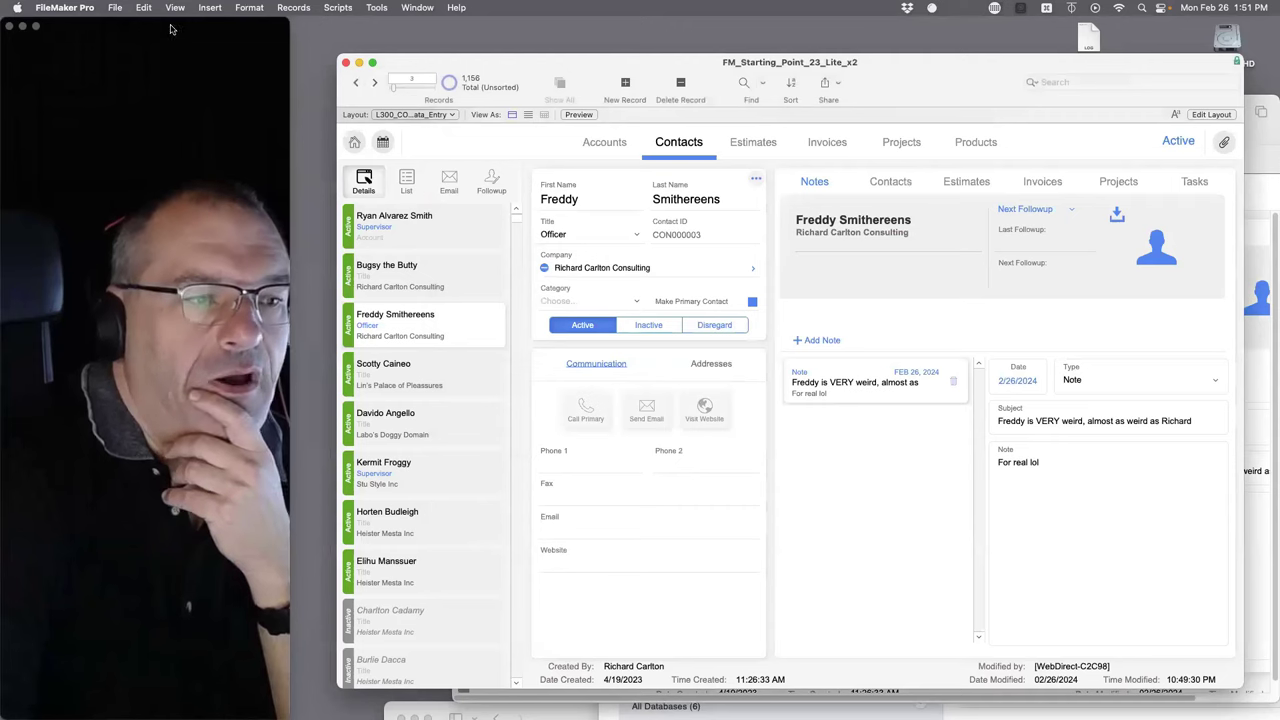
- Check the File menu in FileMaker Pro without choosing anything, then bring WebDirect Contacts forward
{"action": "left_click", "coordinate": [115, 7]}
{"action": "mouse_move", "coordinate": [150, 145]}
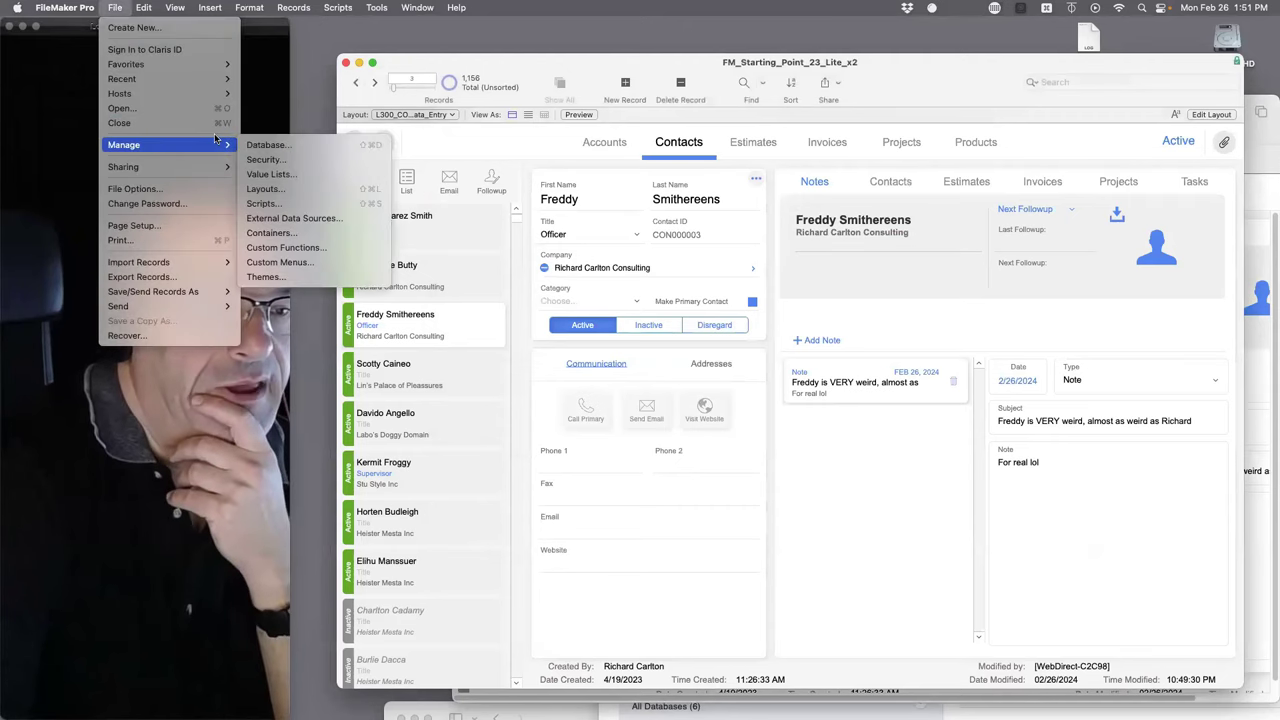
{"action": "left_click", "coordinate": [405, 135]}
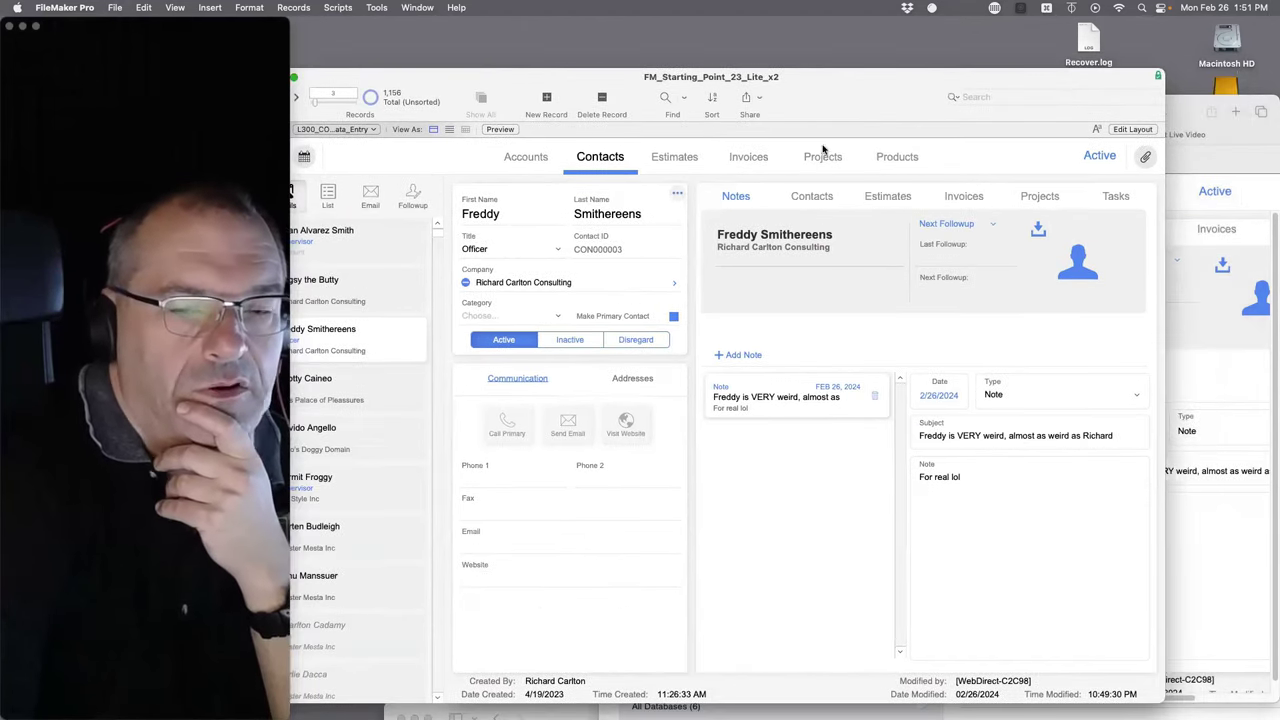
{"action": "left_click", "coordinate": [1202, 145]}
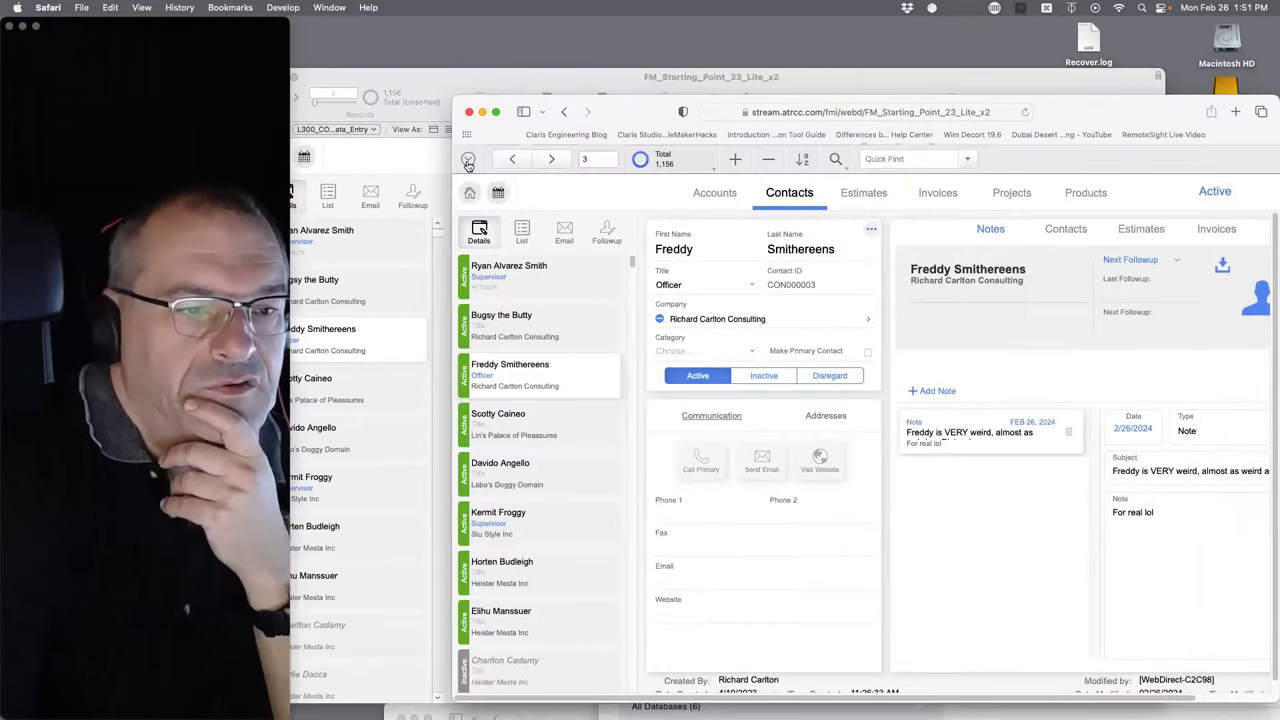
{"action": "left_click", "coordinate": [180, 8]}
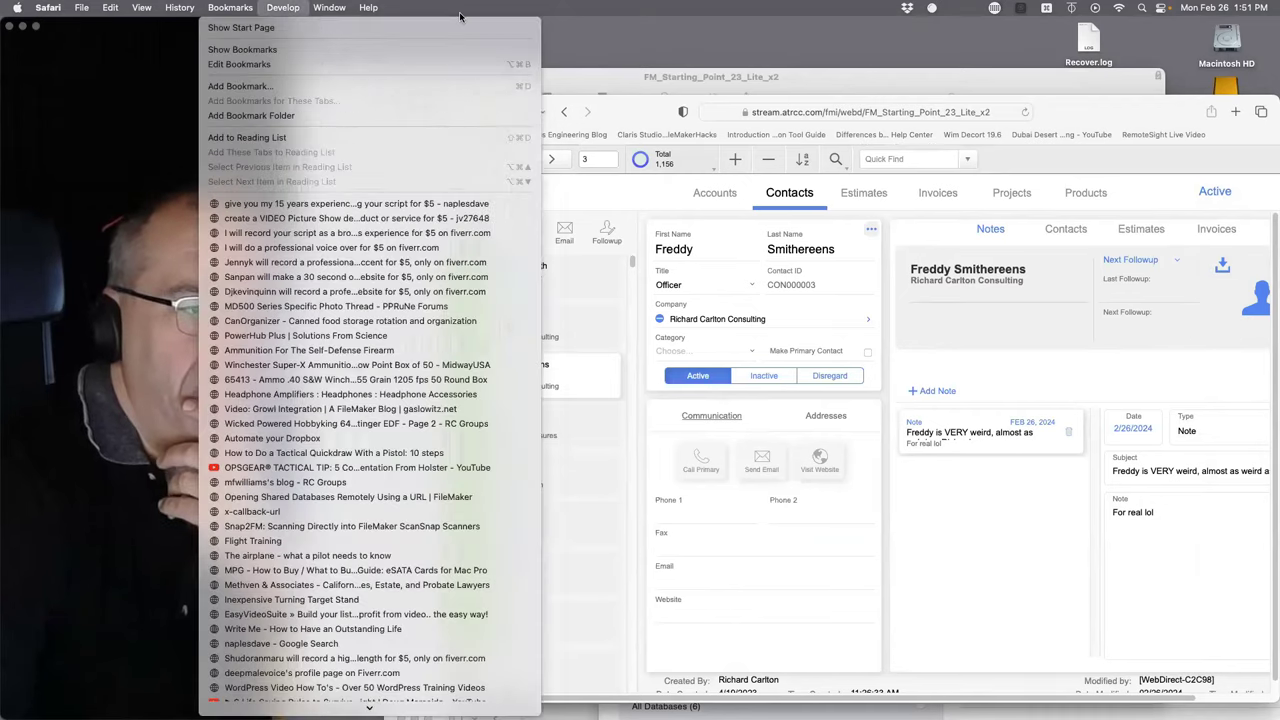
{"action": "left_click", "coordinate": [652, 214]}
{"action": "left_click", "coordinate": [468, 159]}
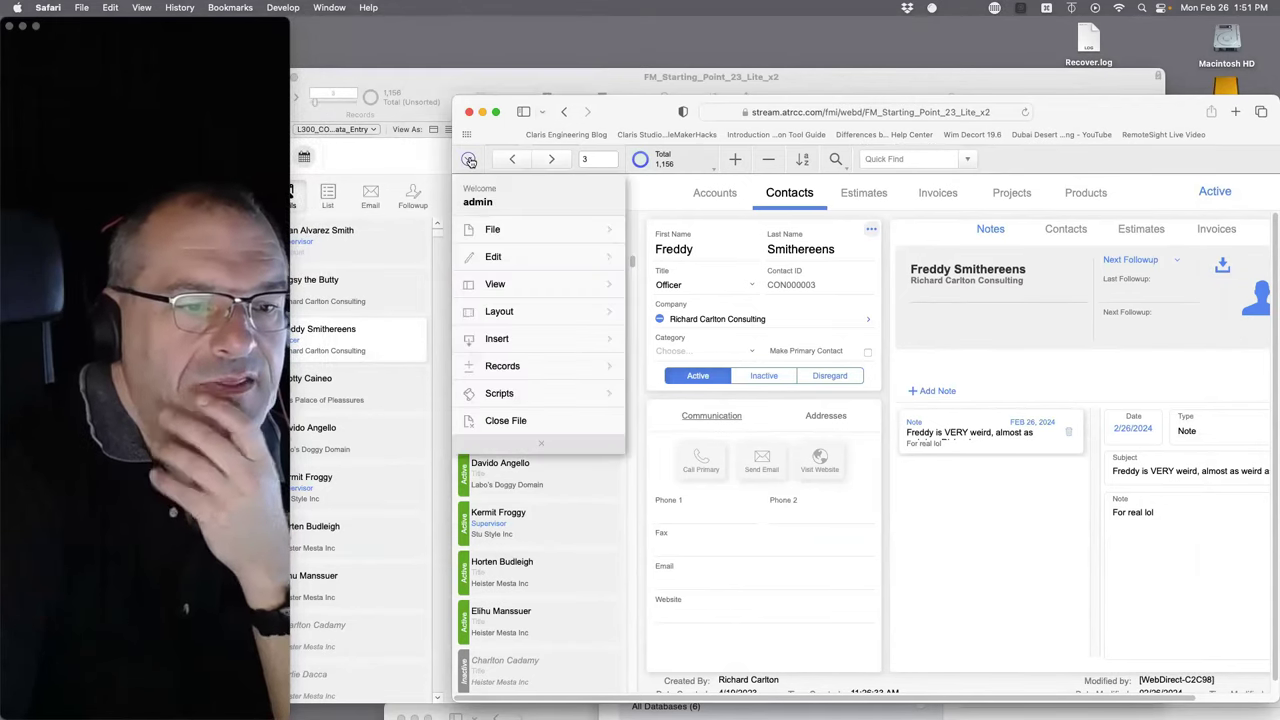
{"action": "left_click", "coordinate": [520, 239]}
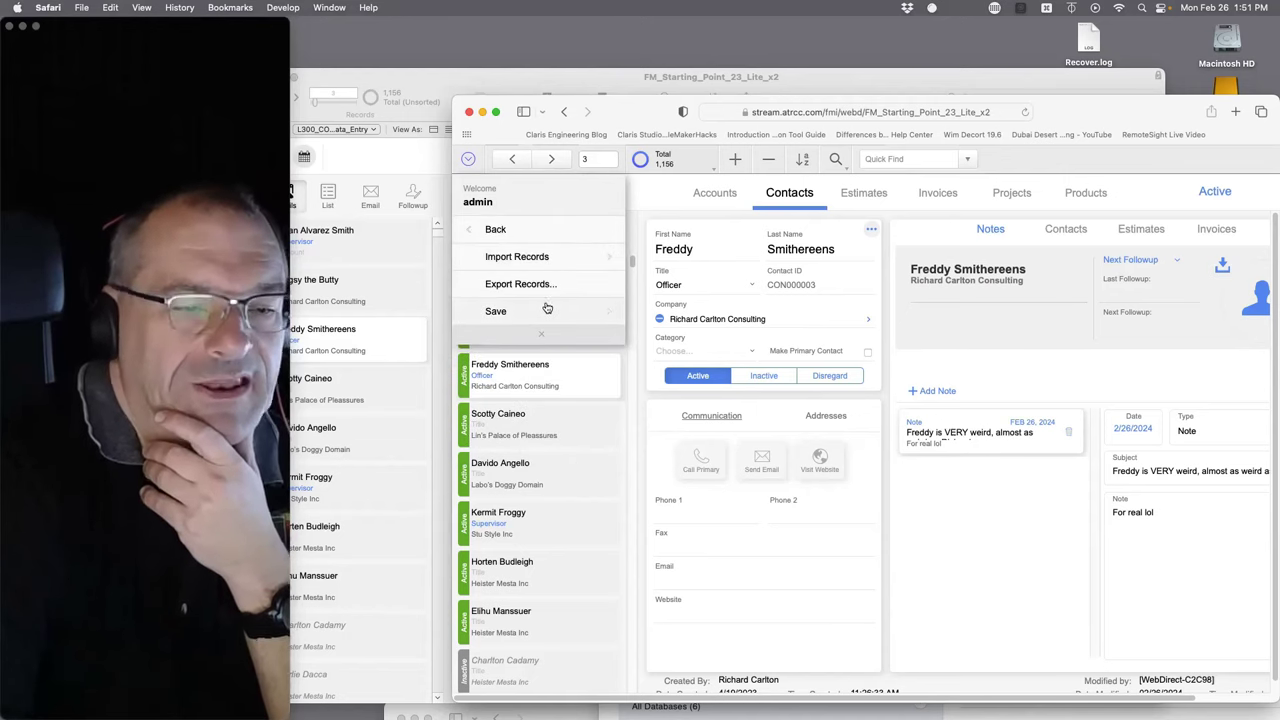
{"action": "left_click", "coordinate": [475, 230]}
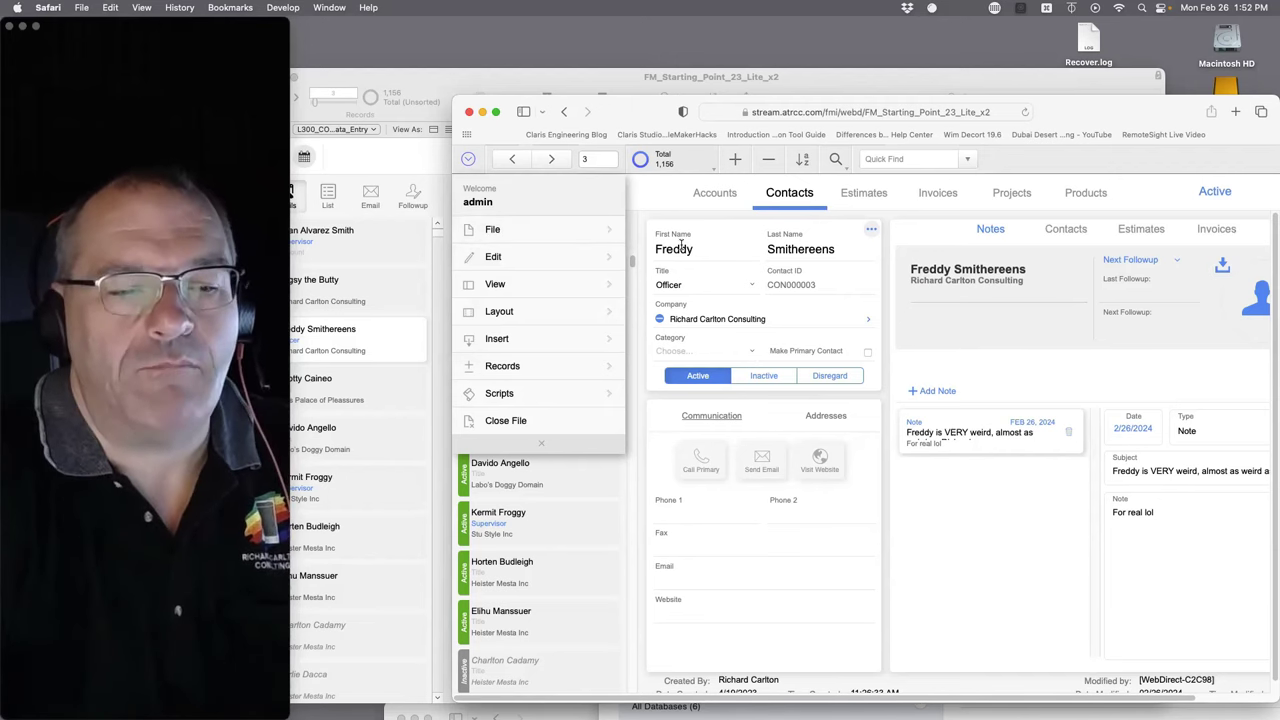
{"action": "left_click", "coordinate": [573, 231]}
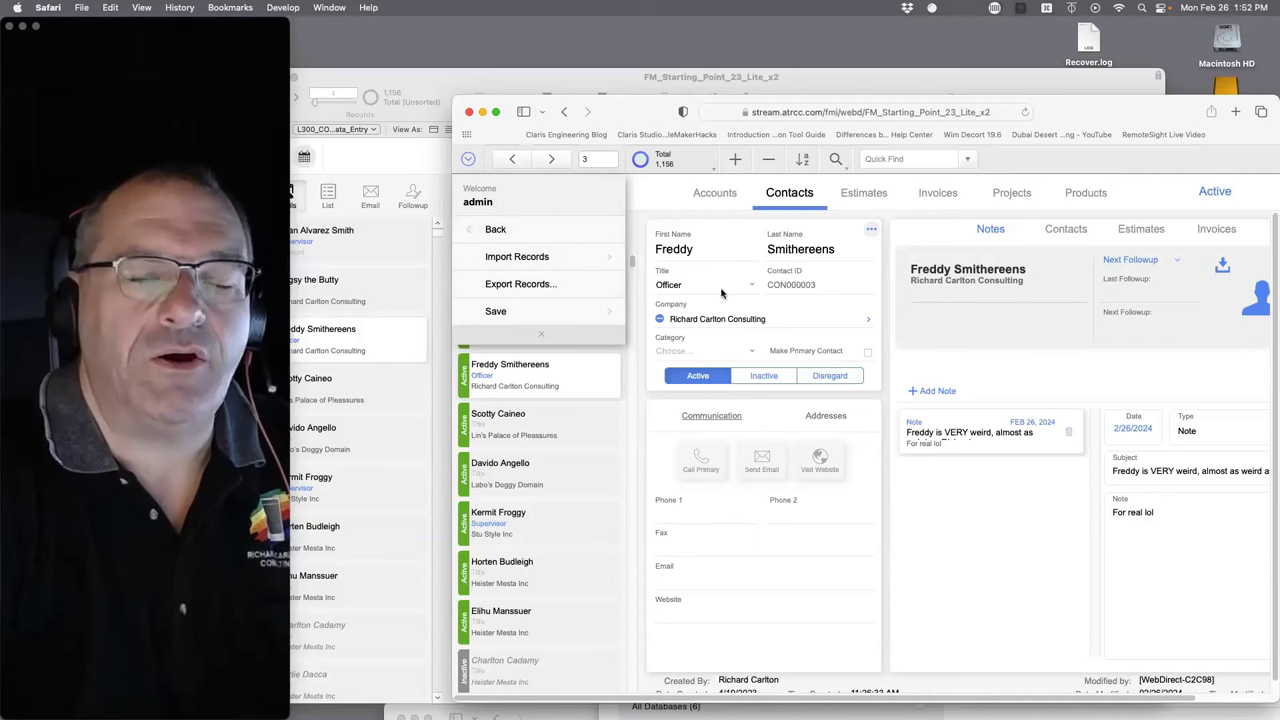
{"action": "left_click", "coordinate": [1022, 160]}
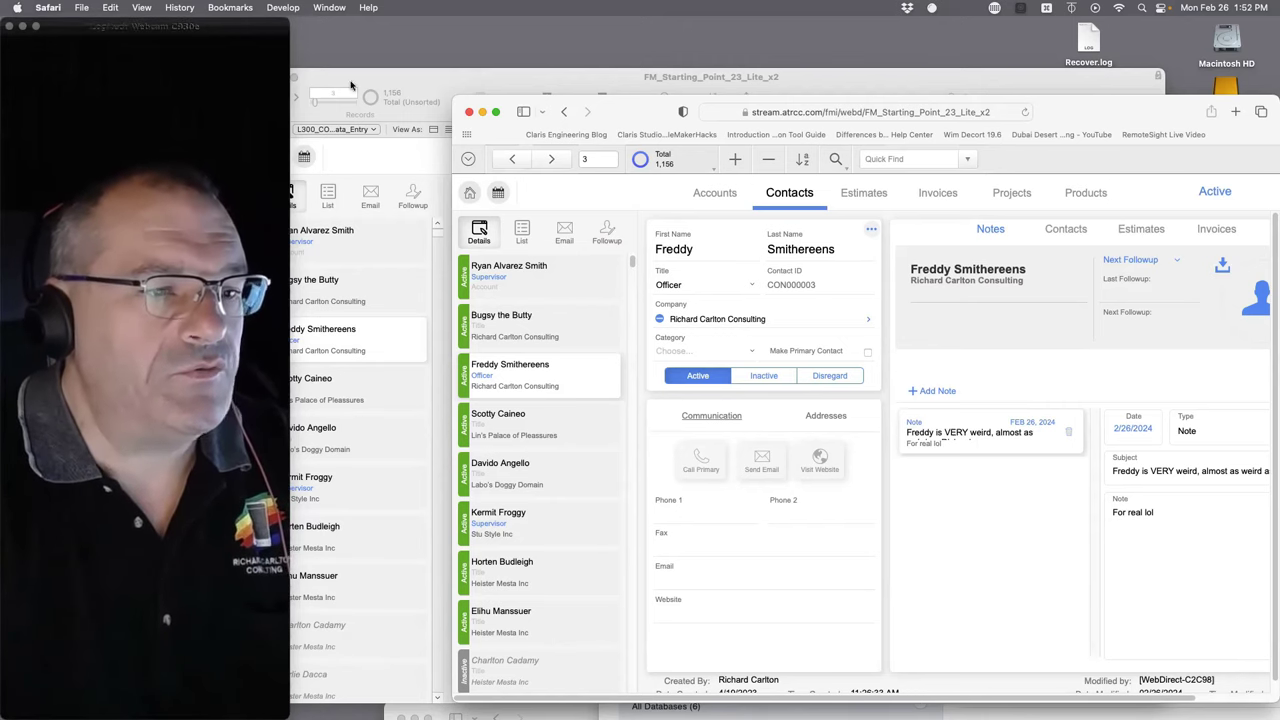
{"action": "left_click", "coordinate": [418, 85]}
- Via File > Manage > Security and Advanced Settings, open [Full Access] in Privilege Sets for editing
{"action": "left_click", "coordinate": [115, 7]}
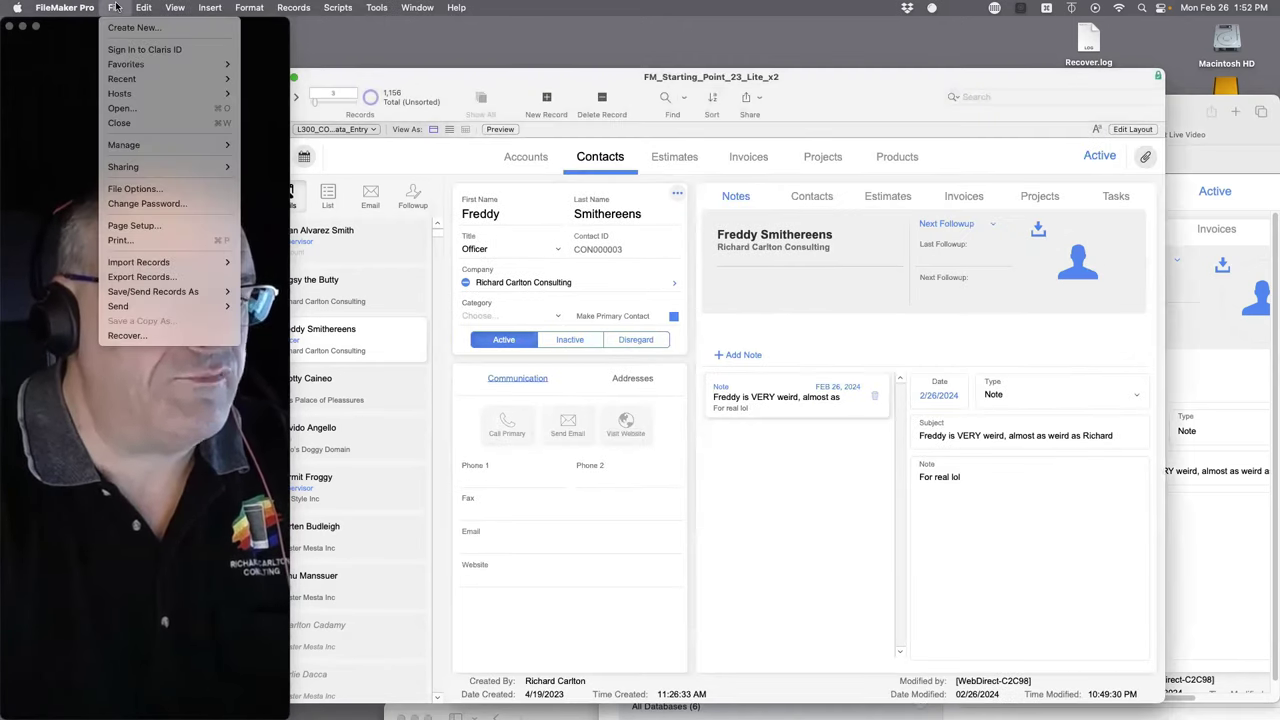
{"action": "mouse_move", "coordinate": [257, 148]}
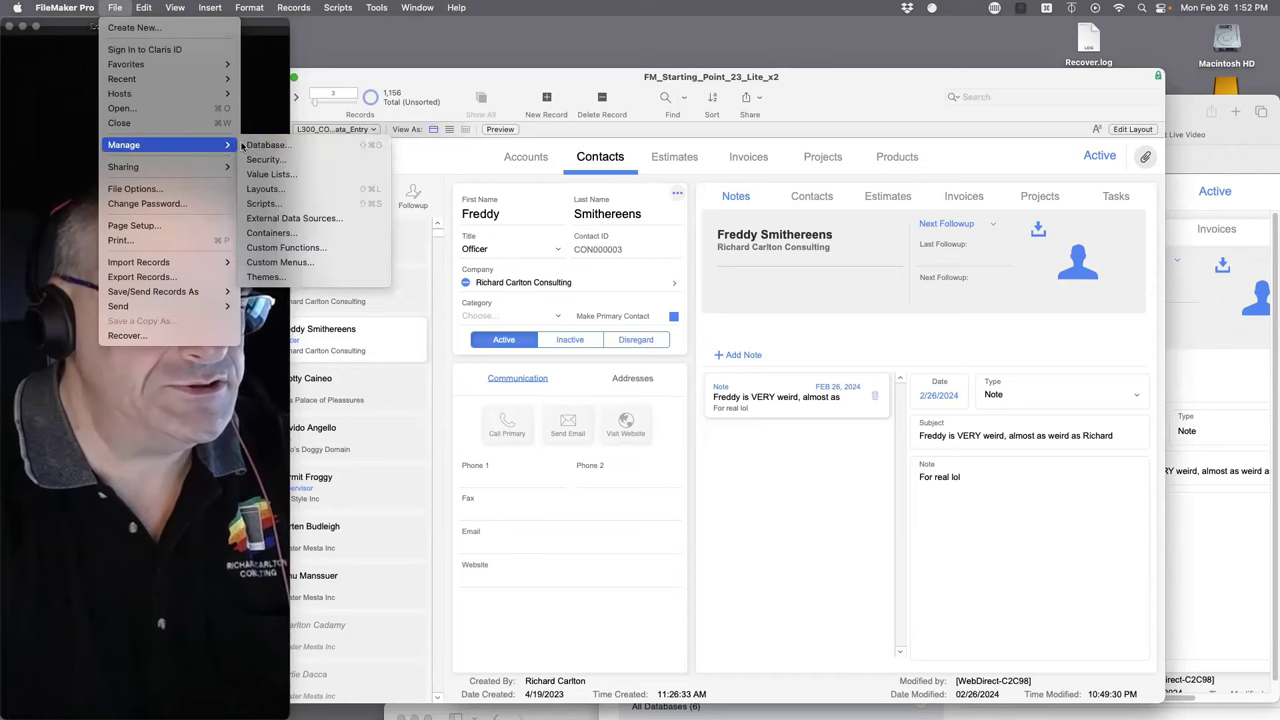
{"action": "left_click", "coordinate": [290, 160]}
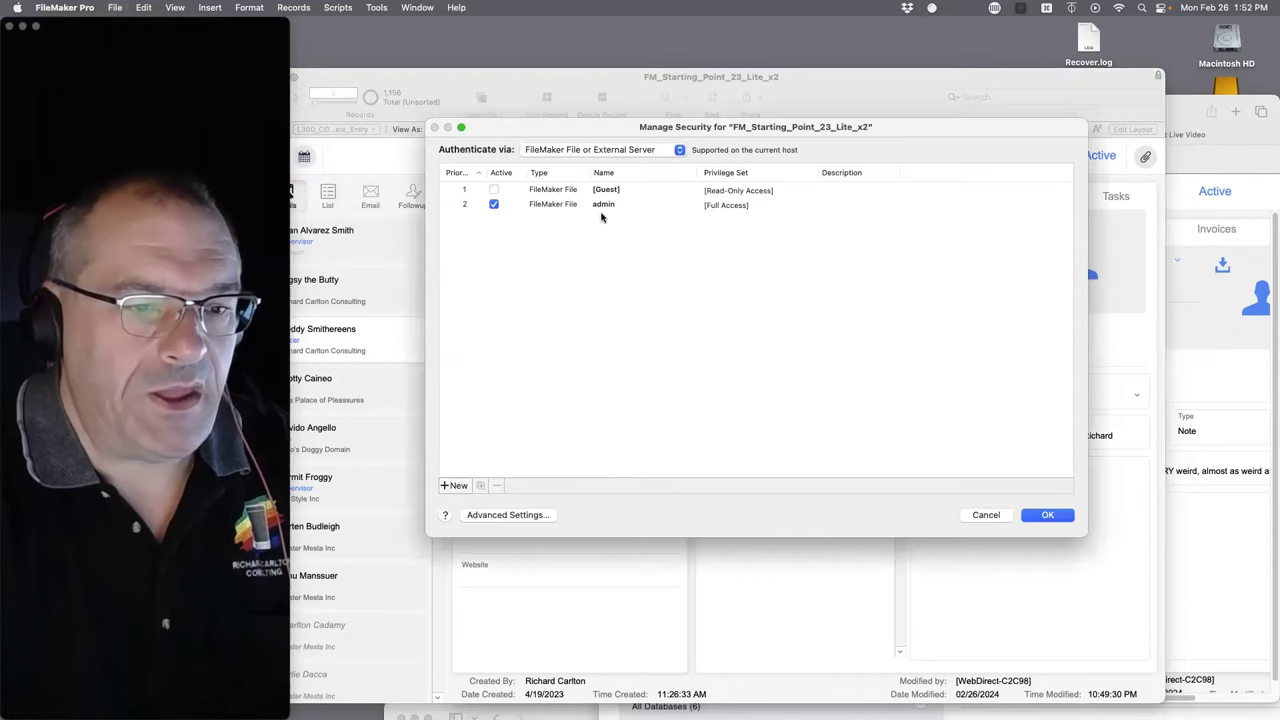
{"action": "left_click", "coordinate": [610, 204]}
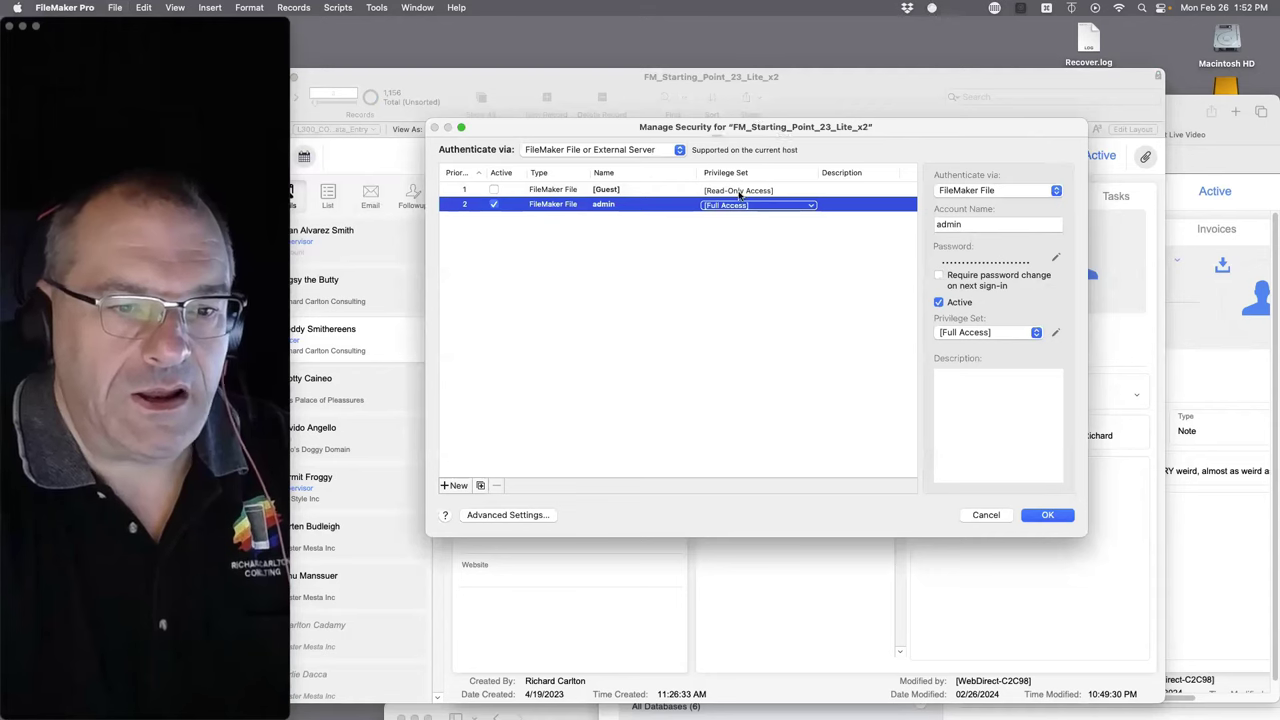
{"action": "left_click", "coordinate": [508, 515]}
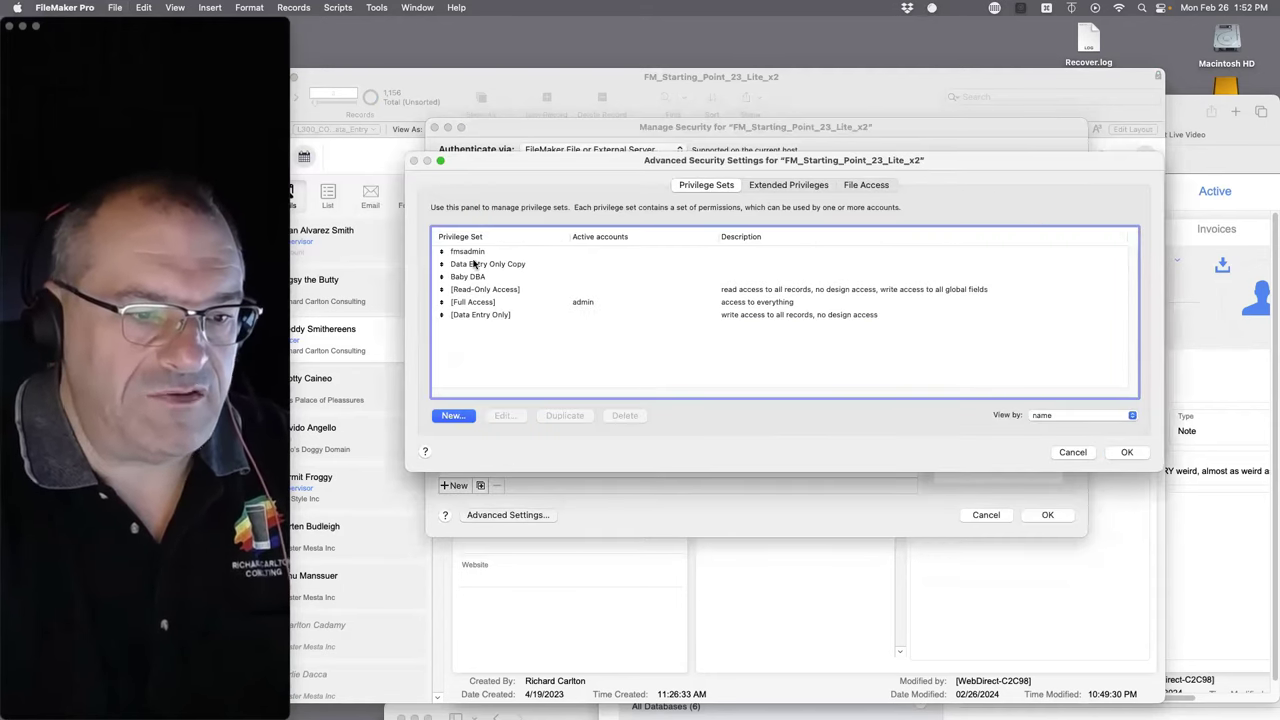
{"action": "left_click", "coordinate": [474, 303]}
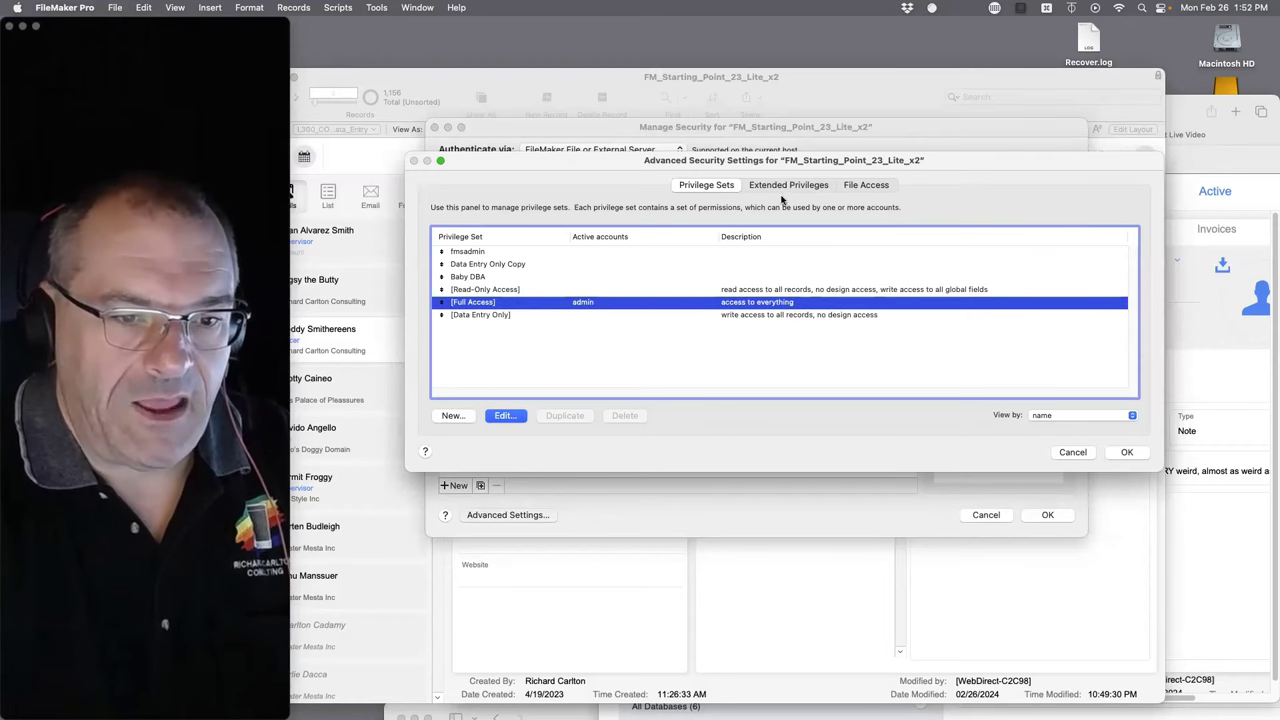
{"action": "left_click", "coordinate": [506, 416]}
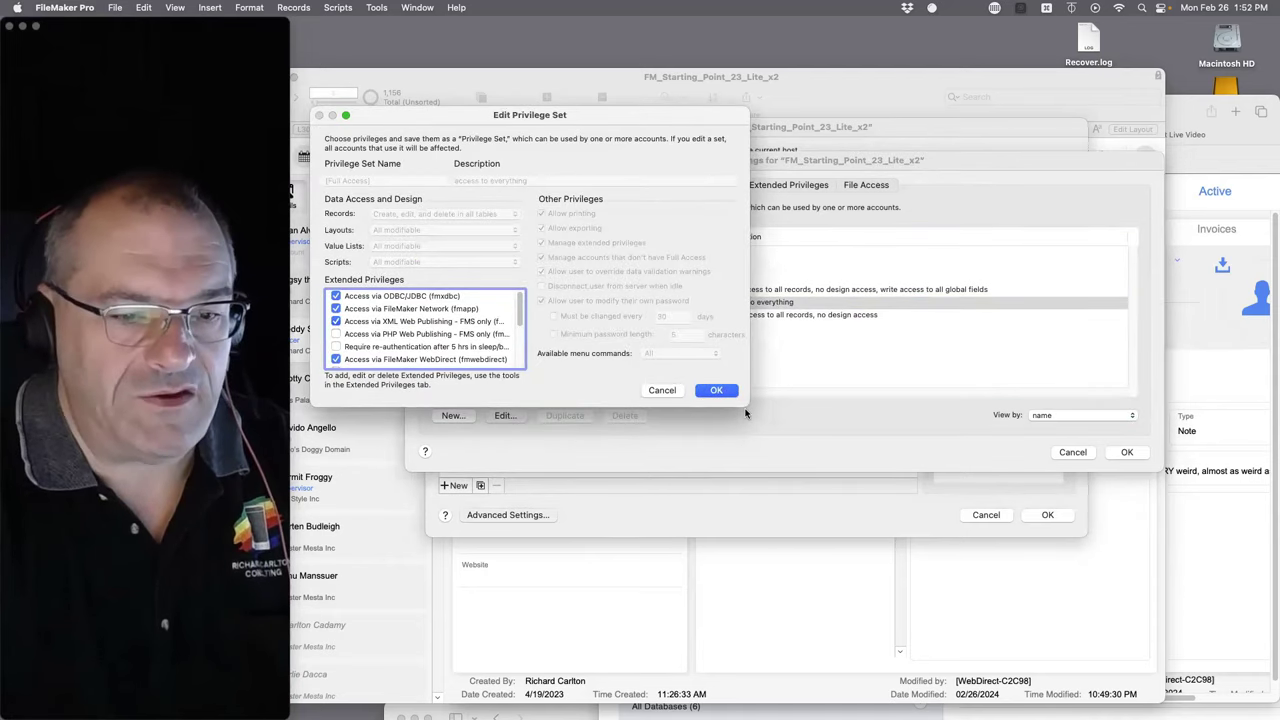
- Enlarge the dialog to review [Full Access] extended privileges, including fmapp, then cancel without saving
{"action": "left_click_drag", "start_coordinate": [745, 413], "coordinate": [921, 615]}
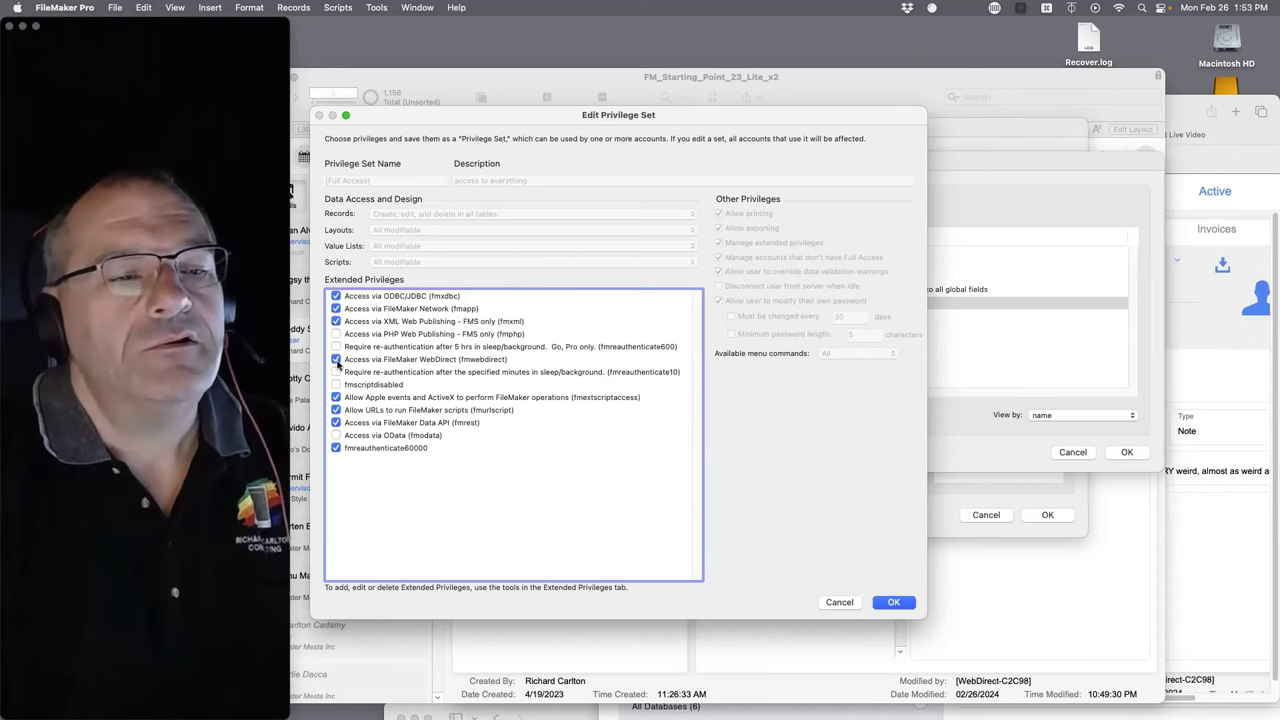
{"action": "left_click", "coordinate": [336, 310]}
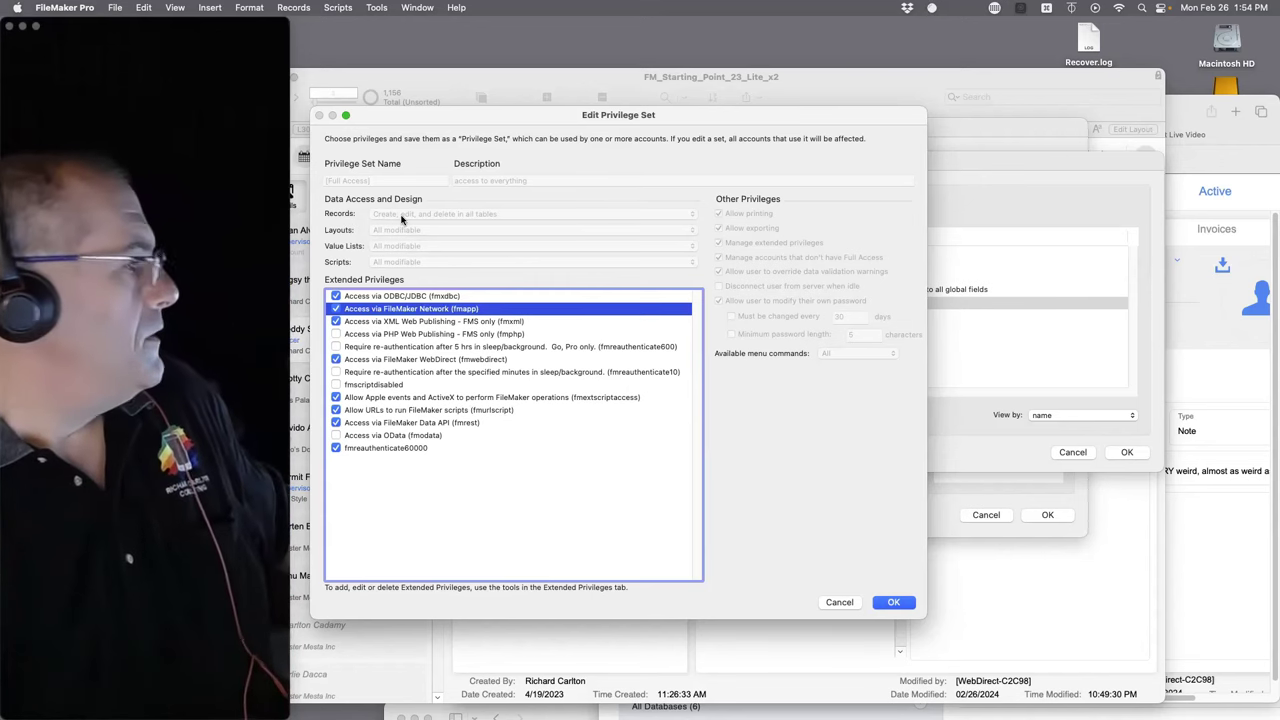
{"action": "left_click", "coordinate": [838, 603]}
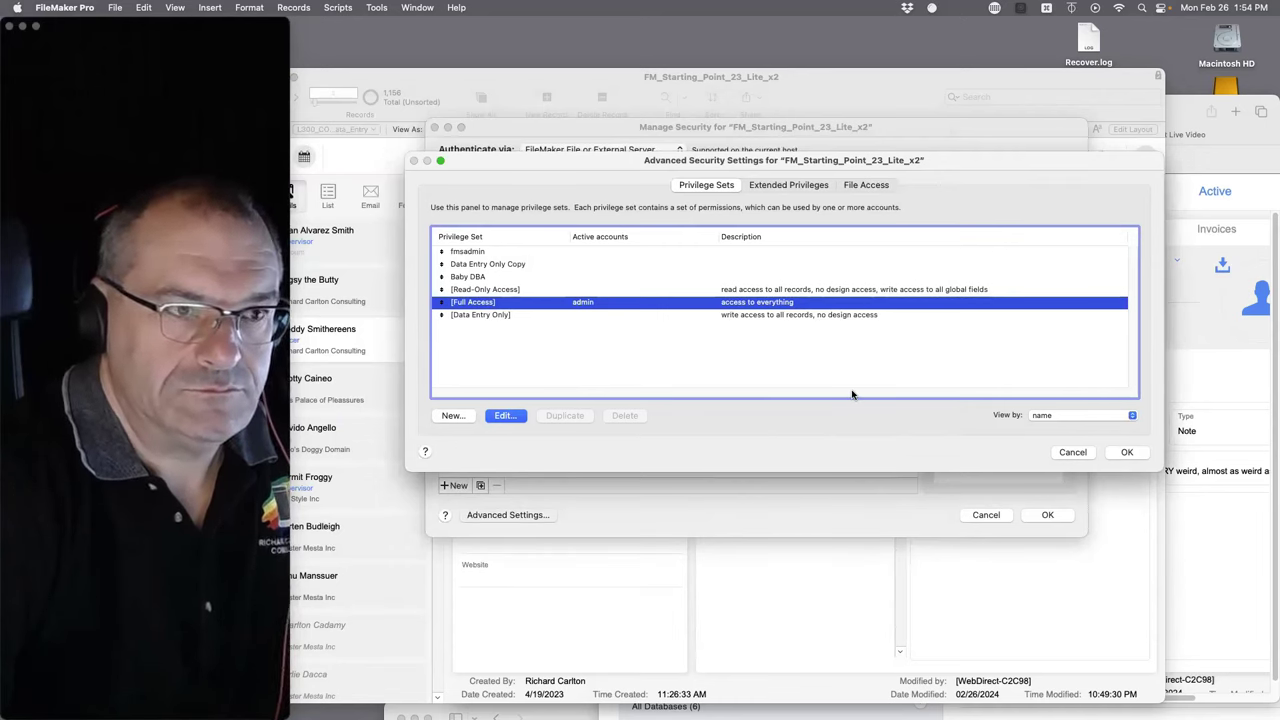
- Cancel Advanced Security Settings and Manage Security, then bring the WebDirect Safari window forward
{"action": "left_click", "coordinate": [1077, 453]}
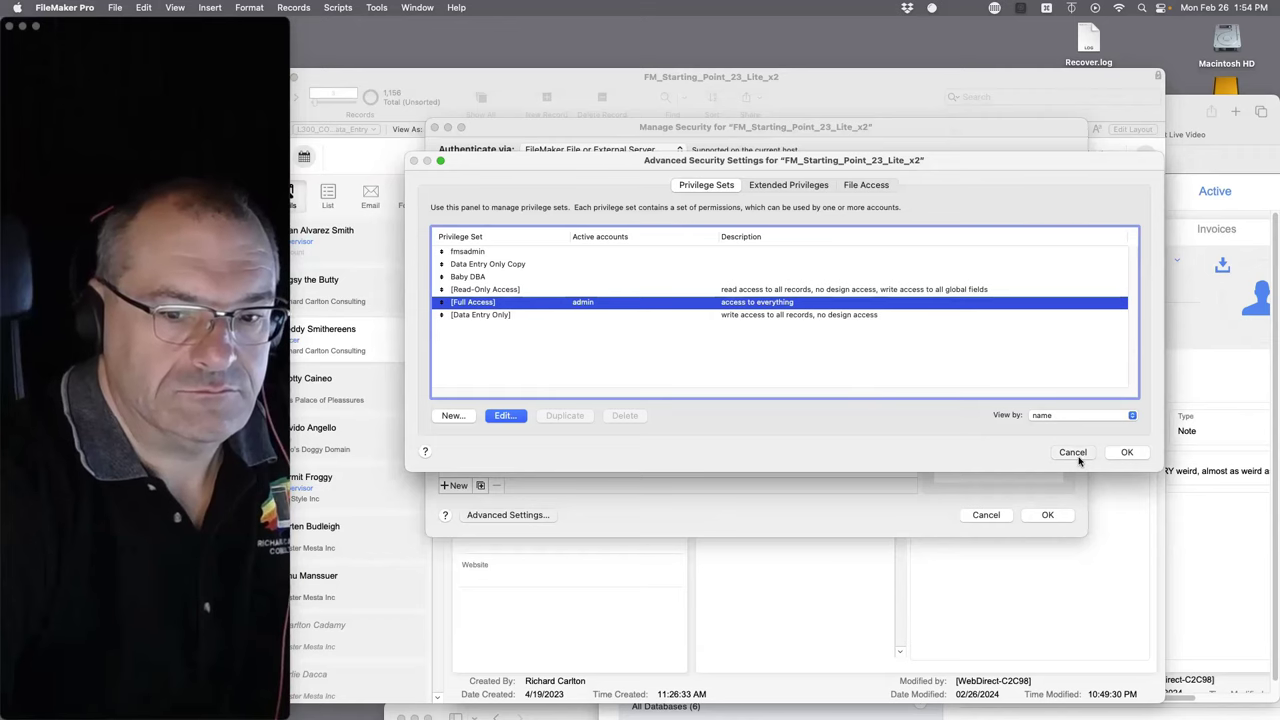
{"action": "left_click", "coordinate": [985, 515]}
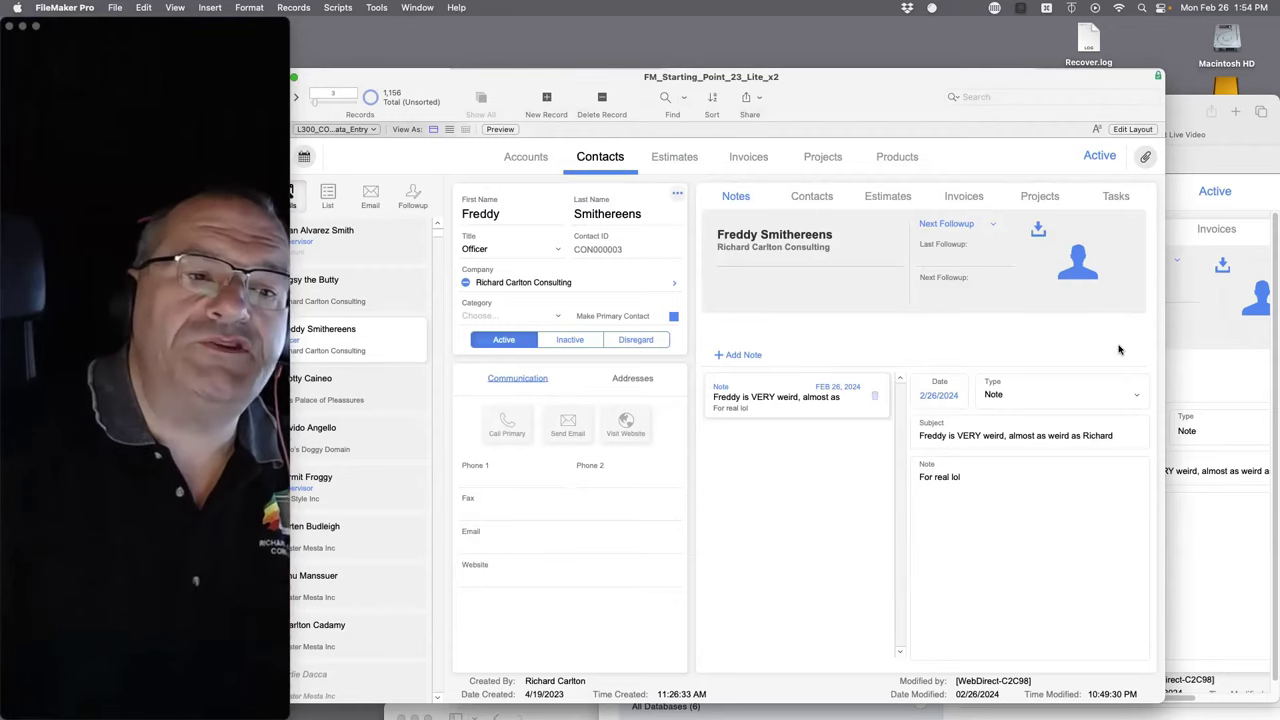
{"action": "left_click", "coordinate": [1229, 162]}
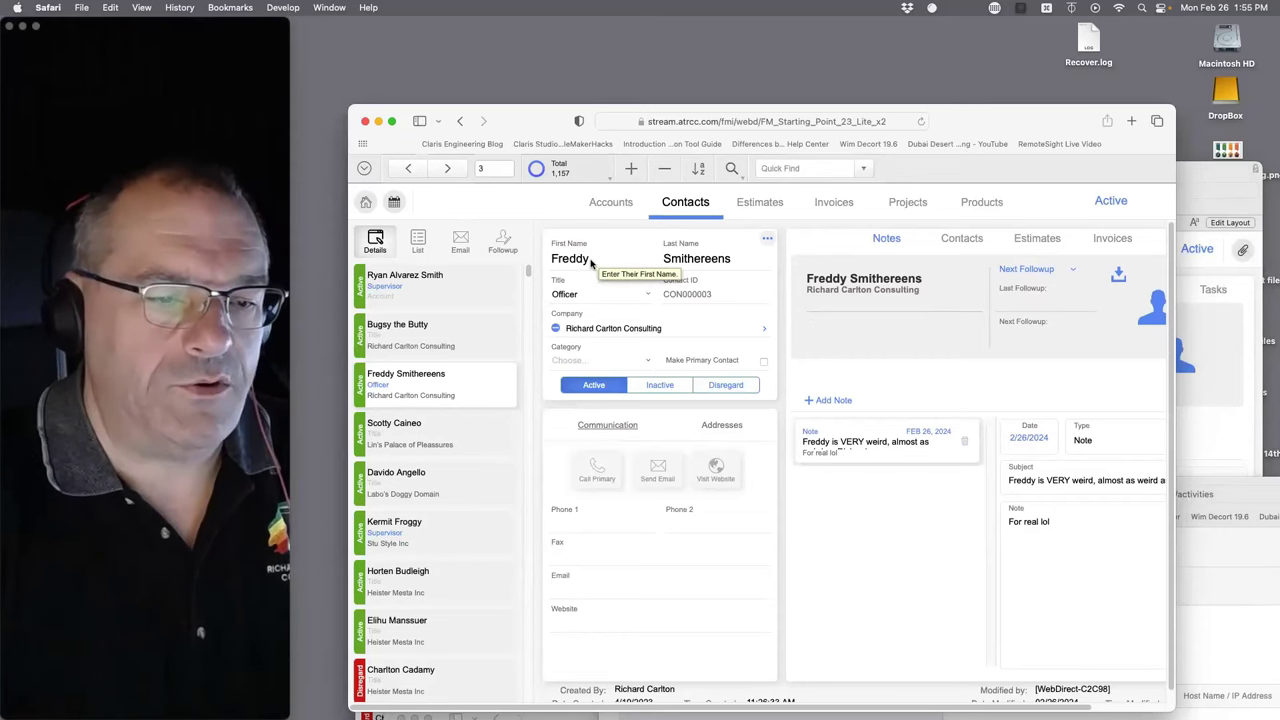
- Repeatedly replace the WebDirect First Name with random junk text, leaving the record uncommitted
{"action": "left_click", "coordinate": [590, 262]}
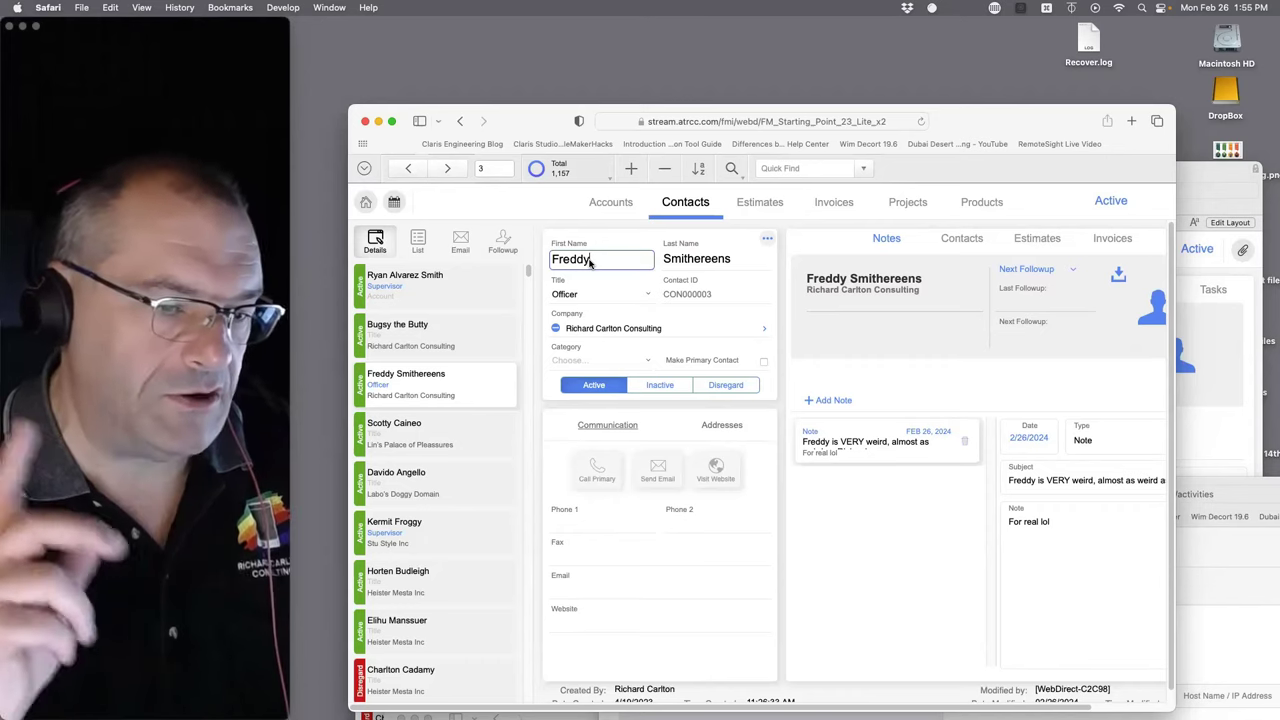
{"action": "type", "text": "g"}
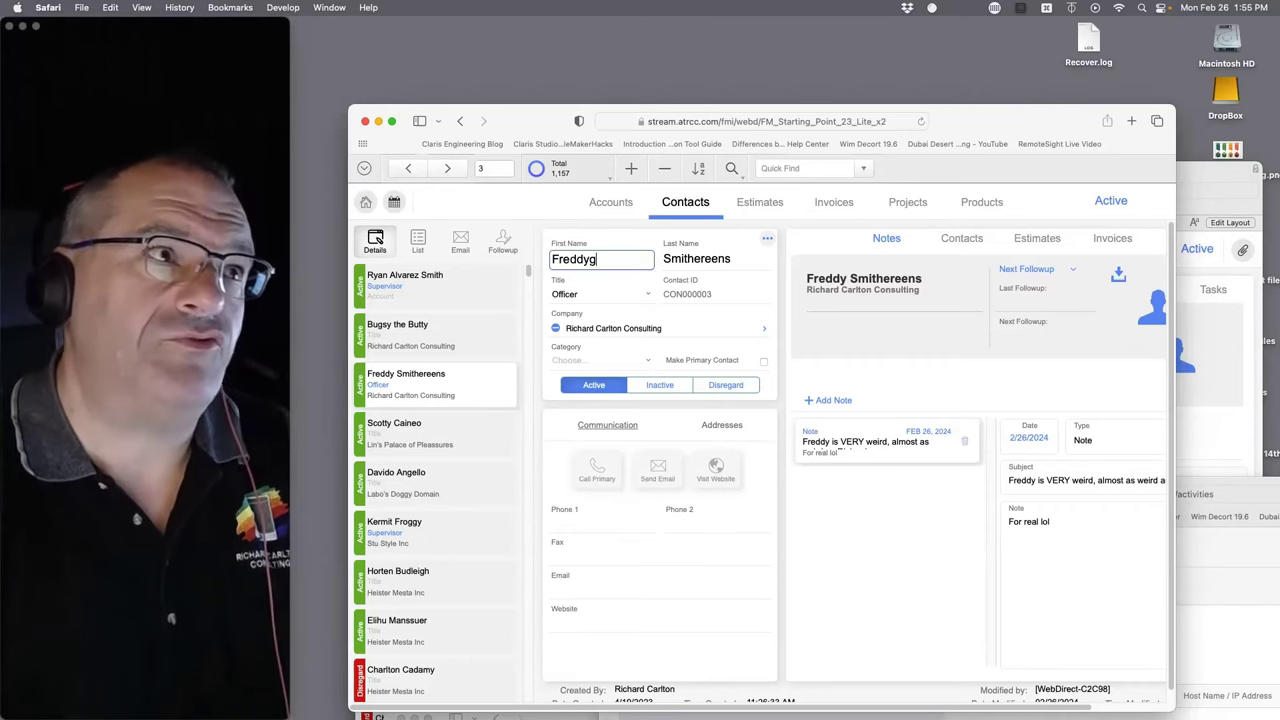
{"action": "type", "text": "jgjg"}
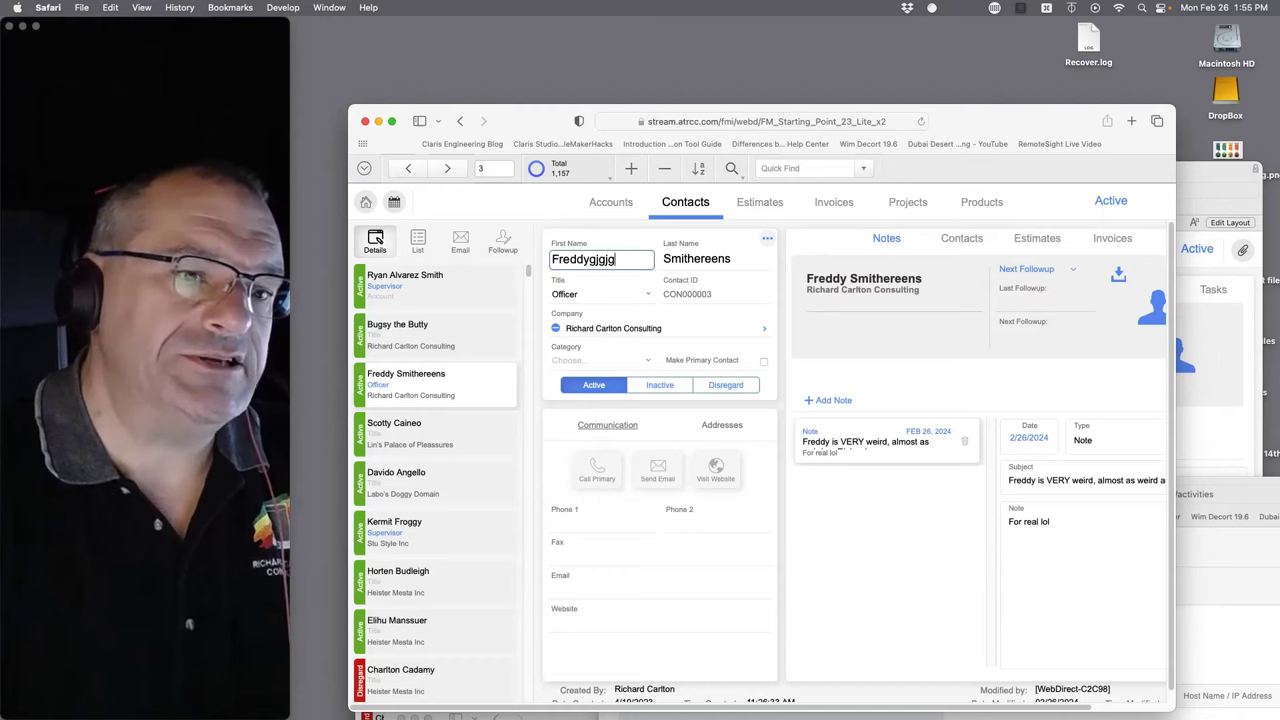
{"action": "type", "text": "jgjgj"}
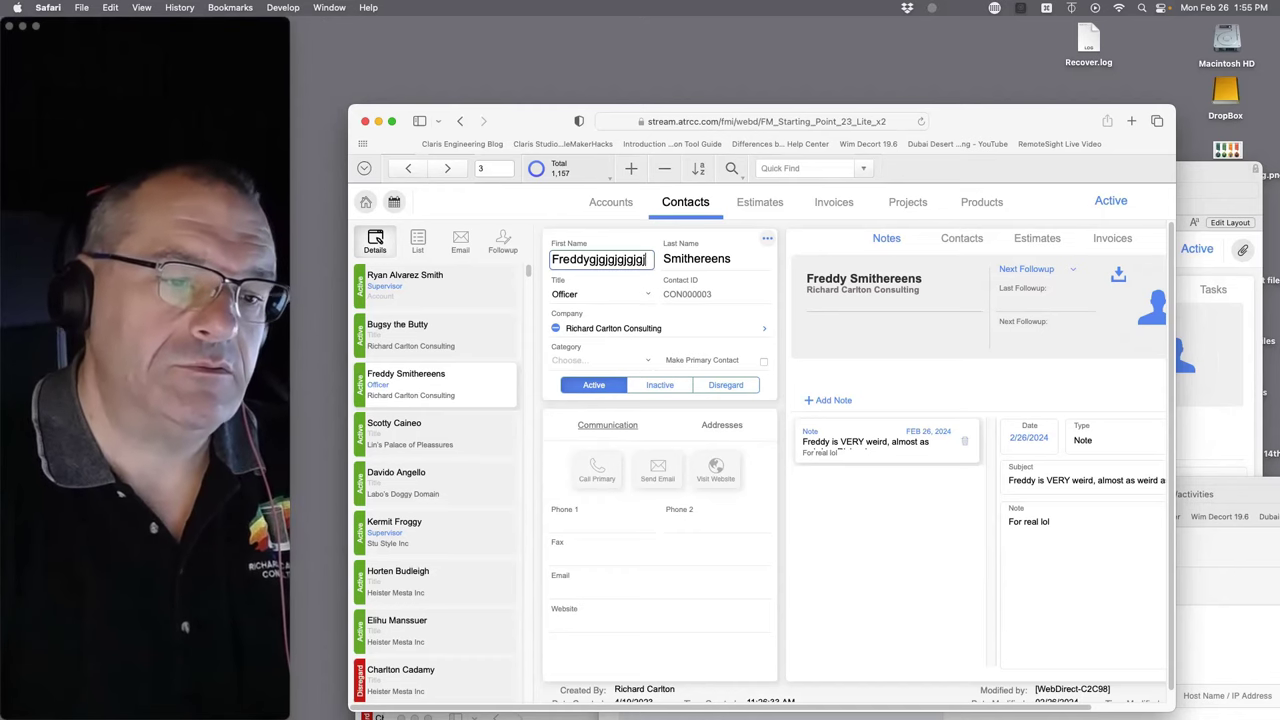
{"action": "key", "text": "super+a"}
{"action": "type", "text": "gjgjdfk;gj sdfgj"}
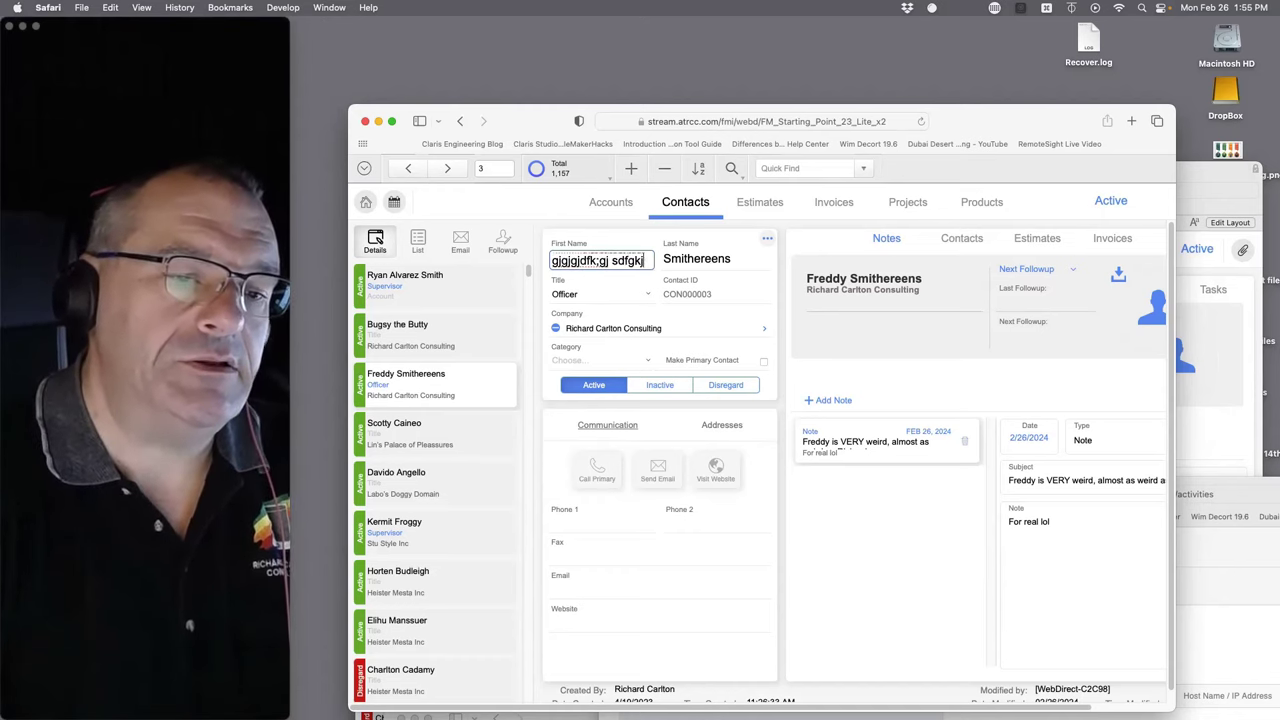
{"action": "key", "text": "super+a"}
{"action": "type", "text": "sdfgjhjdfg"}
{"action": "key", "text": "super+a"}
{"action": "type", "text": "kjsldkfgj dfjkg"}
{"action": "key", "text": "super+a"}
{"action": "type", "text": "kjcxgjkjhl"}
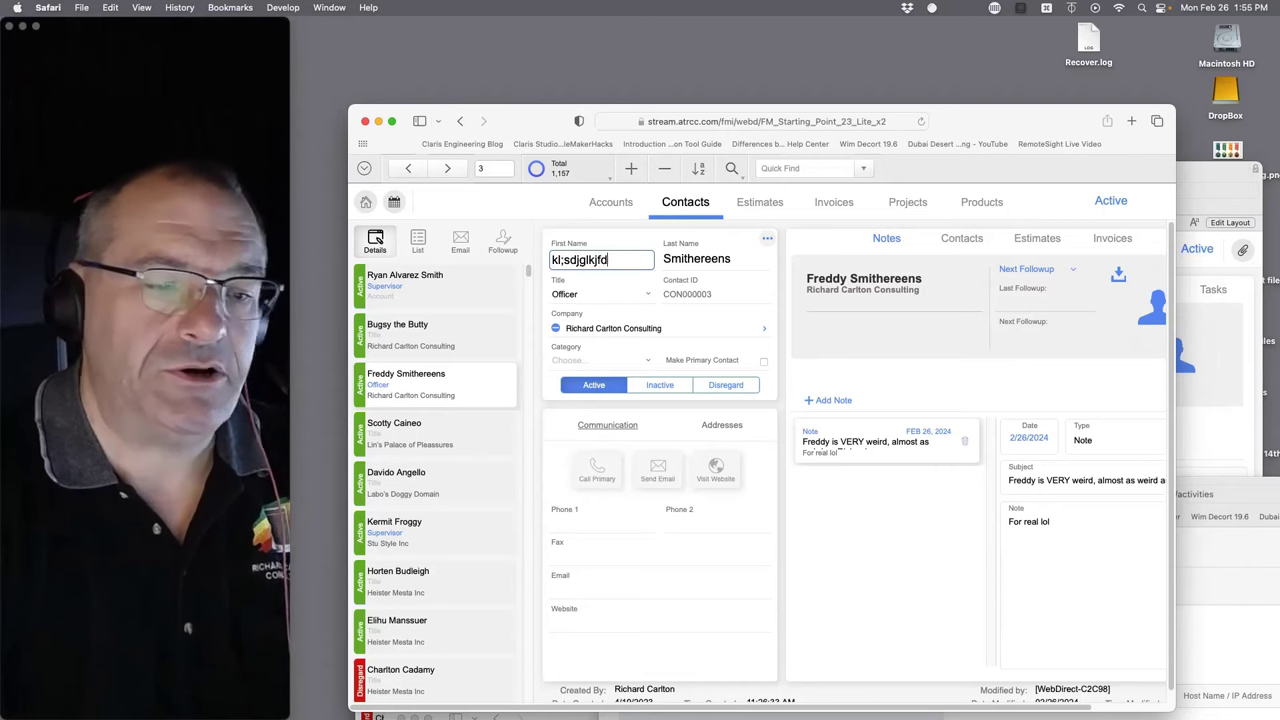
{"action": "key", "text": "super+a"}
{"action": "type", "text": "ksdjgfkd"}
{"action": "key", "text": "super+a"}
{"action": "type", "text": "gsdjfglkjdsflkgjd"}
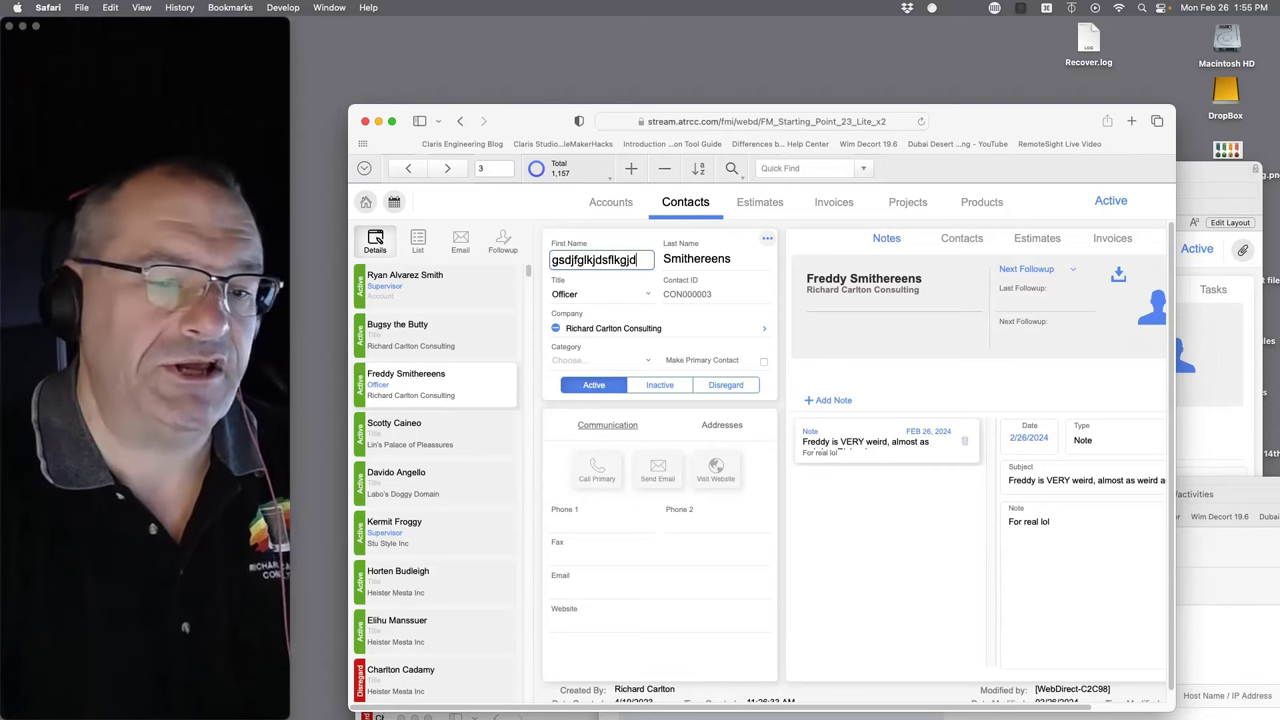
{"action": "key", "text": "super+a"}
{"action": "type", "text": "gfsdfgkjdfg"}
{"action": "key", "text": "super+a"}
{"action": "type", "text": "kdfjglkjdfgljsd"}
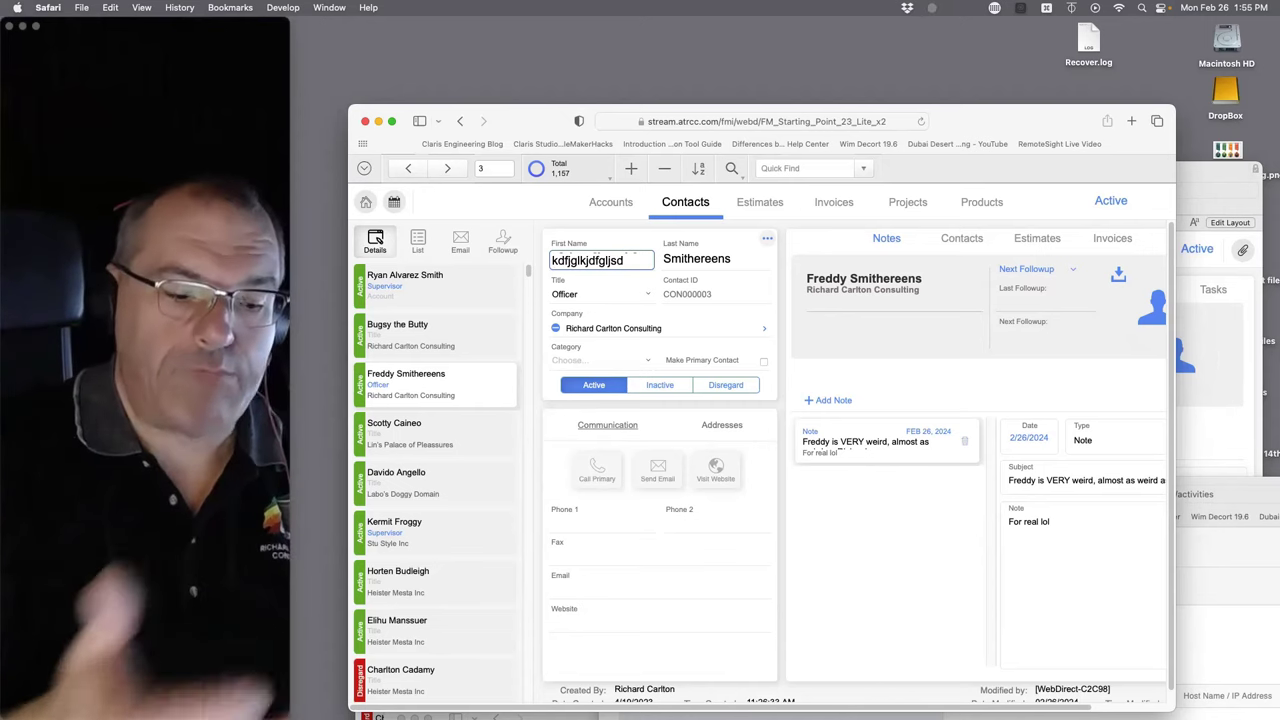
- Force quit Safari with Command-Option-Escape and confirm the Force Quit prompt
{"action": "key", "text": "super+alt+Escape"}
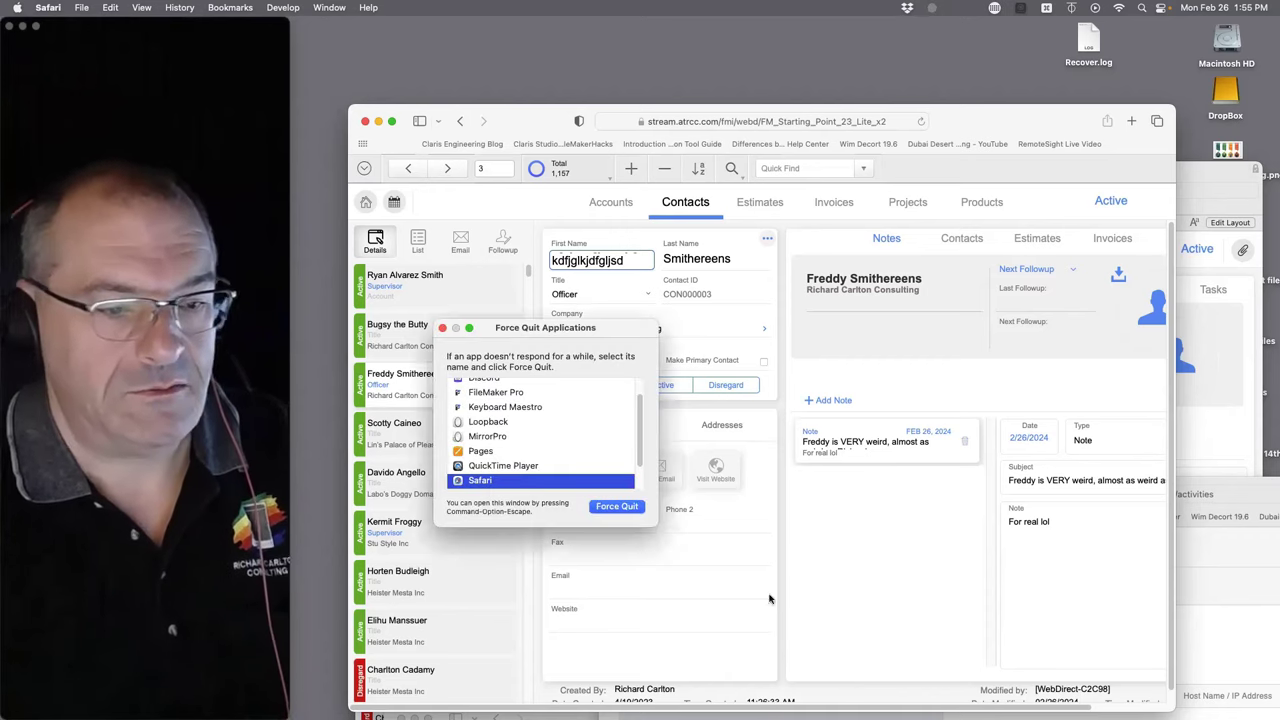
{"action": "left_click", "coordinate": [617, 507]}
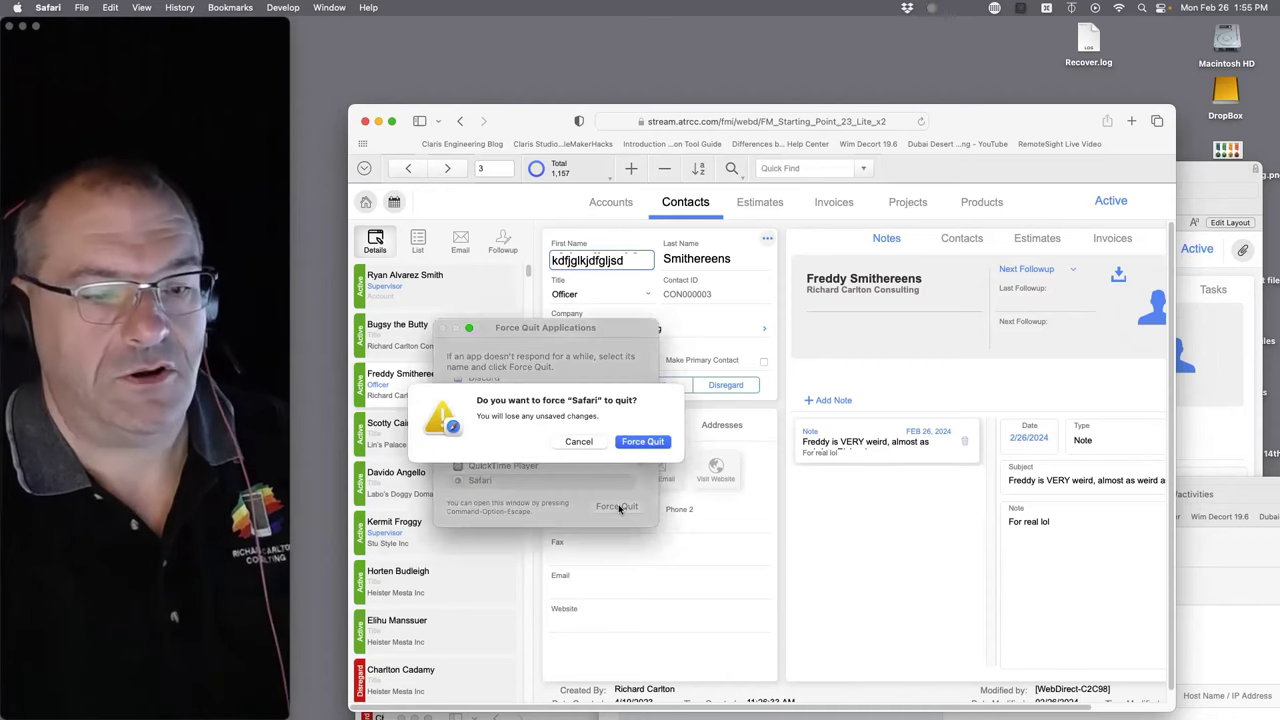
{"action": "left_click", "coordinate": [643, 442]}
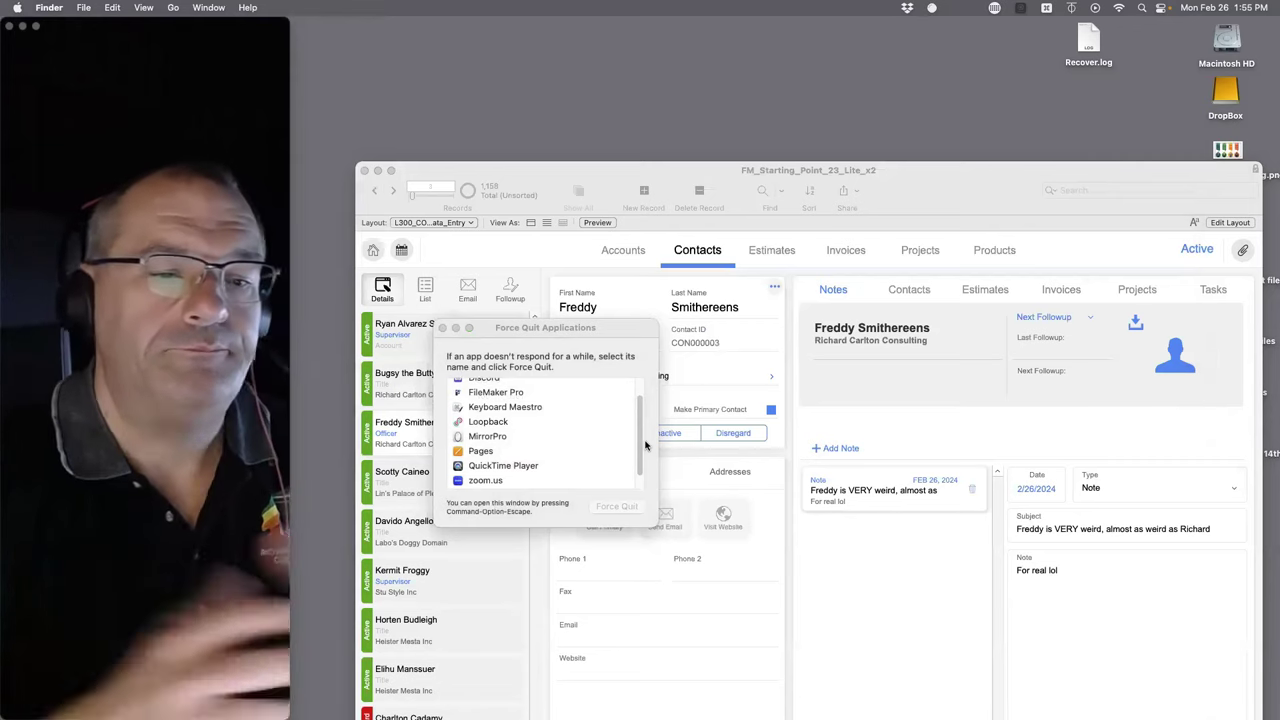
- Try editing First Name in FileMaker Pro, dismiss the record-in-use alert, and try again
{"action": "left_click", "coordinate": [619, 307]}
{"action": "left_click", "coordinate": [616, 307]}
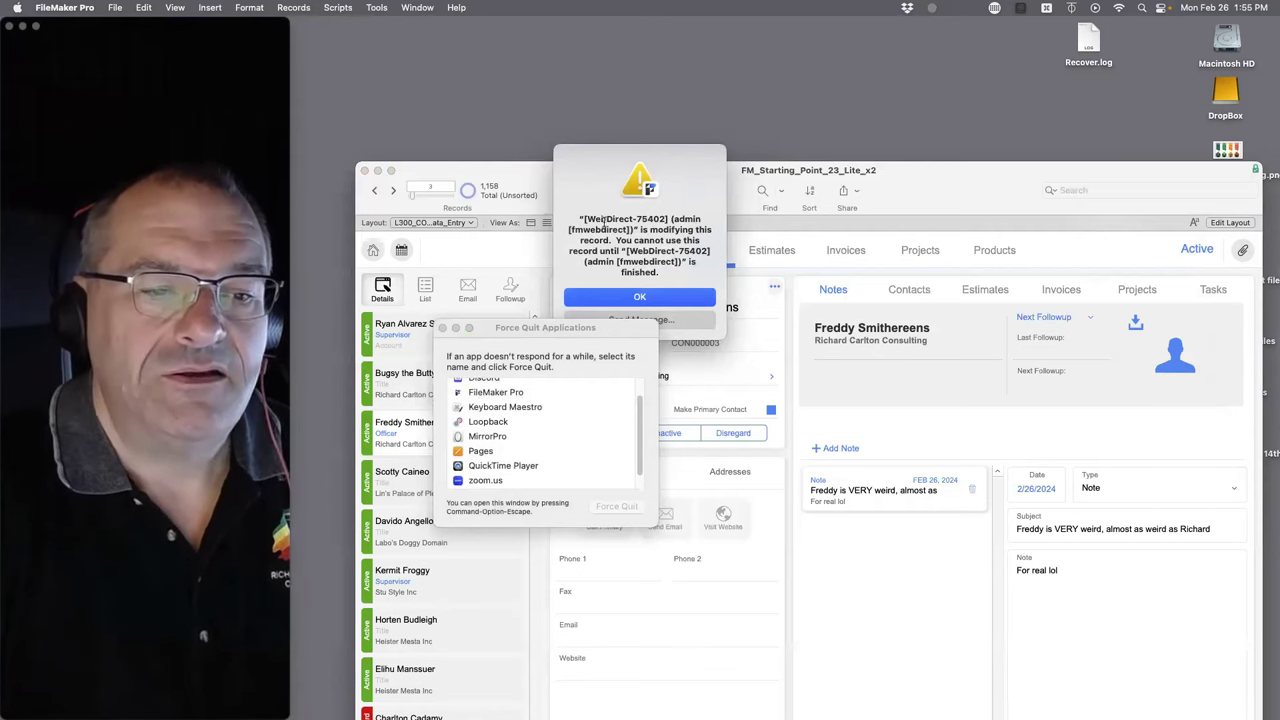
{"action": "left_click", "coordinate": [660, 306]}
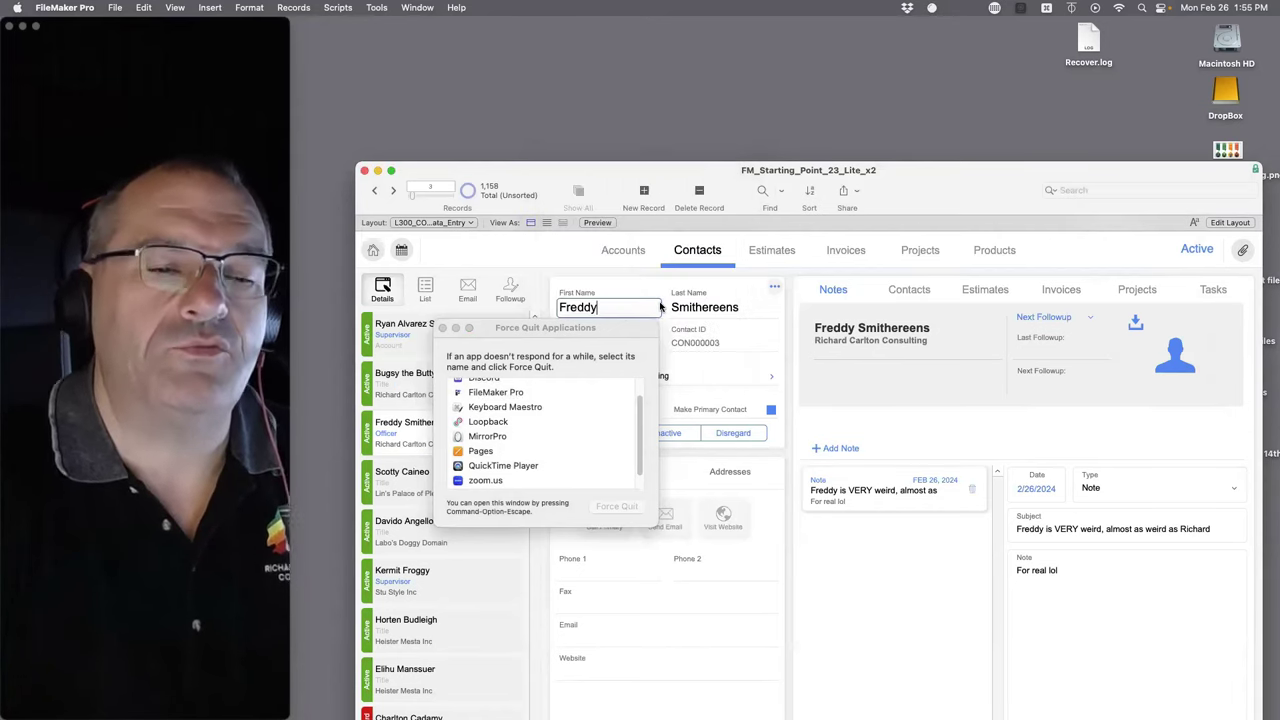
{"action": "left_click", "coordinate": [632, 282]}
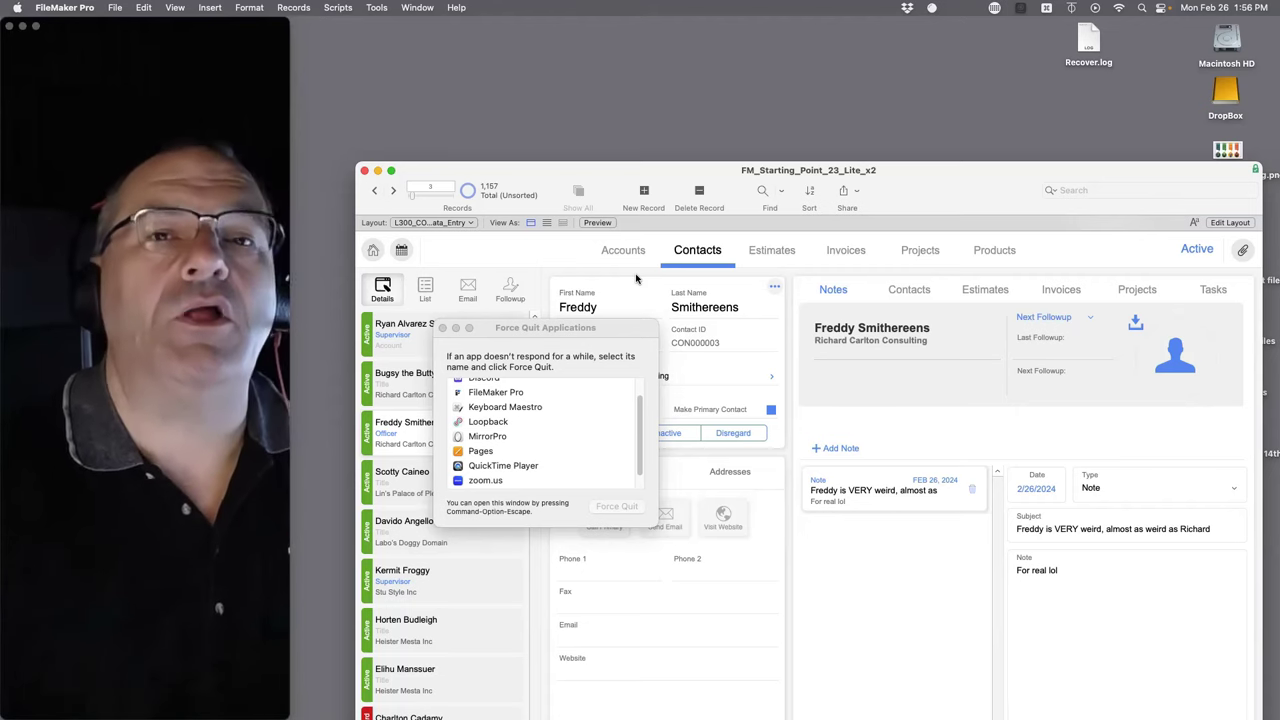
{"action": "left_click", "coordinate": [620, 307]}
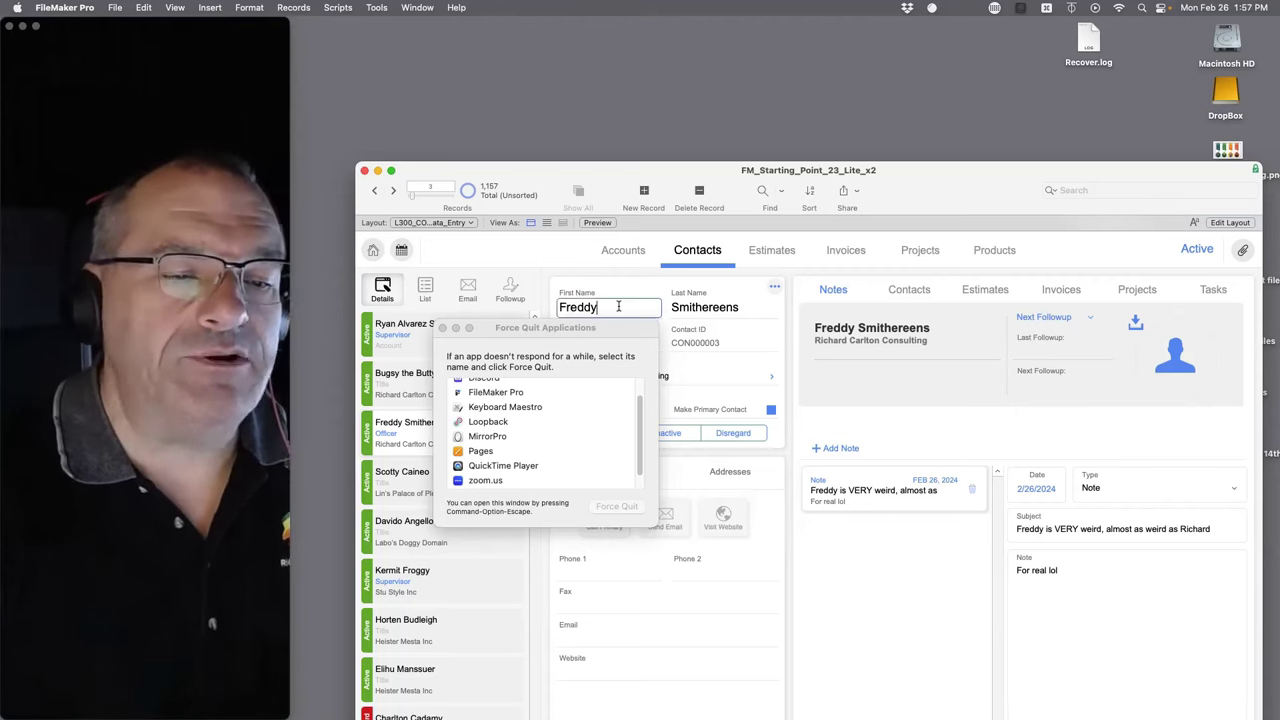
- Dismiss the lock alert, return to the Contacts layout, and close Force Quit Applications
{"action": "left_click", "coordinate": [619, 305]}
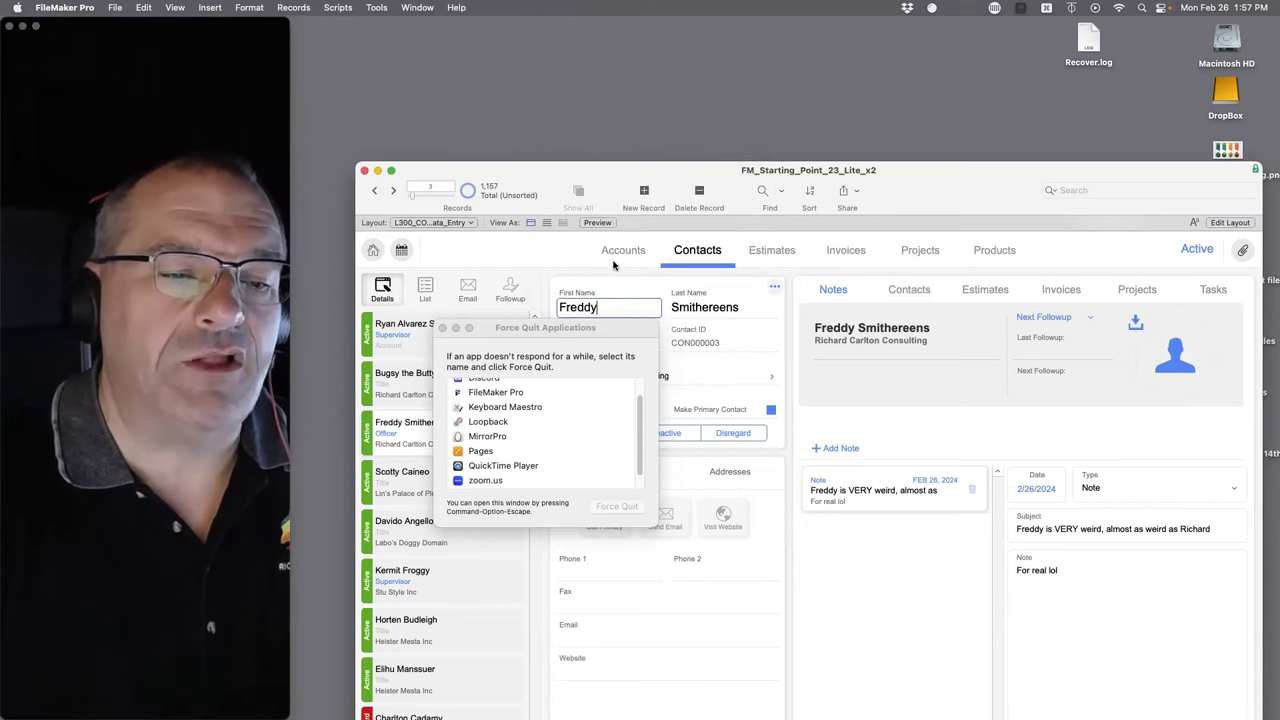
{"action": "left_click", "coordinate": [697, 250]}
{"action": "left_click_drag", "start_coordinate": [592, 330], "coordinate": [648, 366]}
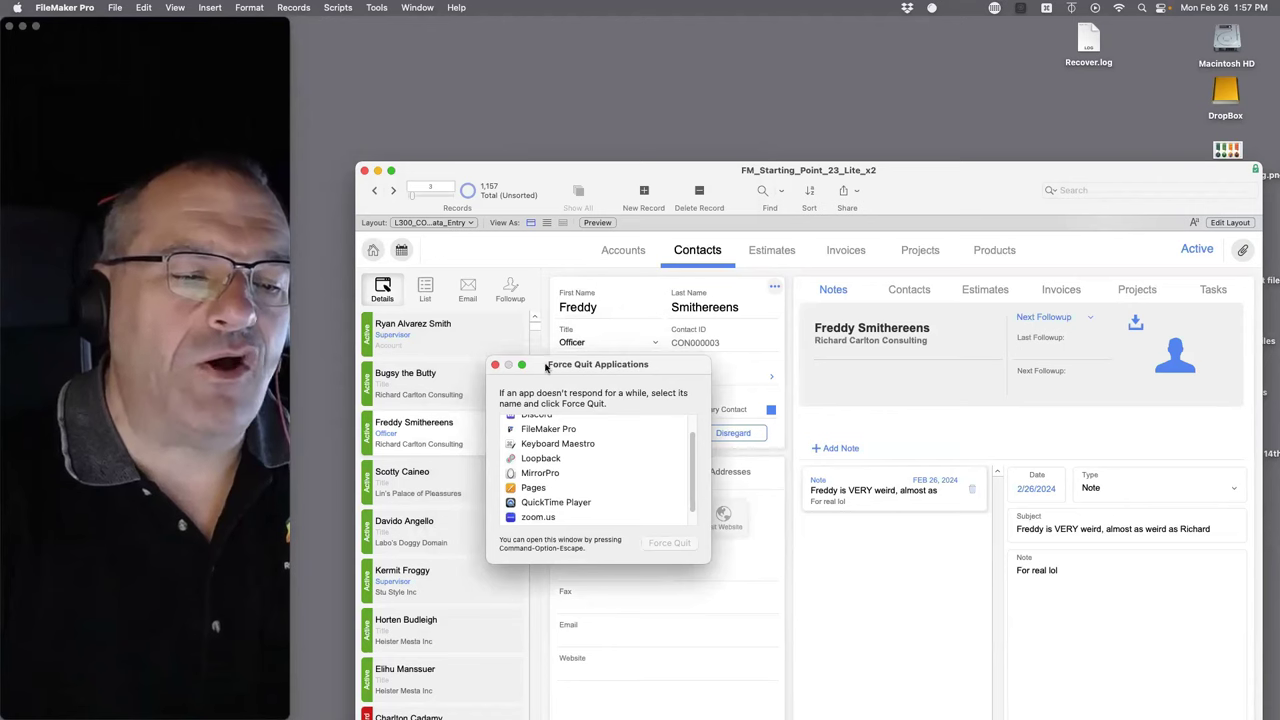
{"action": "left_click", "coordinate": [500, 364]}
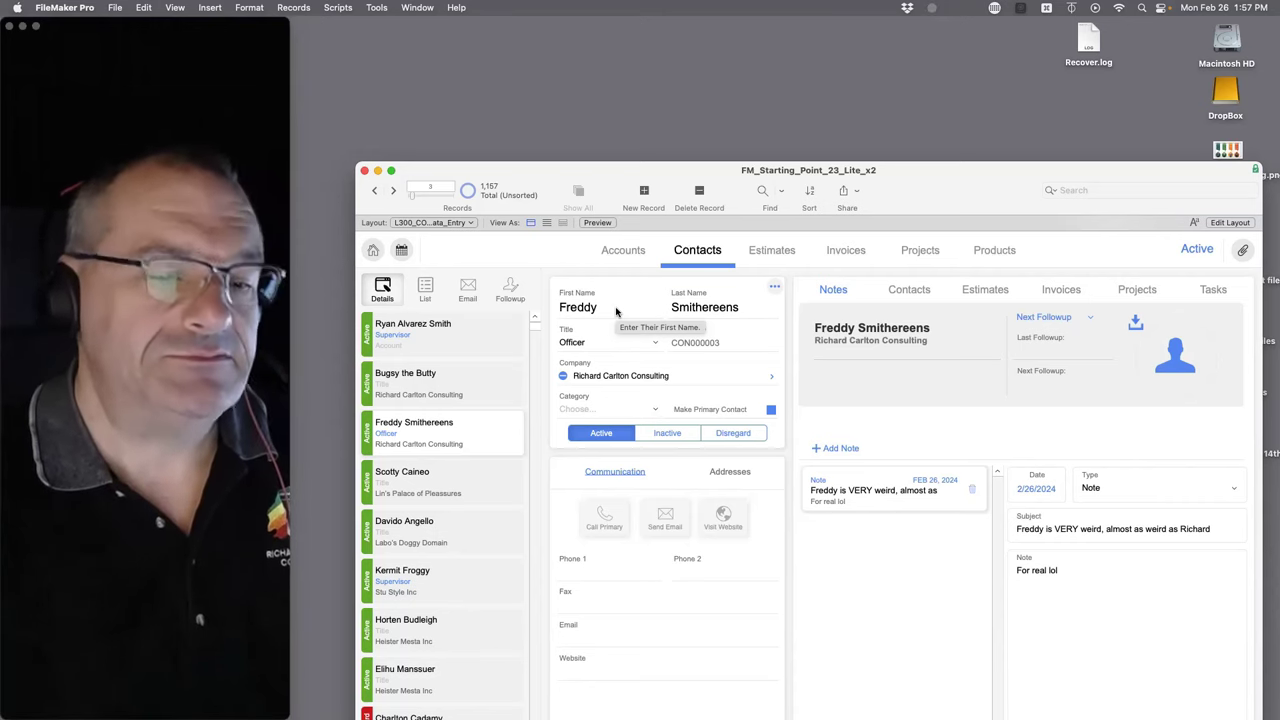
{"action": "left_click", "coordinate": [616, 312]}
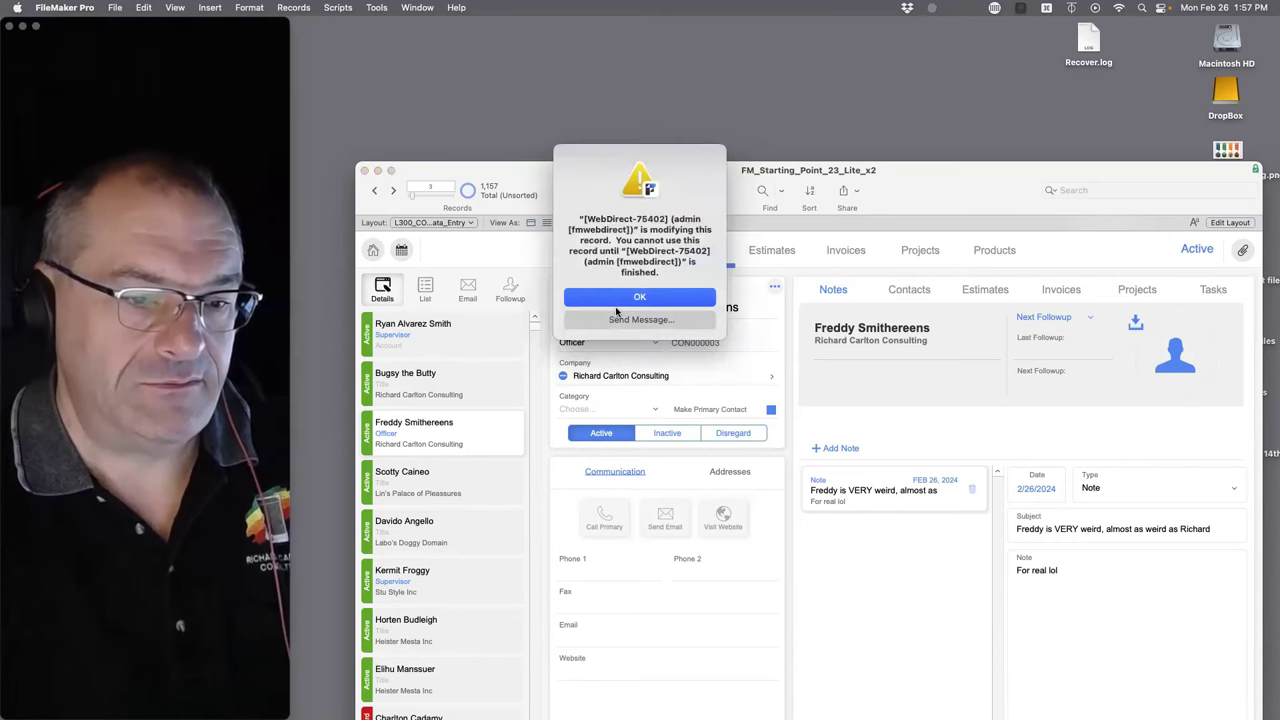
{"action": "left_click", "coordinate": [617, 298]}
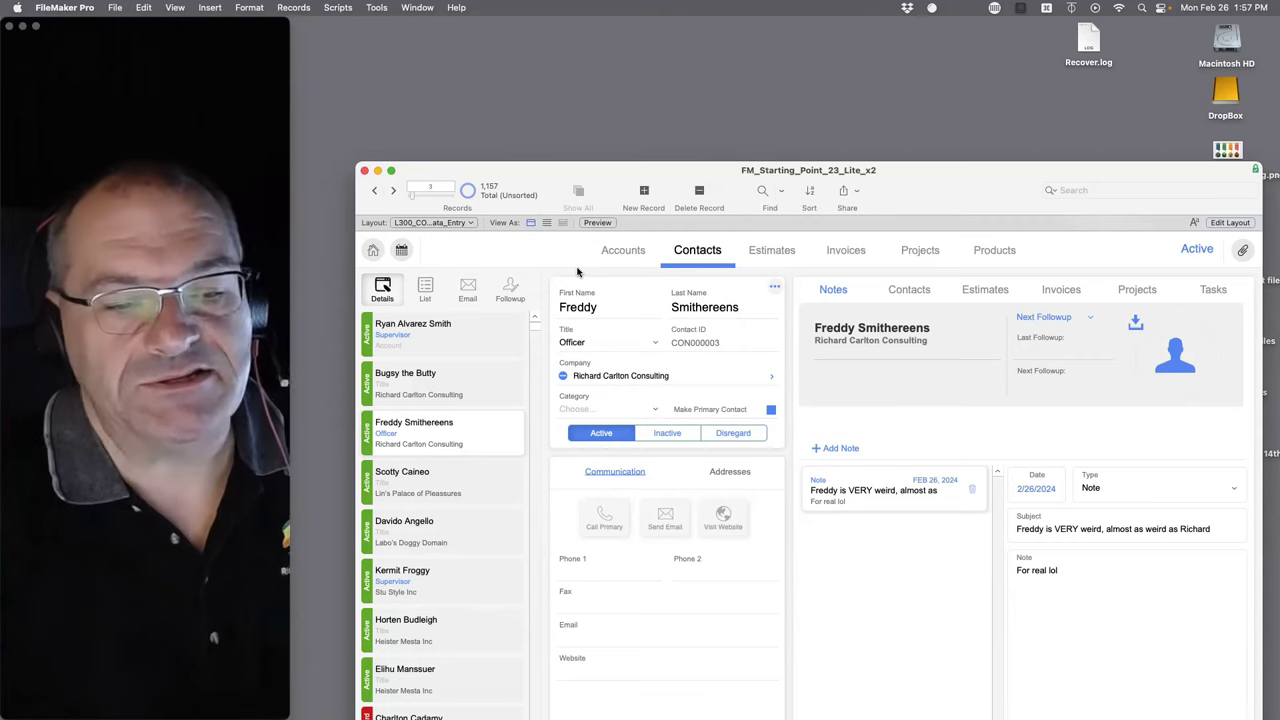
{"action": "left_click", "coordinate": [610, 308]}
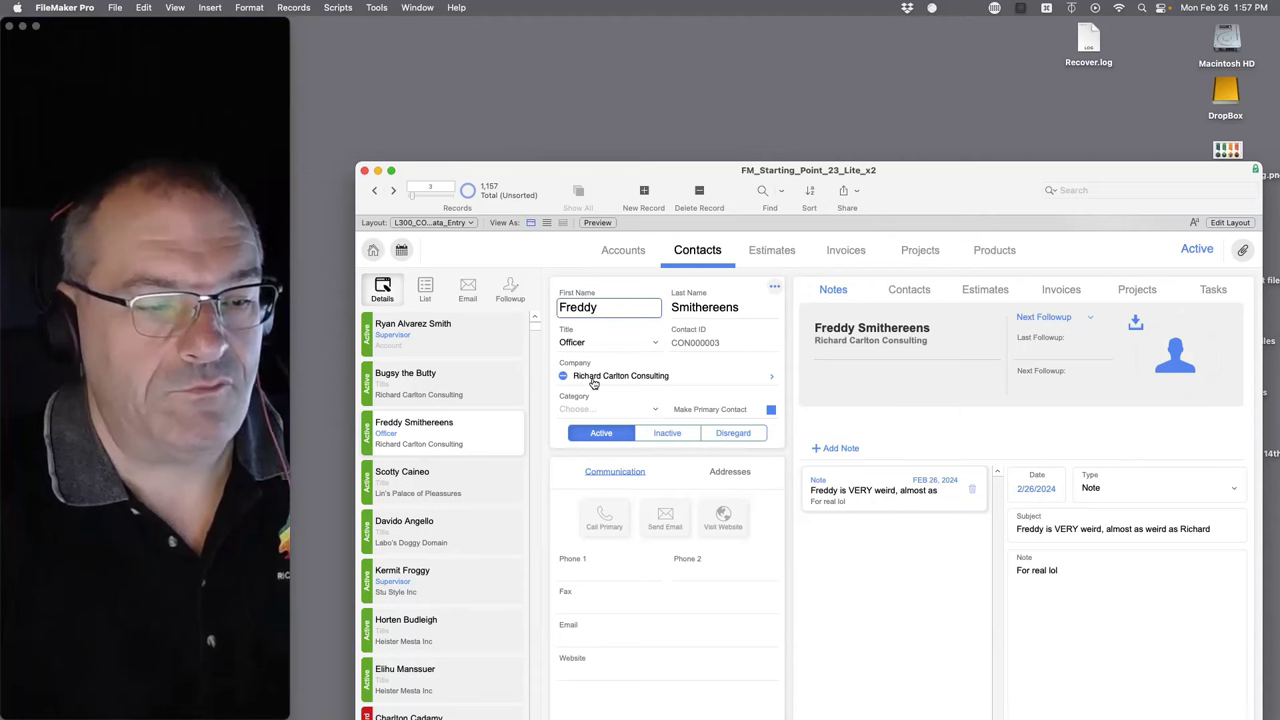
{"action": "key", "text": "BackSpace"}
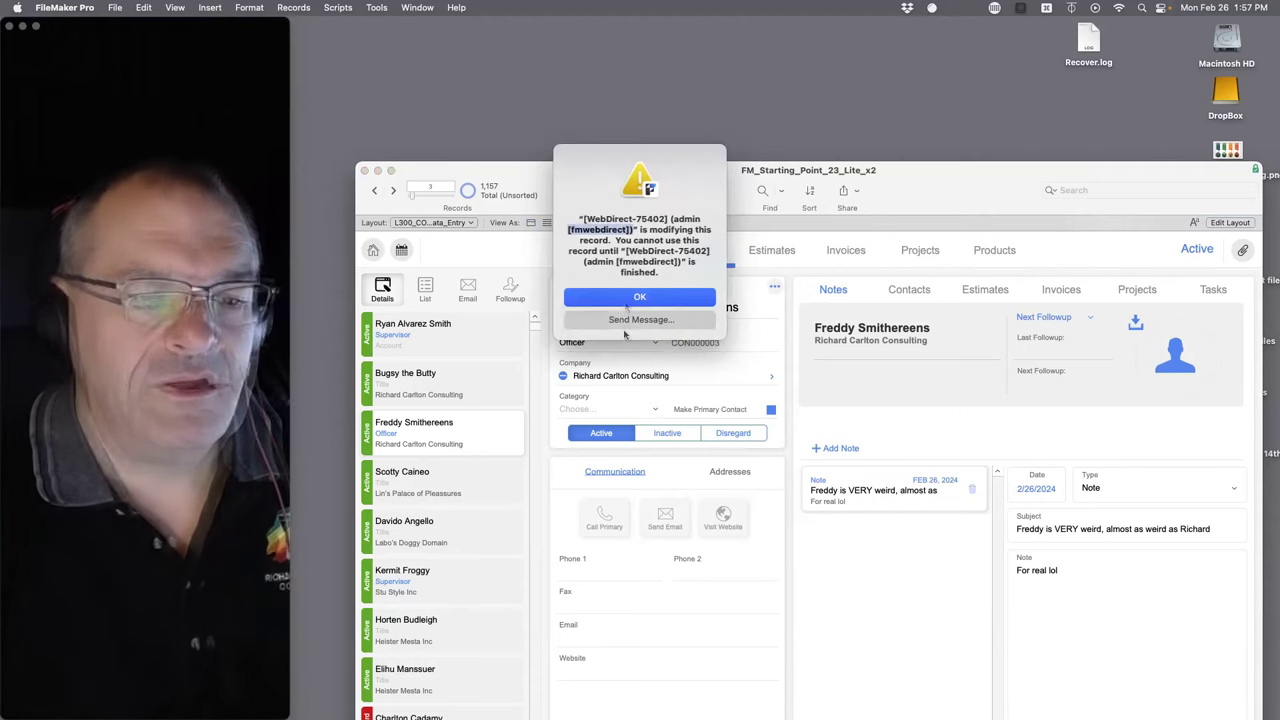
{"action": "left_click", "coordinate": [620, 300]}
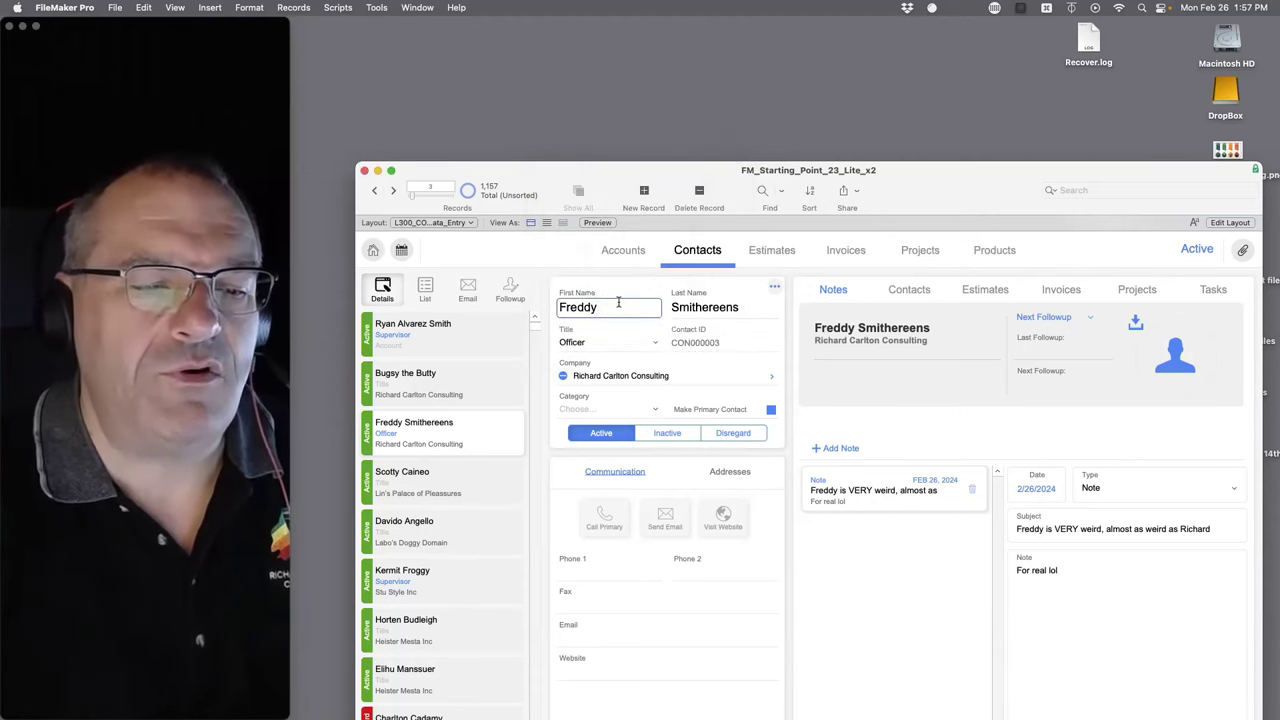
{"action": "left_click", "coordinate": [547, 358]}
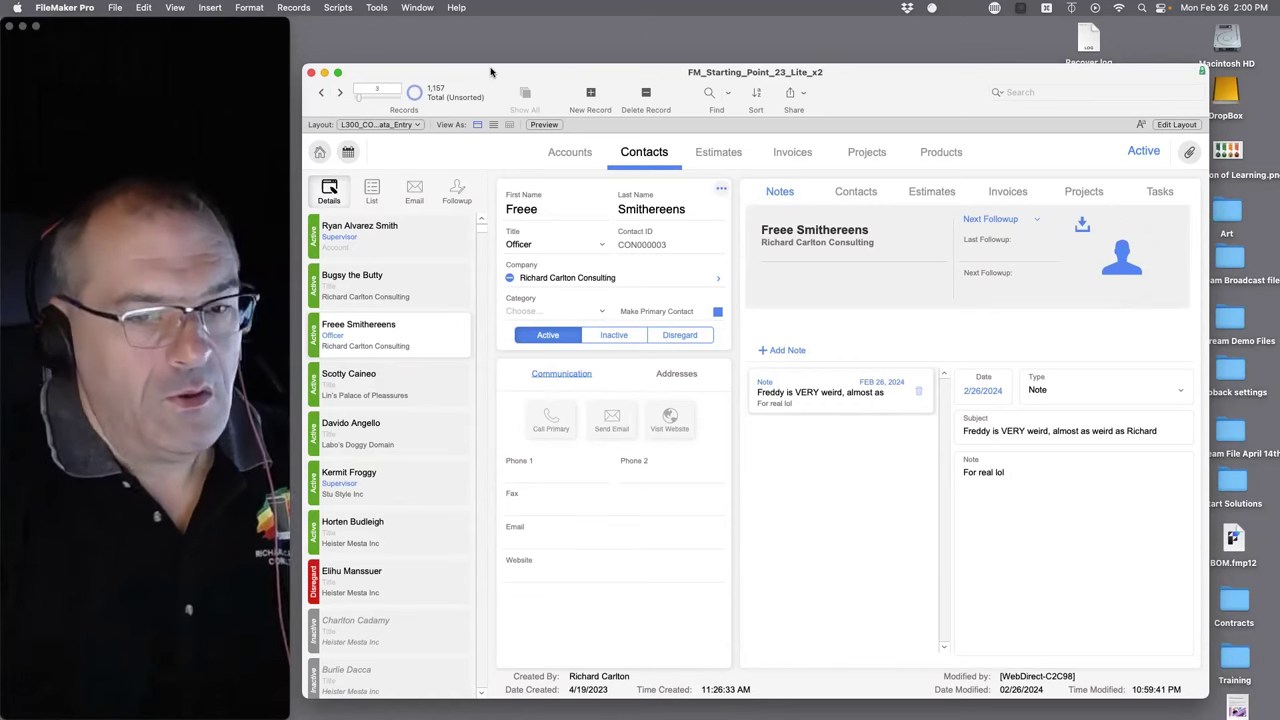
- Open Scripts > Script Workspace, enlarge it with a narrower scripts pane, and select (0001) Startup
{"action": "left_click", "coordinate": [301, 7]}
{"action": "mouse_move", "coordinate": [378, 8]}
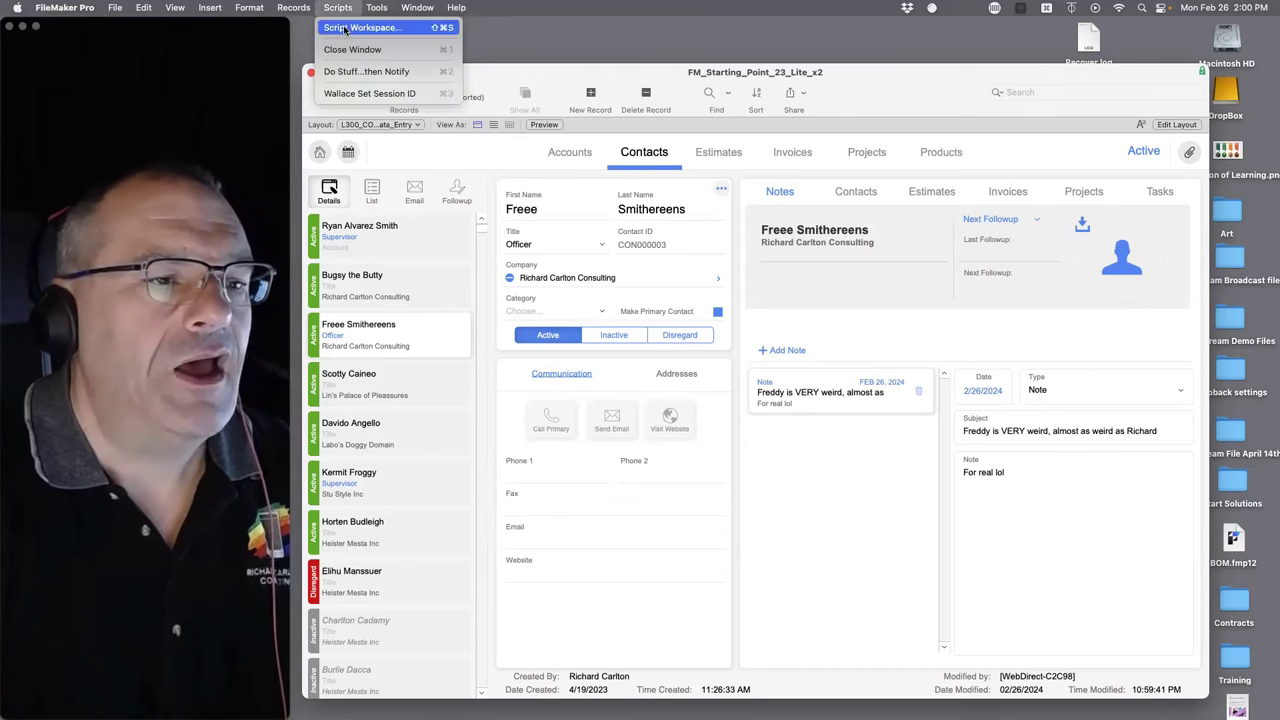
{"action": "left_click", "coordinate": [344, 28]}
{"action": "double_click", "coordinate": [612, 39]}
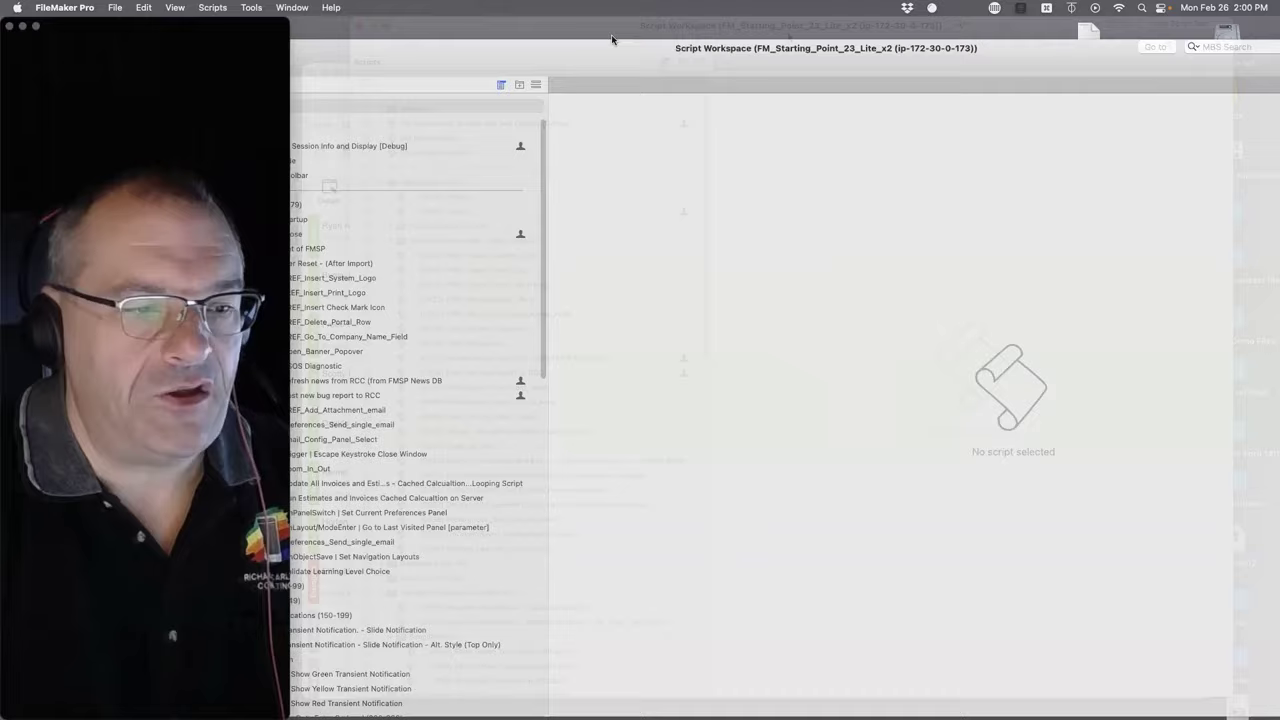
{"action": "left_click_drag", "start_coordinate": [688, 472], "coordinate": [568, 489]}
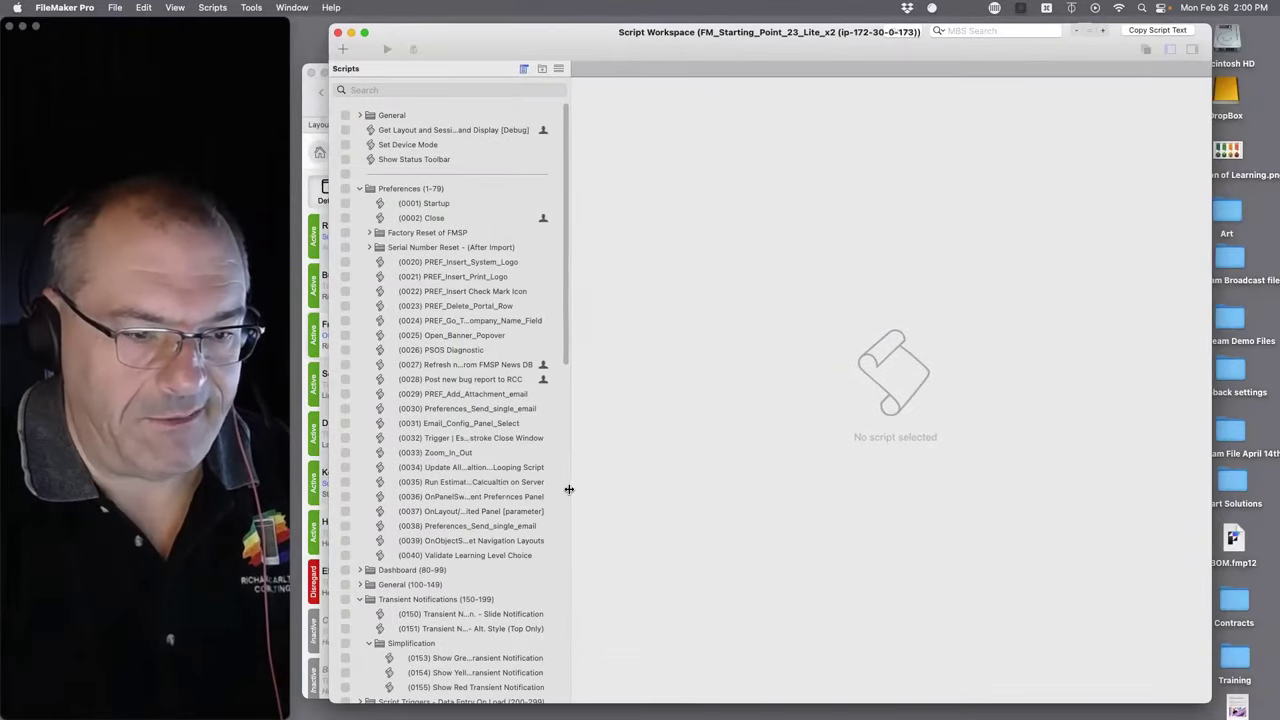
{"action": "left_click_drag", "start_coordinate": [592, 34], "coordinate": [590, 119]}
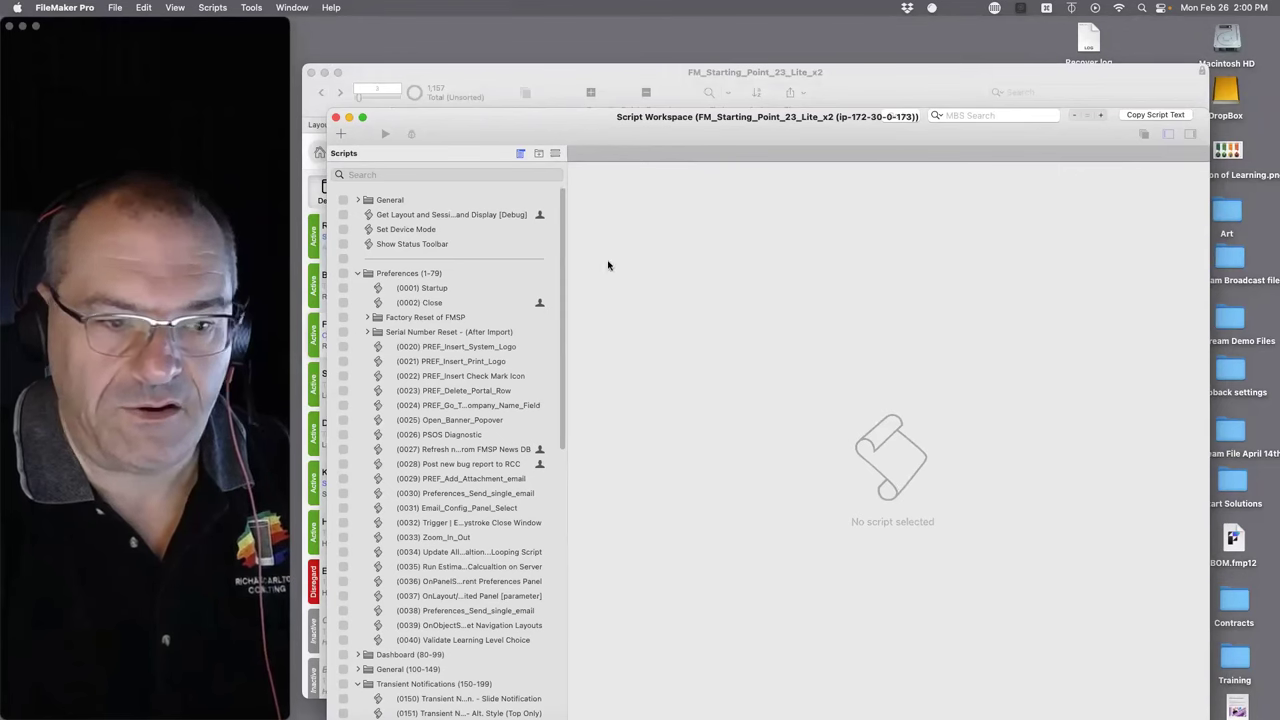
{"action": "left_click", "coordinate": [423, 301]}
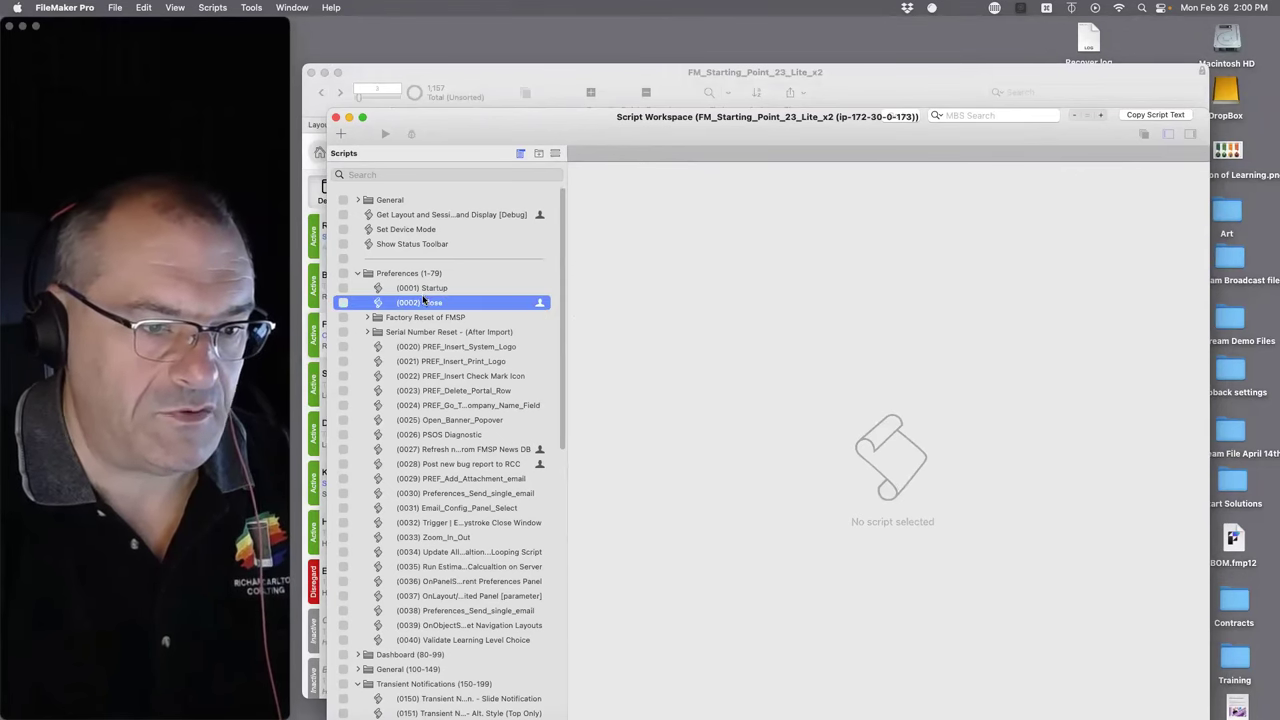
{"action": "left_click", "coordinate": [423, 288]}
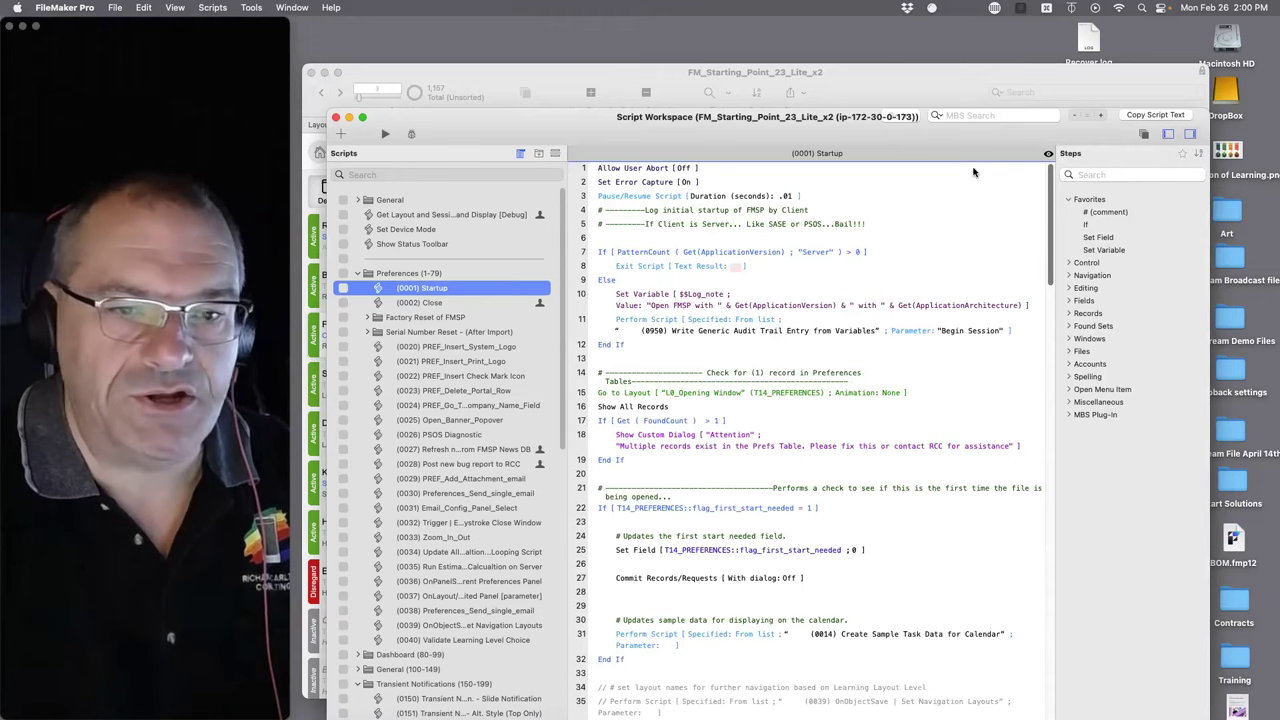
- Filter the Steps pane to FileMaker WebDirect compatibility and expand the Control group
{"action": "left_click", "coordinate": [1146, 138]}
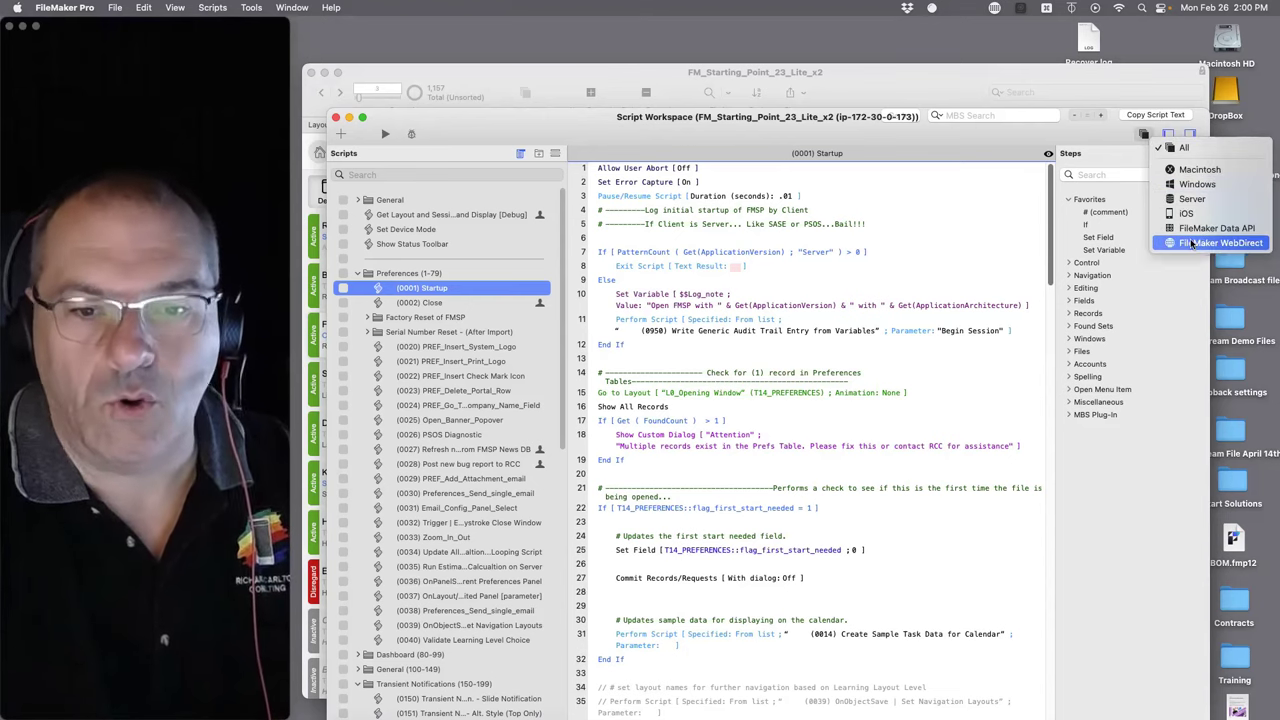
{"action": "left_click", "coordinate": [1193, 243]}
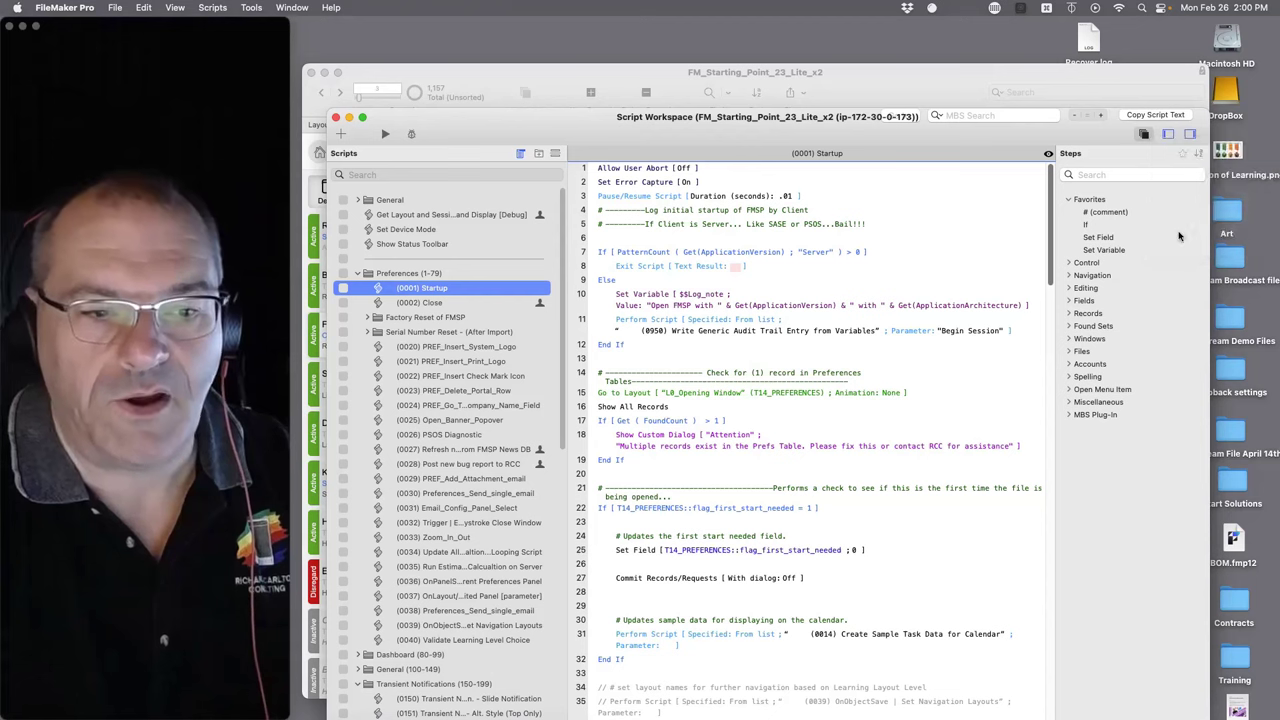
{"action": "left_click", "coordinate": [1069, 263]}
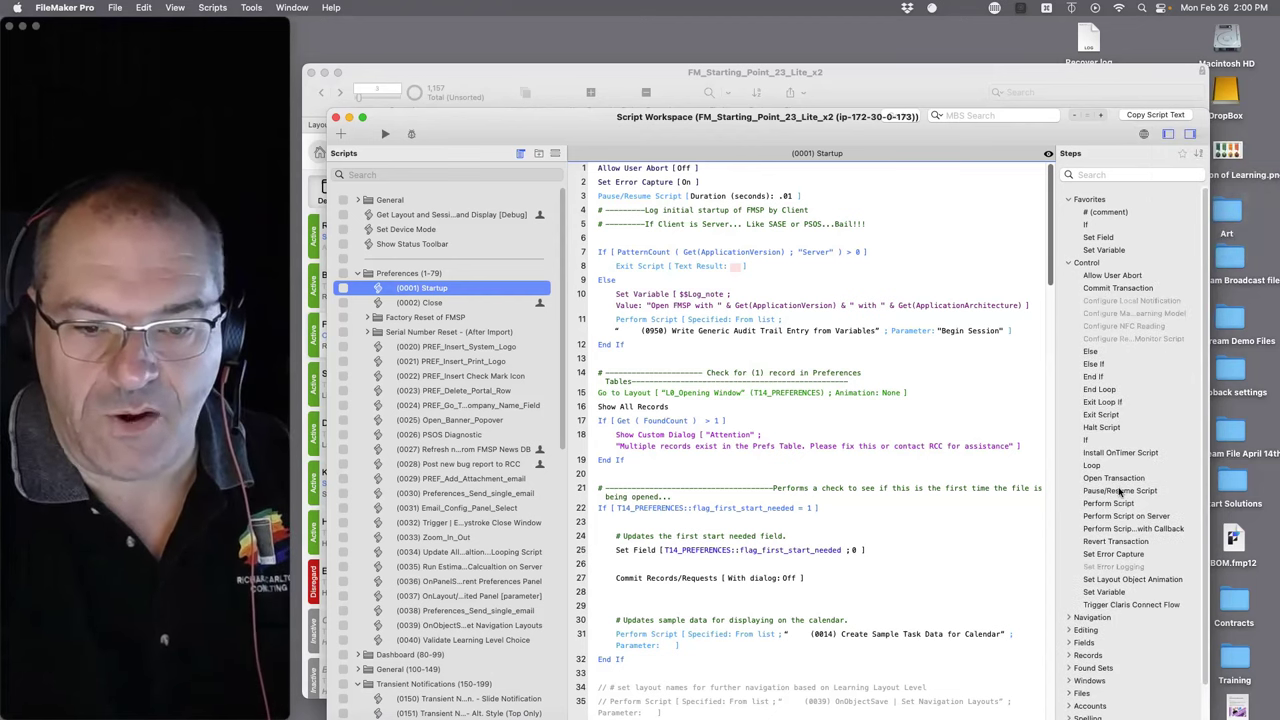
{"action": "scroll", "coordinate": [1122, 476], "scroll_direction": "down", "scroll_amount": 1}
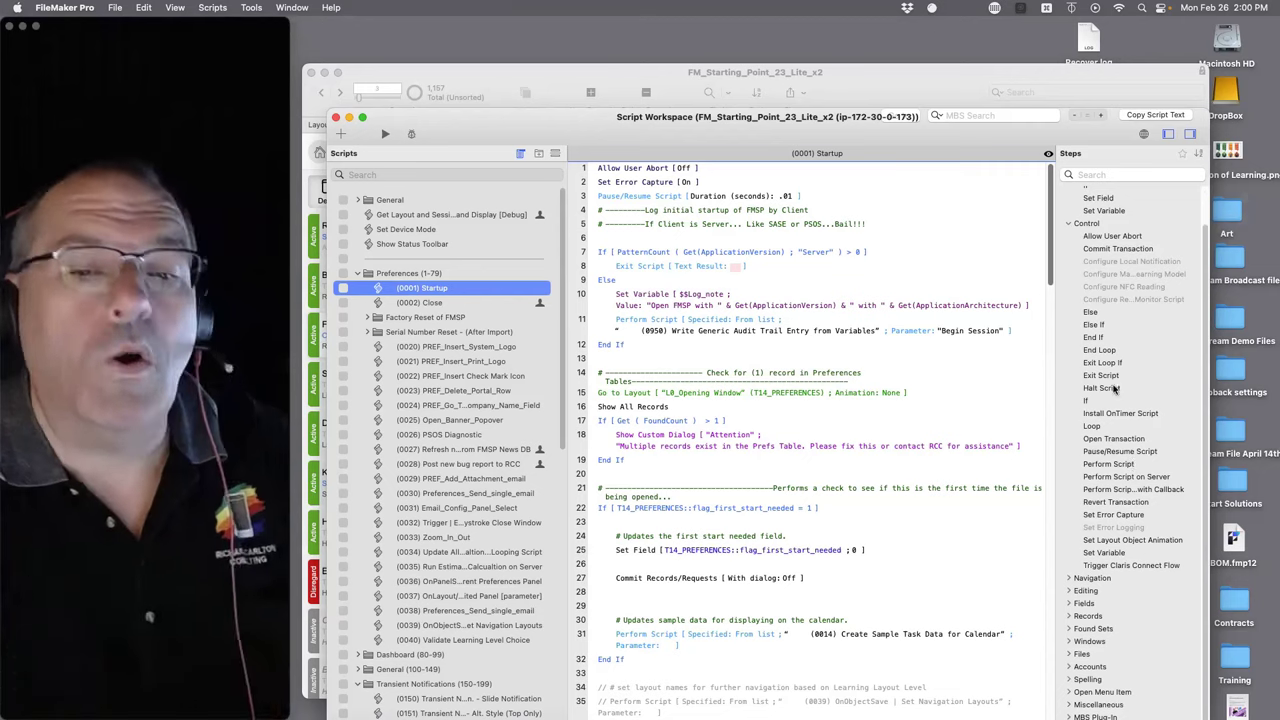
- Expand Editing and Fields, then select the greyed-out Insert from Device and Insert from Index steps
{"action": "left_click", "coordinate": [1069, 591]}
{"action": "scroll", "coordinate": [1100, 607], "scroll_direction": "down", "scroll_amount": 3}
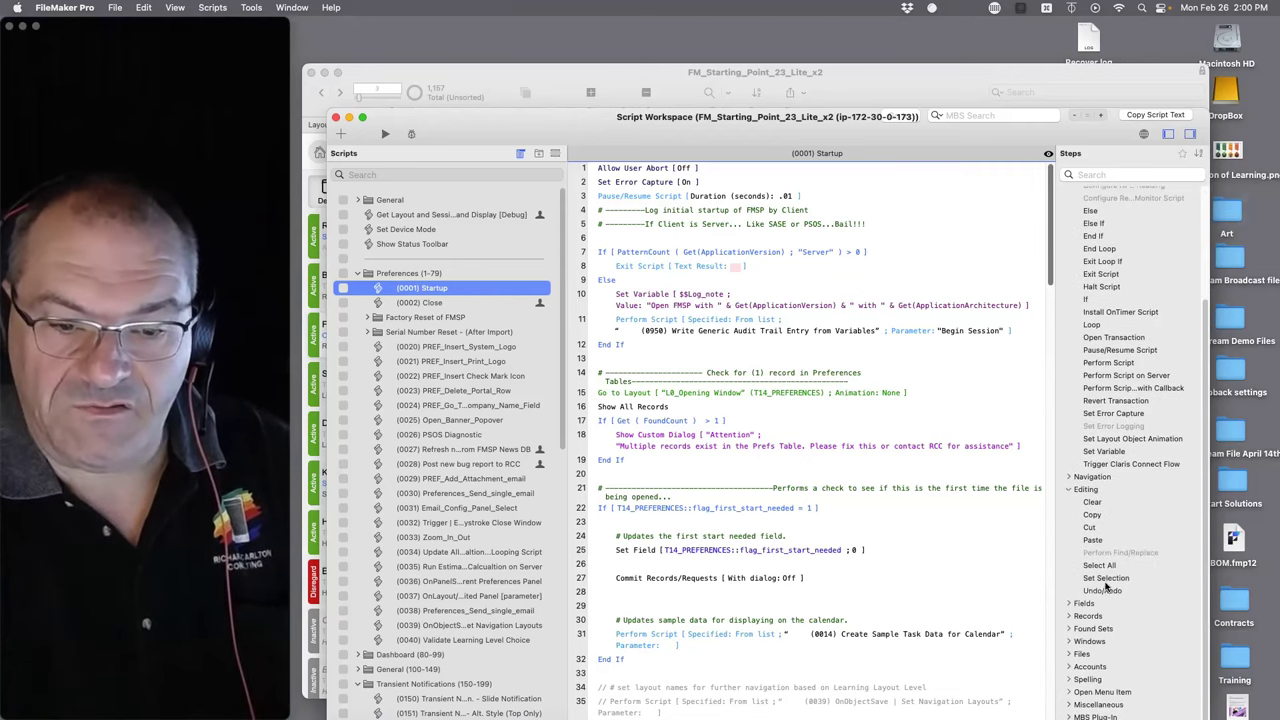
{"action": "left_click", "coordinate": [1069, 604]}
{"action": "scroll", "coordinate": [1090, 607], "scroll_direction": "down", "scroll_amount": 4}
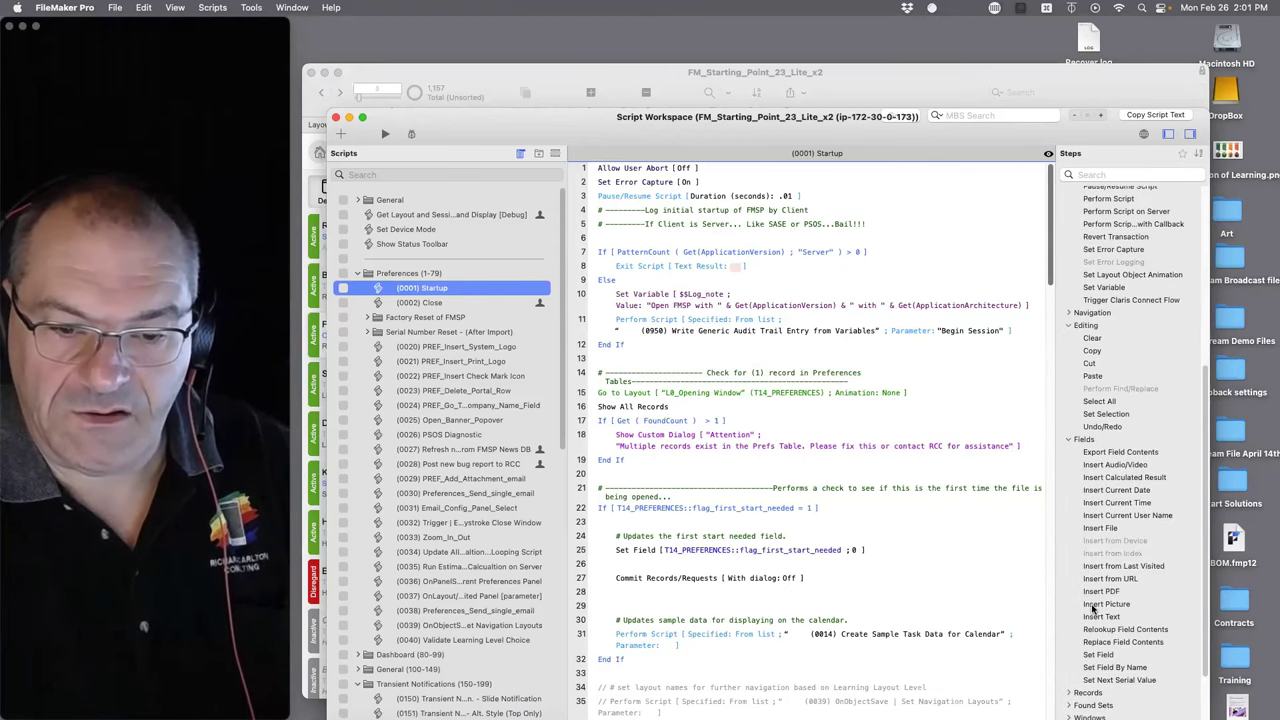
{"action": "left_click", "coordinate": [1107, 541]}
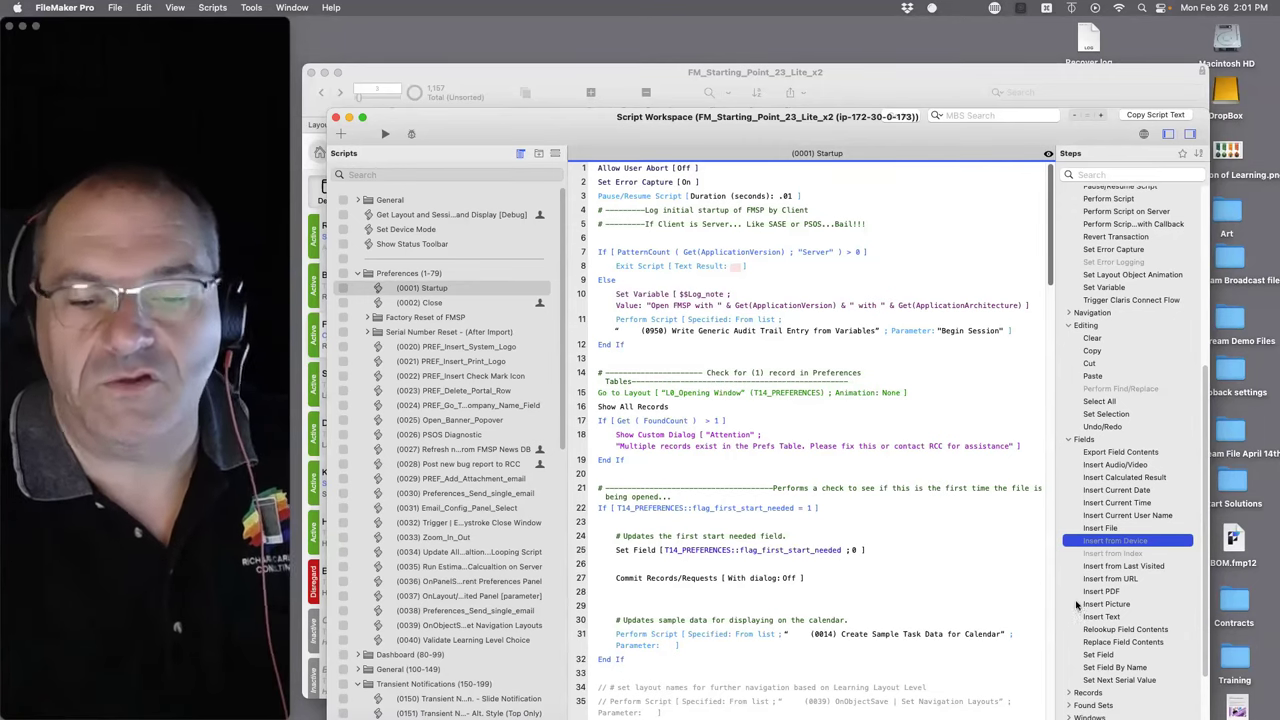
{"action": "left_click", "coordinate": [1098, 555]}
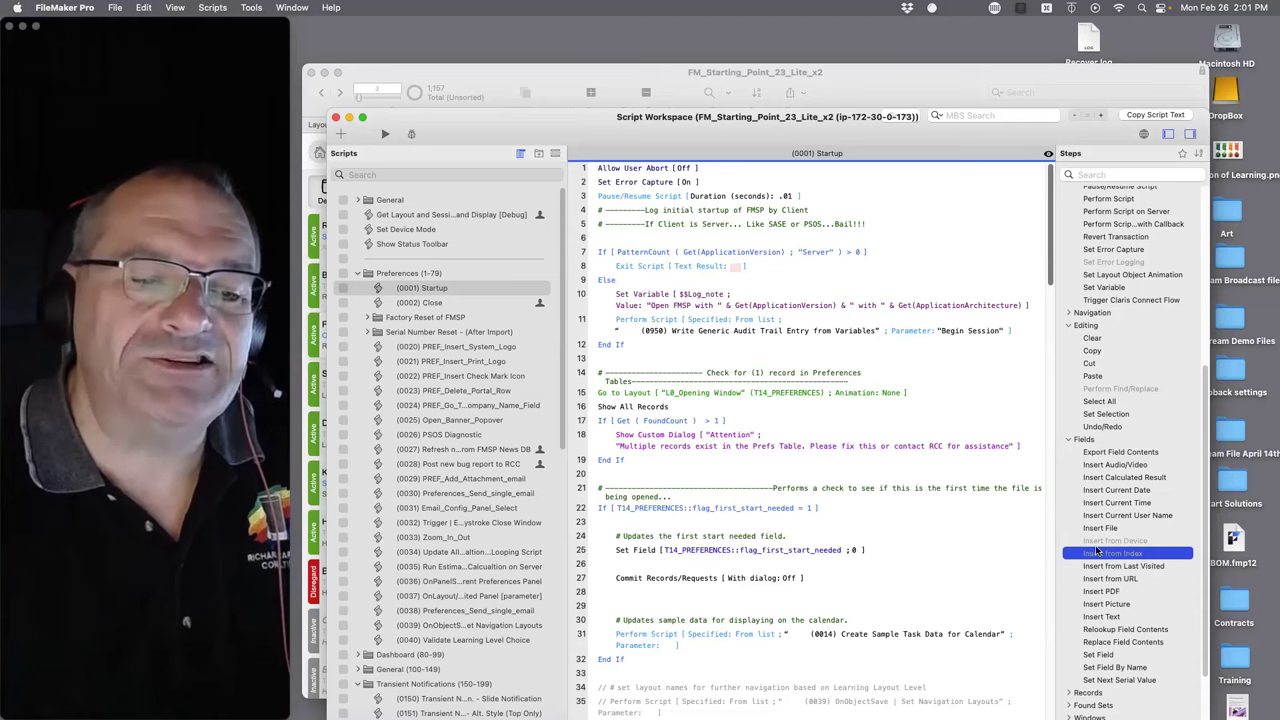